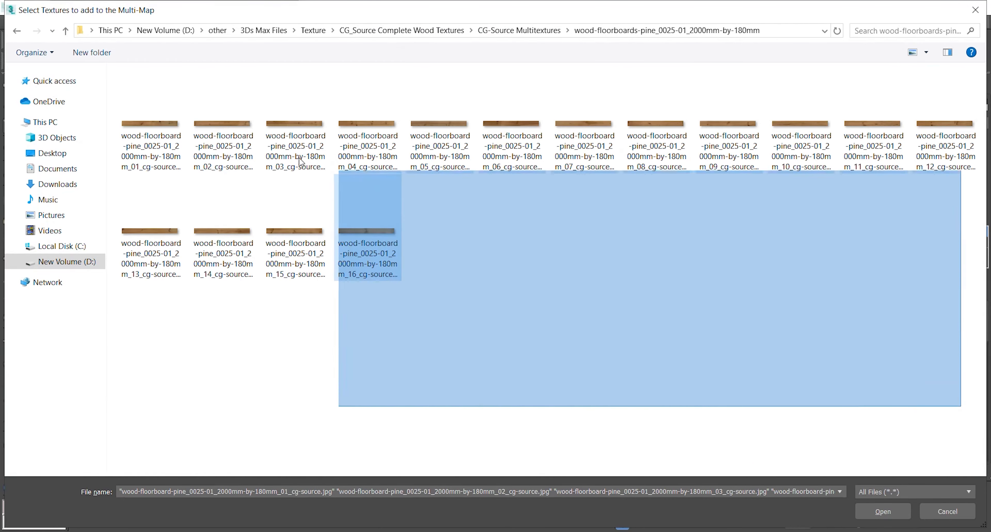
Step: Select all the pine floorboard textures in the folder to add to the Multi-Map
drag(332, 221, 132, 104)
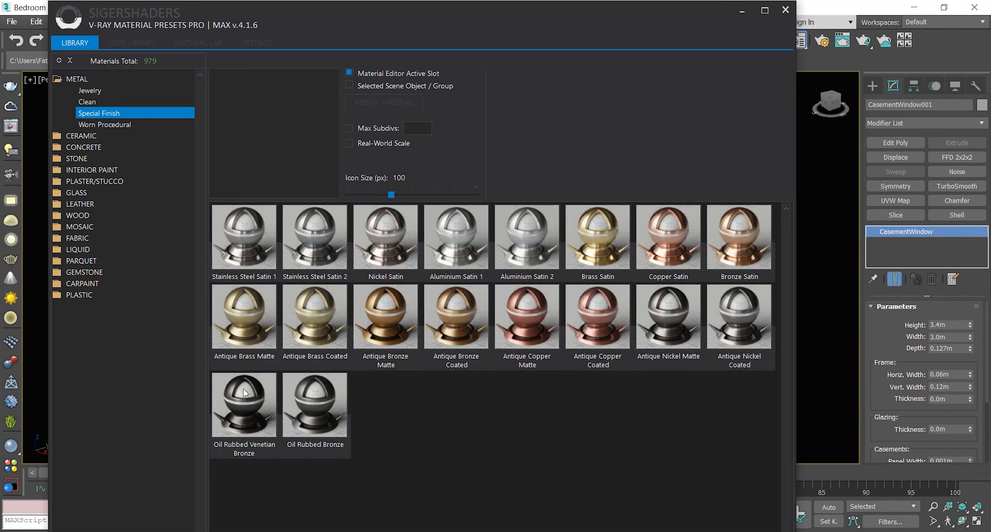
Step: Choose the Oil Rubbed Venetian Bronze preset from the Special Finish metal materials
click(243, 390)
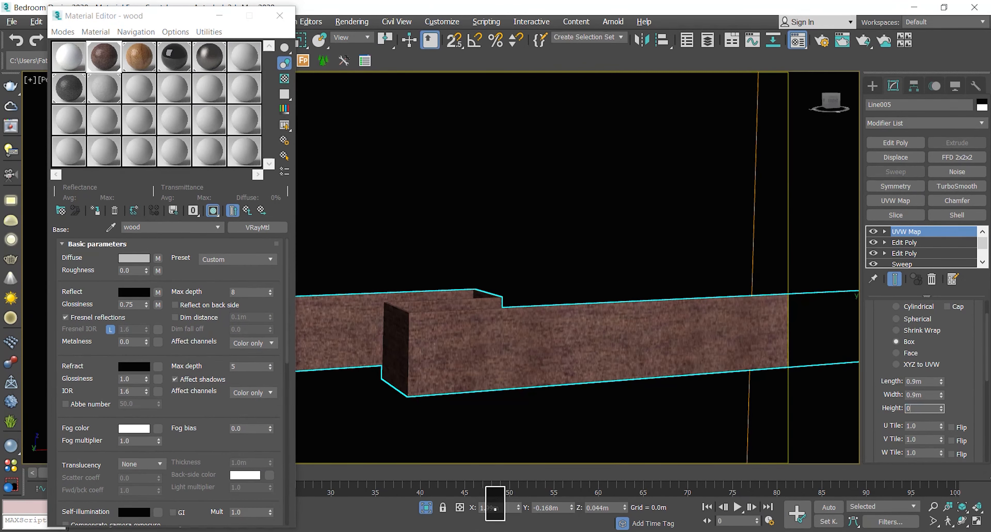
Step: Set the height of the wooden frame's box UVW mapping to 0.9 m
key(9)
key(Tab)
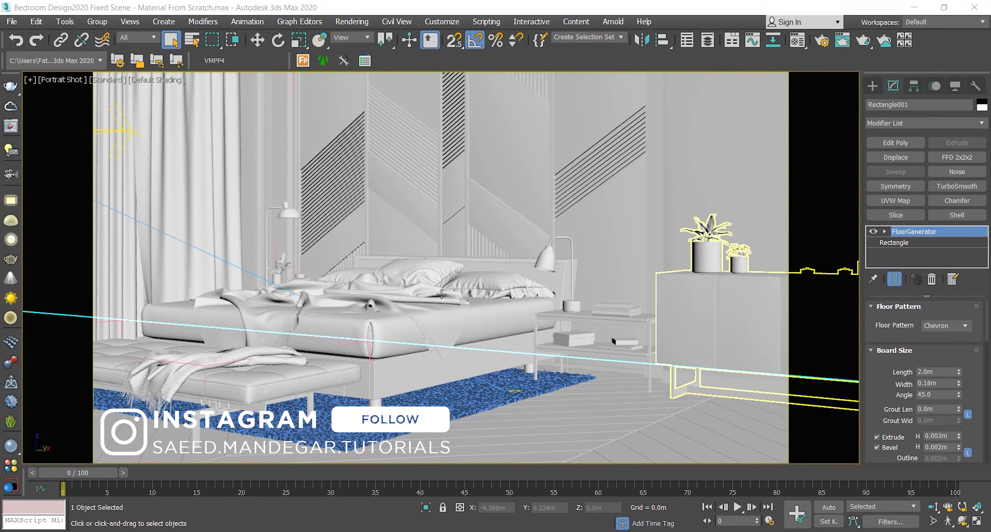
Step: Select the two wall objects surrounding the wooden panel wall and briefly isolate them to check the selection
click(466, 290)
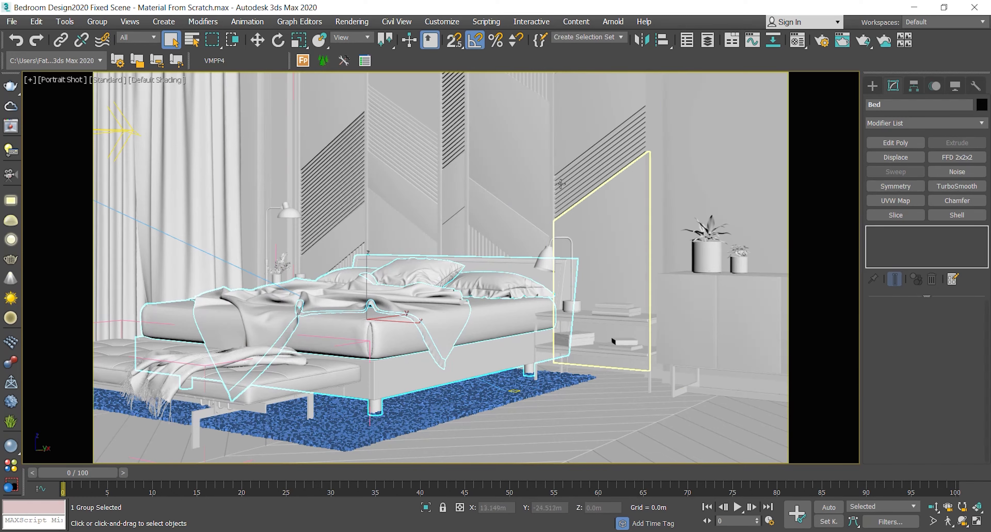
click(248, 188)
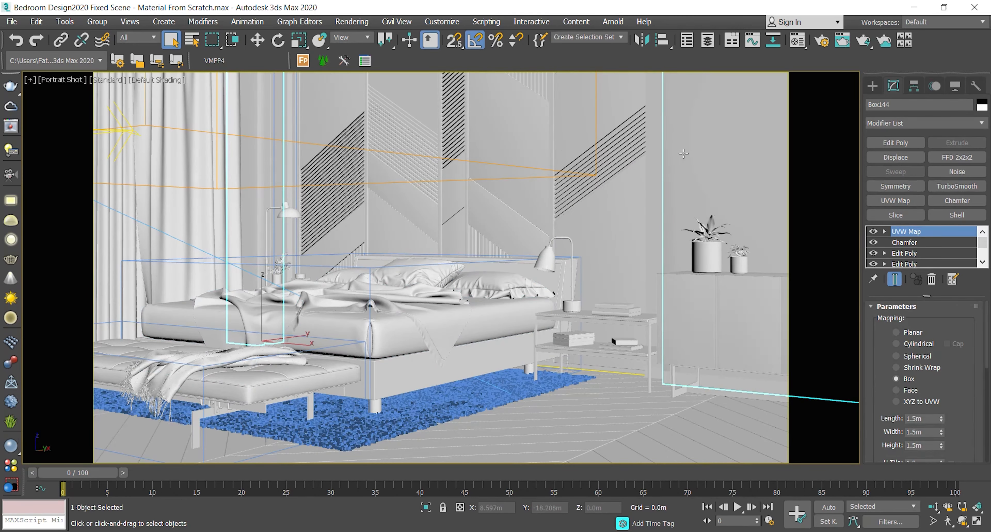
click(712, 167)
click(675, 177)
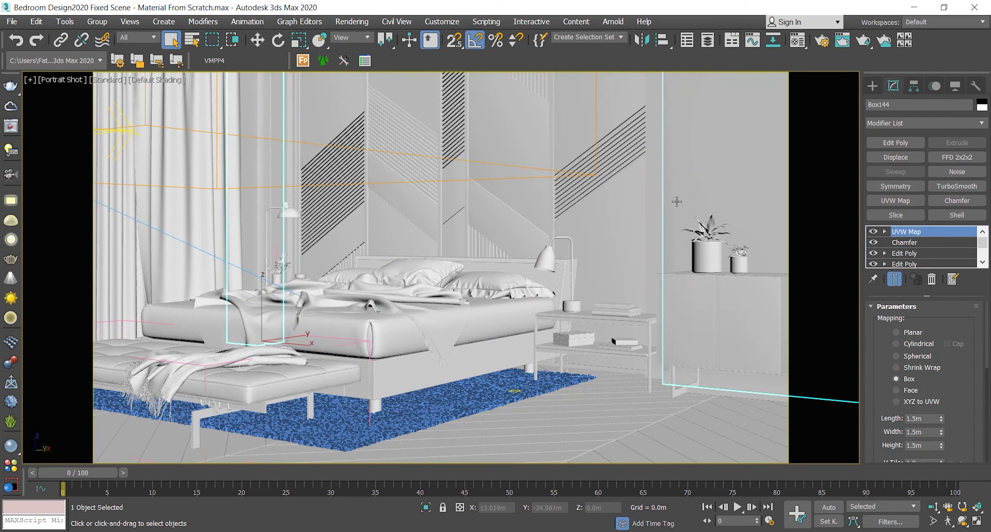
ctrl+click(376, 240)
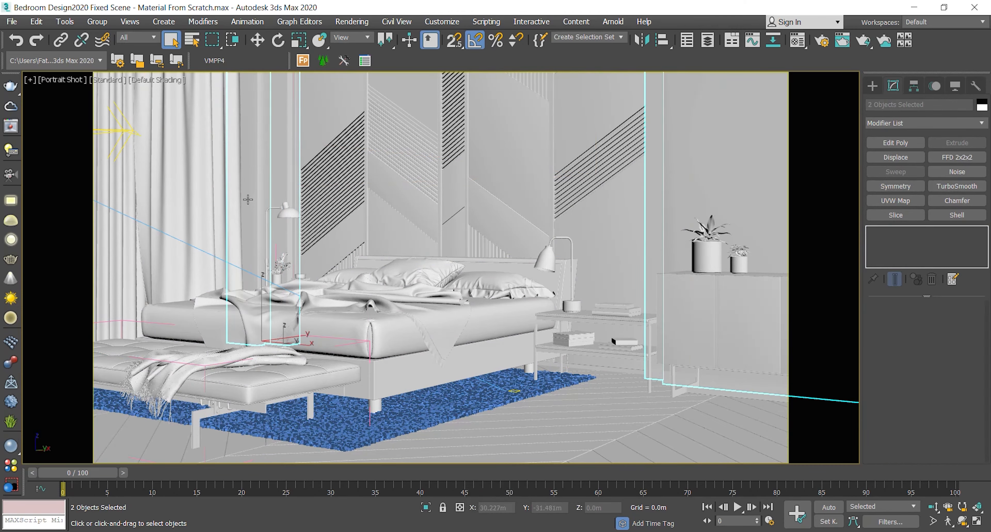
click(425, 507)
click(426, 507)
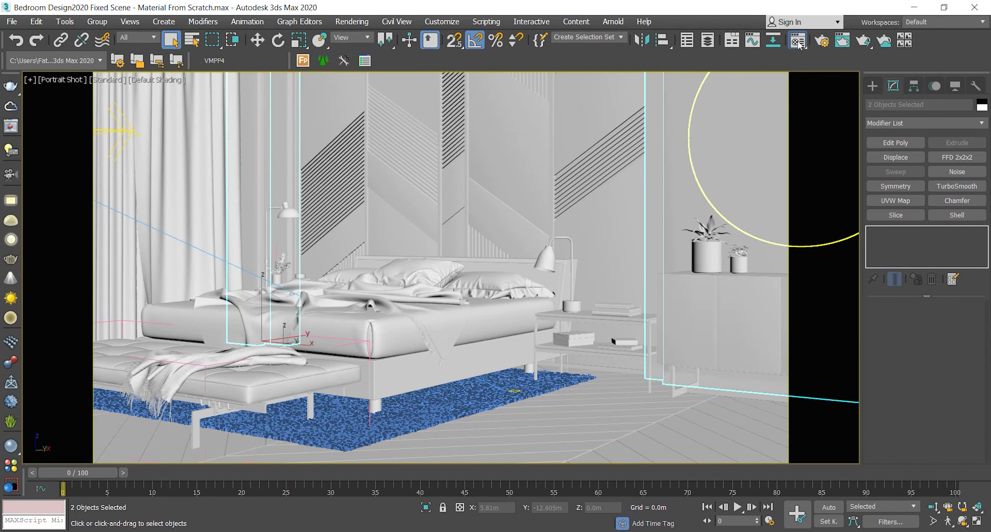
Step: Name the first material Walls and set its diffuse color to a near-white value of 248
key(m)
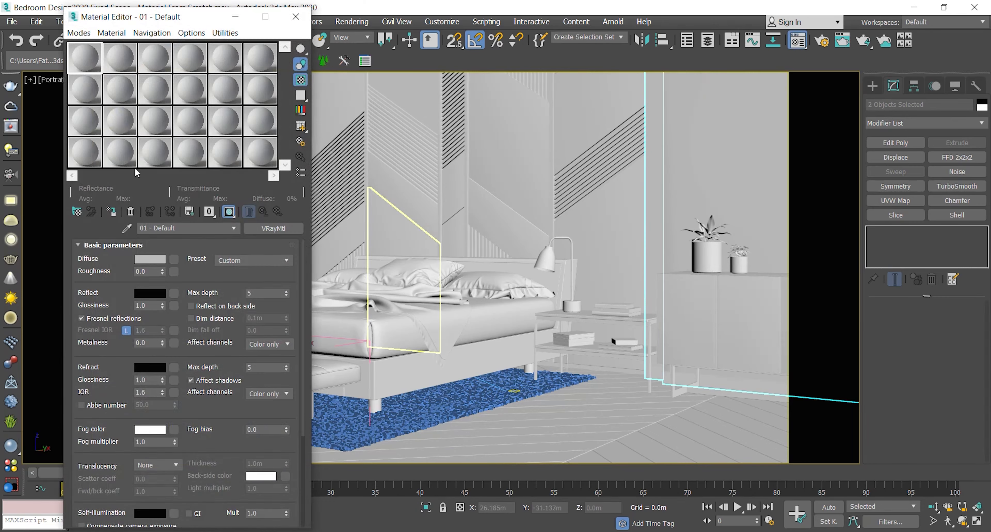
drag(174, 228, 120, 227)
text(Walls)
key(Return)
click(150, 258)
drag(462, 137, 467, 137)
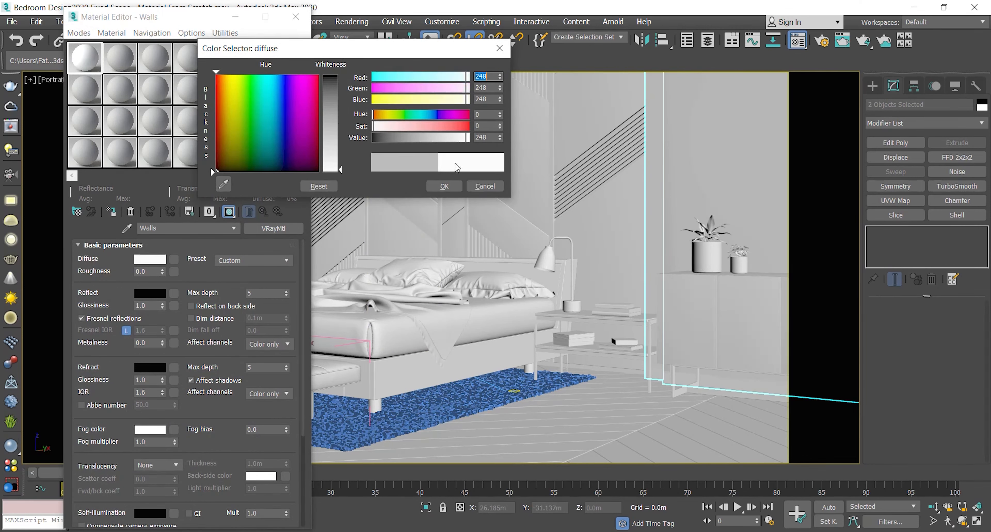
click(445, 186)
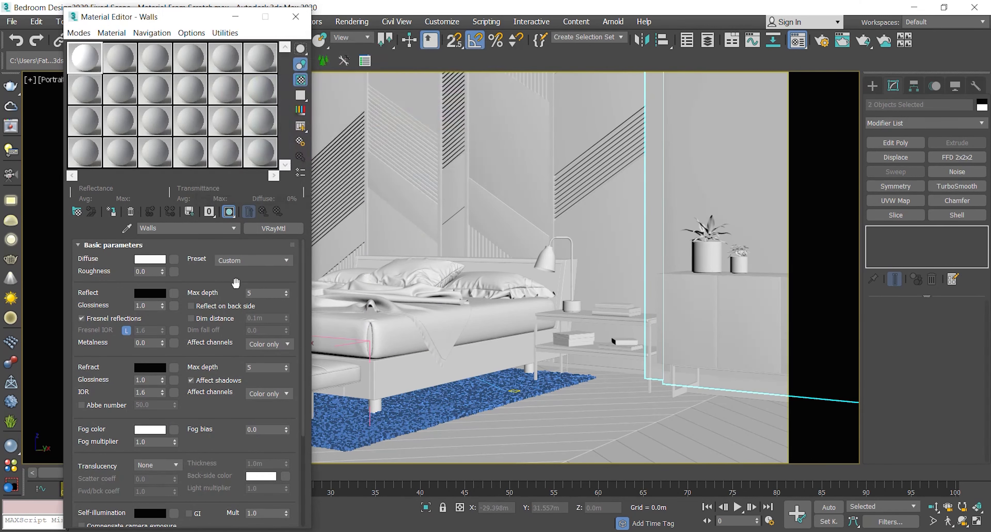
Step: Set the Walls material's reflection color to a near-white value of 250
click(151, 294)
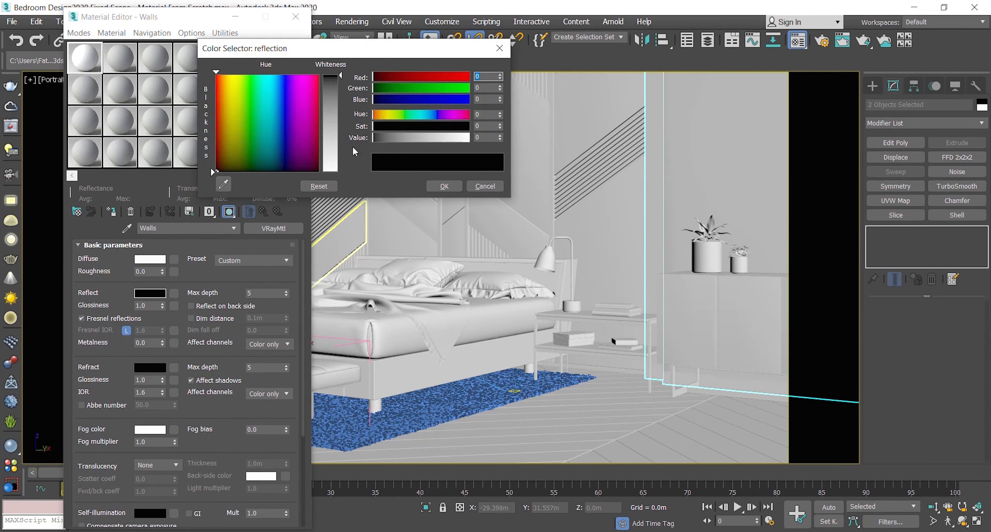
drag(343, 76, 342, 169)
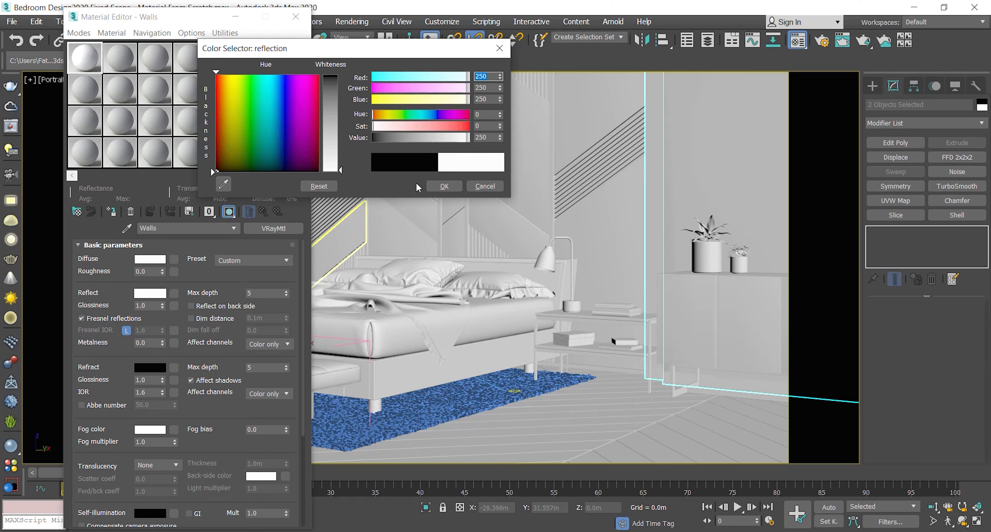
click(436, 188)
Step: Load the bitmap vmppmax_v4_5_1_1_g.jpg as the Walls material's reflection glossiness map and name it Wall Map
click(174, 306)
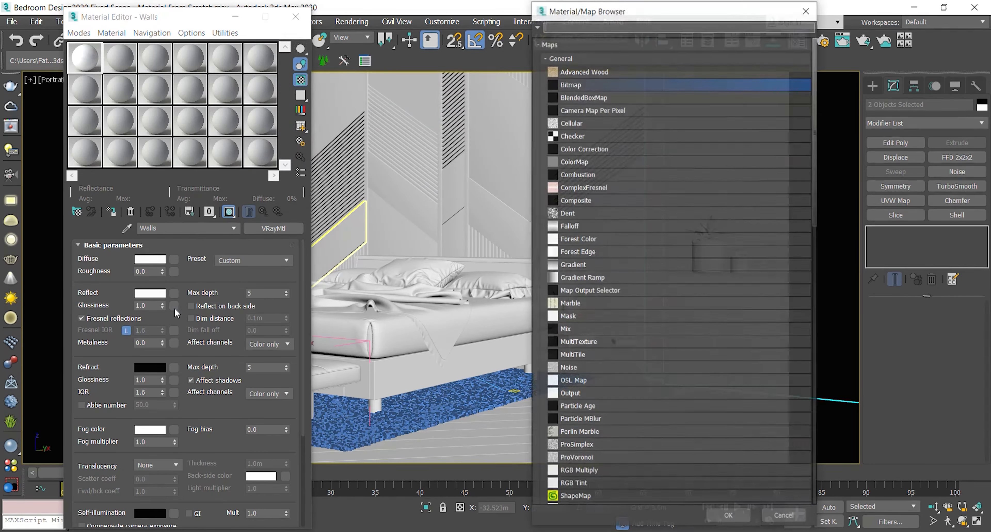
double_click(573, 84)
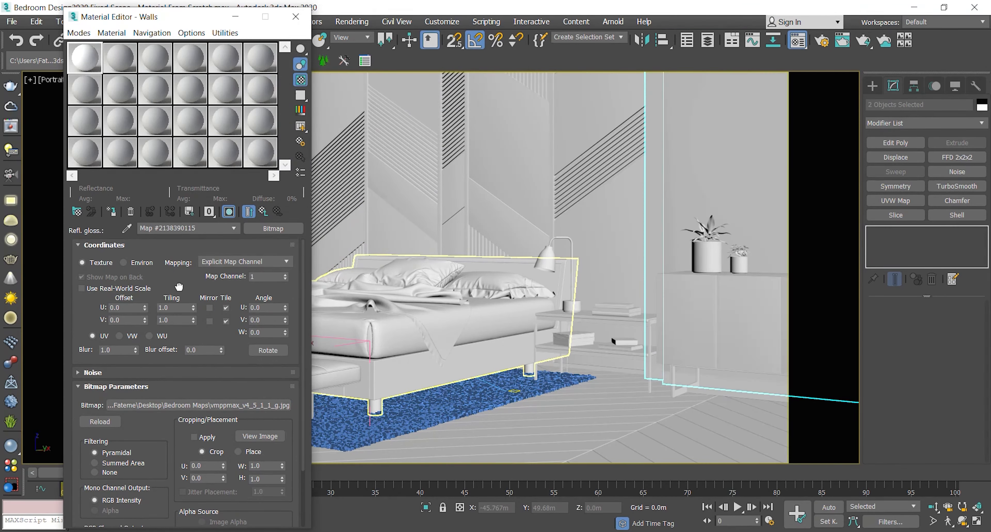
drag(201, 229, 129, 229)
text(Wall Map)
key(Return)
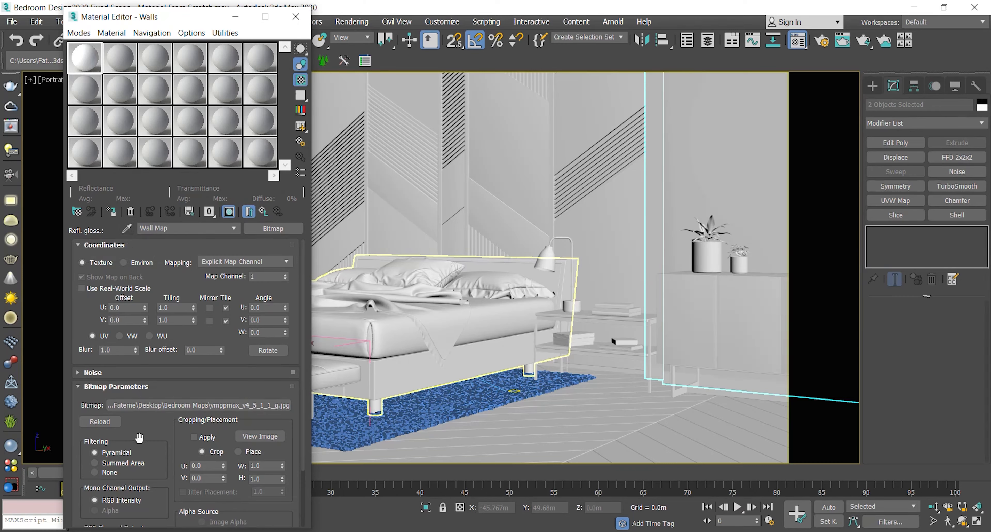
click(249, 211)
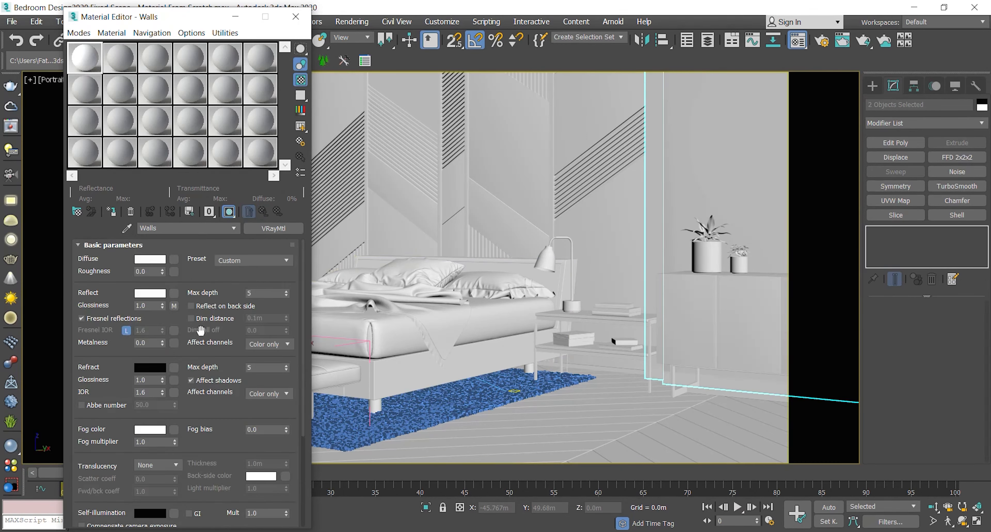
Step: Unlock the Walls material's Fresnel IOR and set it to 1.55
click(127, 330)
double_click(145, 330)
text(1.55)
key(Return)
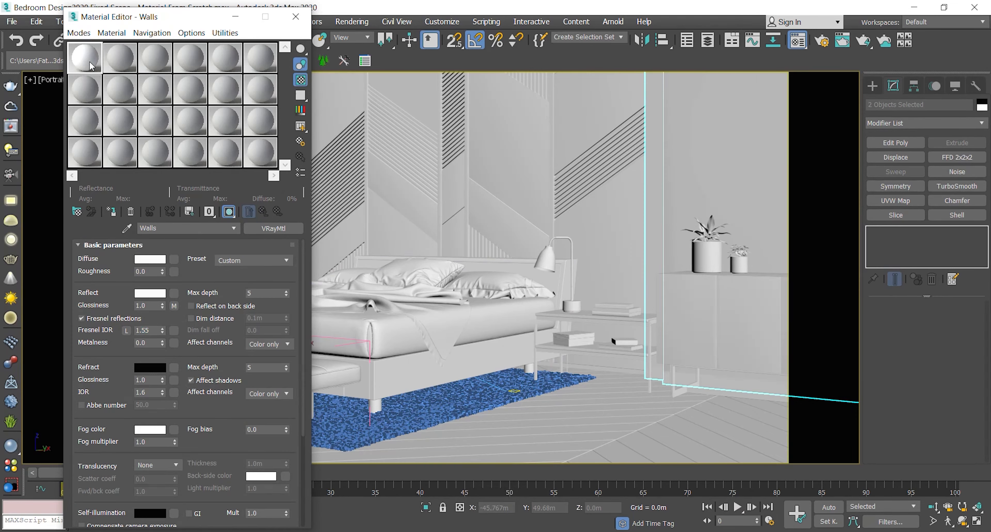
Step: Inspect the Walls material in an enlarged preview and assign it to the two selected wall objects
double_click(91, 65)
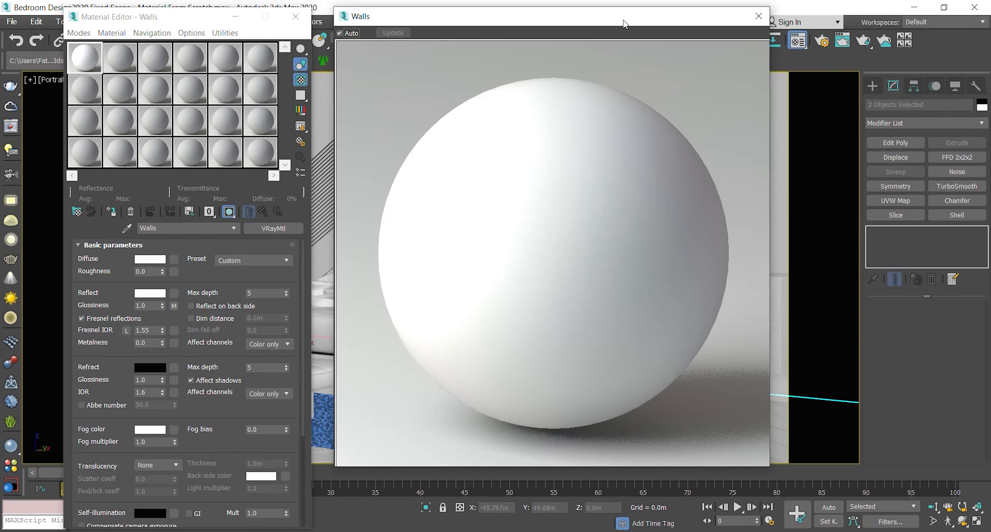
drag(621, 20, 649, 17)
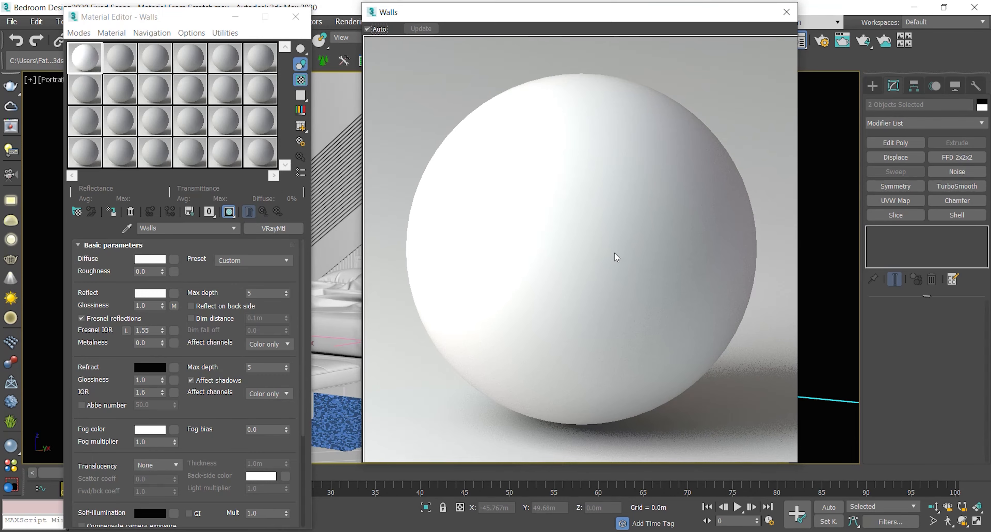
click(786, 12)
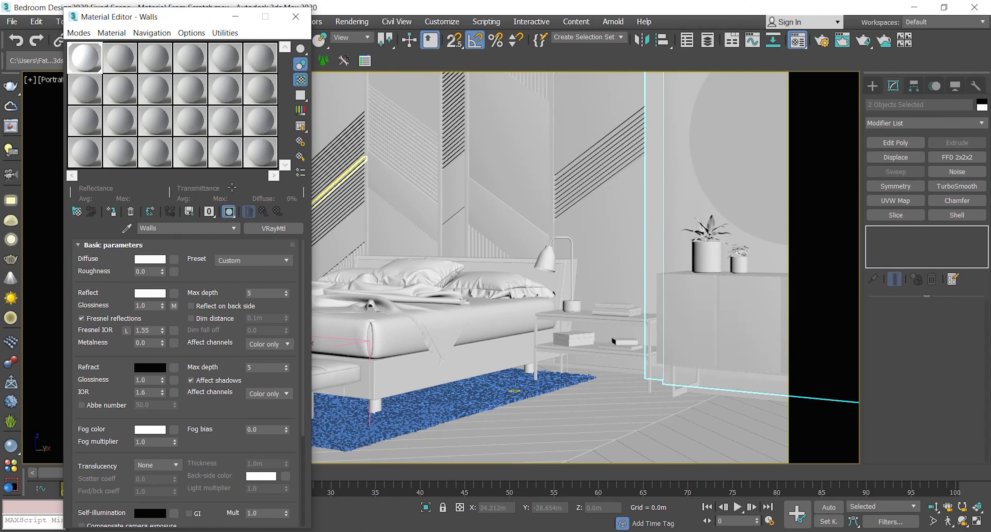
Step: Add a UVW Map modifier to the walls with Box mapping and length, width and height of 1.5 m
click(895, 201)
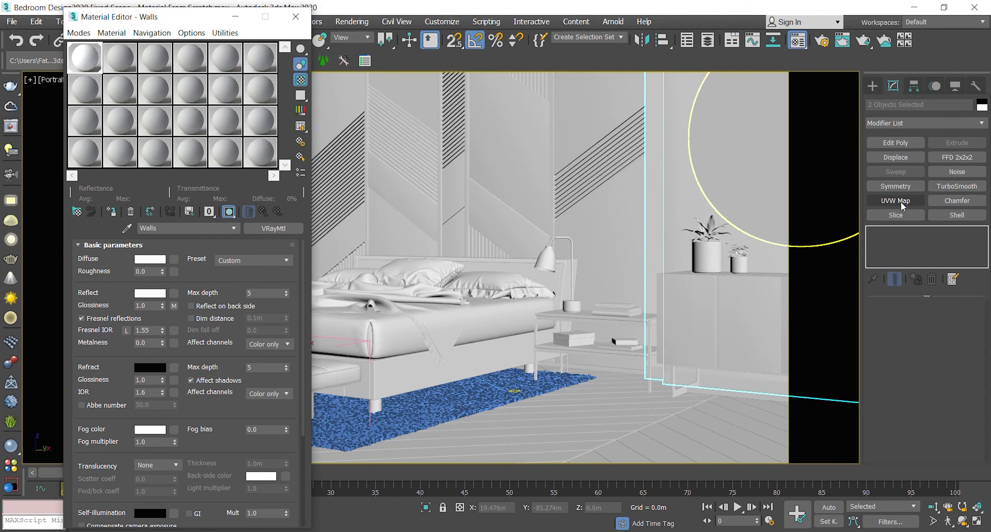
click(900, 379)
double_click(930, 418)
text(1.5)
key(Tab)
text(1.5)
key(Tab)
text(1.5)
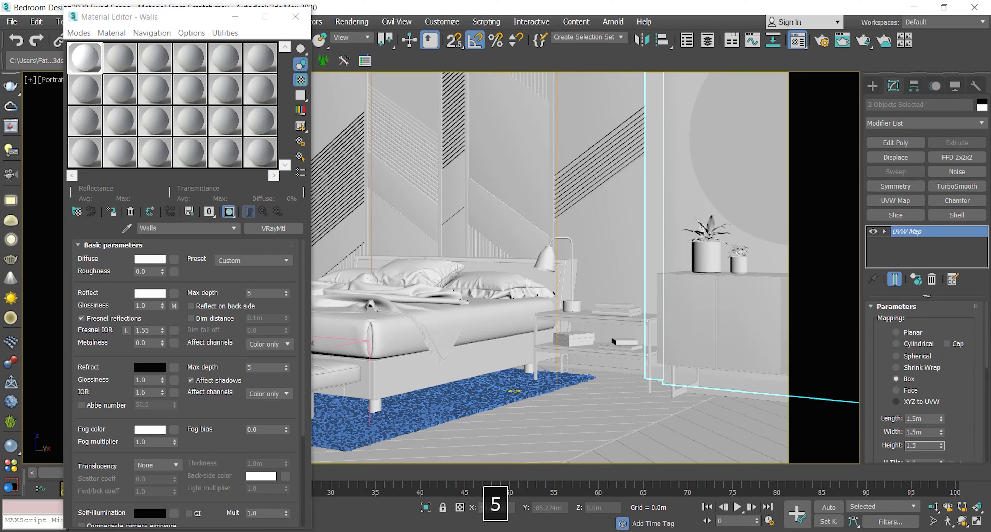
key(Return)
scroll(954, 400, down, 5)
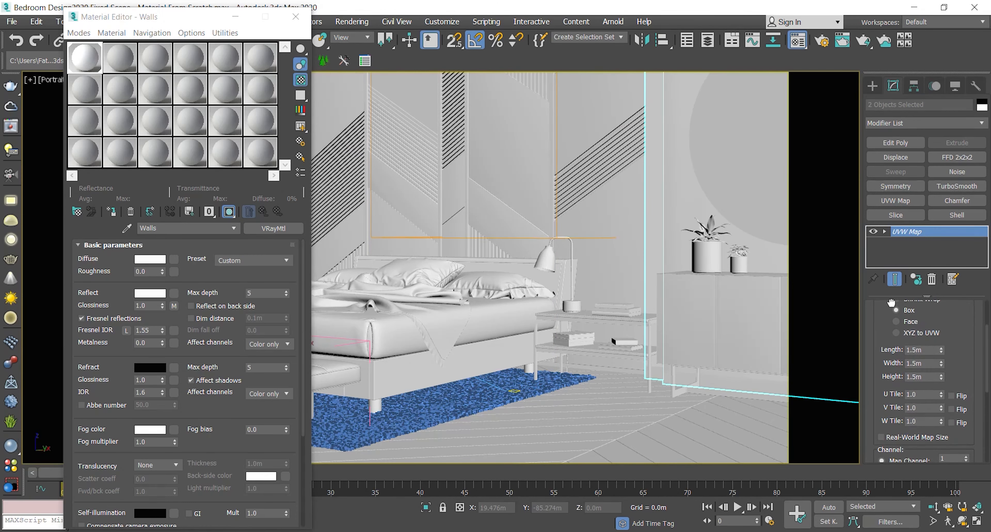
drag(881, 314, 880, 449)
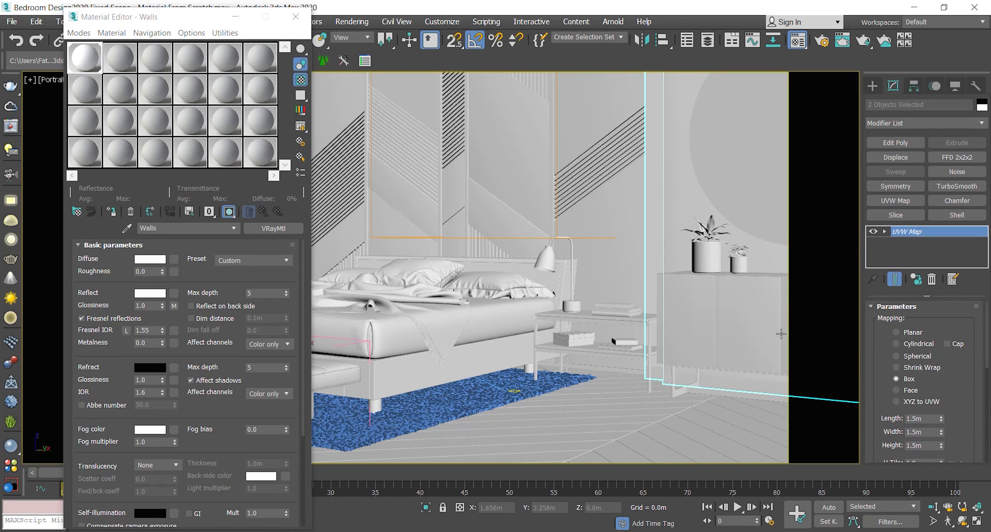
Step: Close the open Wooden Wall group, isolate it and put the material editor away
drag(188, 18, 91, 123)
click(502, 138)
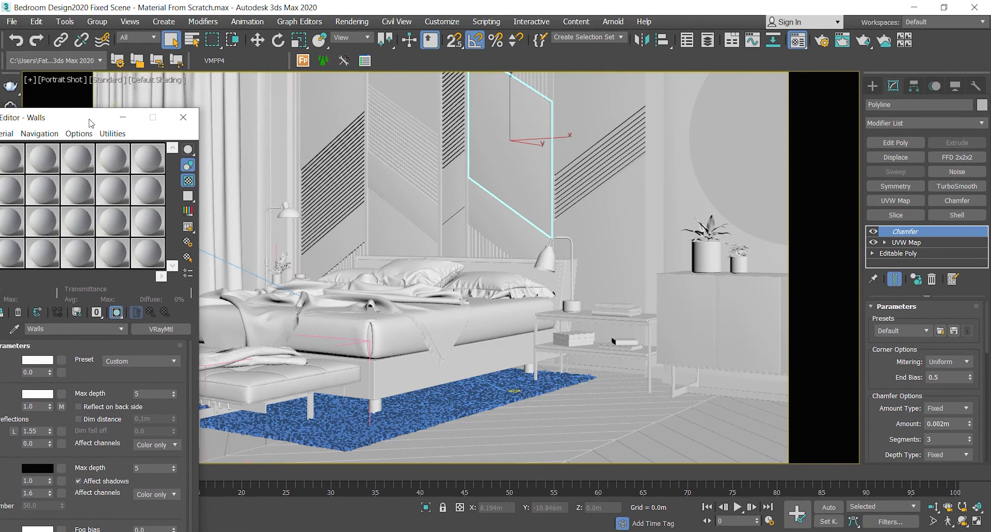
click(101, 23)
click(111, 100)
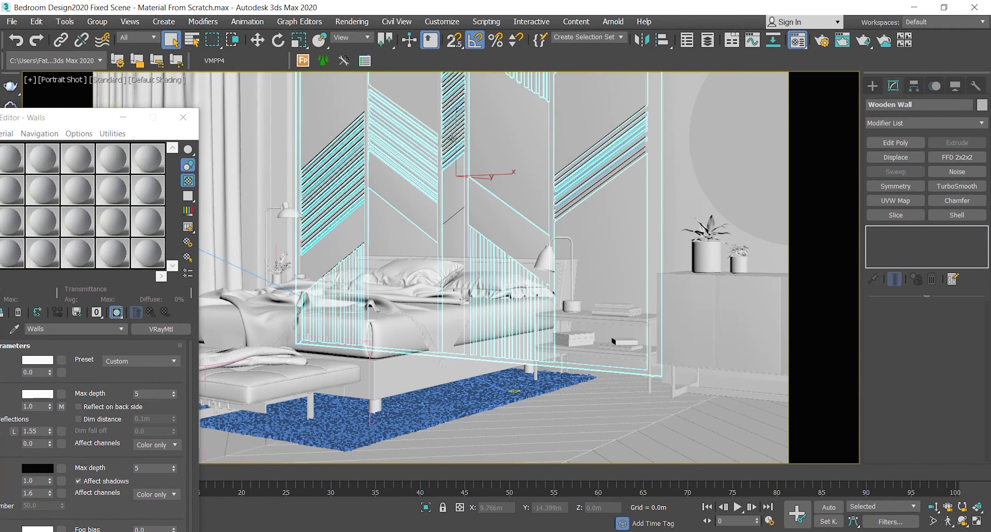
click(425, 507)
click(183, 117)
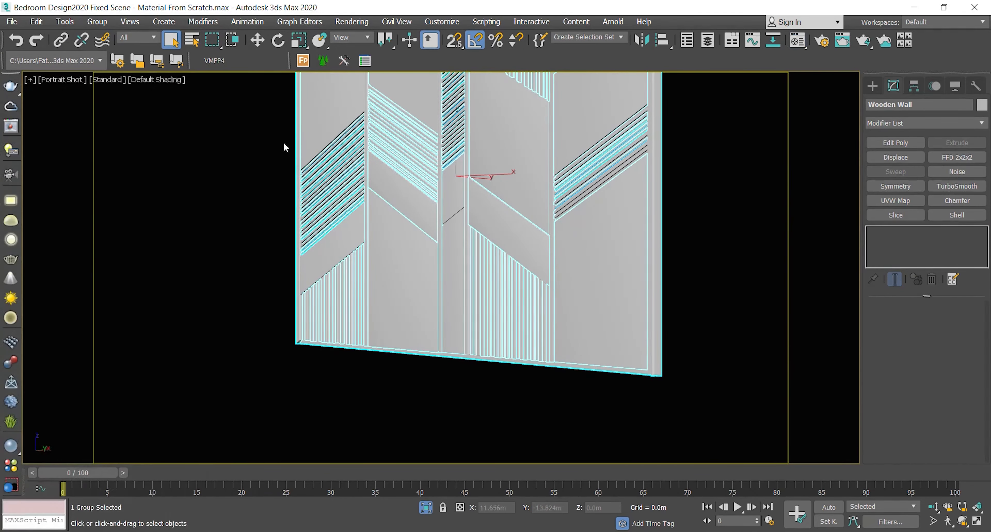
Step: Show the wooden wall in perspective with edged faces, open its group recursively and select the upper corner panel
key(p)
key(z)
alt+middle_drag(365, 237, 504, 215)
key(shift+f)
scroll(394, 137, up, 6)
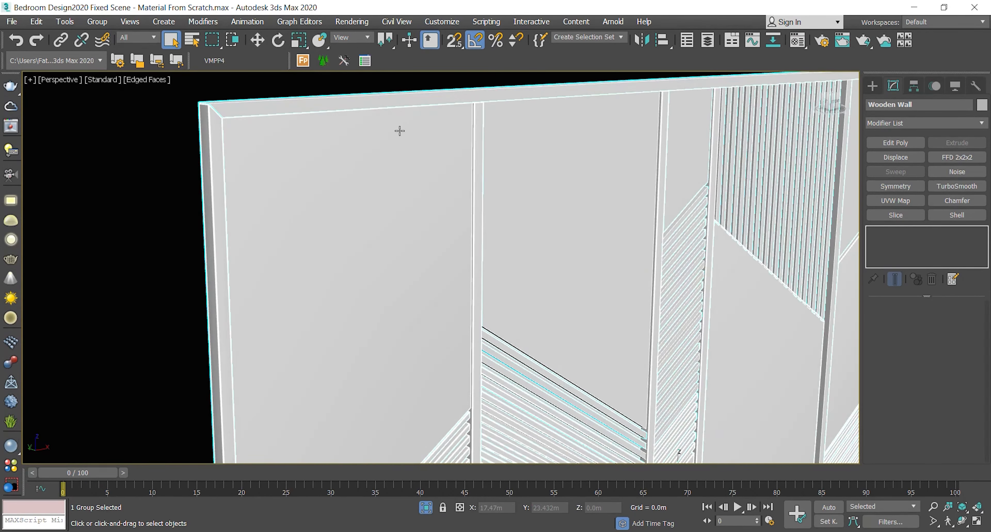
scroll(399, 132, down, 3)
click(97, 21)
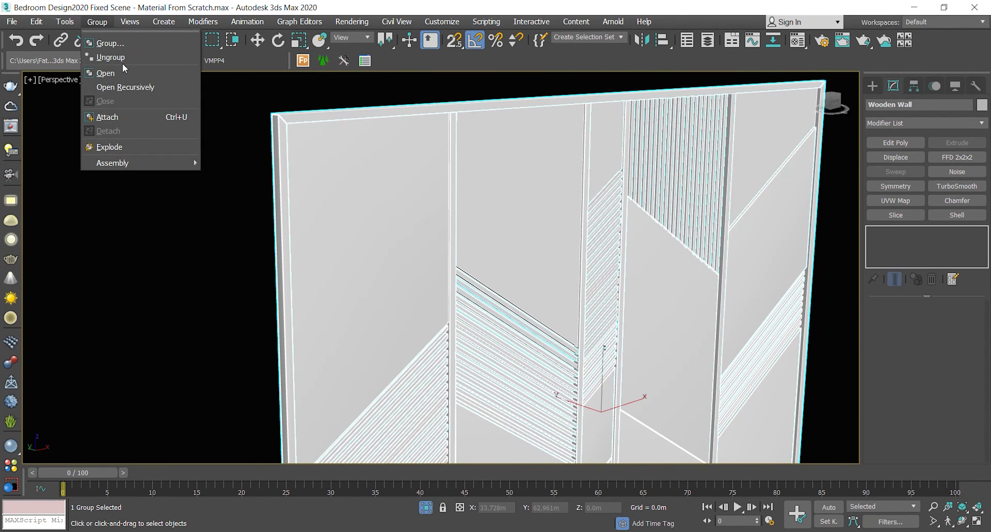
click(131, 87)
alt+middle_drag(208, 168, 415, 233)
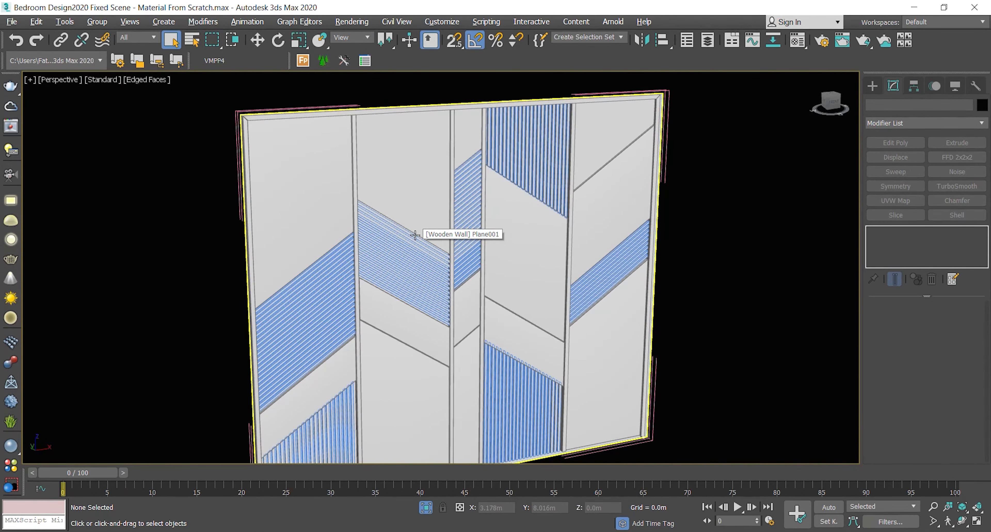
click(304, 195)
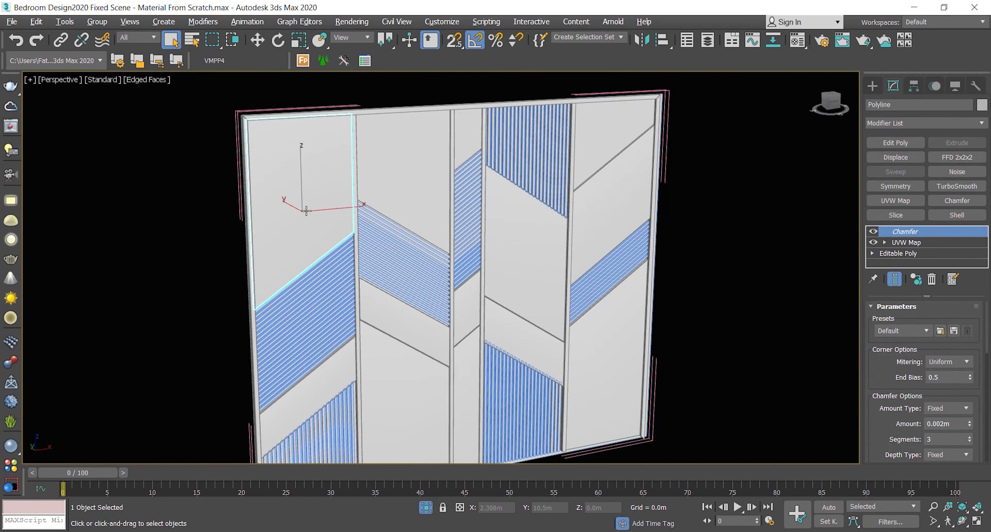
Step: Name the second material in the material editor Wood
key(F8)
key(m)
drag(104, 128, 196, 25)
click(102, 69)
click(166, 233)
text(W)
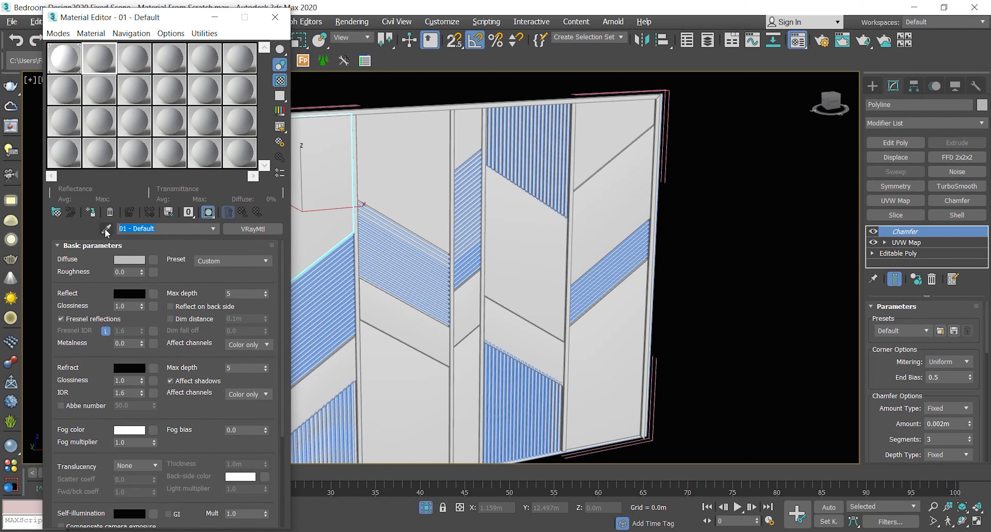
text(ood)
key(Return)
Step: Load the wood texture into the Wood material's diffuse map and open an enlarged preview of the material
key(F8)
drag(407, 423, 155, 263)
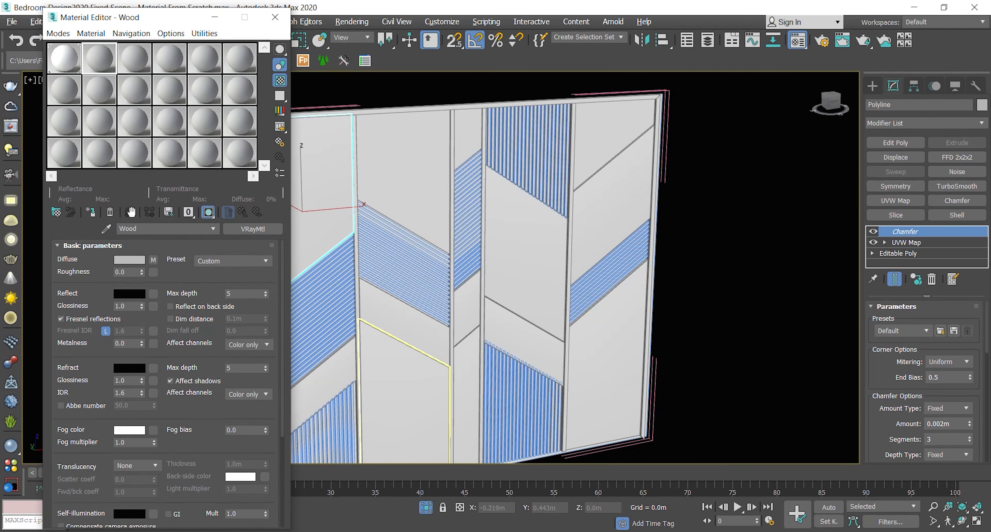
double_click(111, 69)
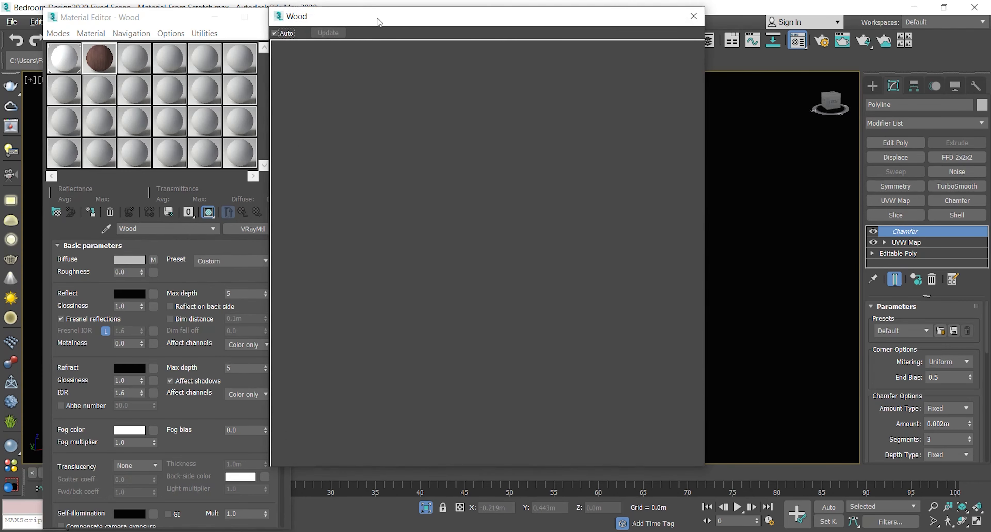
Step: Replace the Wood diffuse bitmap with a Composite map, keeping the old map as a sub-map
drag(389, 23, 558, 23)
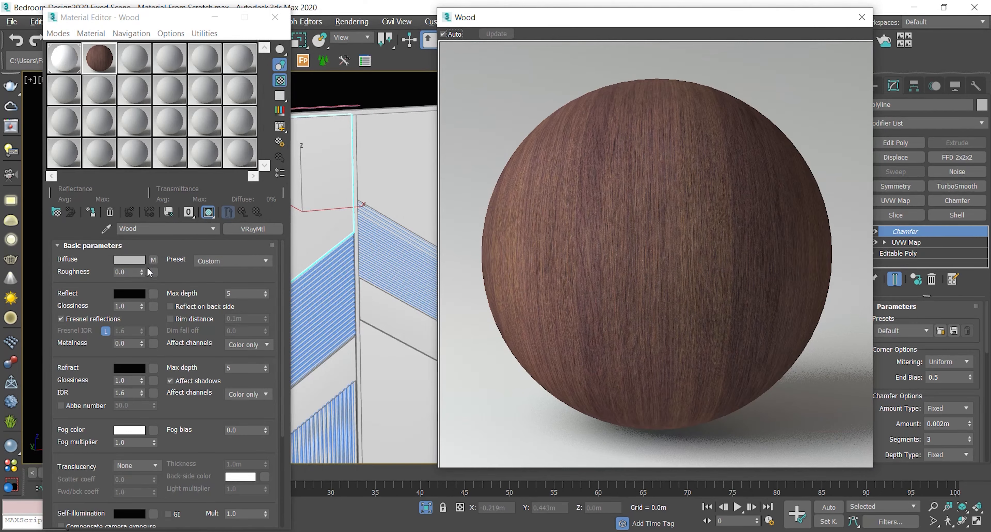
click(154, 260)
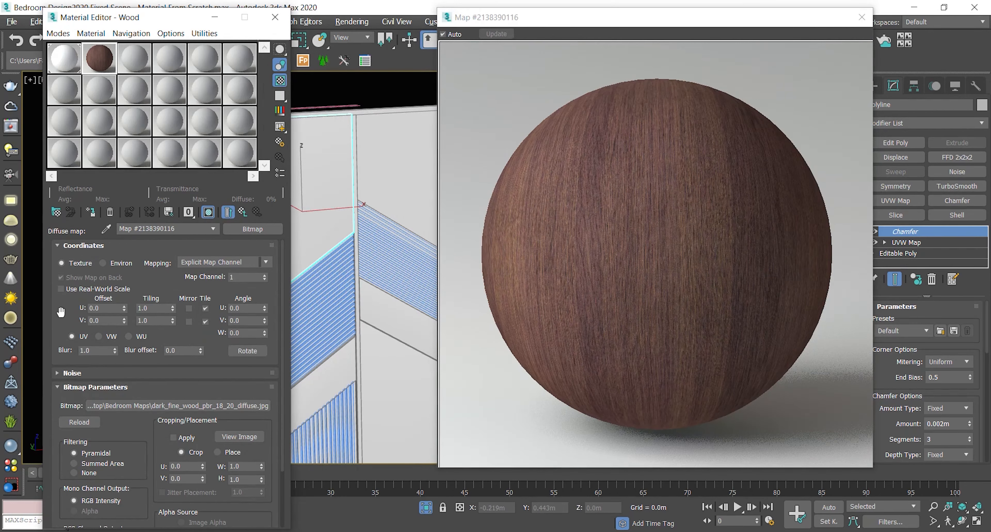
scroll(67, 307, down, 2)
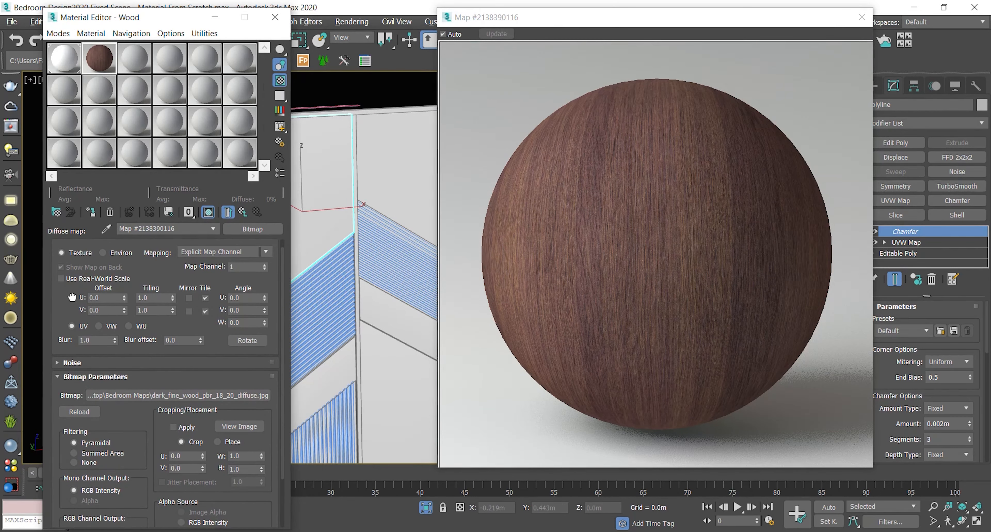
scroll(72, 296, up, 2)
click(244, 227)
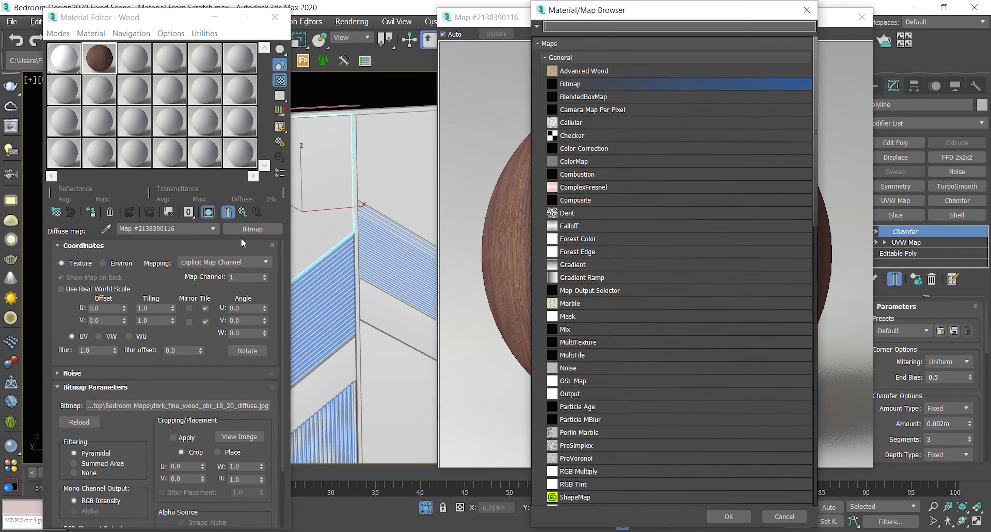
double_click(582, 200)
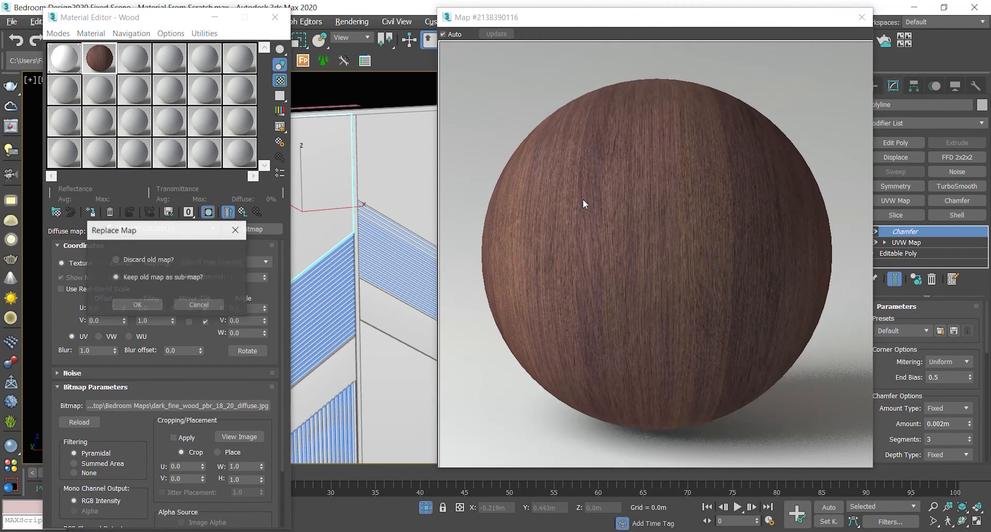
click(139, 304)
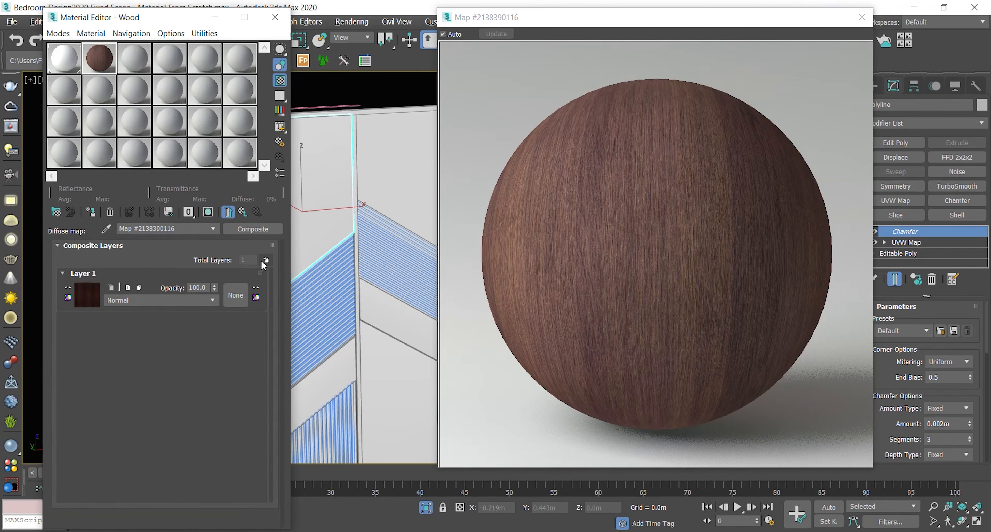
Step: Add a second composite layer, load the near-white texture into it and set its blend mode to Multiply
click(265, 260)
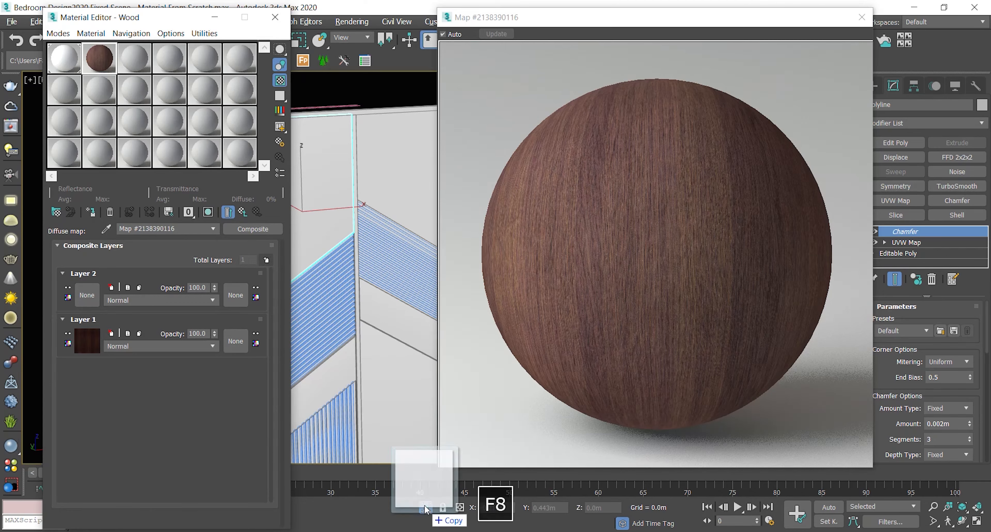
drag(424, 503, 92, 301)
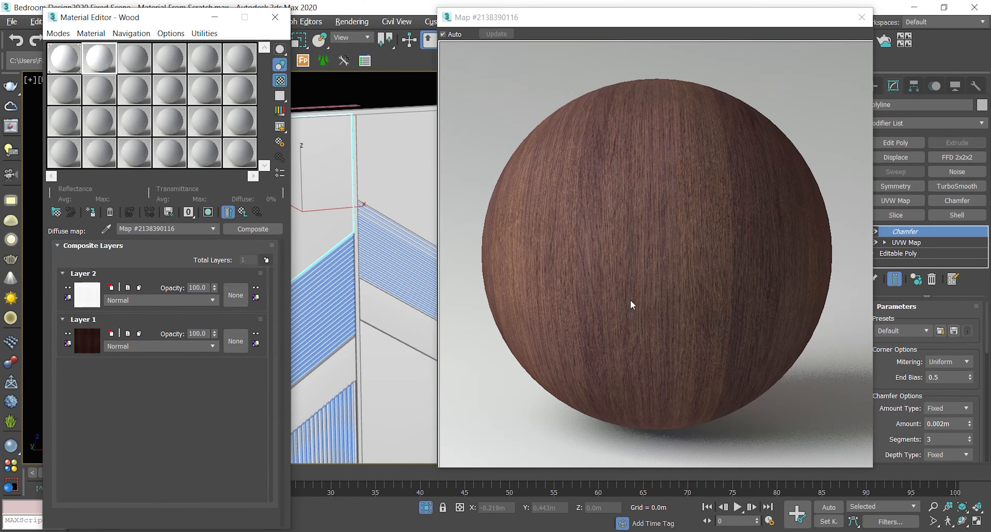
click(200, 299)
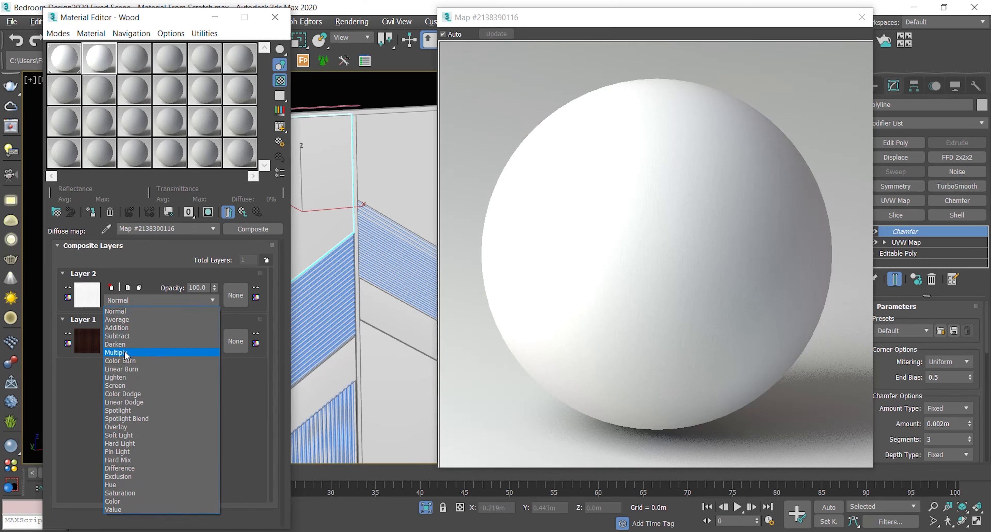
click(125, 353)
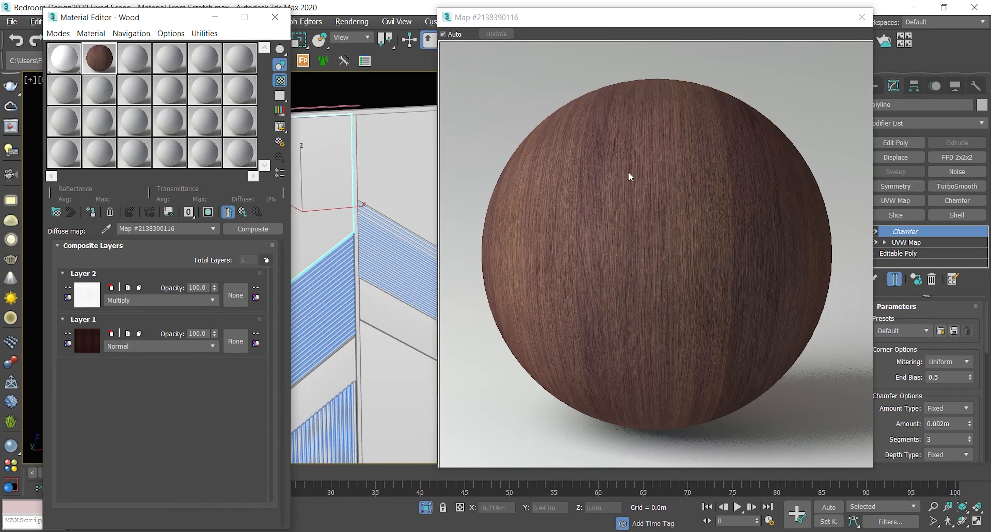
Step: Return to the Wood material's basic parameters and load the dark_fine_wood_pbr_18_20 reflection texture into the Reflect map
click(244, 213)
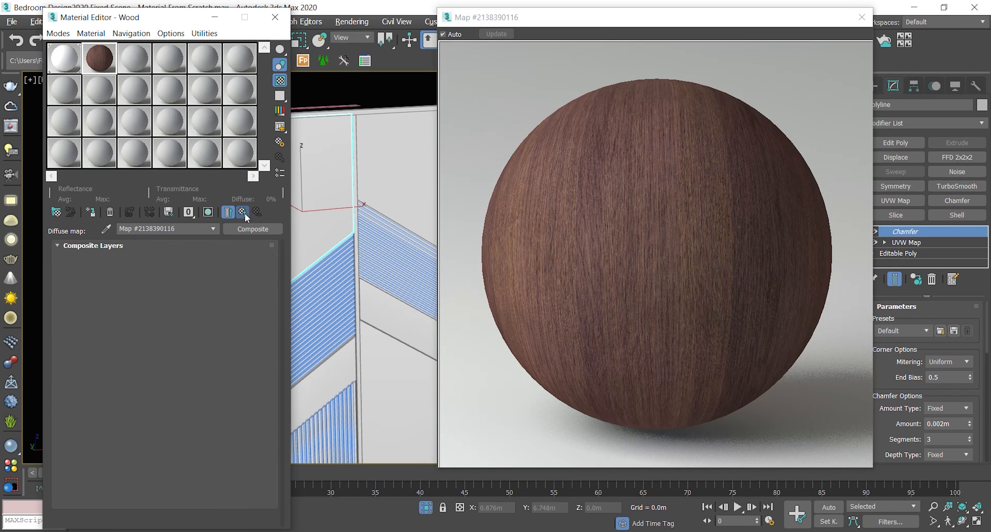
scroll(181, 277, up, 1)
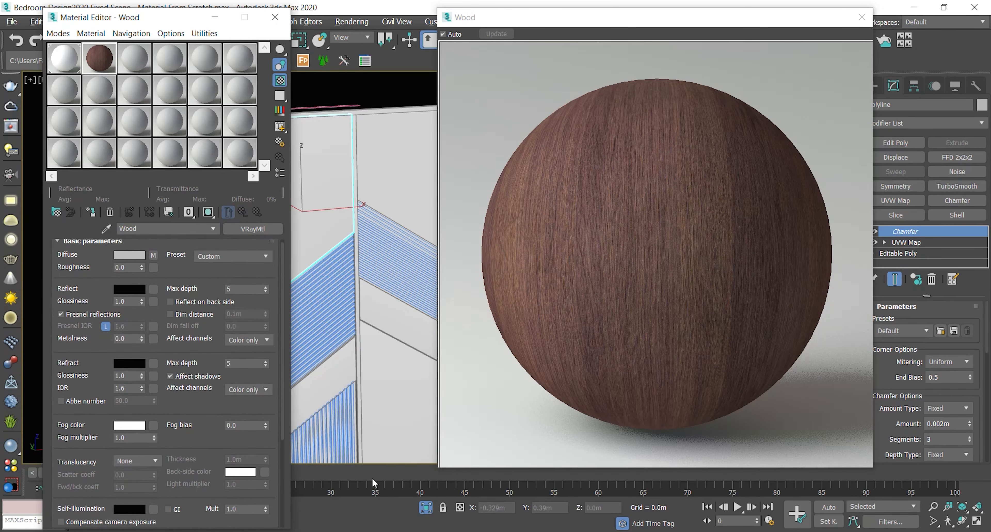
key(F8)
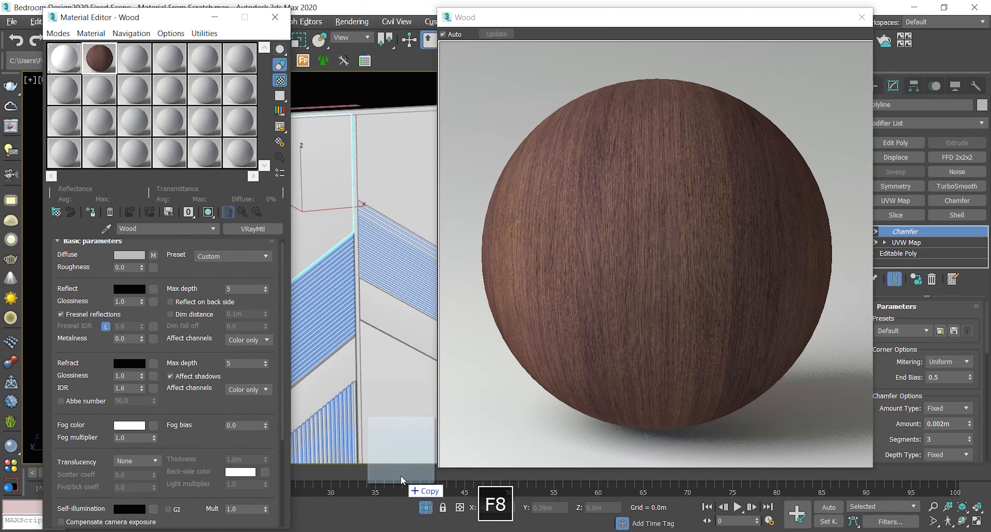
drag(396, 468, 153, 288)
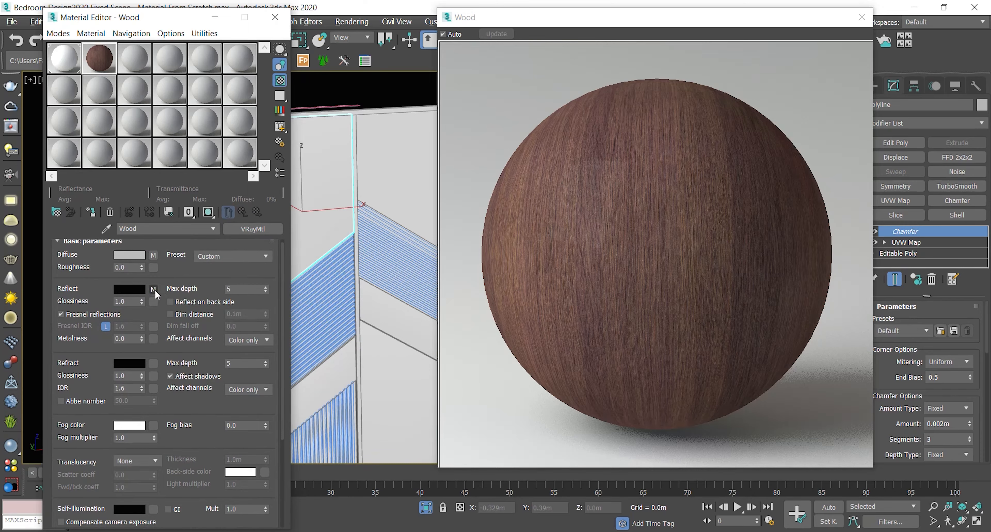
Step: Set the blur of the diffuse composite's Layer 1 wood bitmap to 0.5
click(153, 255)
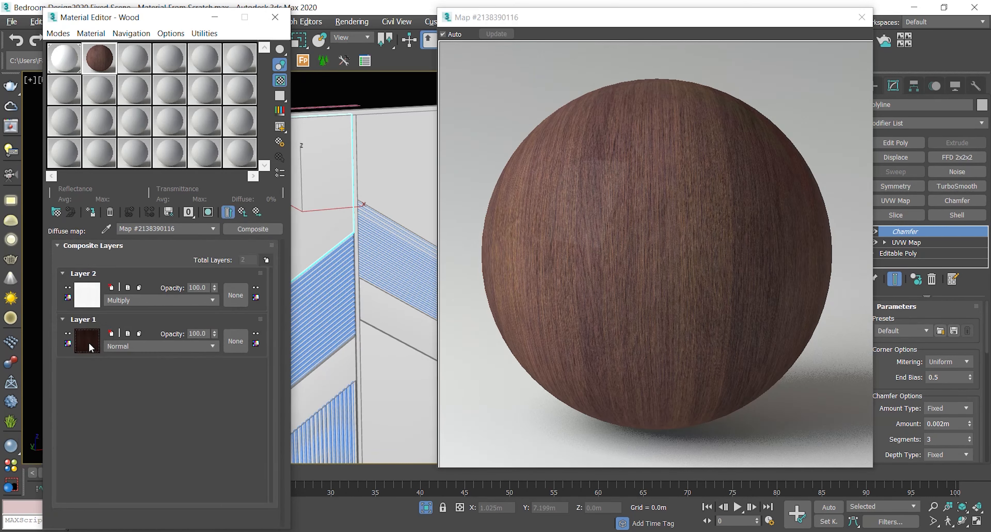
click(90, 344)
double_click(92, 351)
text(0.3)
key(Return)
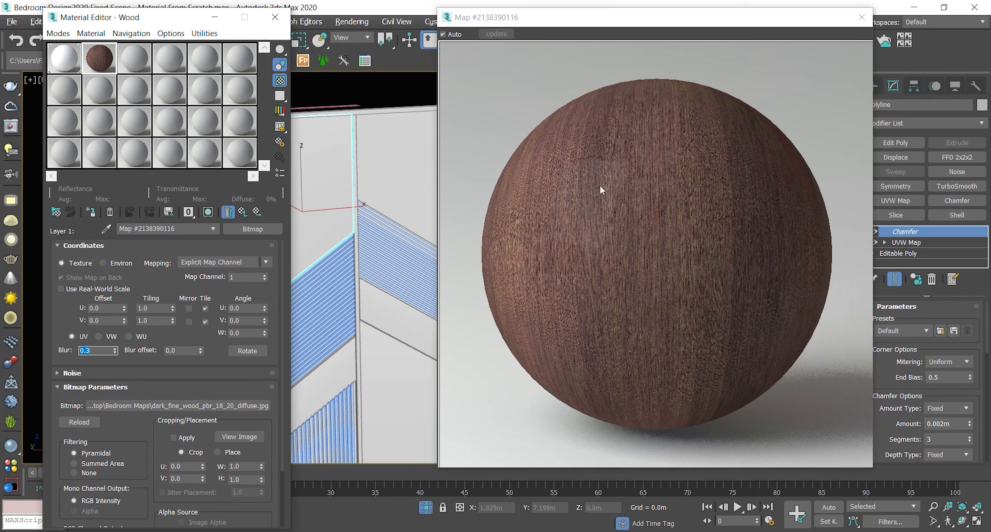
text(0.5)
key(Return)
click(577, 260)
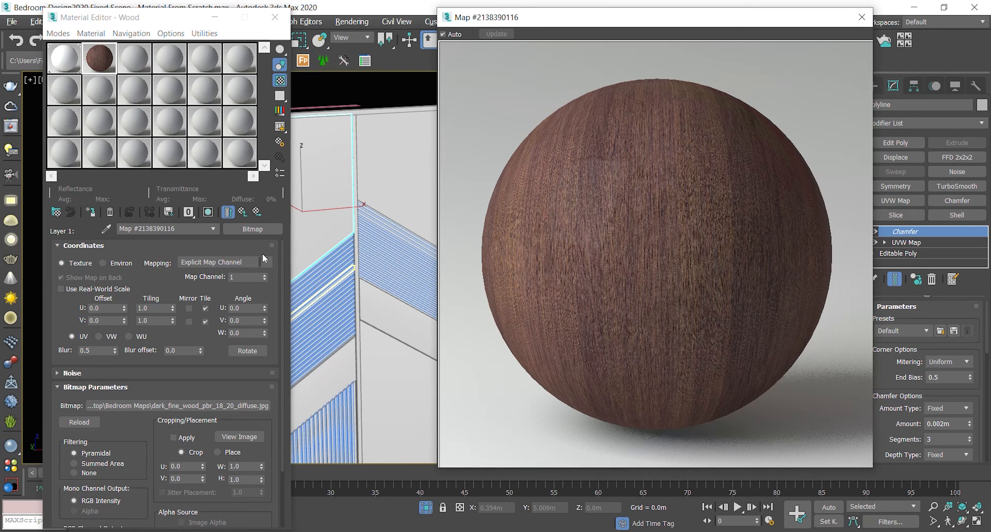
Step: Return to the Wood material and load dark_fine_wood_pbr_18_20_glossiness.jpg into the reflection Glossiness map
click(244, 213)
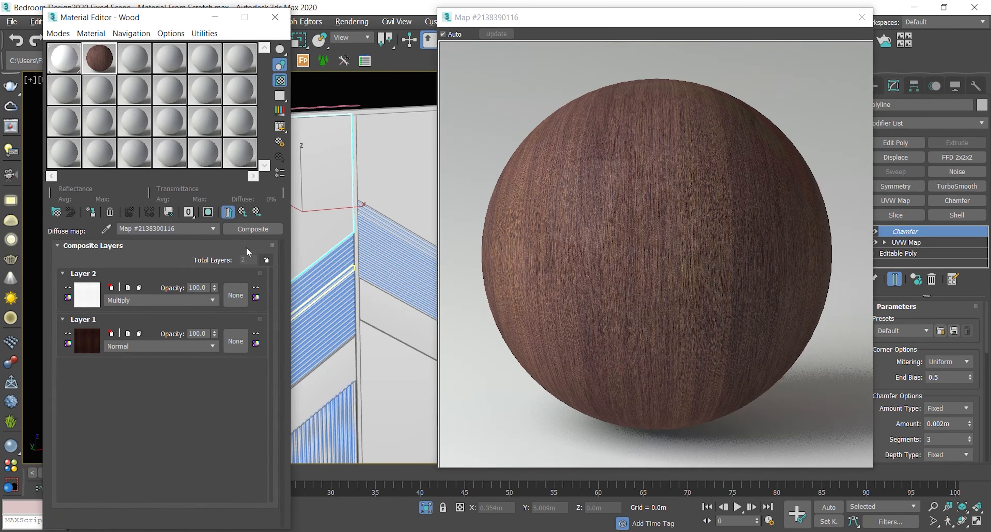
click(244, 210)
drag(79, 352, 85, 347)
drag(361, 529, 154, 303)
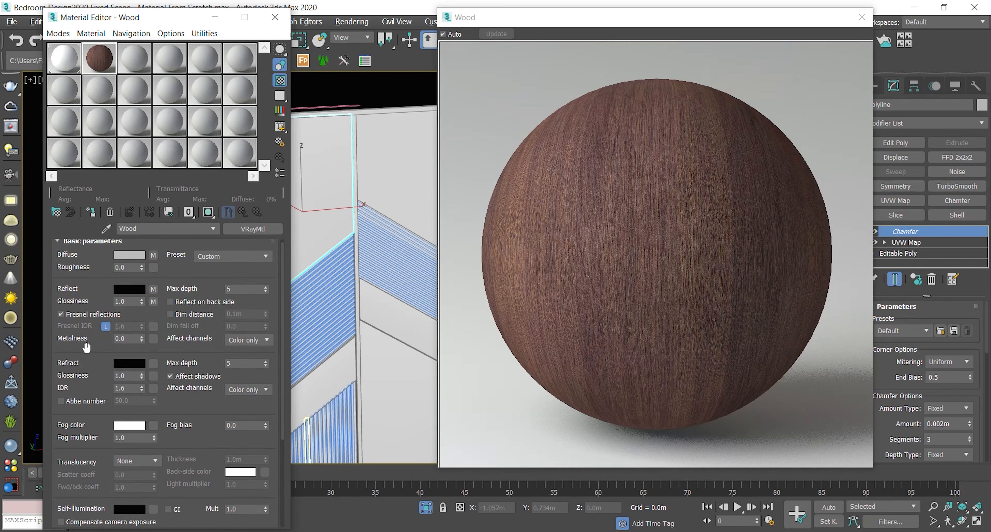
Step: Set the Wood material's reflection glossiness to 0.74
mouse_move(86, 347)
mouse_down()
mouse_move(89, 319)
mouse_move(96, 353)
mouse_up()
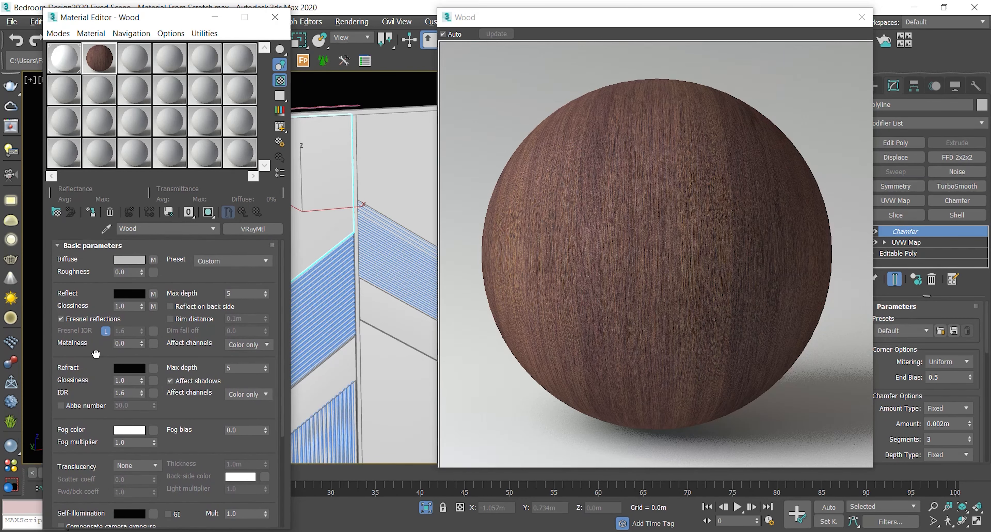
click(105, 330)
double_click(115, 306)
text(0.74)
key(Return)
Step: Expand the Wood material's map list and set the reflection Glossiness map amount to 65
drag(71, 364, 110, 189)
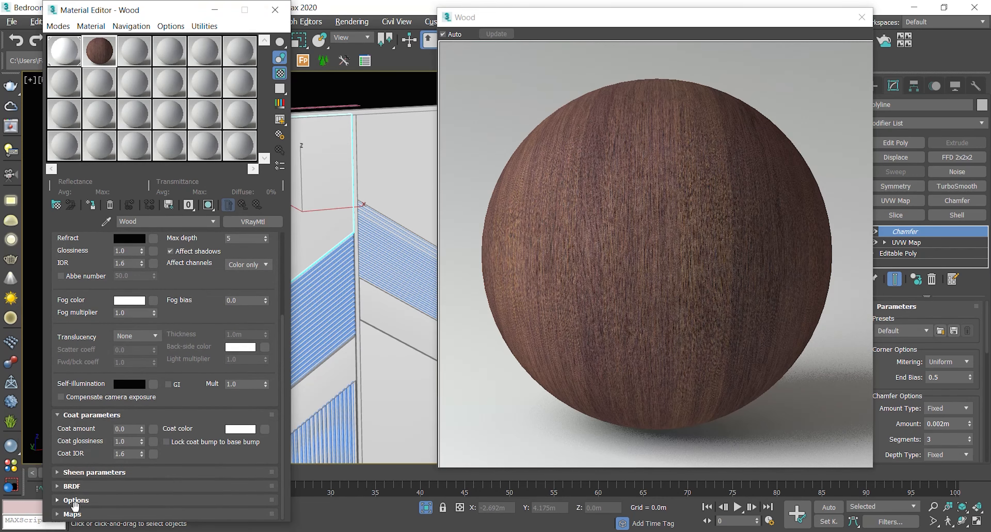
click(77, 515)
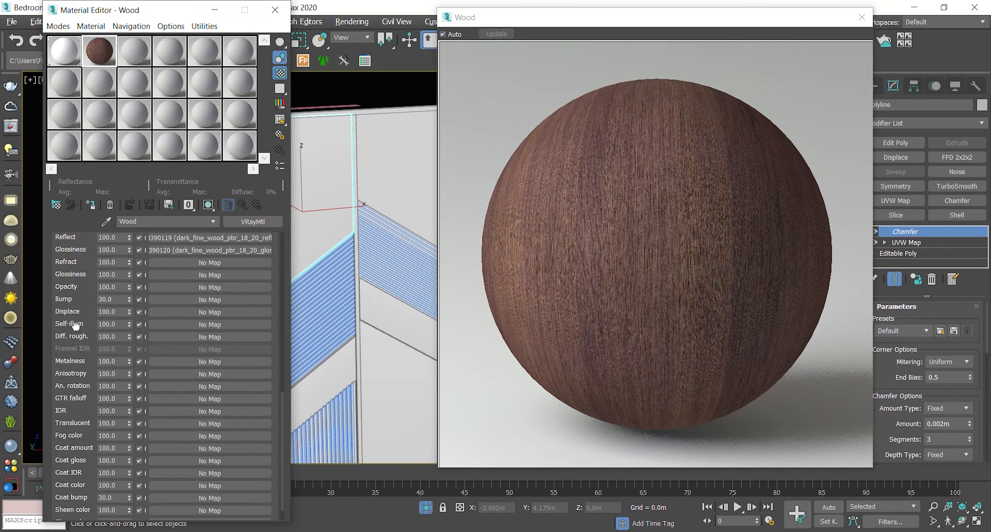
drag(66, 325, 68, 401)
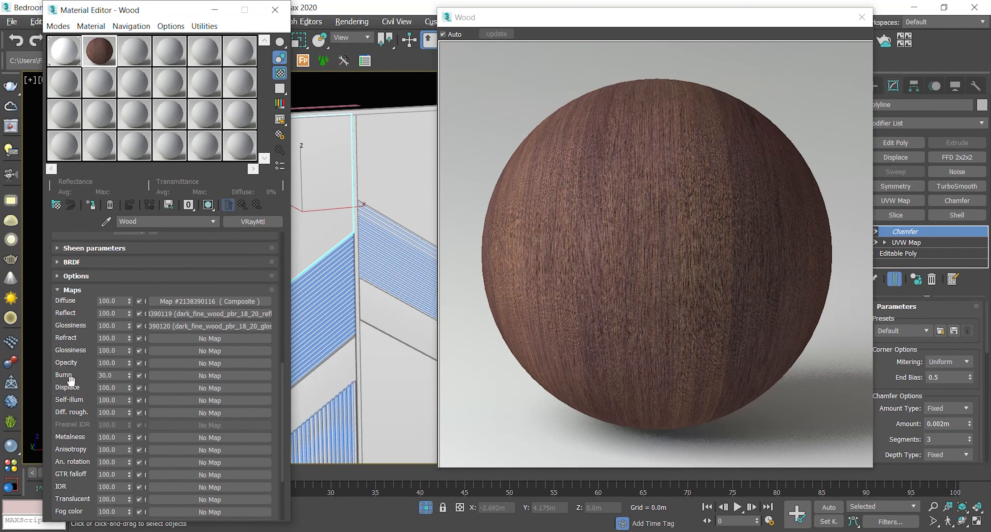
double_click(113, 326)
text(50)
key(Return)
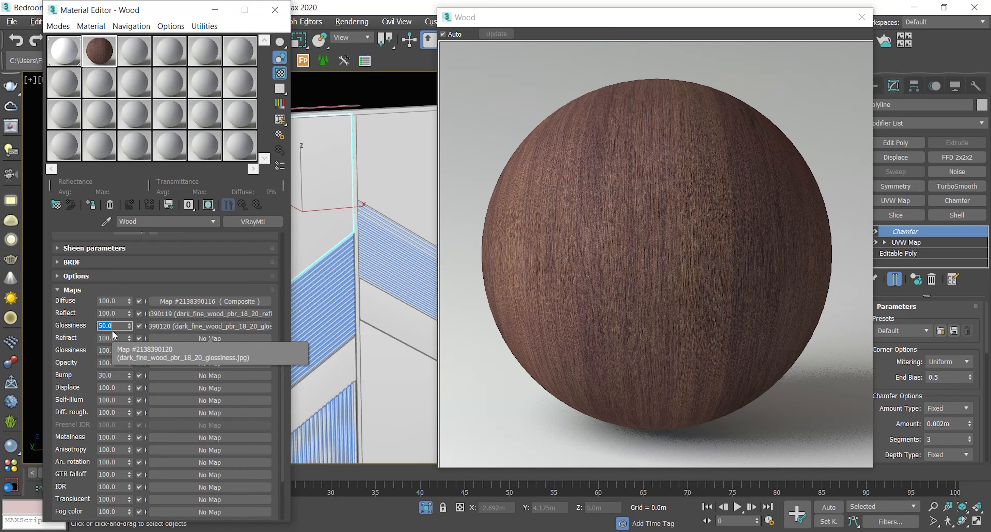
text(65)
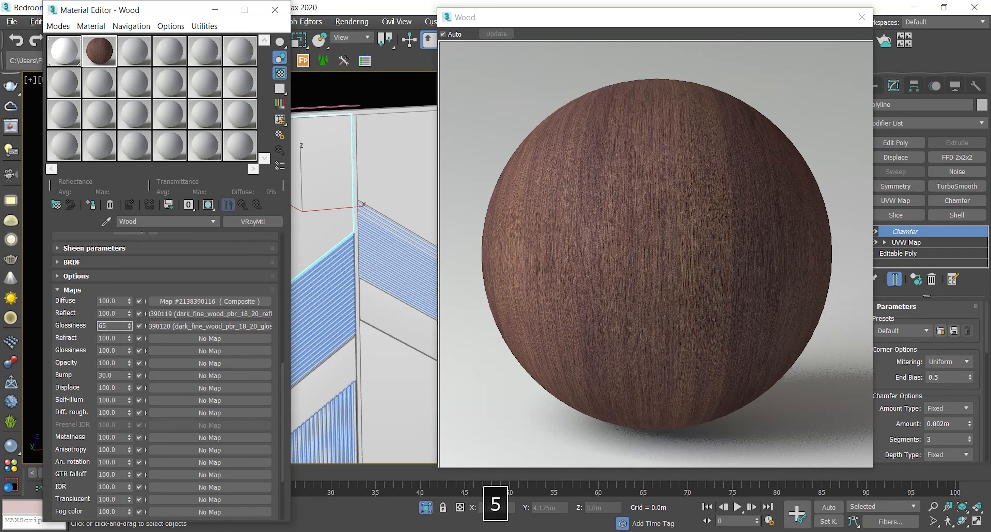
key(Return)
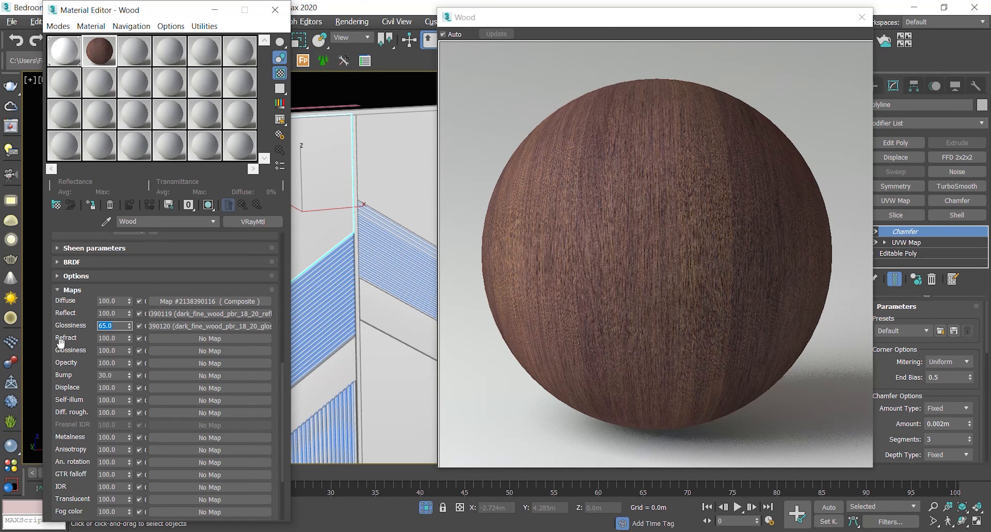
Step: Load the dark_fine_wood_pbr_18_20 height texture into the Bump map and set its amount to 20
scroll(67, 331, down, 1)
scroll(67, 331, down, 1)
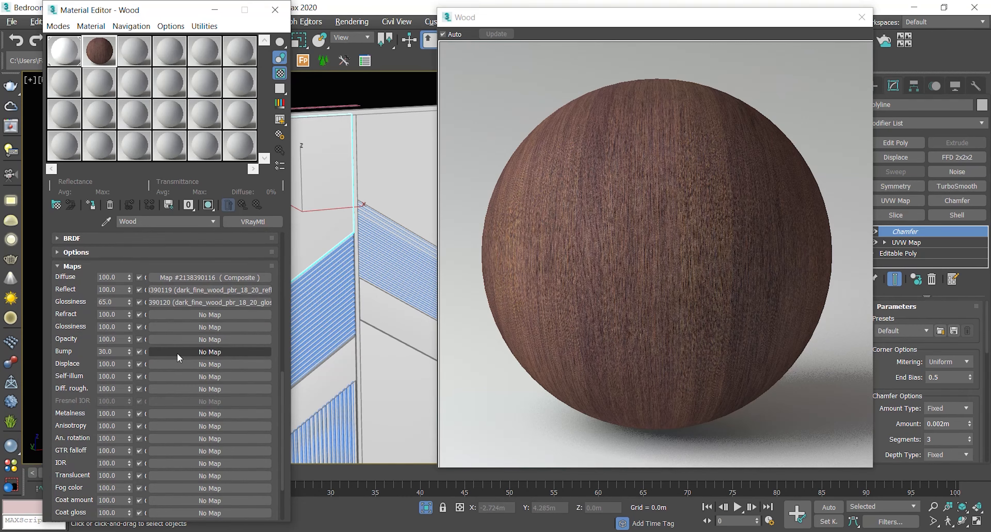
mouse_move(179, 352)
mouse_down()
mouse_move(383, 457)
mouse_move(223, 378)
mouse_move(174, 377)
mouse_move(163, 353)
mouse_up()
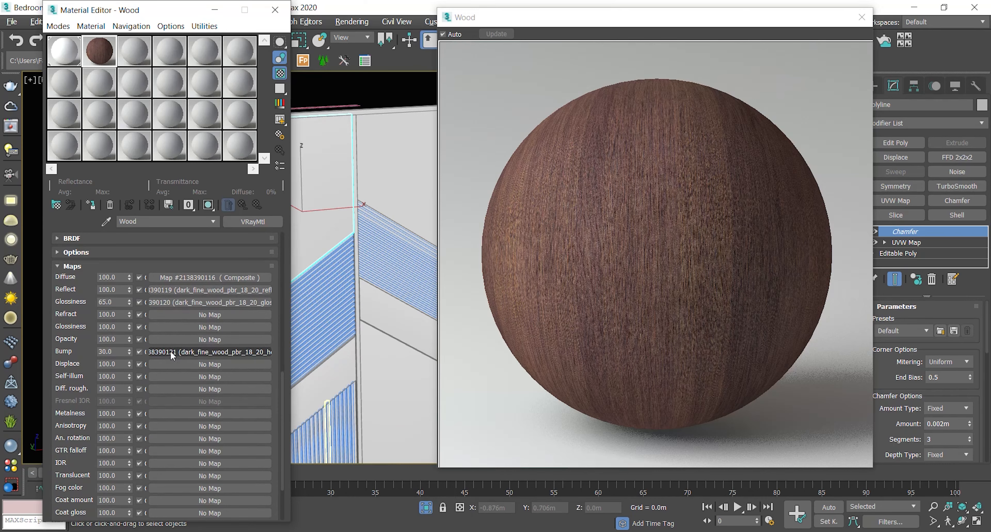
double_click(115, 352)
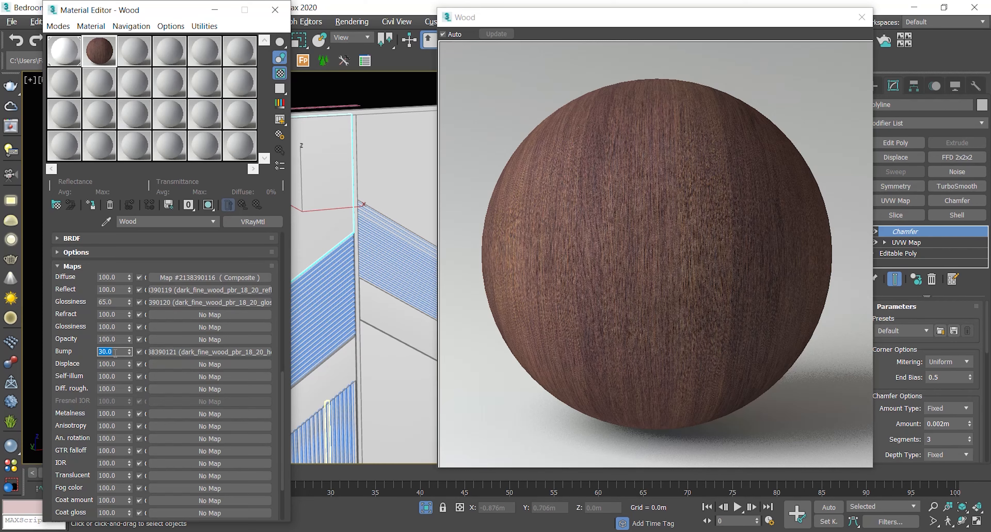
key(F8)
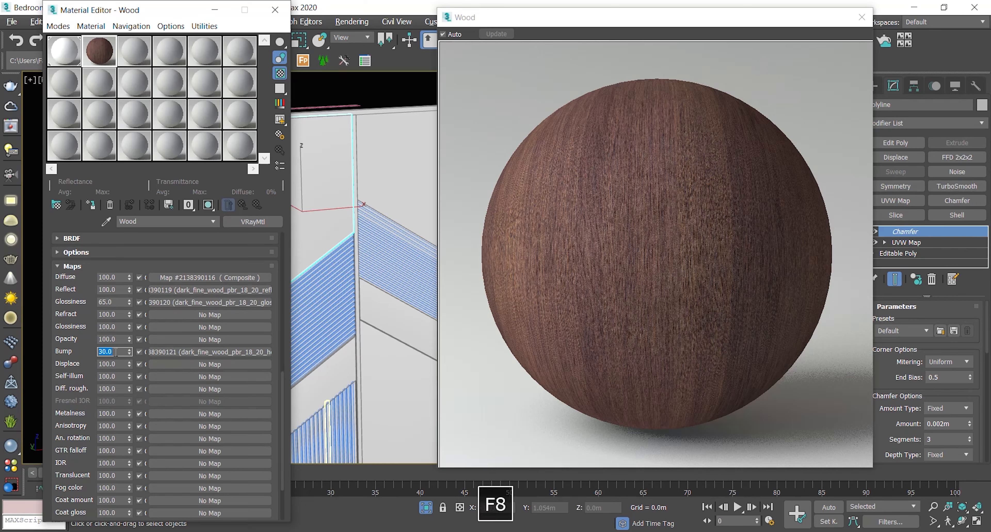
text(20.)
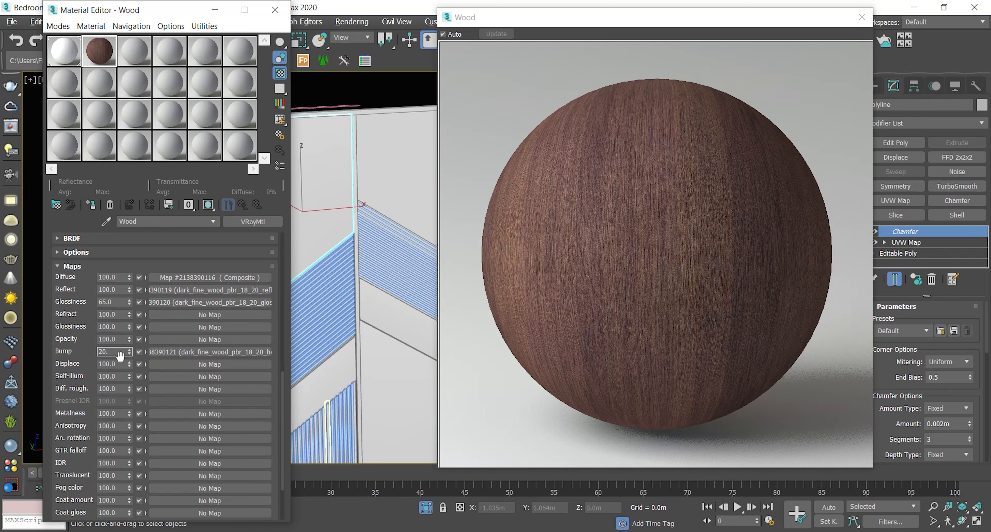
key(BackSpace)
Step: Set the Displace amount to 3 and load the dark_fine_wood_pbr_18_20 normal texture into the Displace map
click(115, 364)
text(3)
key(Return)
scroll(85, 359, down, 1)
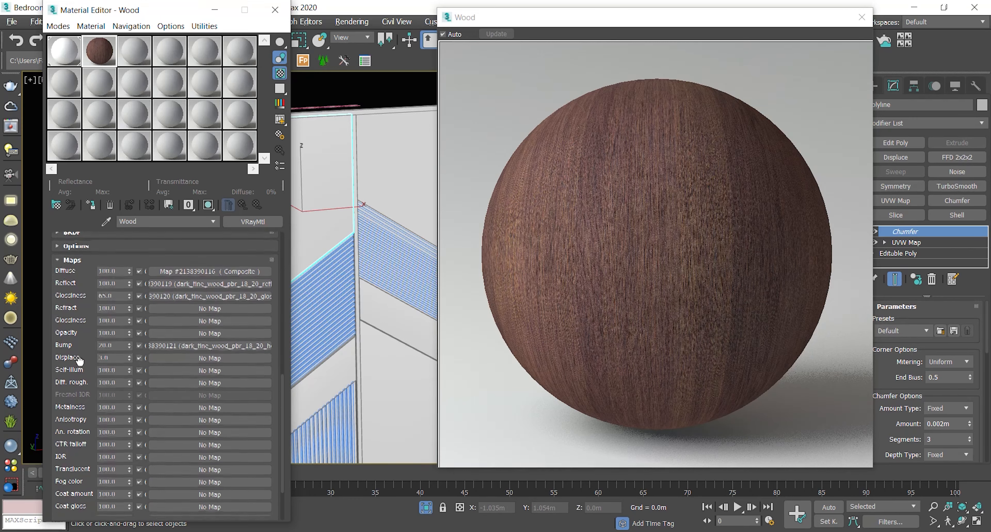
drag(330, 477, 160, 355)
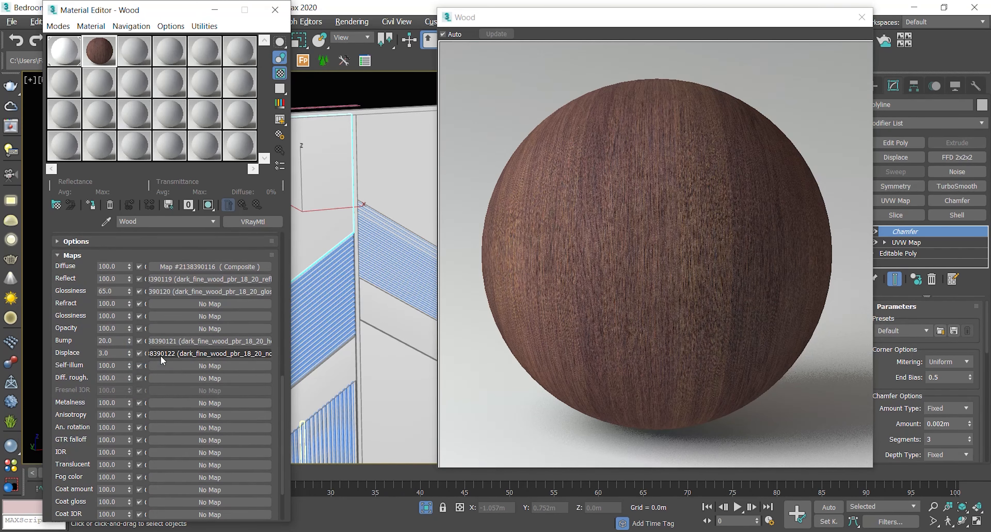
drag(67, 362, 75, 334)
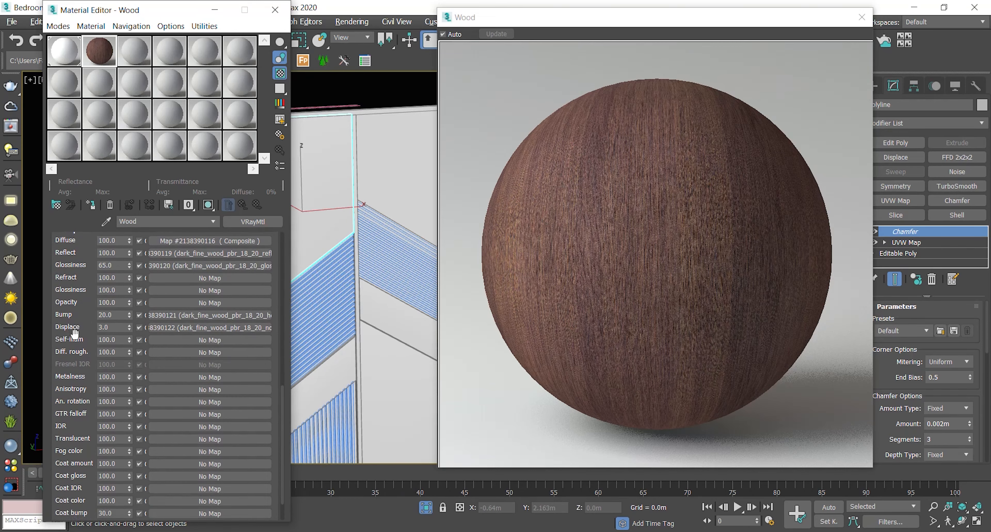
drag(69, 398, 73, 357)
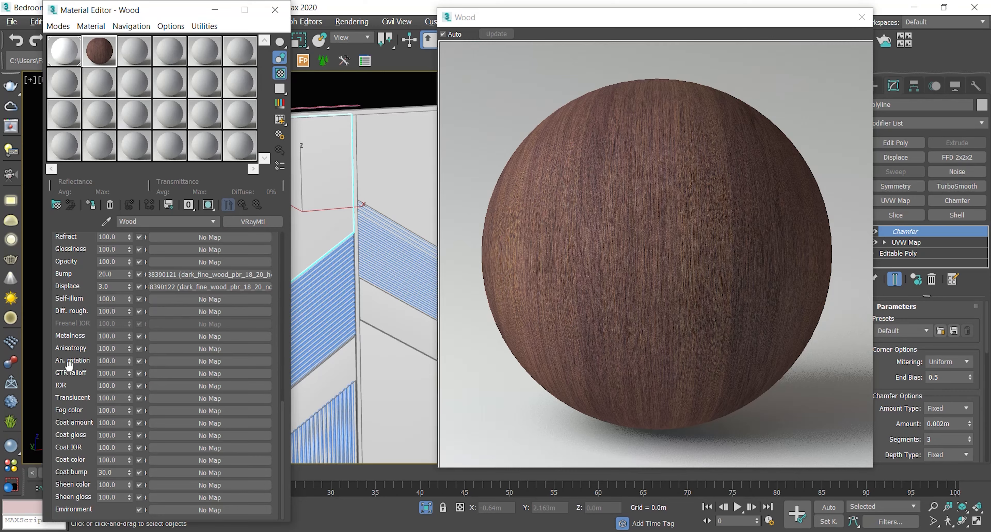
Step: Load the dark_fine_wood_pbr_18_20 roughness texture into the Wood material's diffuse Roughness map
scroll(82, 287, up, 10)
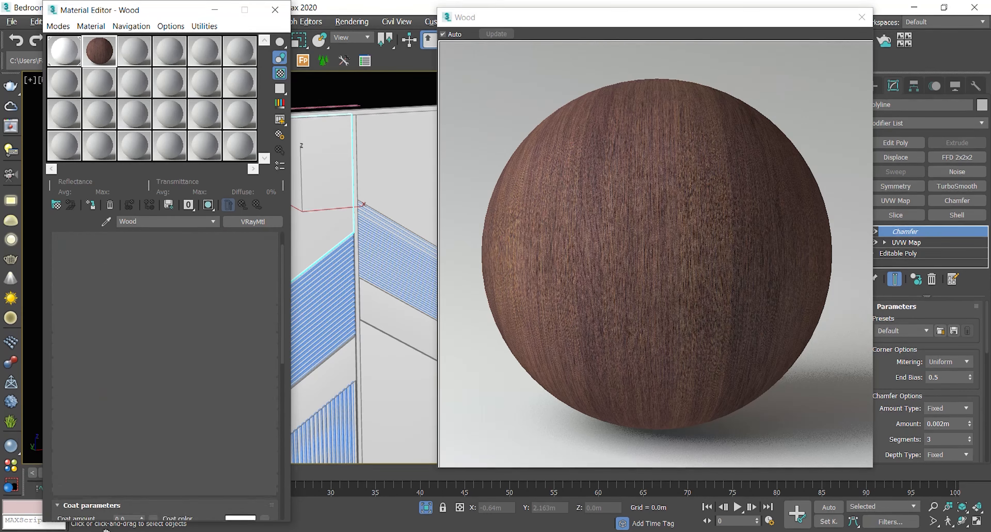
scroll(88, 264, up, 2)
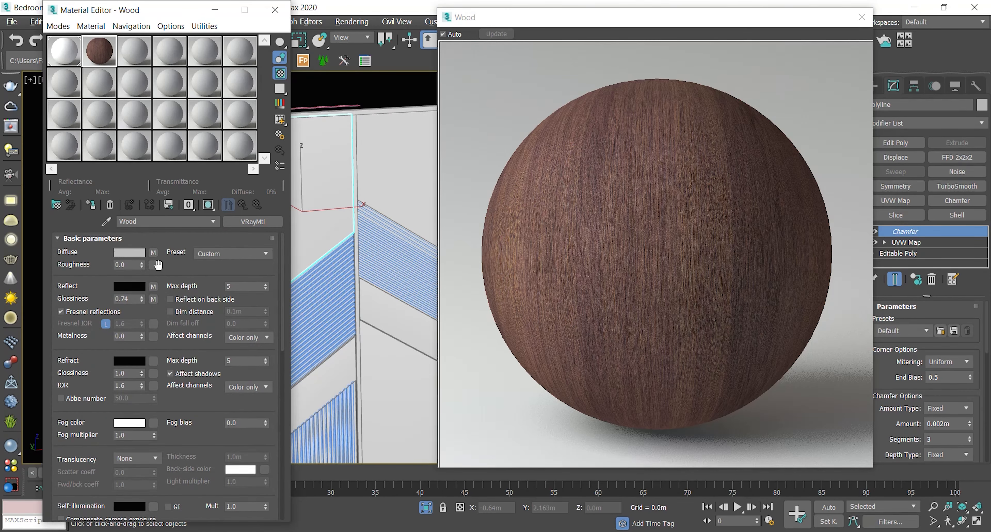
drag(454, 530, 153, 265)
scroll(91, 373, down, 15)
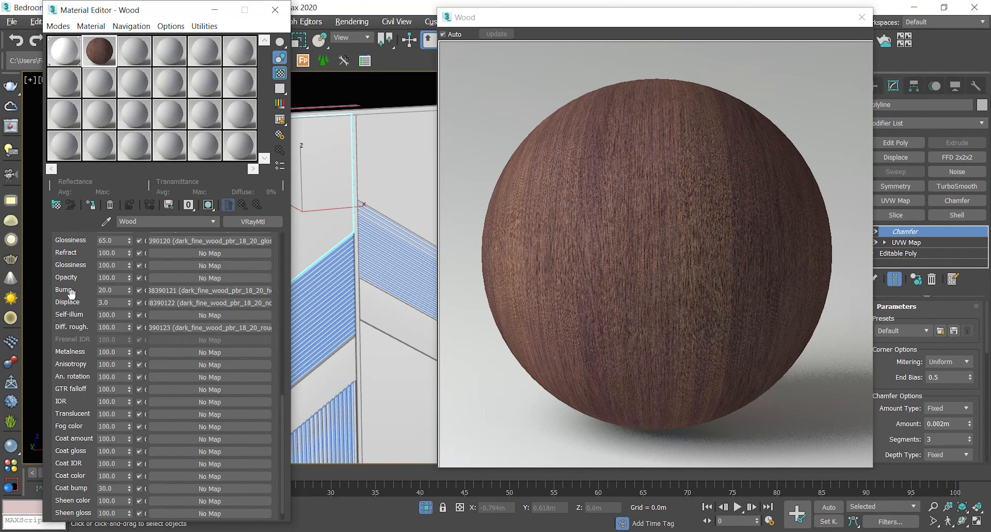
scroll(74, 344, down, 1)
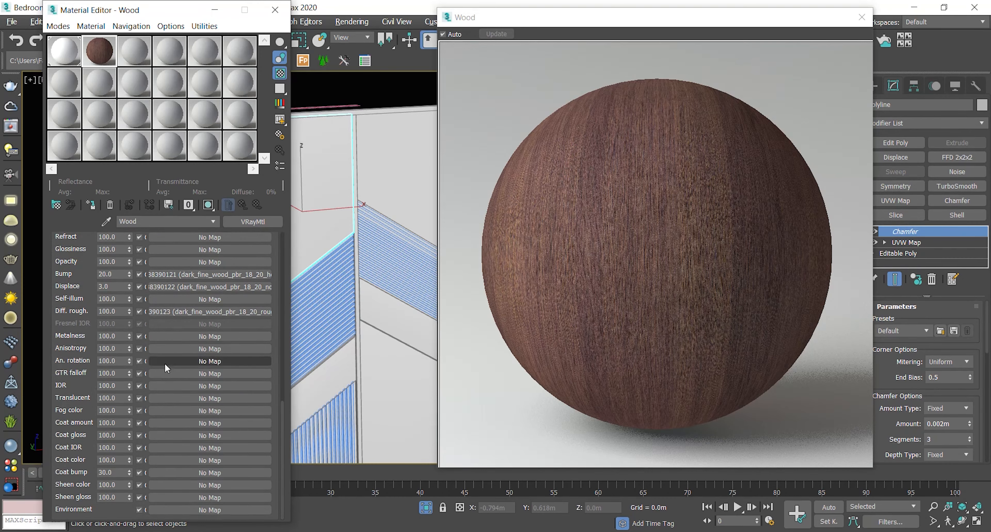
Step: Load the AI35_008_floor_wood_001_dirt_01.png texture into the An. rotation map, set its map channel to 2 and return to the Wood material
drag(69, 363, 69, 363)
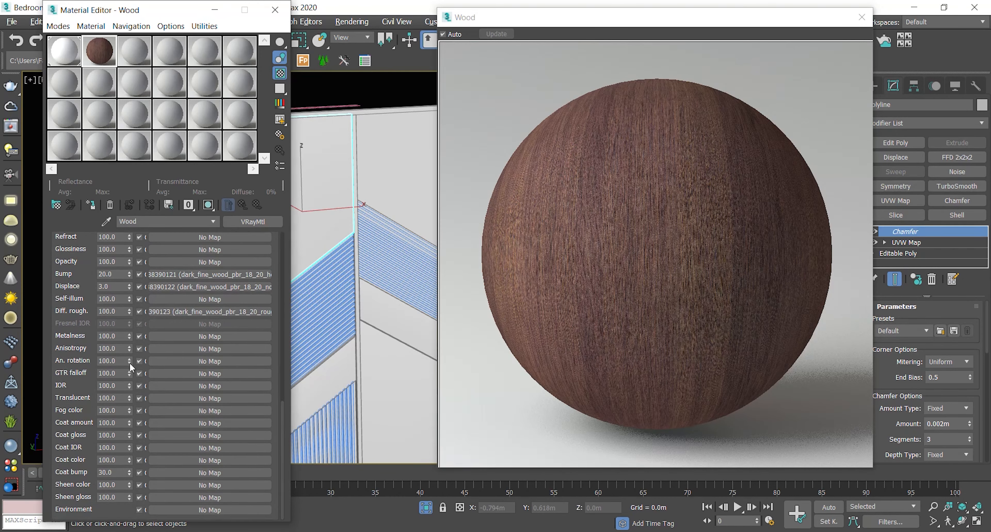
drag(429, 530, 230, 361)
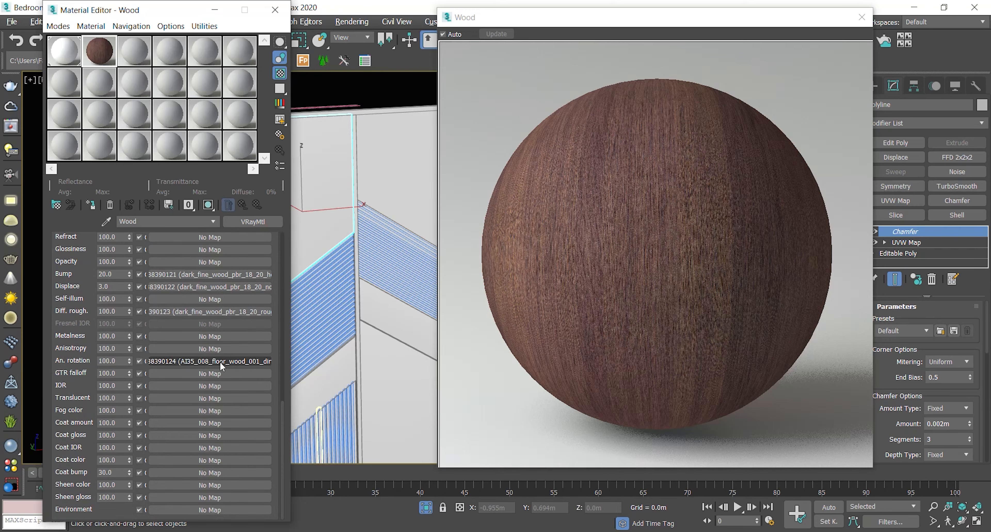
click(220, 363)
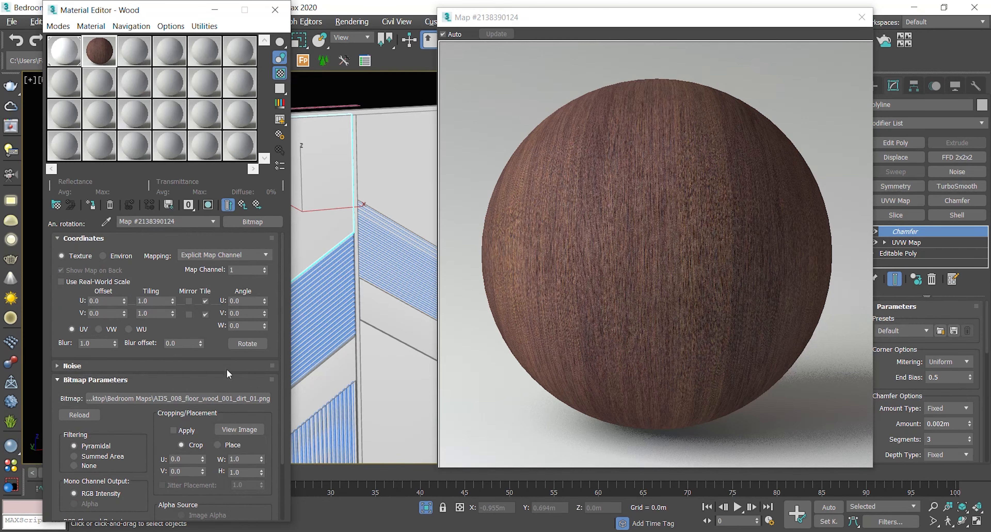
click(238, 272)
text(2)
key(Return)
click(168, 273)
click(243, 205)
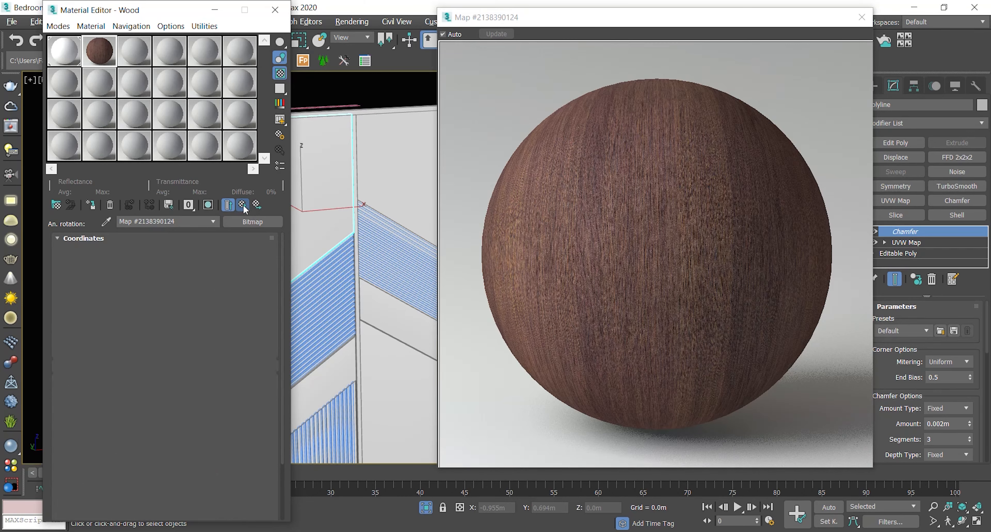
drag(188, 372, 243, 247)
Step: Close the enlarged material preview and assign the wood material to all objects of the wall panel
click(862, 20)
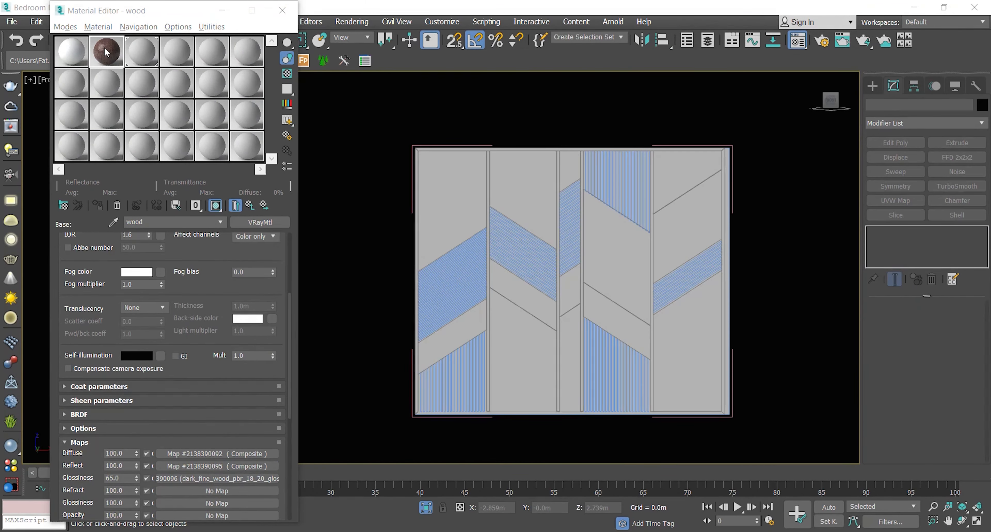
drag(380, 134, 779, 438)
click(97, 205)
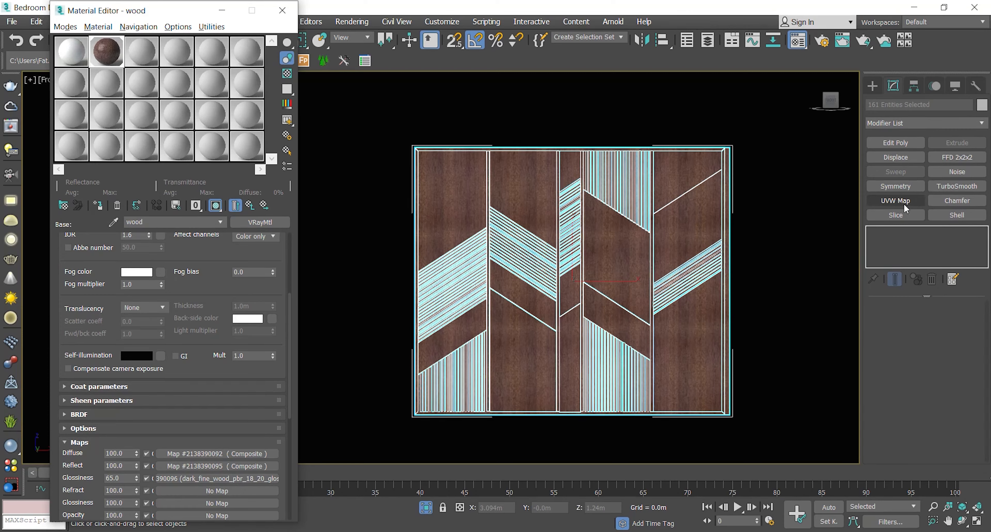
Step: Add a Chamfer modifier to the selected panel objects with 2 segments and a radius bias of 0.5
click(953, 201)
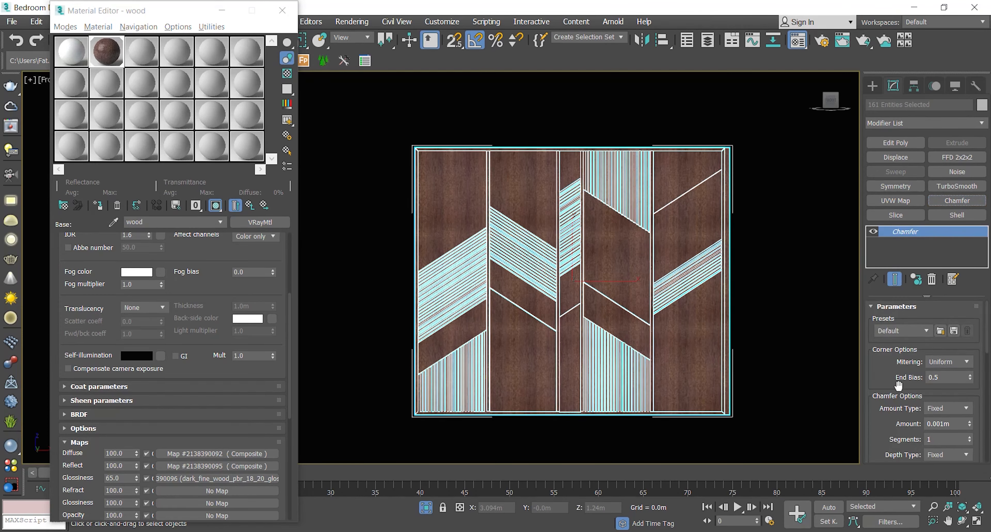
scroll(915, 381, down, 1)
double_click(934, 415)
text(2)
key(Return)
scroll(926, 412, down, 2)
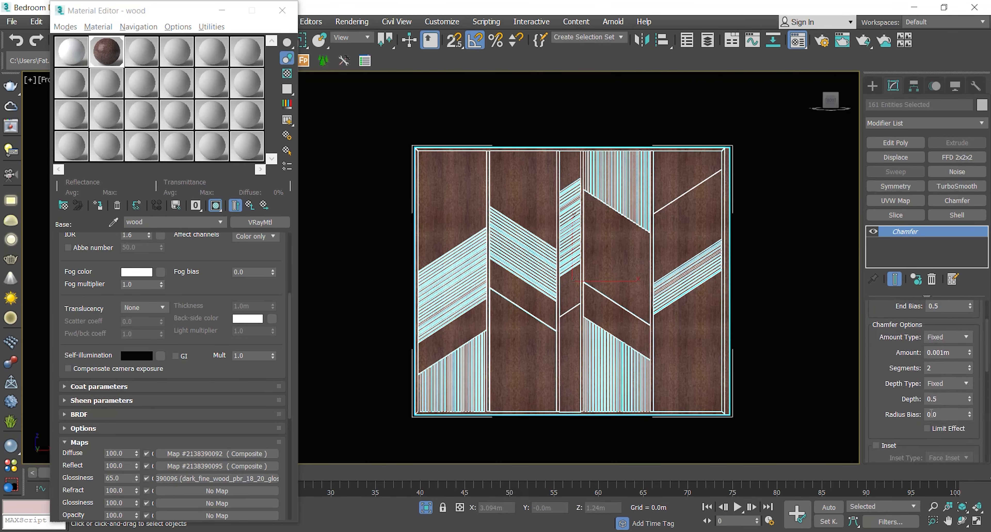
double_click(934, 414)
key(Return)
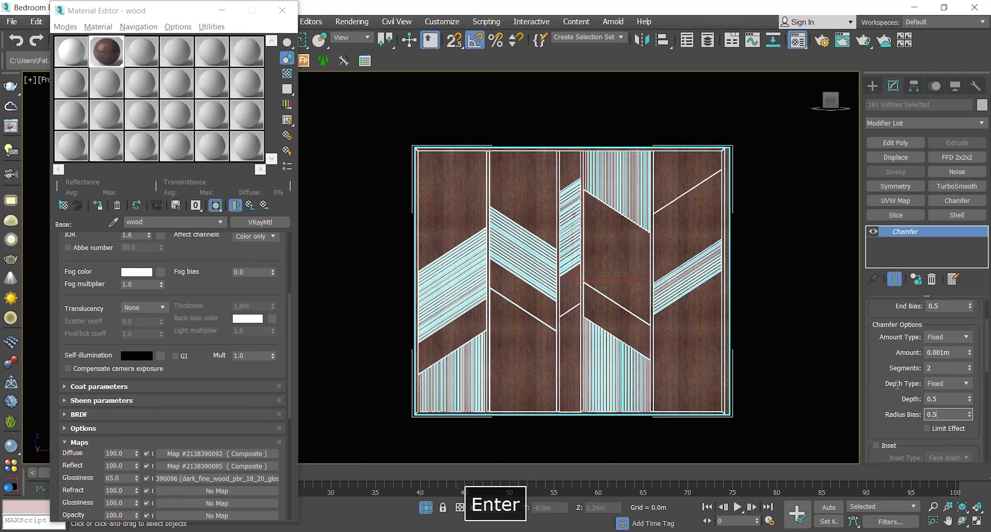
Step: Set the panel objects' chamfer amount to 0.002 m and clear the selection
scroll(898, 416, up, 3)
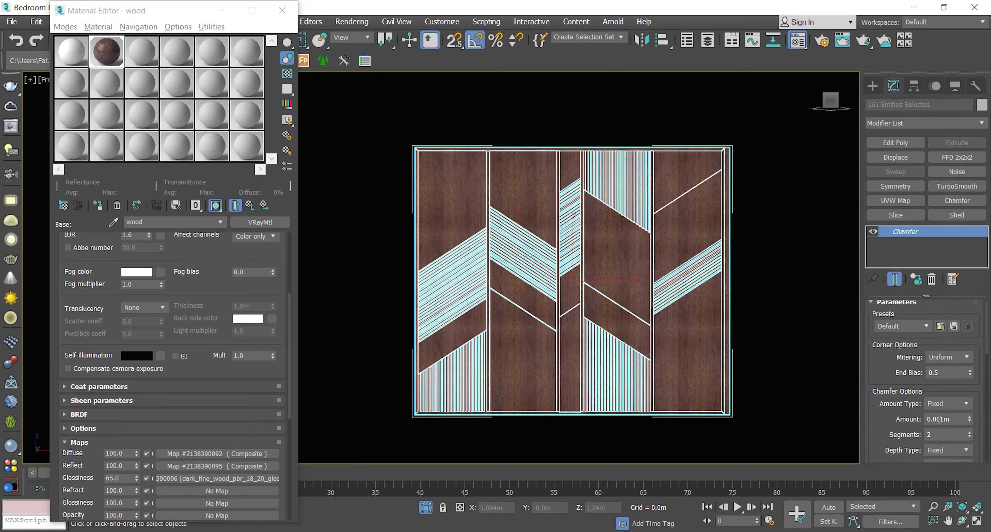
drag(938, 419, 964, 415)
text(2)
key(Return)
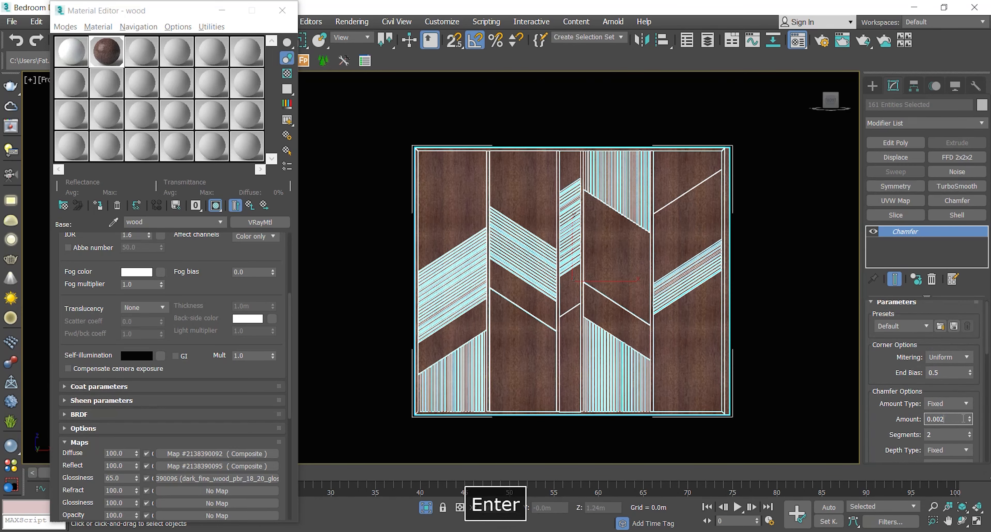
click(782, 345)
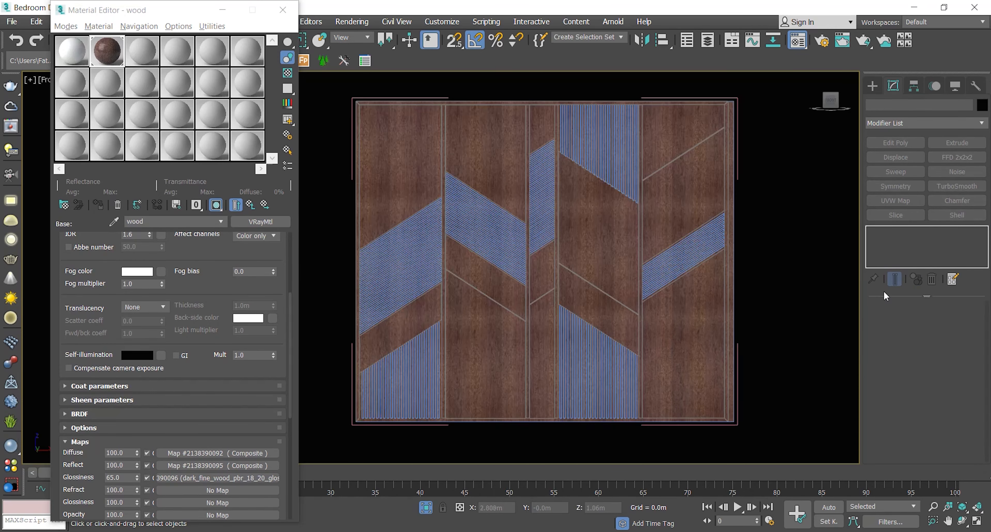
Step: Select all panel objects and add a UVW Map modifier with Box mapping and length, width and height of 0.9 m
key(F8)
drag(760, 89, 432, 412)
drag(346, 440, 330, 439)
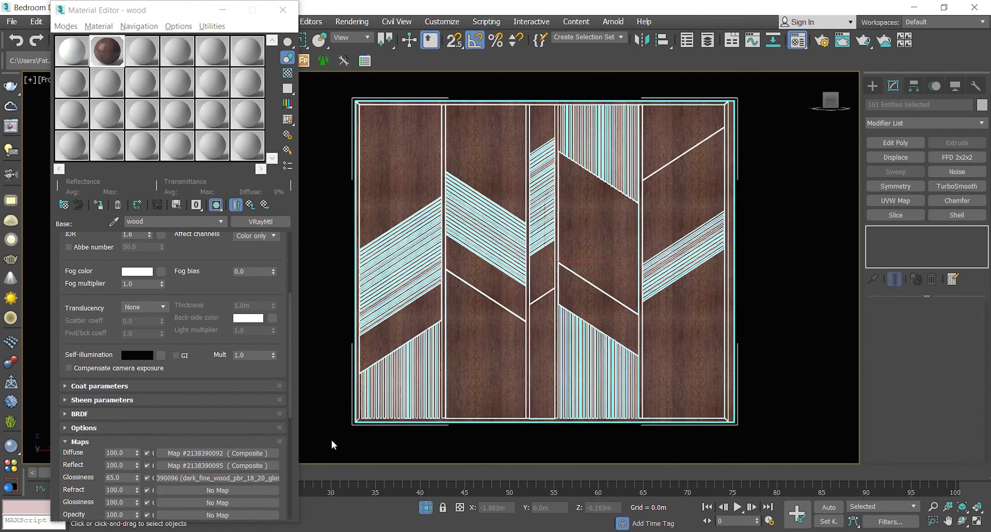
click(897, 200)
click(896, 378)
double_click(924, 418)
text(0.9)
key(Tab)
text(0.9)
key(Tab)
text(0.9)
key(Return)
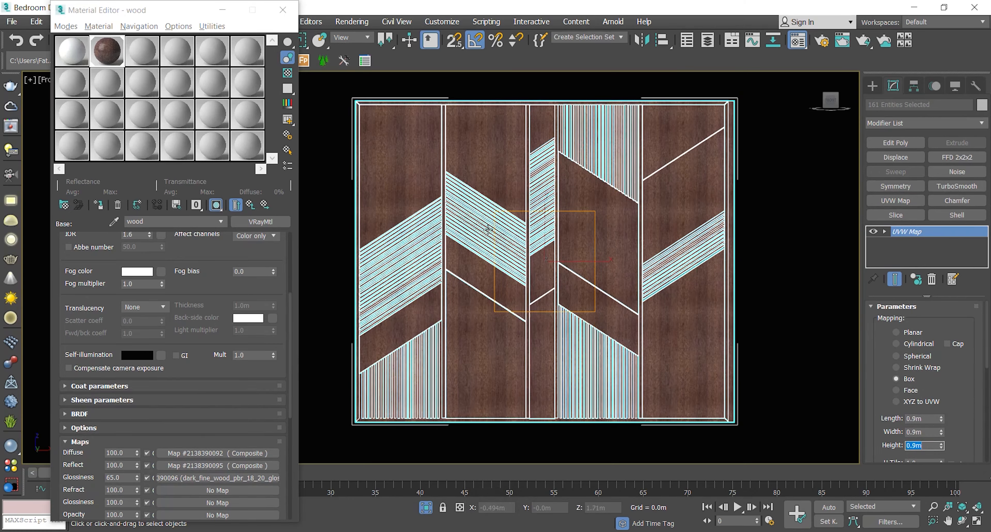
Step: Examine how the wood grain runs across the diagonal slats up close, with and without edge display
scroll(487, 230, up, 15)
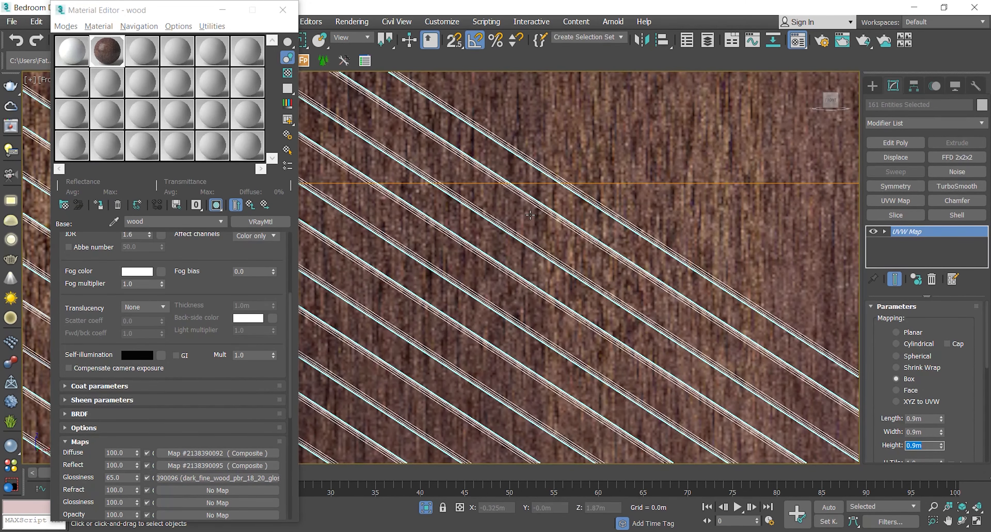
key(F4)
scroll(526, 244, up, 5)
scroll(527, 241, down, 10)
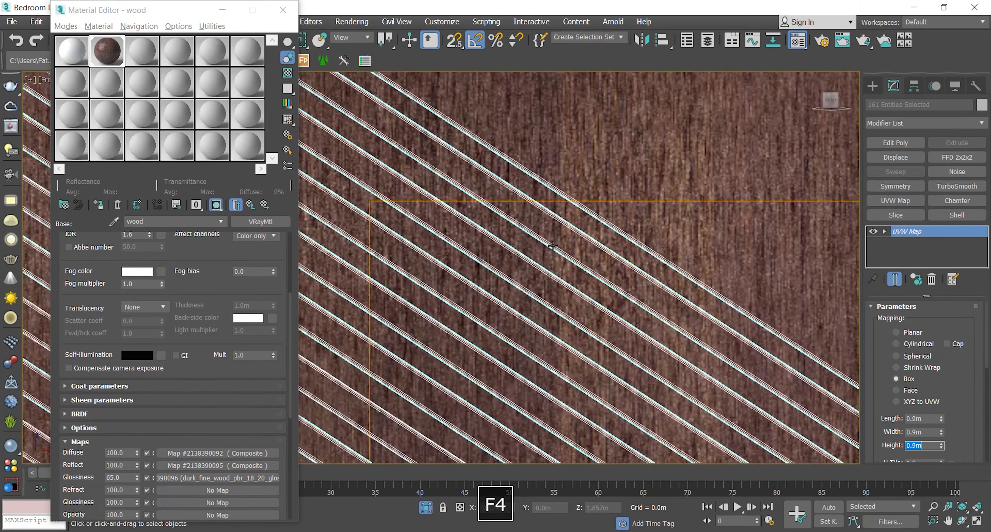
key(F3)
scroll(546, 237, up, 5)
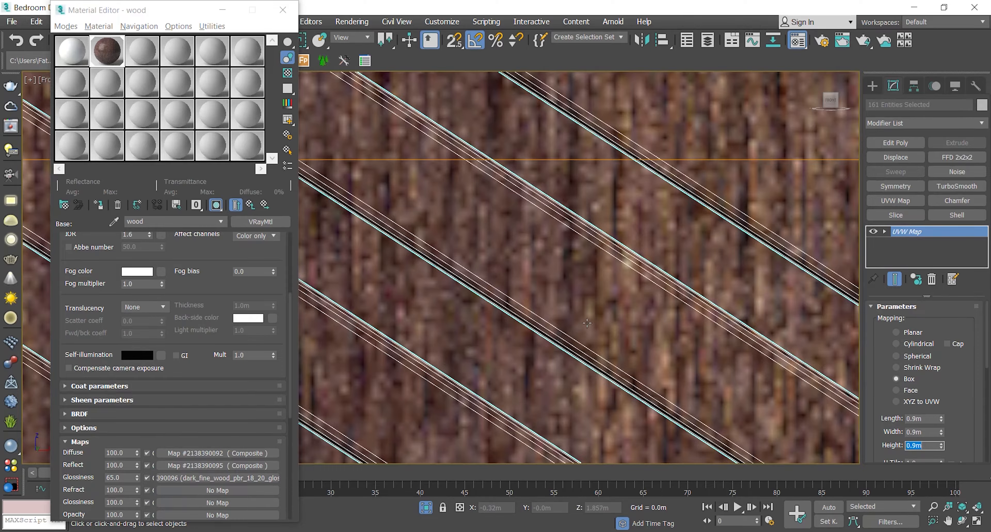
scroll(609, 246, down, 10)
alt+middle_drag(569, 311, 602, 229)
click(804, 257)
scroll(483, 280, up, 3)
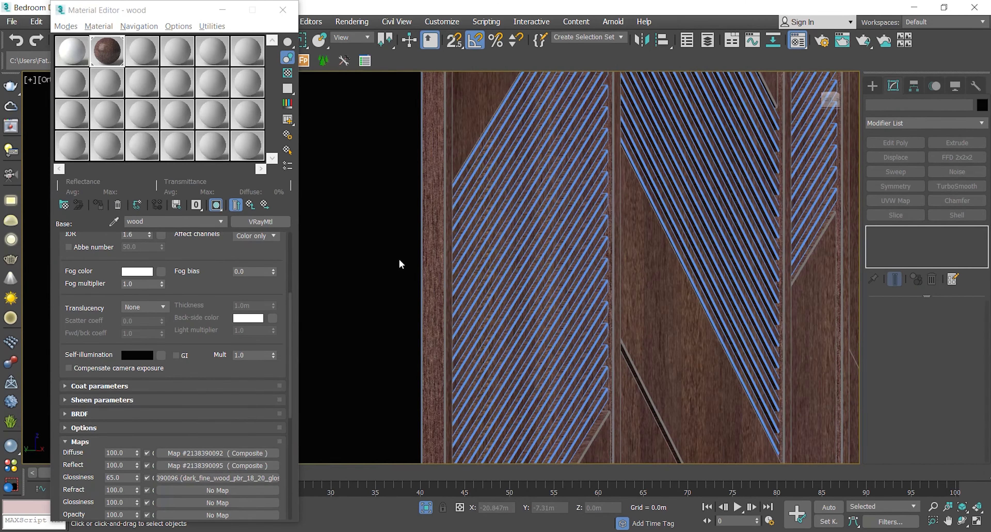
key(F4)
scroll(405, 248, up, 3)
scroll(327, 269, up, 2)
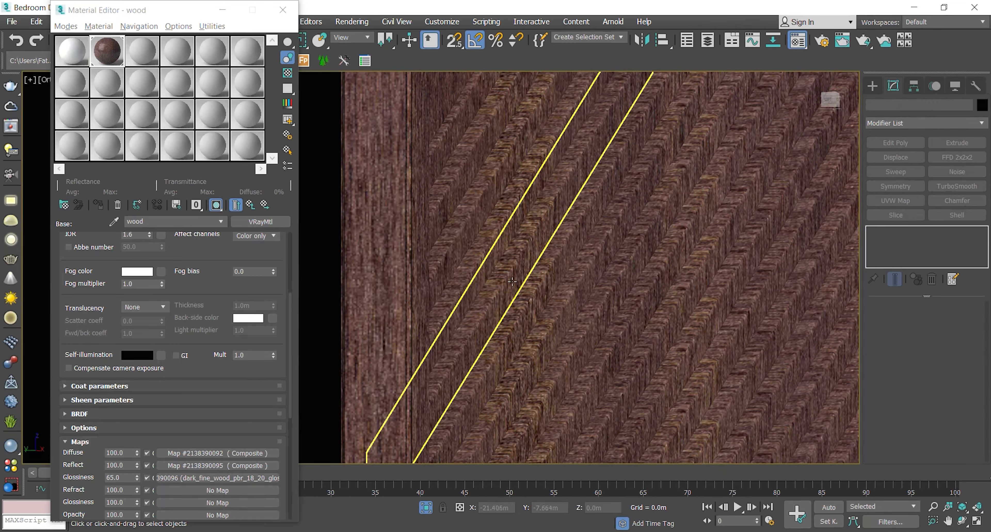
scroll(483, 233, down, 7)
alt+middle_drag(483, 233, 531, 250)
Step: Select all panel objects again in the perspective view and make their UVW Map modifiers unique to each other
key(z)
key(z)
scroll(561, 251, down, 2)
drag(643, 123, 344, 408)
key(p)
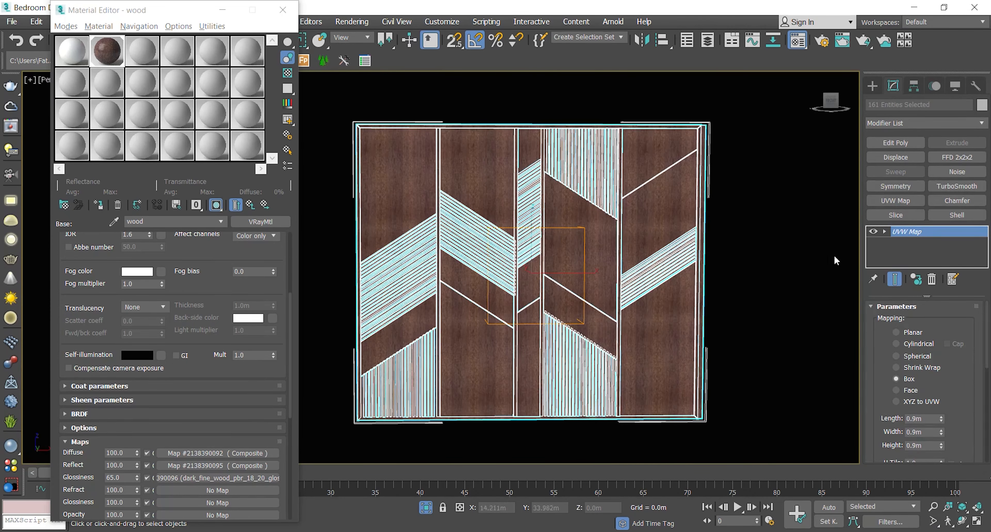
click(909, 279)
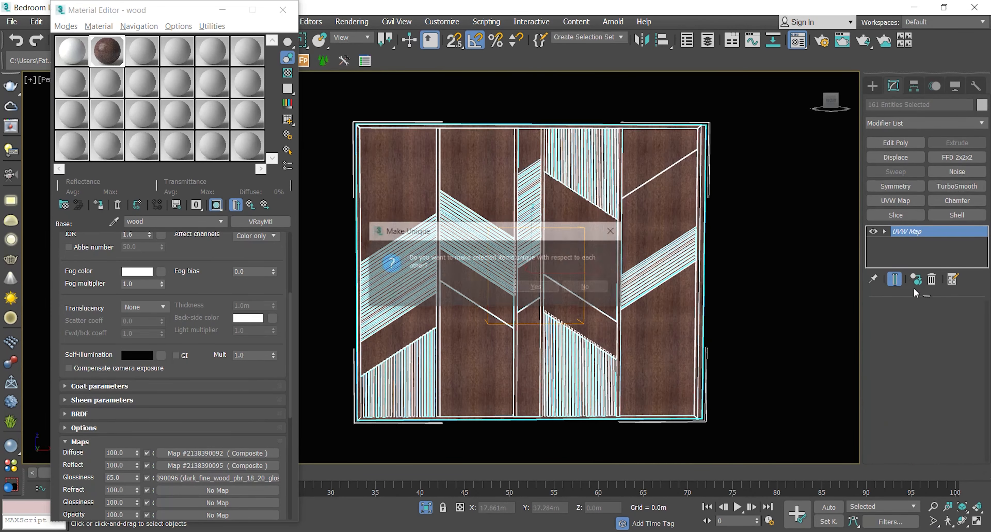
click(533, 287)
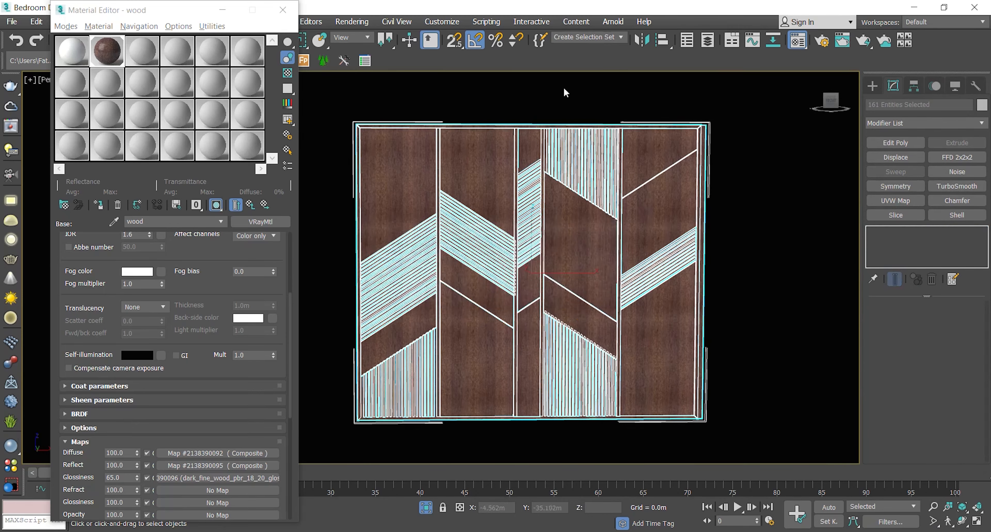
Step: Run the bga_random_uvw_gizmotm_v1.0.ms script and place its dialog over the material editor
click(483, 23)
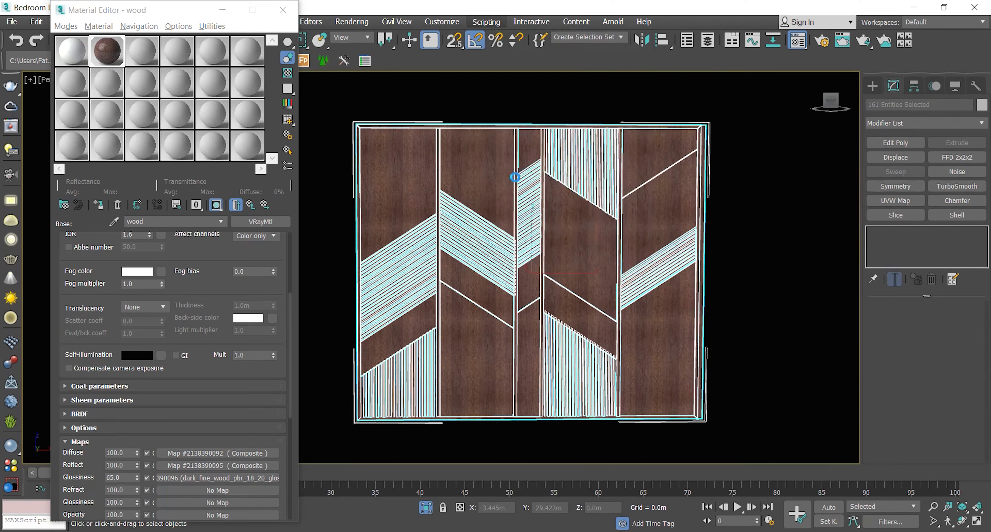
click(515, 176)
click(163, 211)
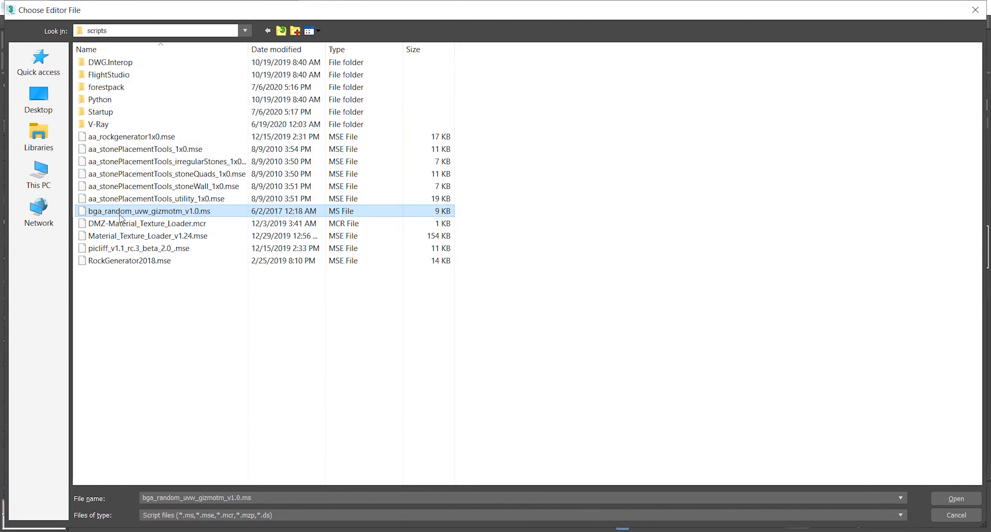
click(955, 496)
drag(63, 85, 143, 90)
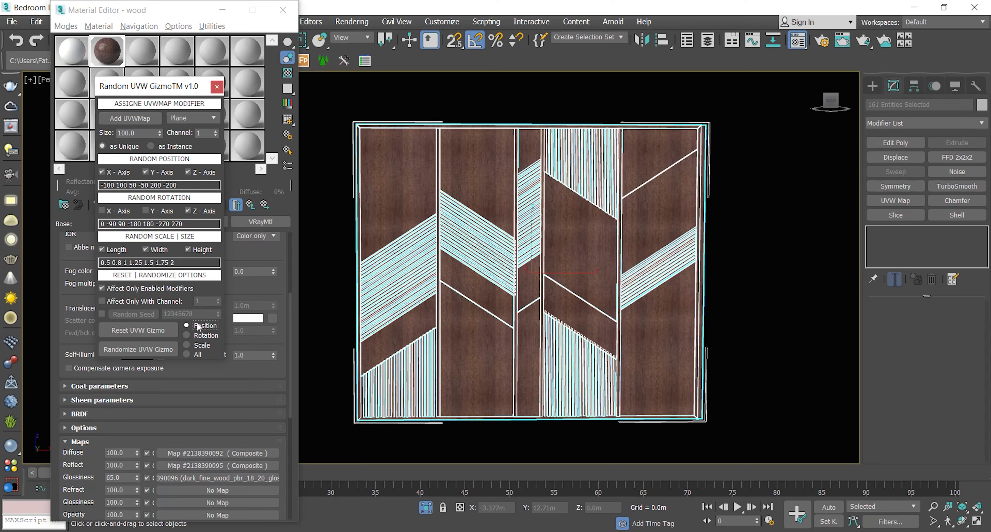
Step: Randomize the UVW gizmo positions of the selected panel objects repeatedly until the grain varies between the slats
middle_drag(369, 317, 431, 271)
scroll(395, 252, up, 5)
scroll(395, 253, up, 5)
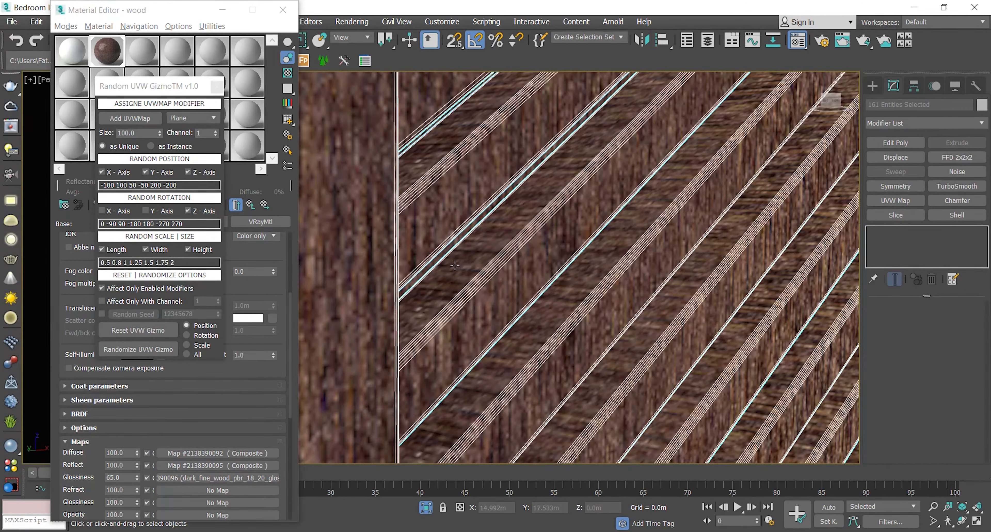
middle_drag(455, 265, 471, 270)
click(118, 350)
click(118, 351)
click(118, 351)
click(119, 351)
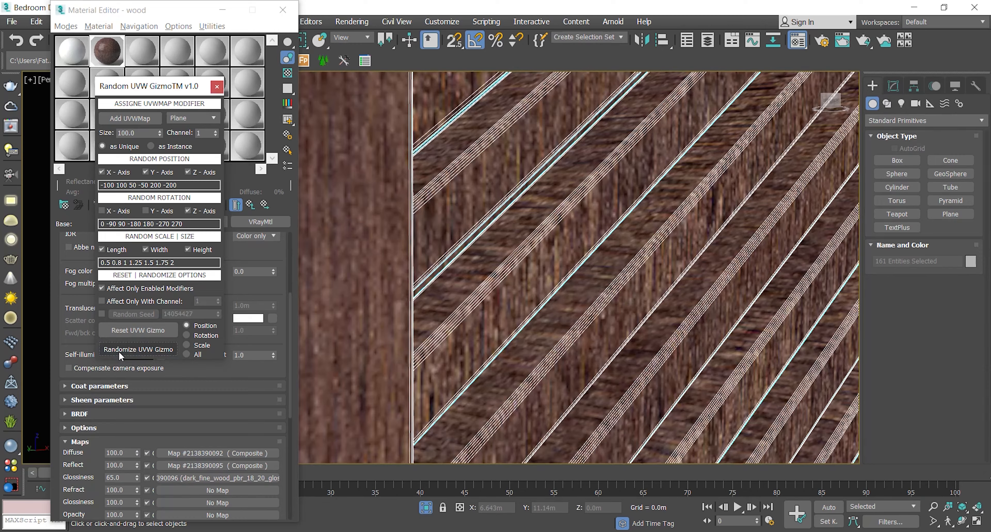
click(118, 351)
click(118, 351)
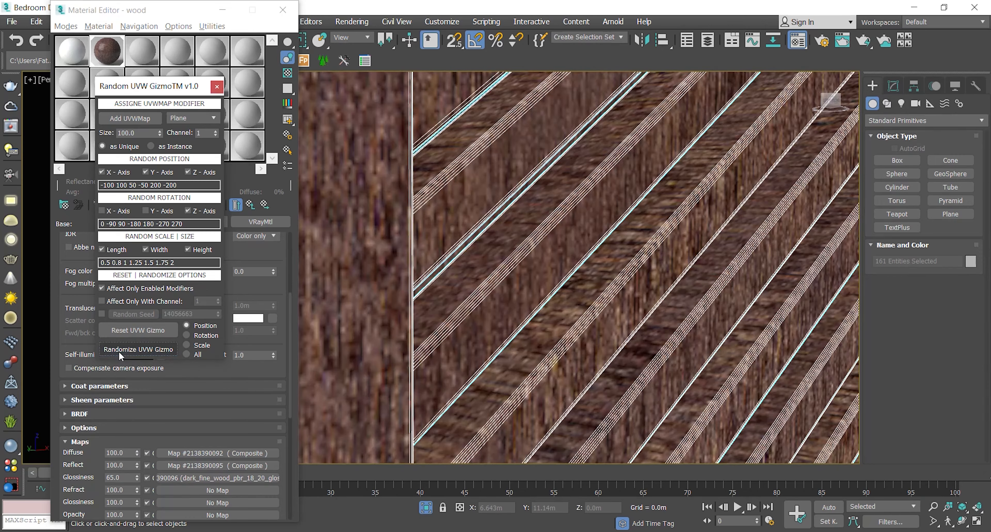
click(119, 351)
click(119, 350)
click(118, 351)
Step: Check the mapping over the whole wall panel, close the Random UVW GizmoTM dialog and deselect the objects
scroll(500, 285, down, 8)
alt+middle_drag(636, 296, 544, 294)
scroll(566, 302, down, 3)
middle_drag(678, 325, 585, 266)
scroll(539, 237, down, 2)
scroll(564, 320, down, 5)
alt+middle_drag(562, 331, 563, 306)
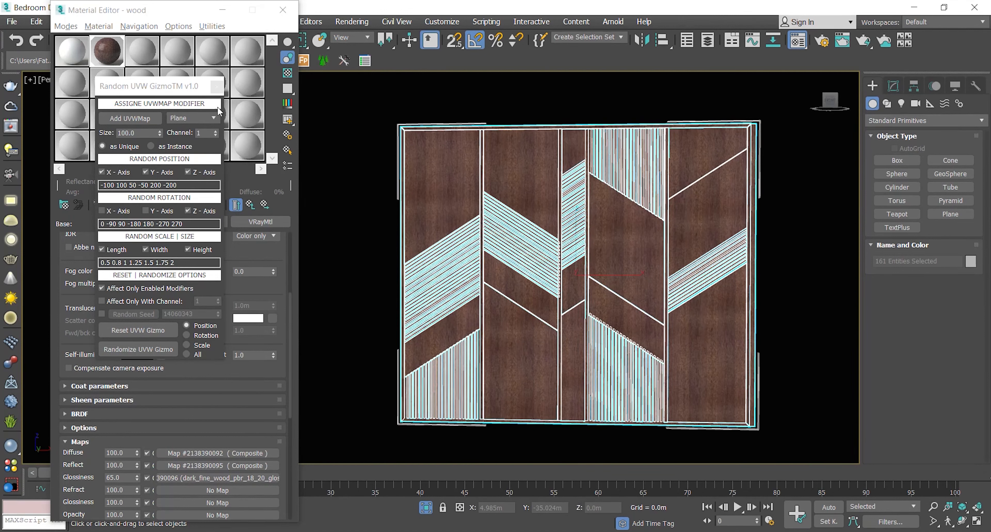
click(217, 87)
middle_drag(360, 230, 389, 233)
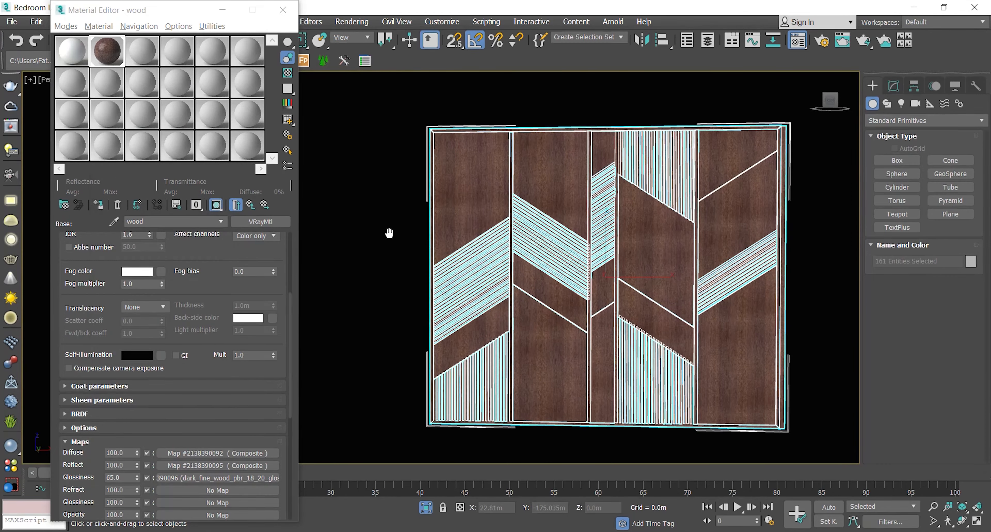
click(379, 243)
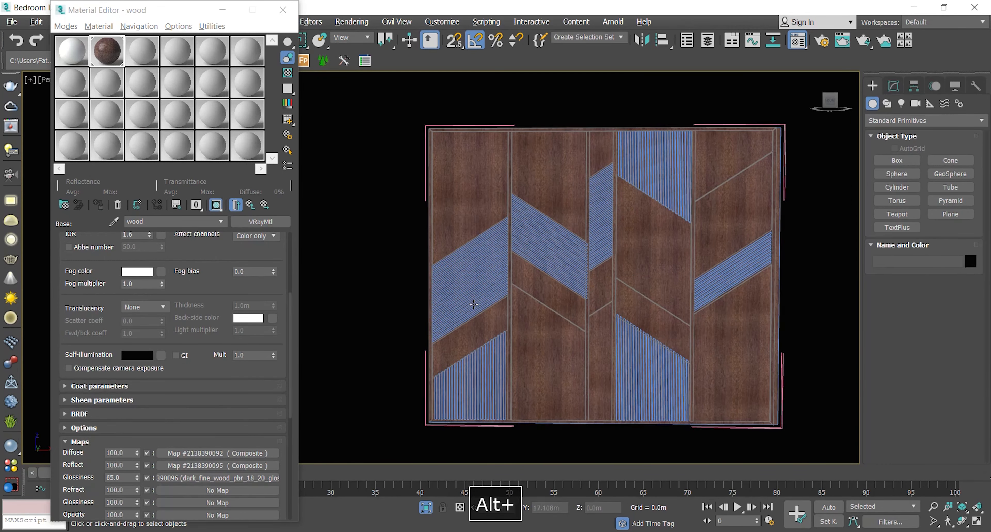
Step: Select the upper plain panel of the first column and activate the Gizmo sub-object of its UVW Map modifier
key(F4)
mouse_move(493, 306)
alt+middle_down()
mouse_move(513, 308)
mouse_move(495, 310)
alt+middle_up()
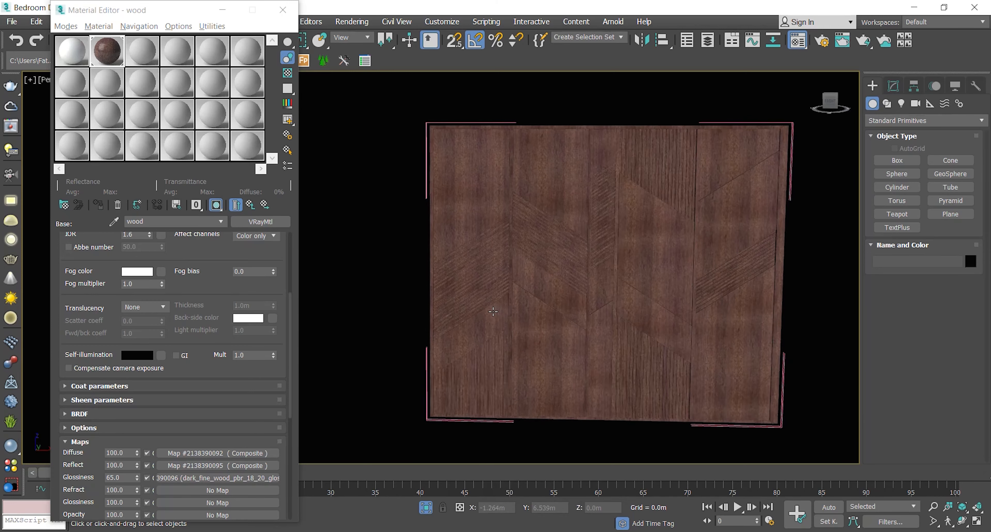
key(F4)
click(457, 206)
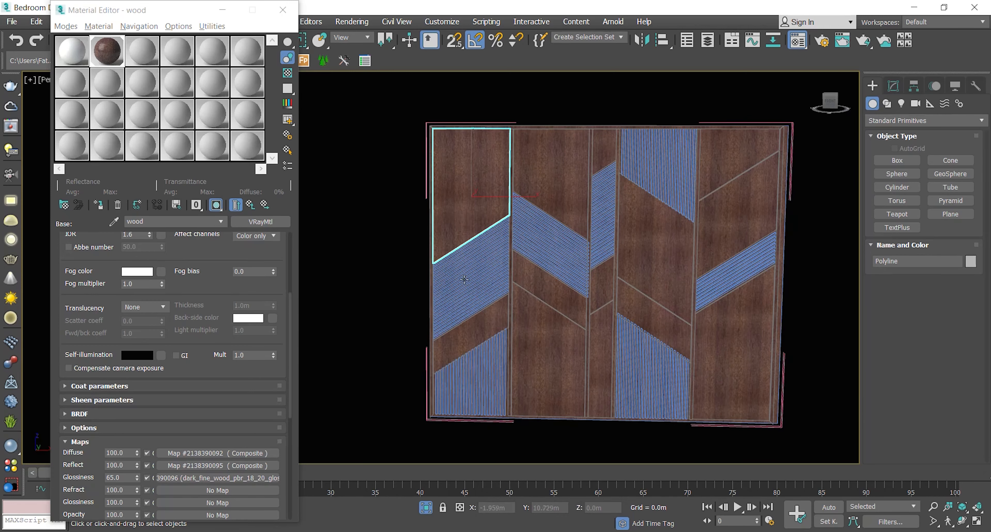
click(893, 86)
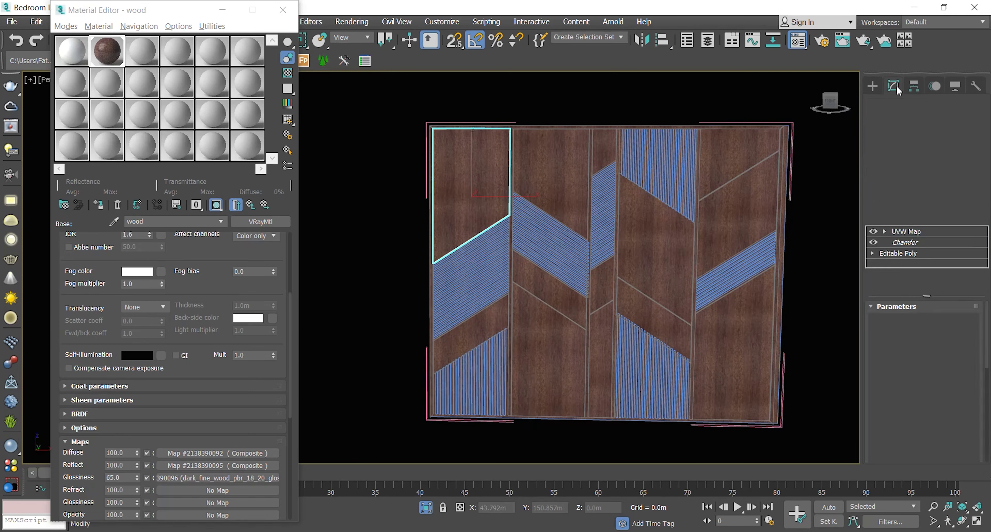
click(903, 231)
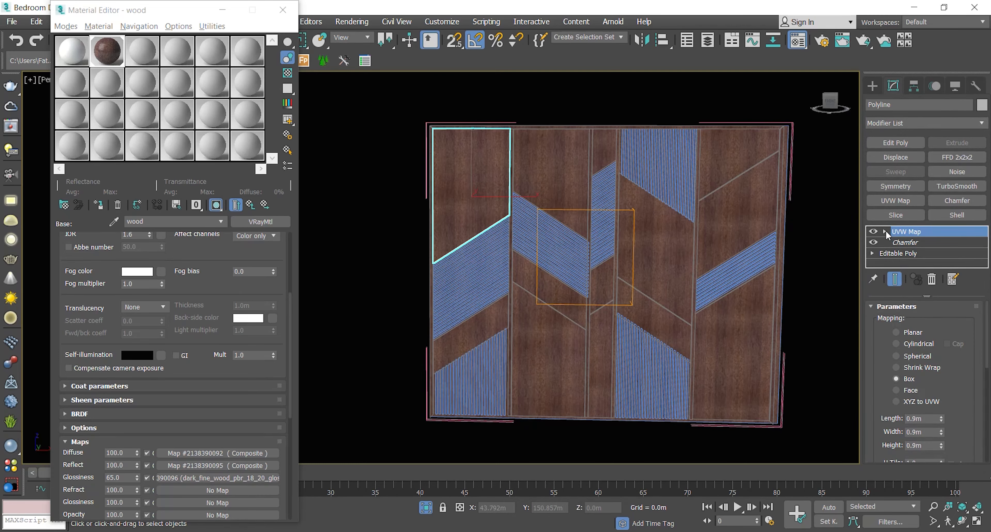
click(885, 232)
click(885, 243)
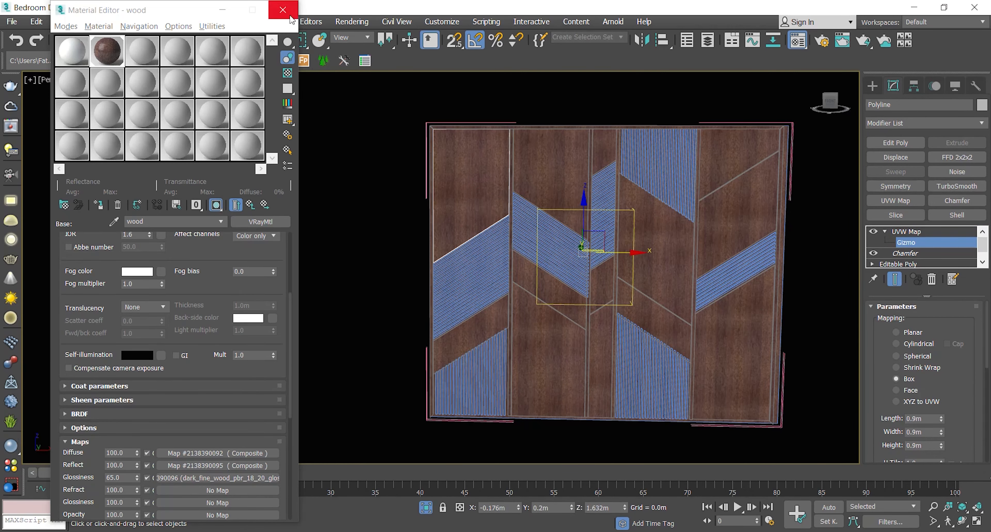
Step: Close the Material Editor and rotate the mapping gizmo by about 55° so the grain follows the panel's slanted lower edge
click(283, 9)
click(278, 40)
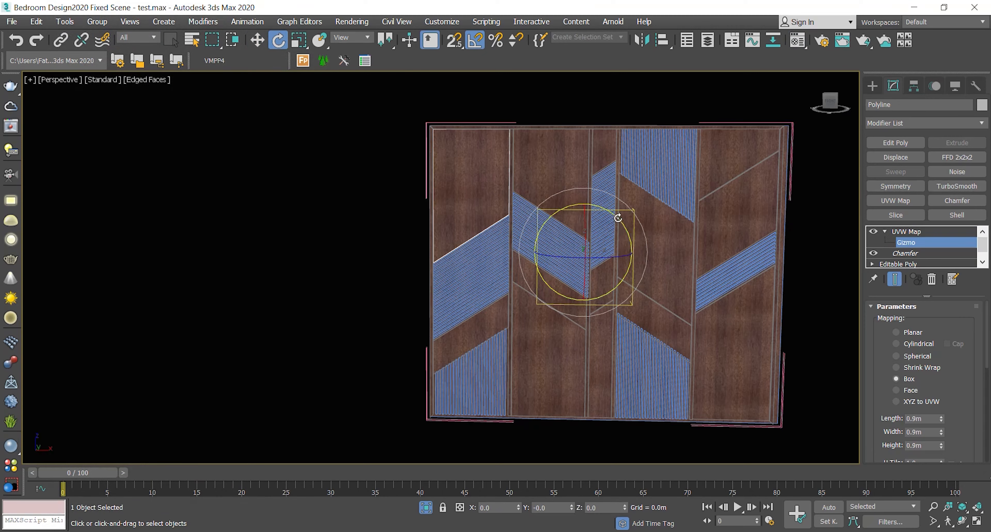
drag(617, 219, 603, 197)
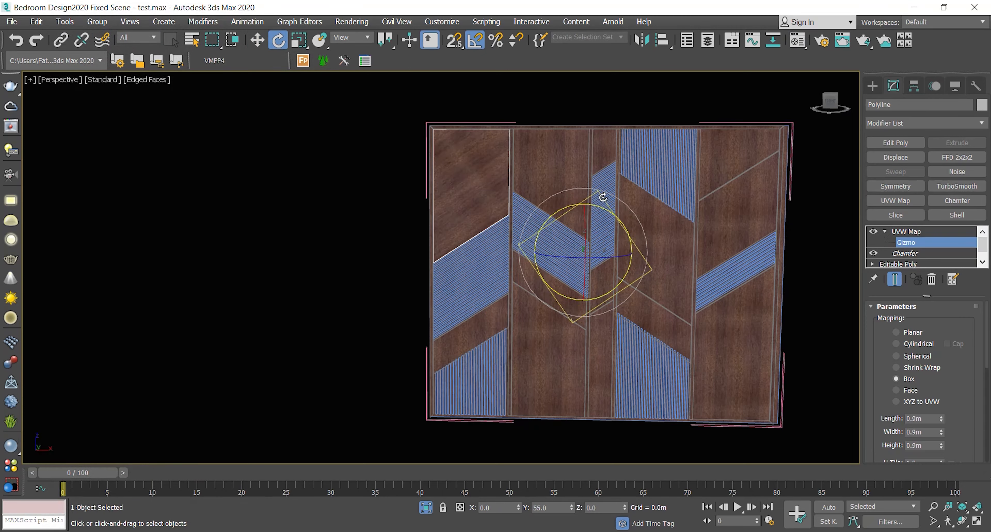
drag(603, 197, 646, 366)
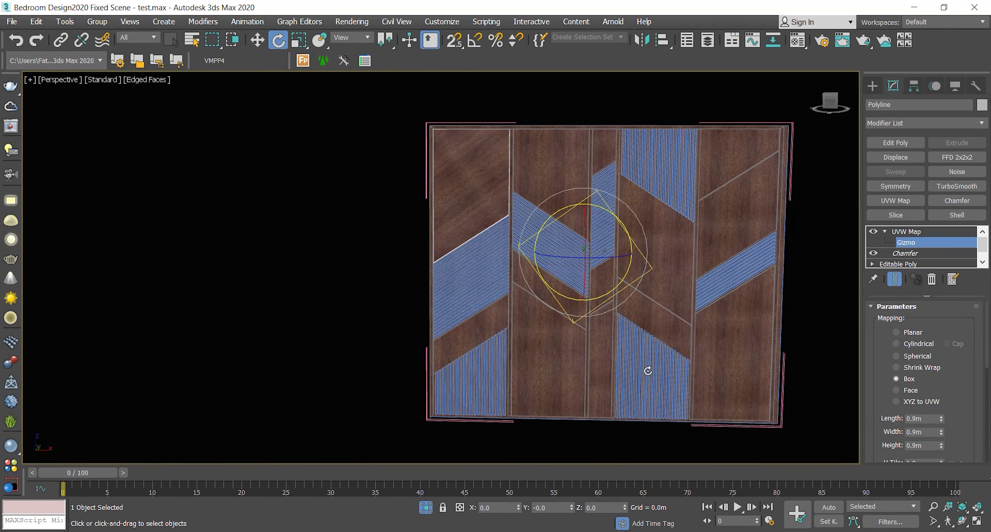
Step: Move the rotated gizmo in the front view to shift the grain on the first column's upper panel, and leave gizmo editing
key(w)
scroll(504, 244, up, 5)
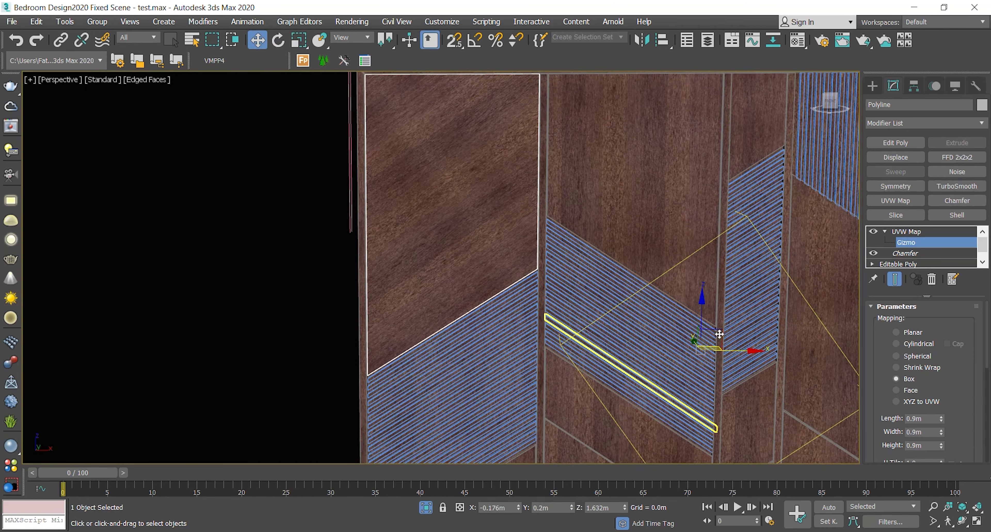
key(f)
key(z)
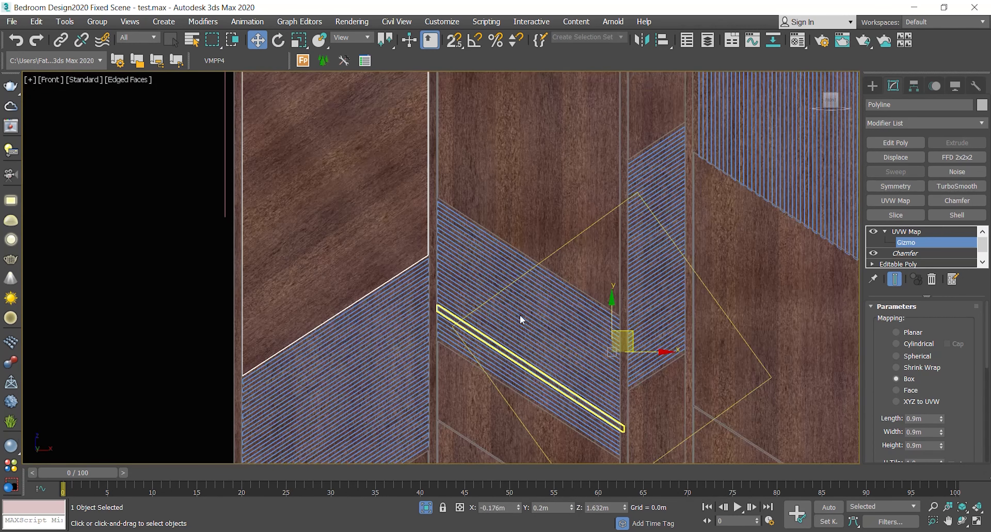
drag(629, 330, 636, 373)
key(e)
key(w)
scroll(449, 229, down, 5)
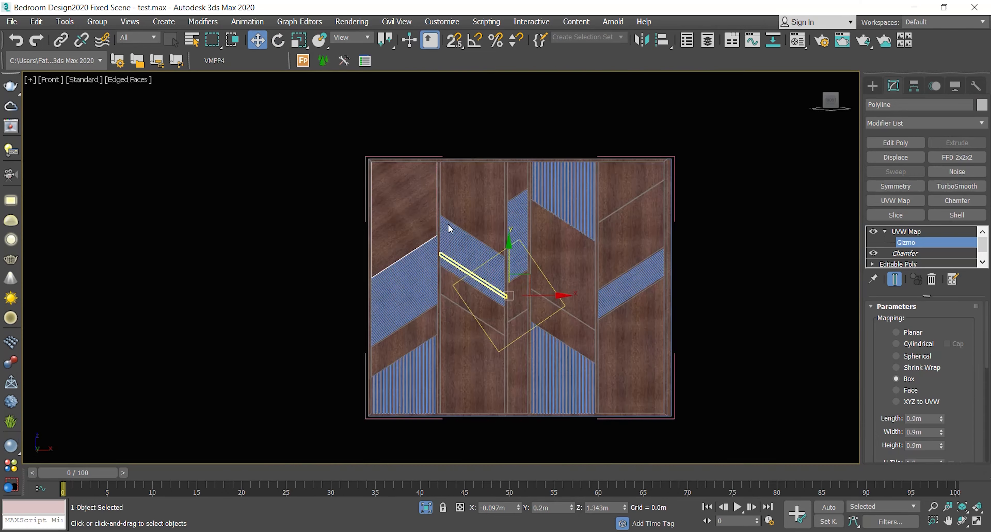
click(885, 232)
Step: Select the slanted plain panel between the first column's slat sections and rotate its UVW Map gizmo by about 59° along the slant
scroll(398, 339, up, 6)
click(397, 337)
scroll(404, 300, up, 2)
click(885, 231)
click(901, 244)
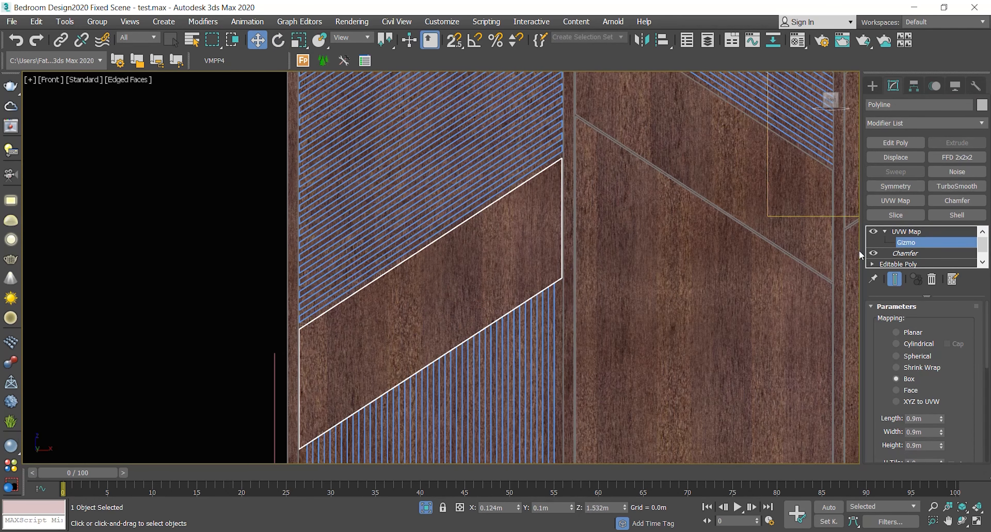
click(285, 43)
scroll(381, 221, down, 4)
middle_drag(454, 227, 412, 235)
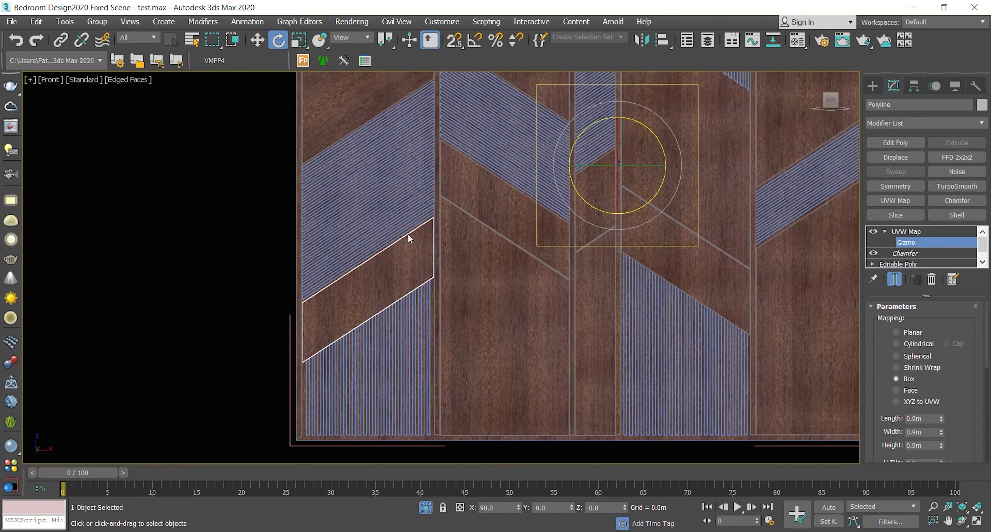
scroll(412, 234, up, 2)
drag(739, 105, 794, 133)
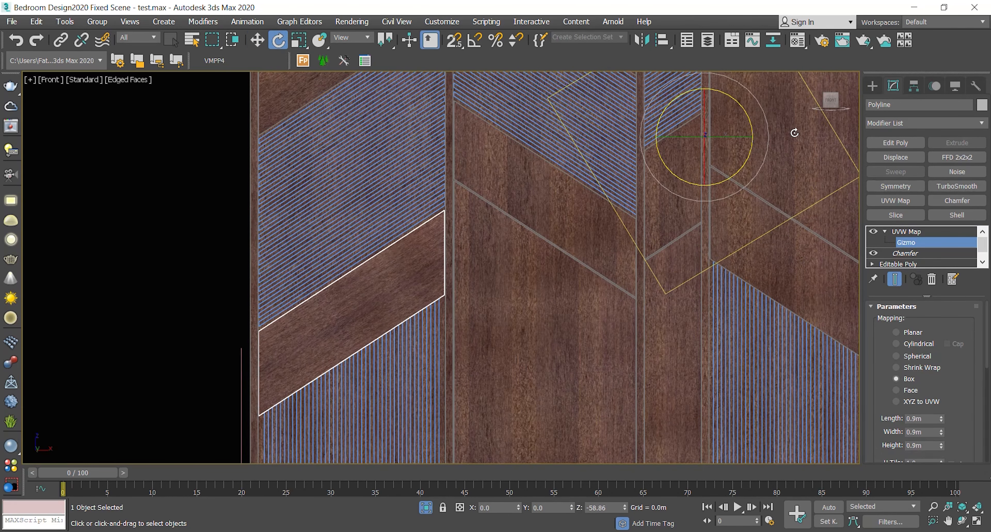
Step: Reposition the mapping gizmo to shift the grain on the first column's slanted panel, and leave gizmo editing
key(w)
drag(717, 127, 741, 204)
key(e)
key(w)
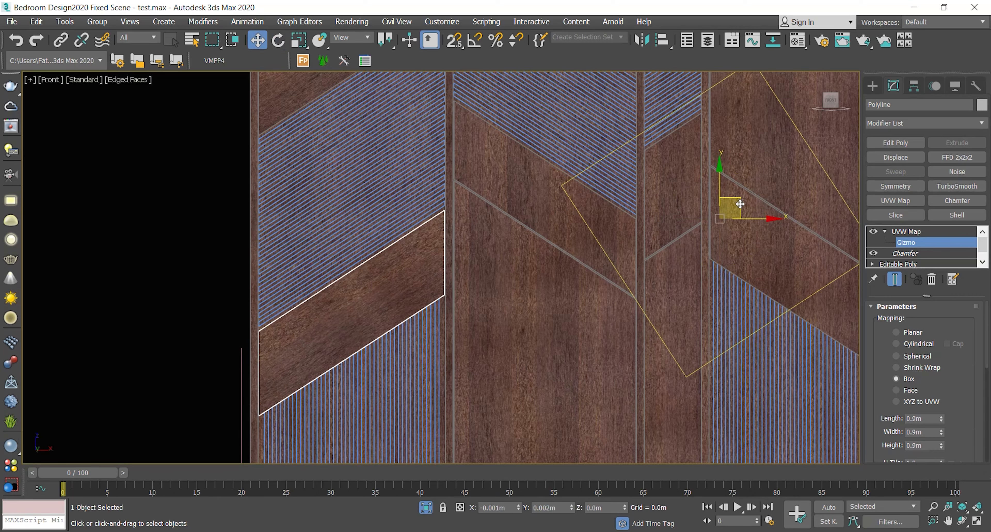
click(885, 231)
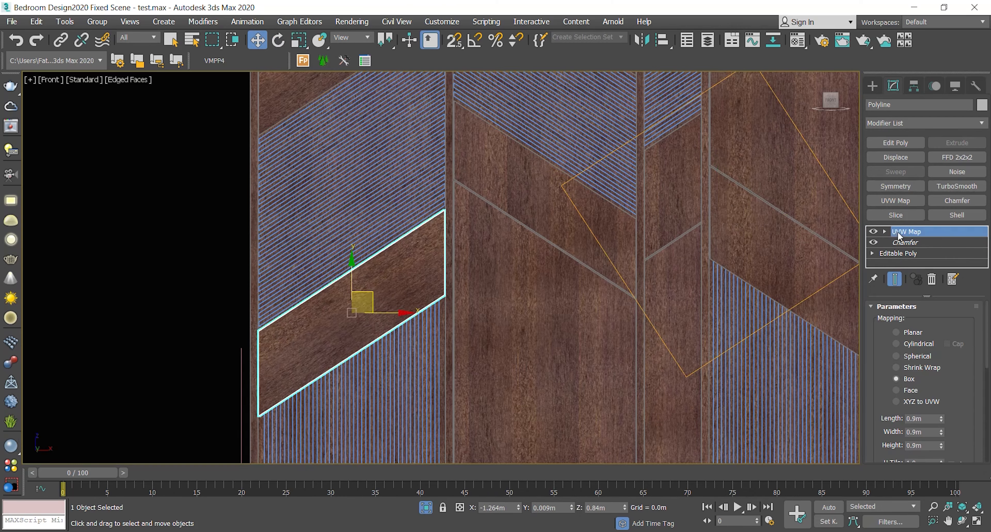
Step: Select the slanted plain panel under the second column's slats and rotate its UVW Map gizmo so the grain follows the downward slant
scroll(535, 199, down, 3)
middle_drag(535, 199, 488, 363)
click(474, 213)
scroll(474, 216, up, 2)
scroll(446, 217, down, 2)
middle_drag(450, 273, 449, 135)
click(445, 250)
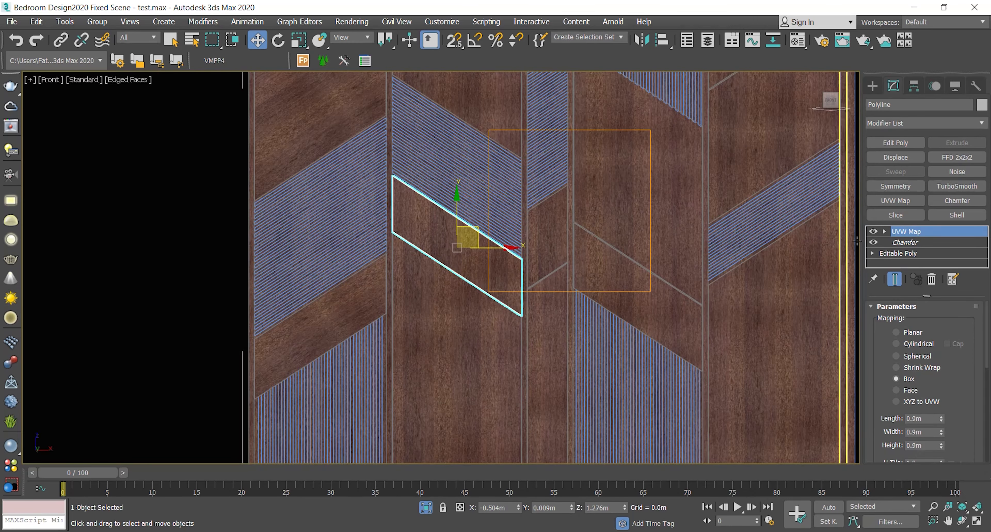
click(885, 232)
click(907, 242)
click(277, 40)
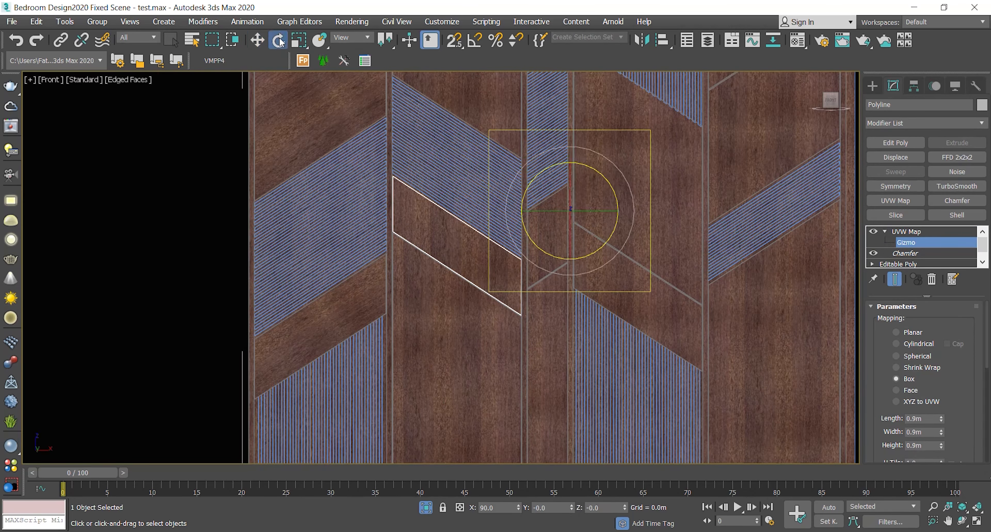
drag(542, 171, 507, 226)
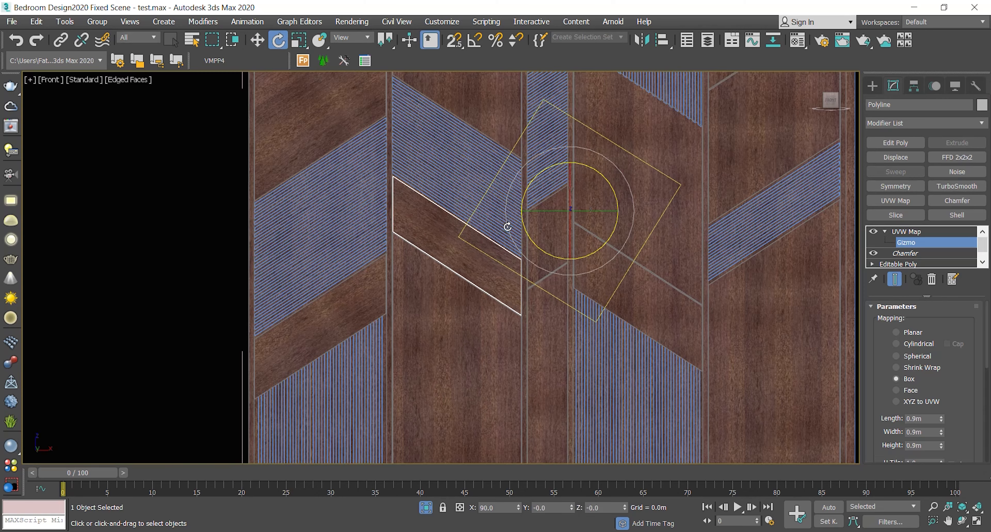
Step: Fine-tune the position and rotation of the second column panel's gizmo, leave gizmo editing and deselect the panel
key(w)
drag(594, 179, 593, 148)
click(278, 40)
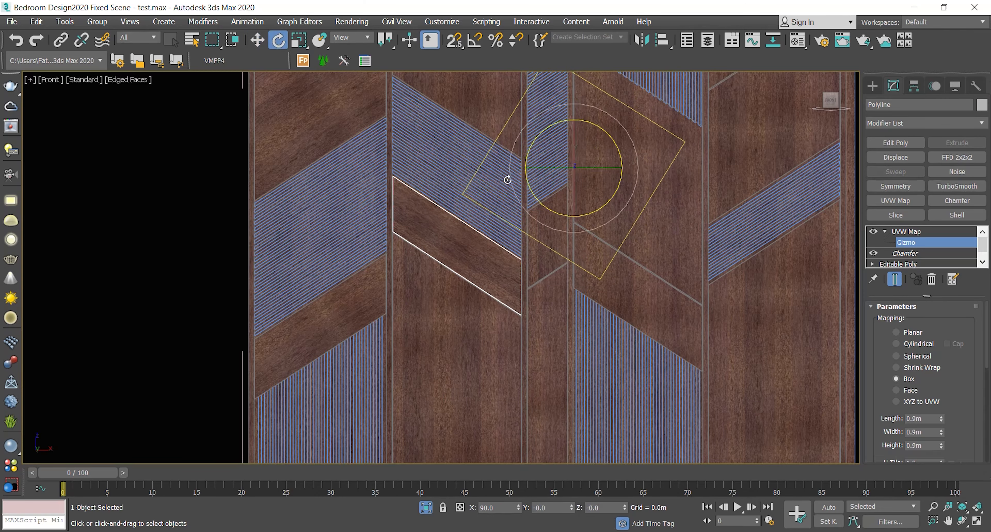
scroll(505, 192, up, 2)
drag(633, 135, 613, 154)
key(w)
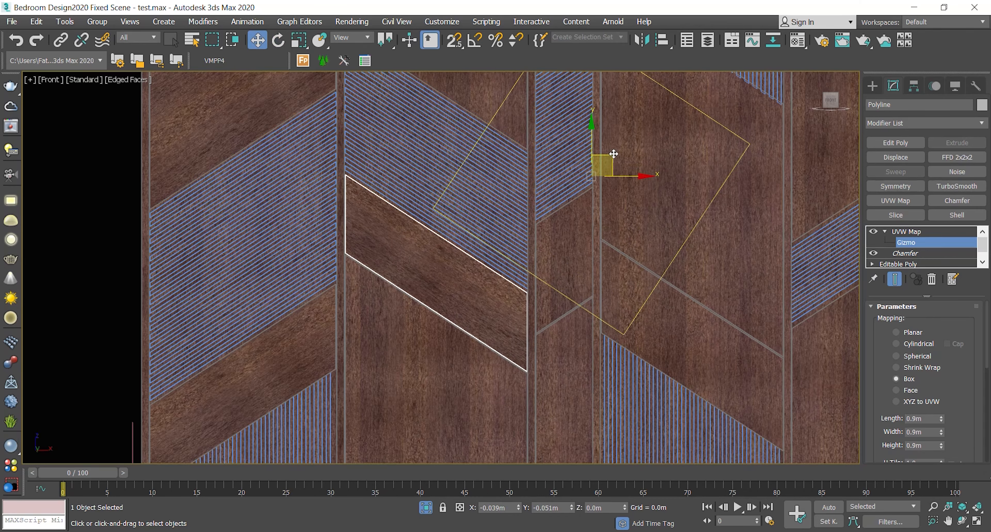
scroll(423, 251, down, 4)
click(885, 232)
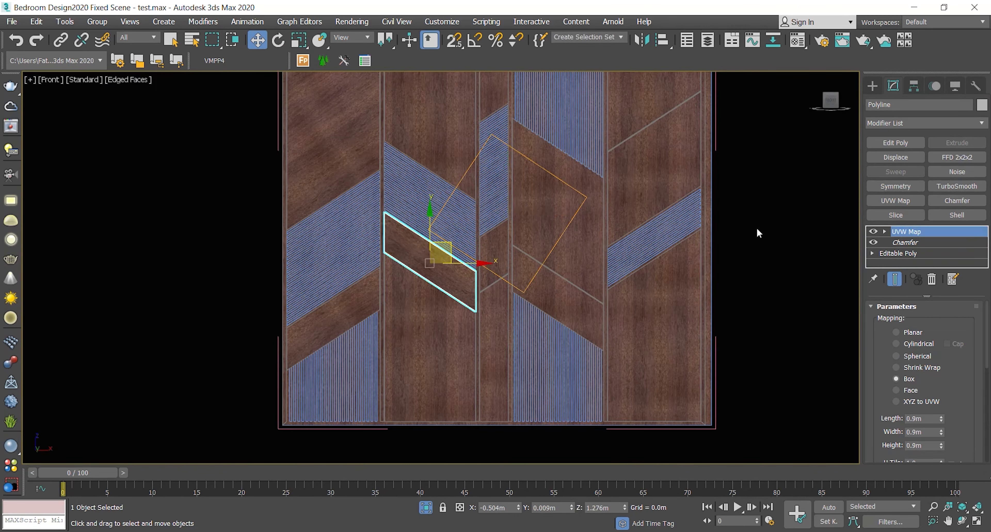
middle_drag(531, 213, 497, 232)
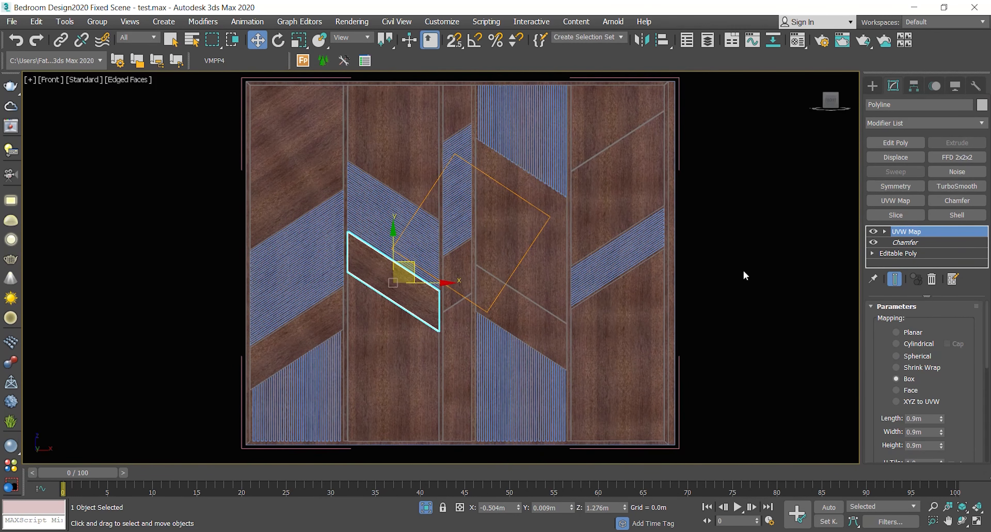
click(757, 277)
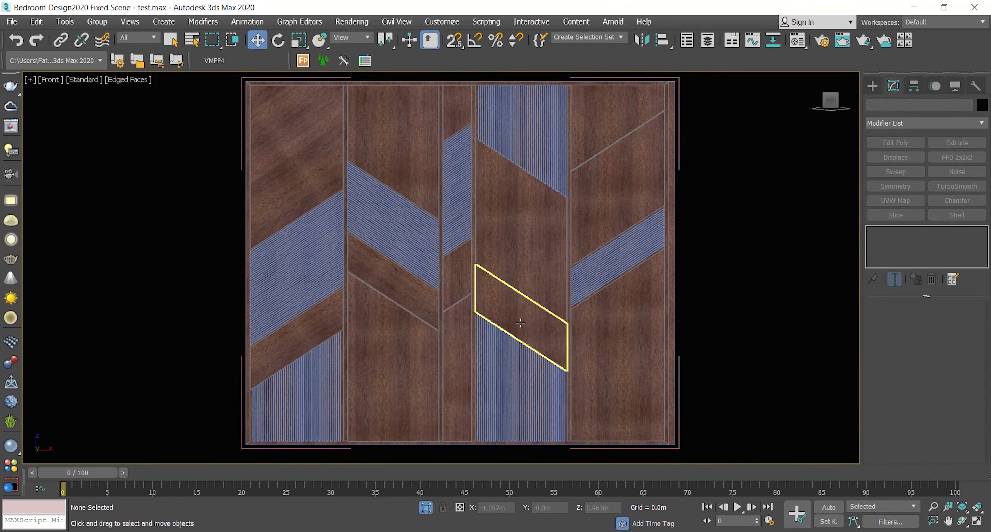
Step: Select the bottom panel of the narrow middle column and rotate its UVW Map gizmo to match its slanted upper edge
click(458, 353)
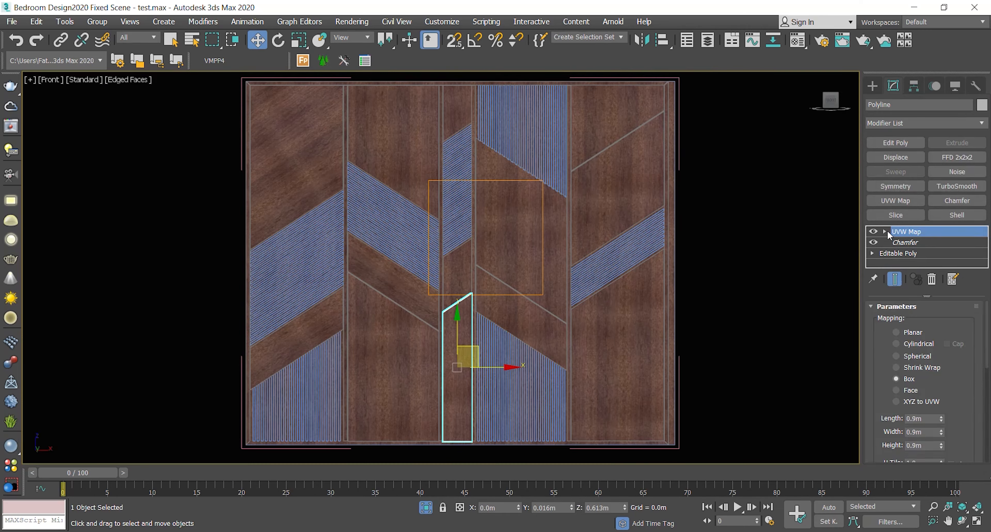
click(884, 232)
click(906, 242)
key(e)
drag(515, 197, 573, 215)
Step: Move the gizmo to shift the grain on the narrow column's bottom panel, and leave gizmo editing
key(w)
drag(509, 222, 491, 198)
key(e)
key(w)
drag(491, 190, 491, 182)
click(901, 230)
Step: Select the top panel of the narrow middle column and rotate its UVW Map gizmo toward its slanted lower edge
middle_drag(511, 247, 521, 319)
click(469, 190)
scroll(464, 184, up, 4)
scroll(464, 186, up, 4)
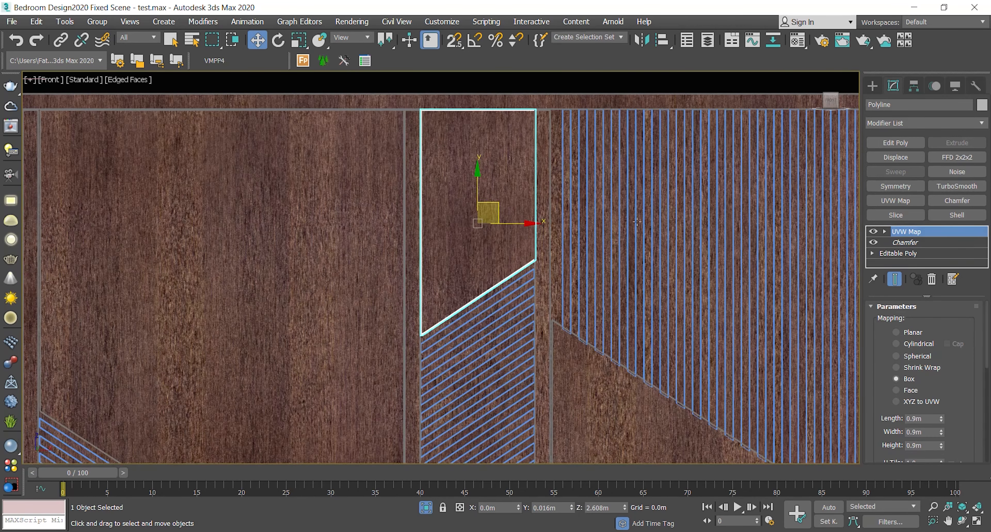
click(884, 231)
click(906, 242)
scroll(513, 234, down, 4)
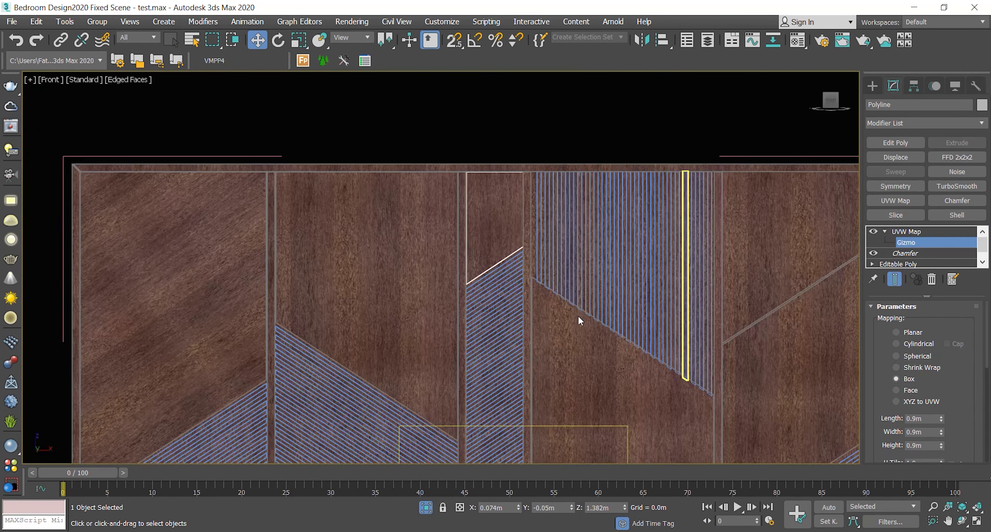
middle_drag(580, 322, 576, 194)
click(278, 40)
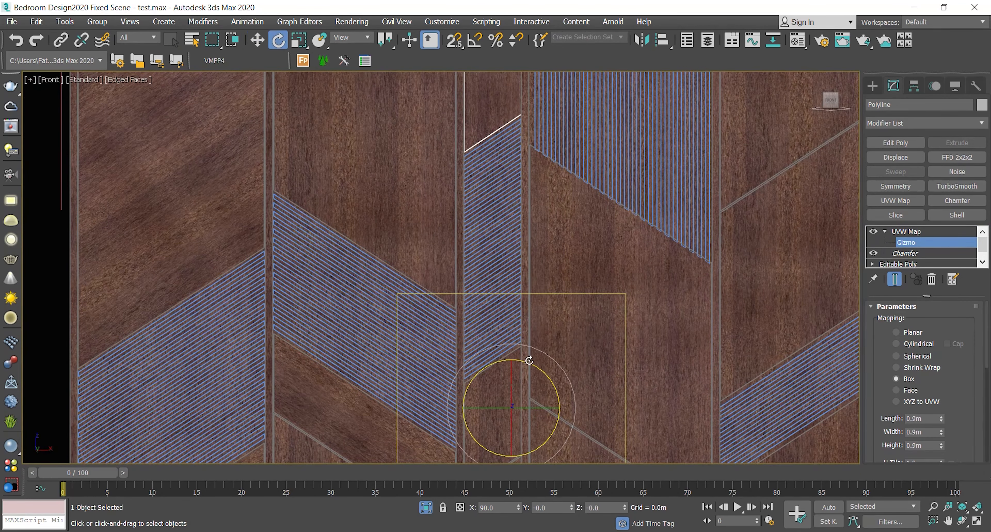
scroll(543, 355, down, 4)
drag(549, 354, 602, 392)
Step: Adjust the top narrow panel's gizmo position, rotate it about 5° more, leave gizmo editing and deselect the panel
key(w)
drag(544, 376, 561, 316)
click(278, 40)
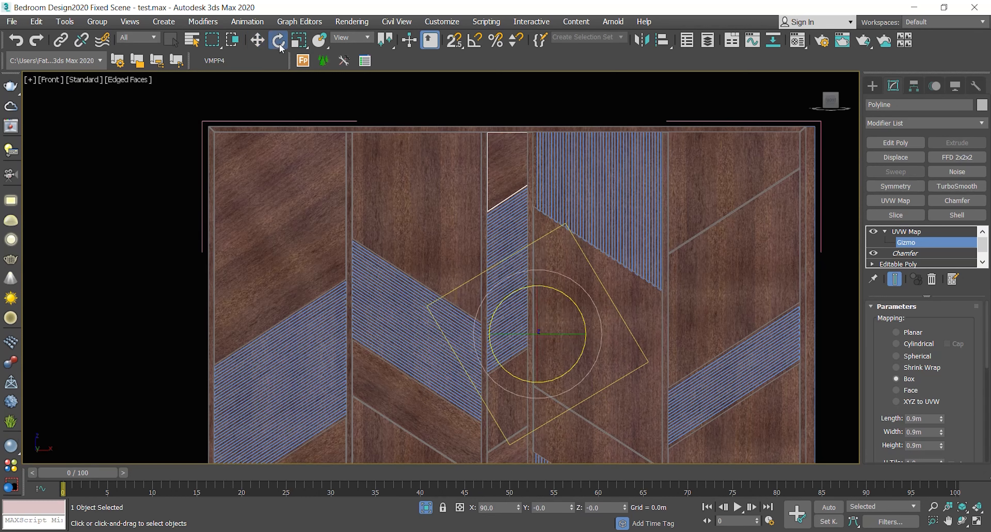
drag(560, 291, 559, 286)
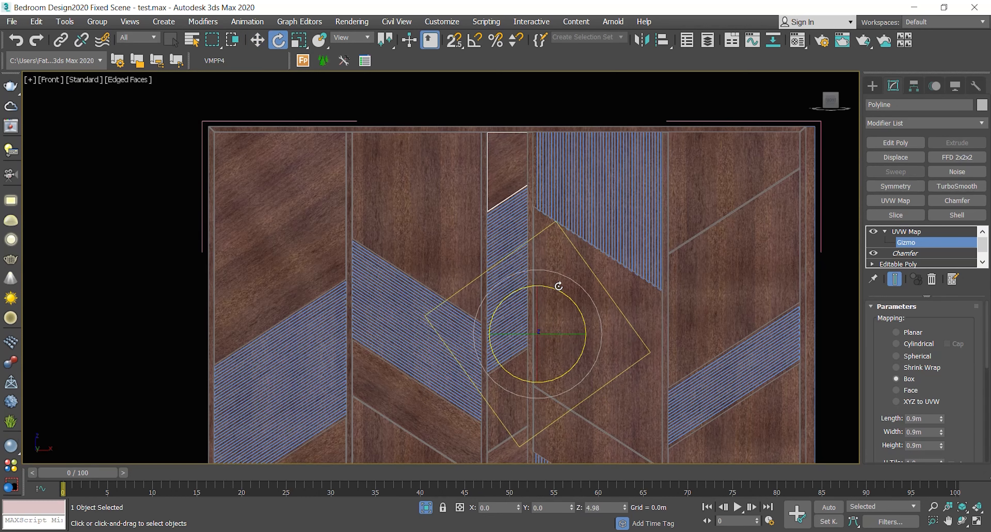
key(w)
drag(549, 306, 559, 332)
scroll(523, 242, down, 2)
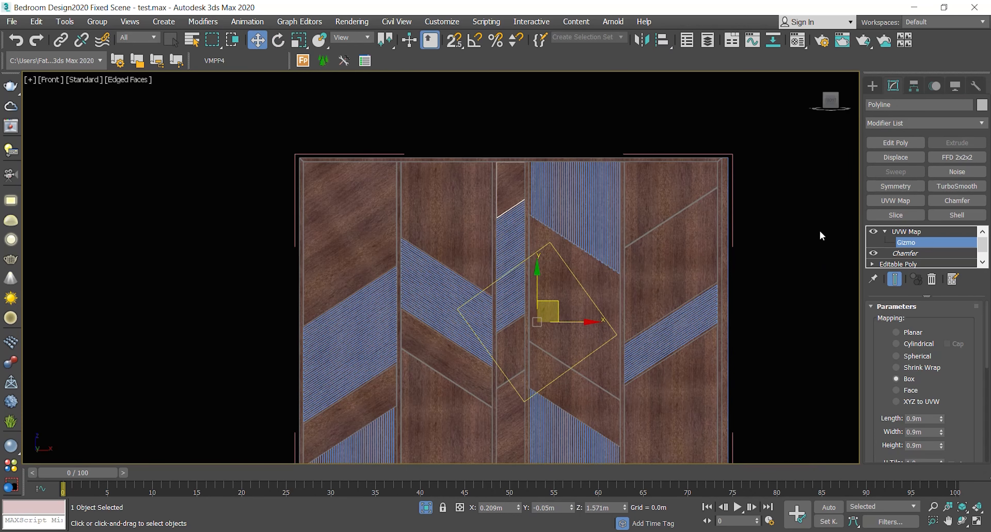
click(884, 231)
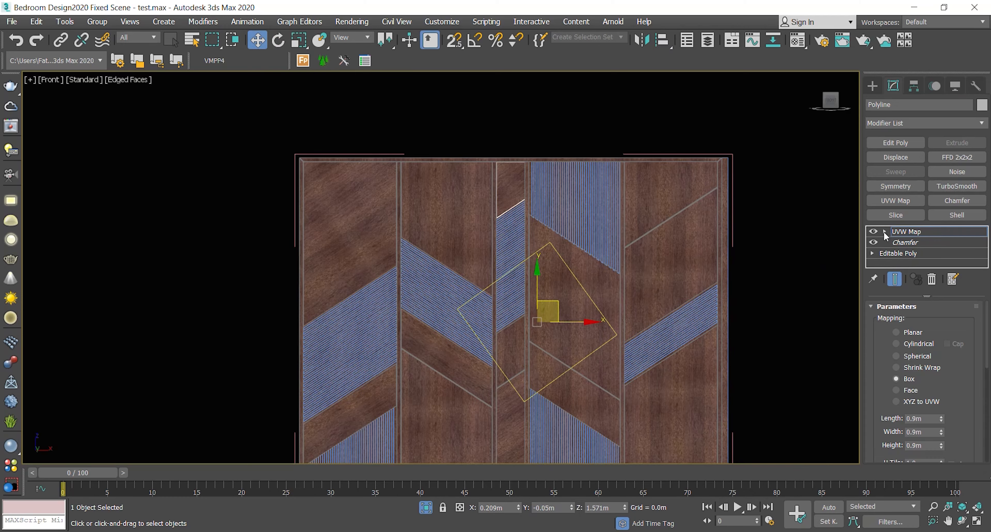
click(912, 233)
click(779, 281)
middle_drag(733, 333, 726, 257)
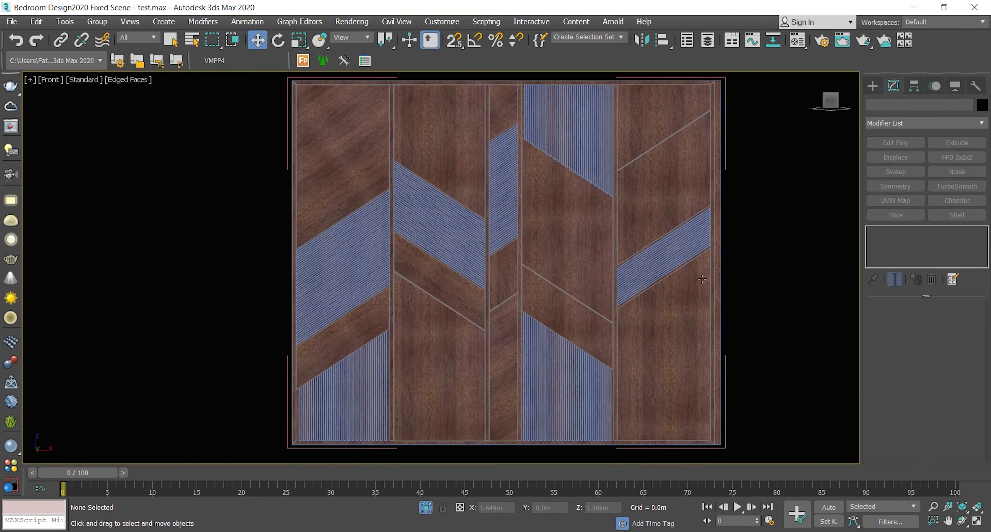
Step: Select the fourth column's middle panel and rotate its UVW Map gizmo about 57° counterclockwise to follow the panel's slanted edges
click(549, 249)
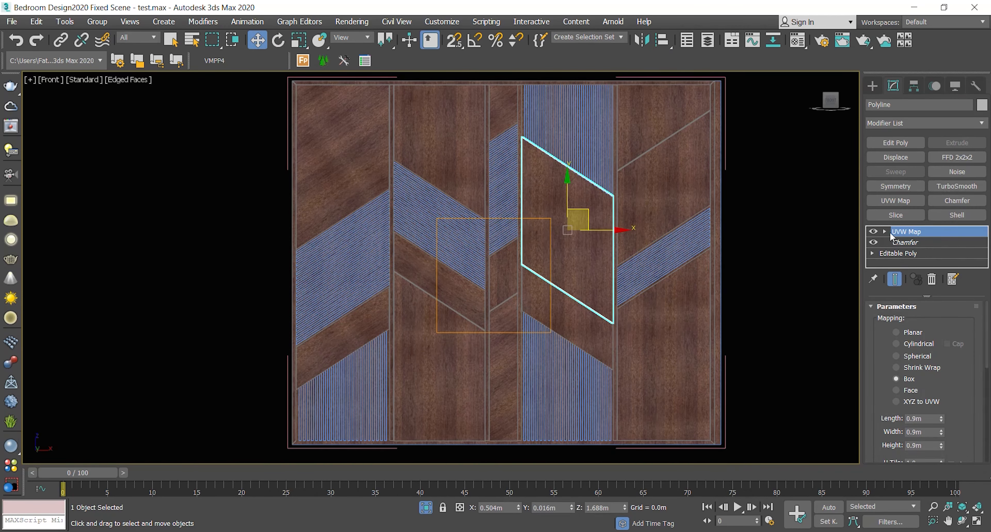
click(884, 232)
click(906, 242)
middle_drag(530, 228, 532, 252)
key(e)
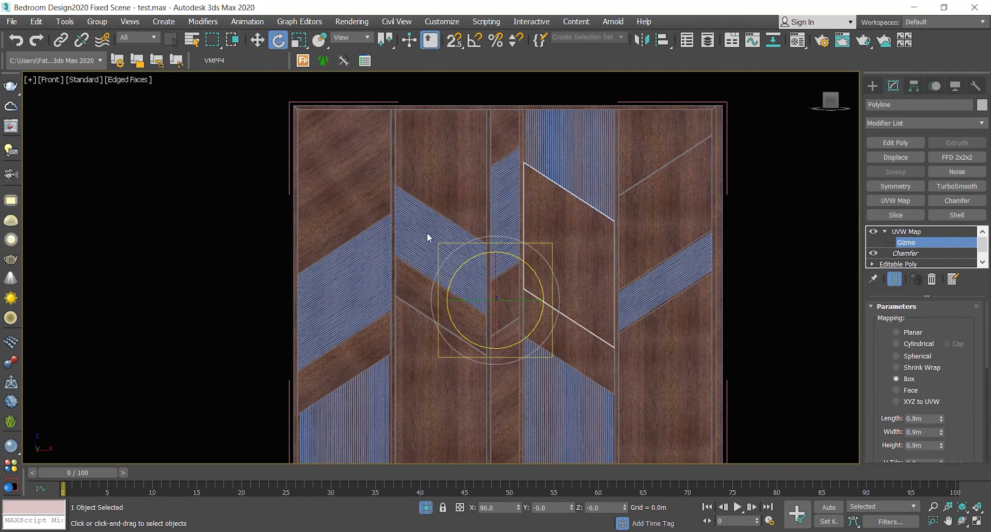
drag(532, 272, 495, 226)
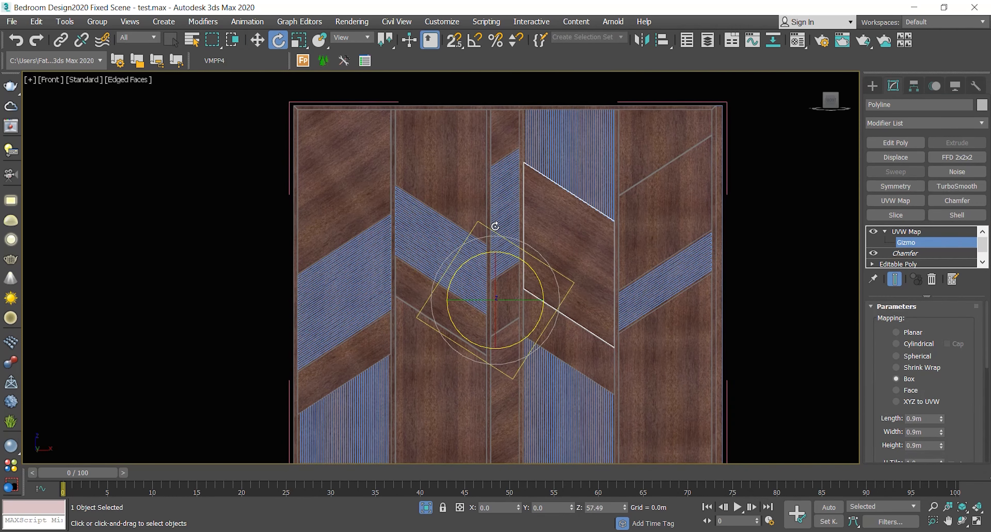
Step: Move the gizmo down about 0.1 m to shift that panel's grain, leave gizmo editing and deselect the panel
key(w)
mouse_move(498, 250)
mouse_down()
mouse_move(503, 304)
mouse_move(505, 267)
mouse_up()
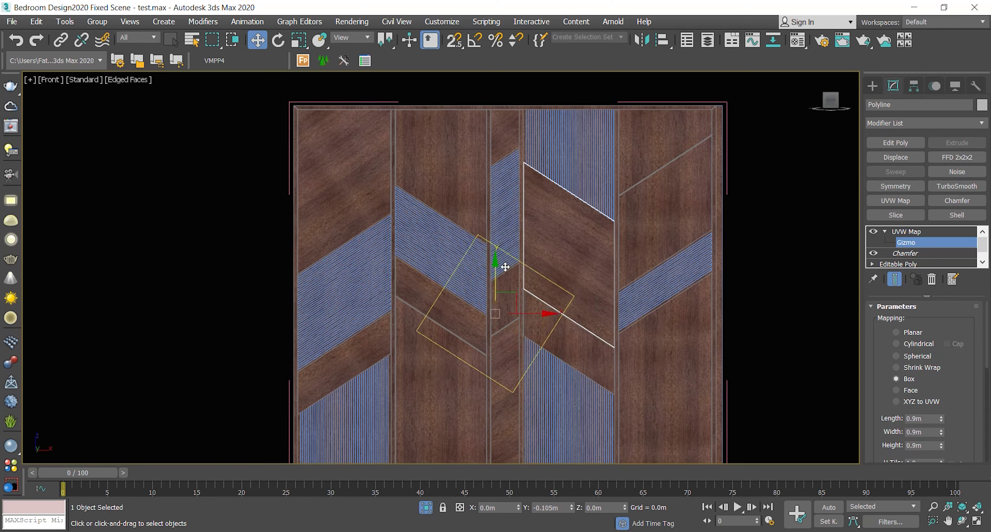
click(883, 231)
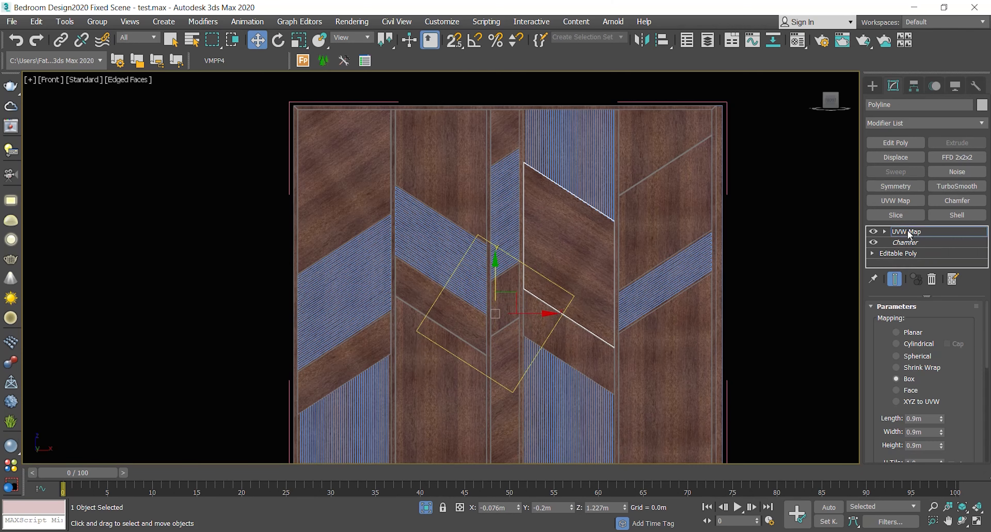
click(853, 232)
key(F8)
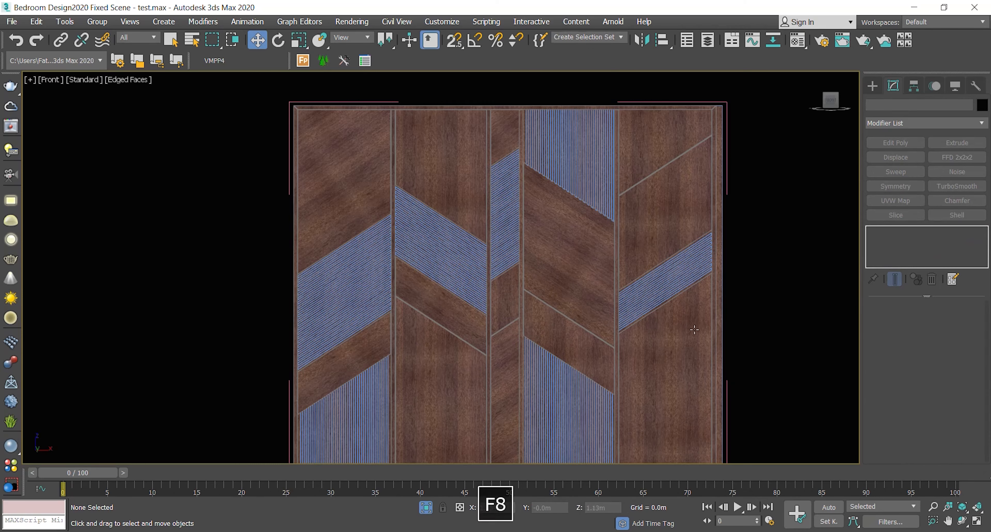
Step: Select the last column's bottom panel, rotate its UVW Map gizmo about 56° clockwise to match its slanted edge, and leave gizmo editing
click(712, 331)
click(884, 231)
click(906, 242)
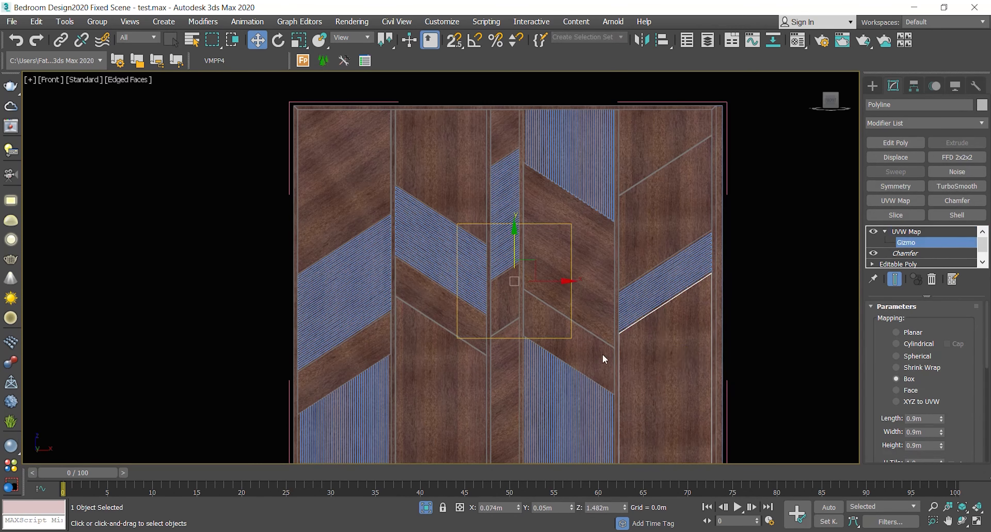
key(e)
drag(550, 246, 589, 291)
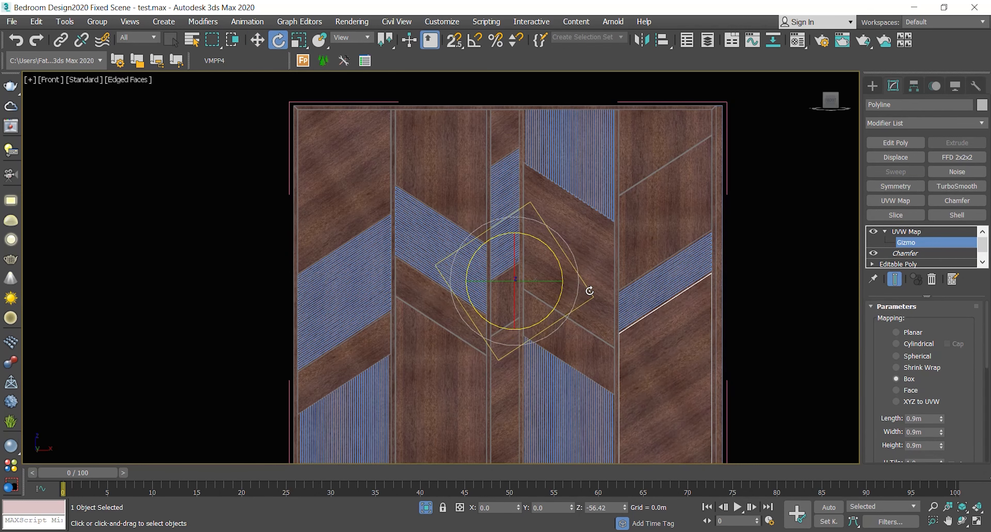
click(884, 231)
click(903, 232)
Step: Select the last column's top panel and rotate its UVW Map gizmo to match the panel's slanted lower edge
click(675, 146)
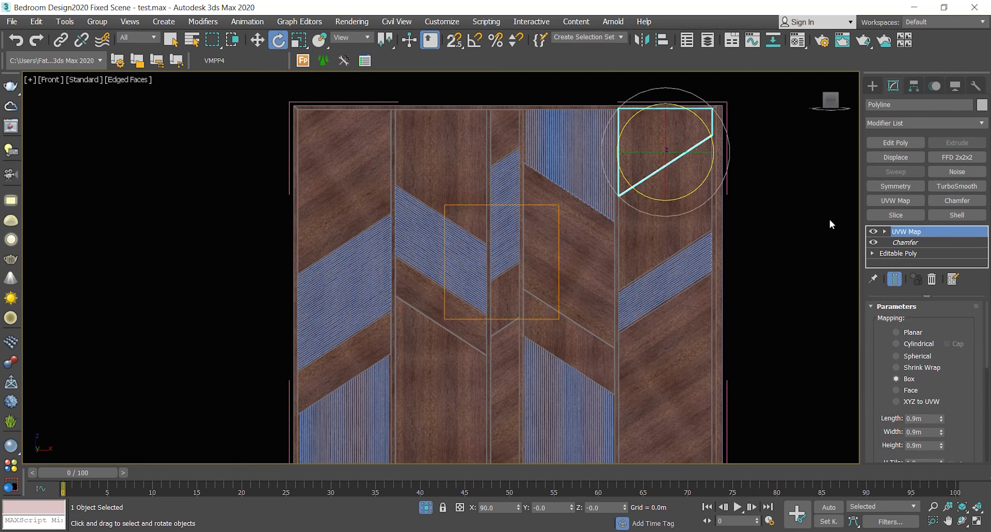
click(884, 231)
click(904, 241)
drag(532, 226, 541, 326)
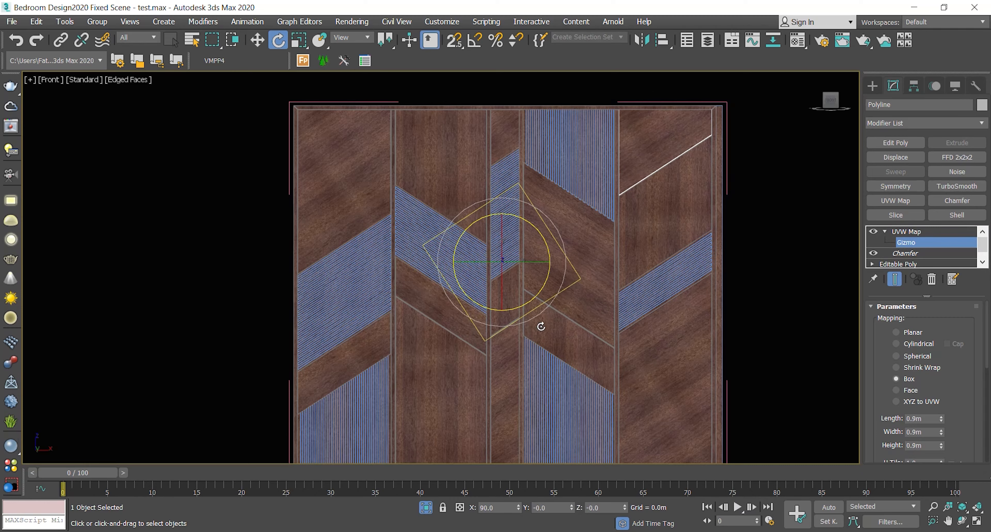
Step: Move the top panel's gizmo about 0.35 m right and 0.5 m down, leave gizmo editing and deselect the panel
key(w)
drag(519, 243, 563, 305)
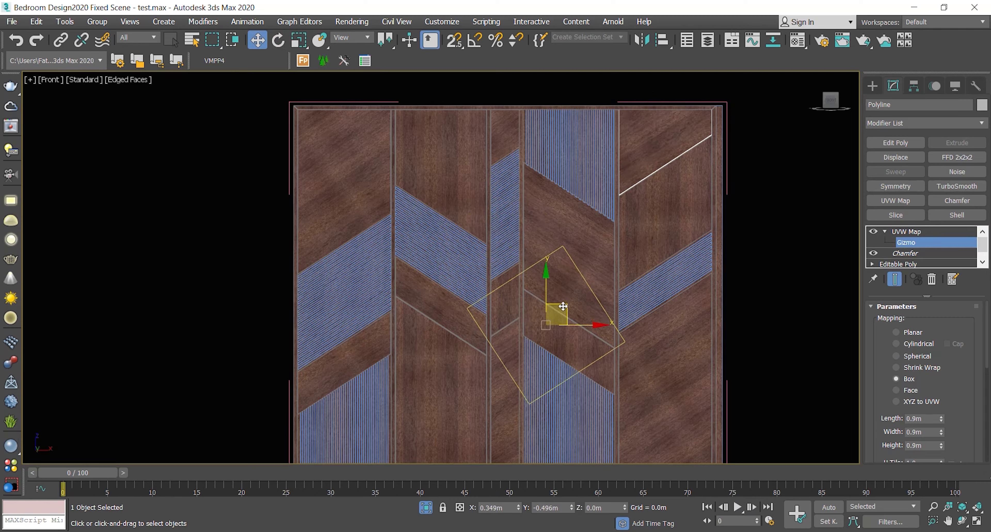
click(904, 232)
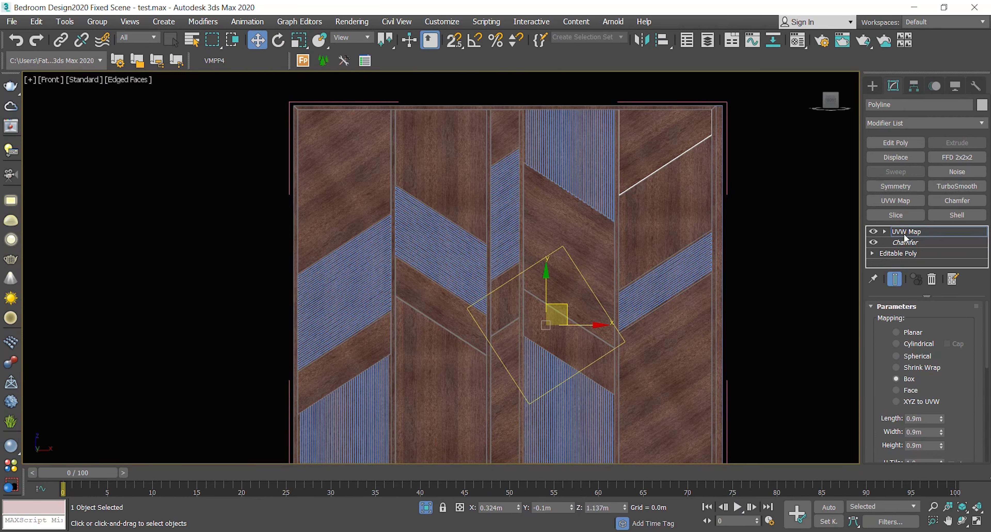
click(805, 270)
Step: Select all the slanted slats in the last column's slatted band
scroll(700, 246, up, 10)
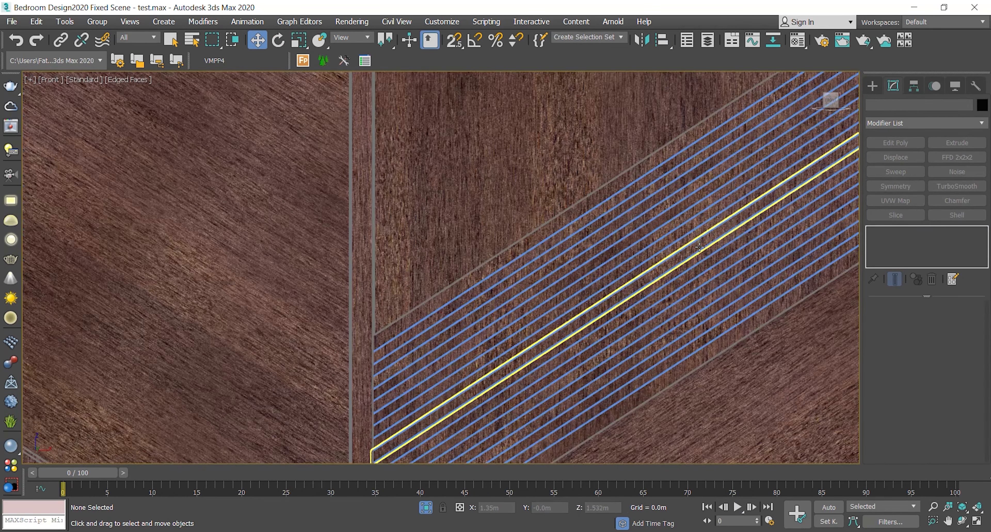
click(623, 200)
ctrl+click(624, 219)
ctrl+click(632, 256)
ctrl+click(640, 274)
ctrl+click(647, 294)
ctrl+click(656, 312)
ctrl+click(662, 326)
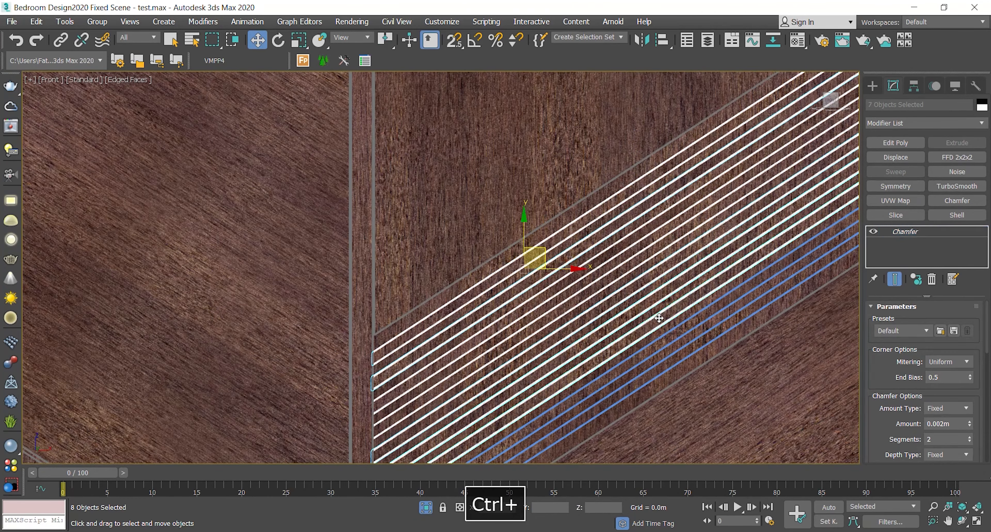
ctrl+click(666, 335)
ctrl+click(671, 356)
scroll(633, 298, down, 2)
scroll(633, 298, down, 3)
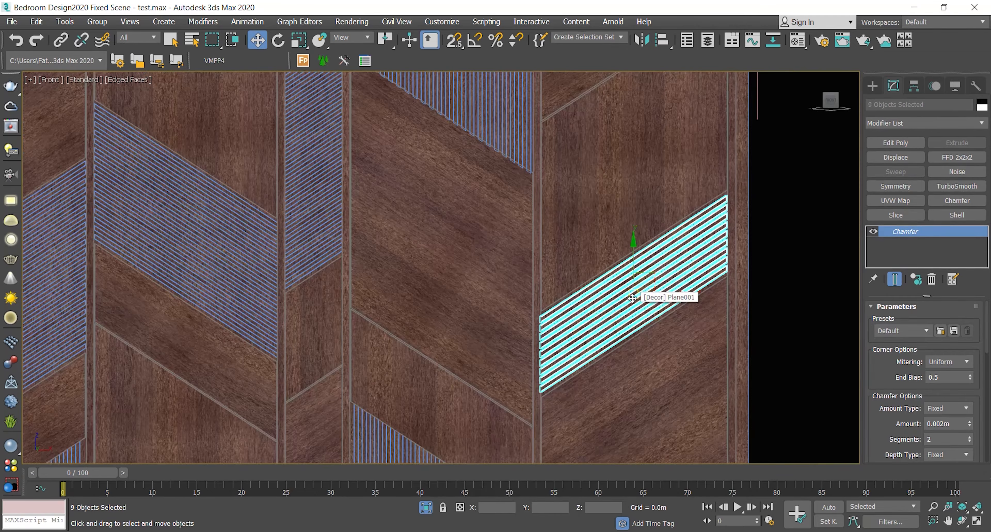
scroll(467, 302, down, 1)
middle_drag(467, 302, 536, 283)
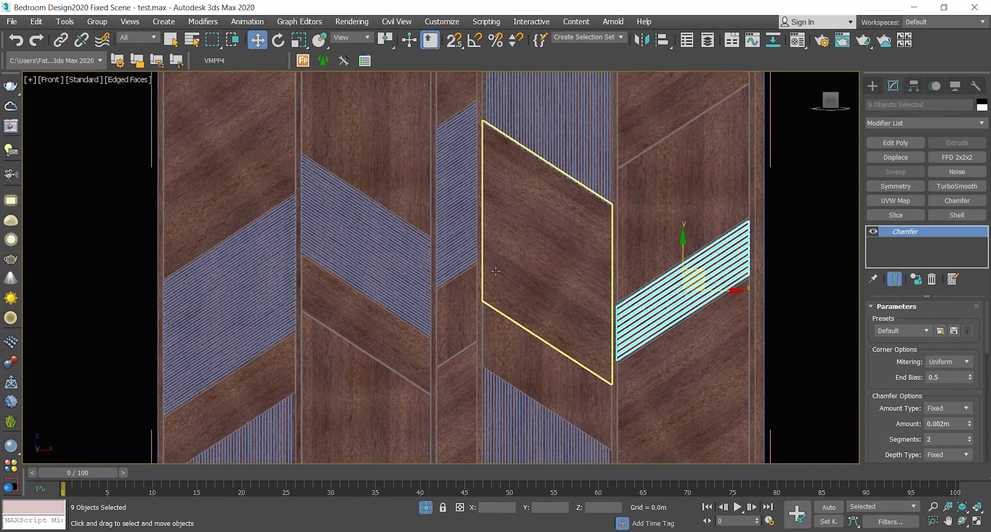
Step: Add the lowest slat of the narrow middle column to the selection and turn on Wireframe Override in the viewport
scroll(484, 267, up, 3)
ctrl+click(445, 256)
scroll(460, 285, down, 2)
middle_drag(445, 279, 492, 361)
key(F3)
click(123, 81)
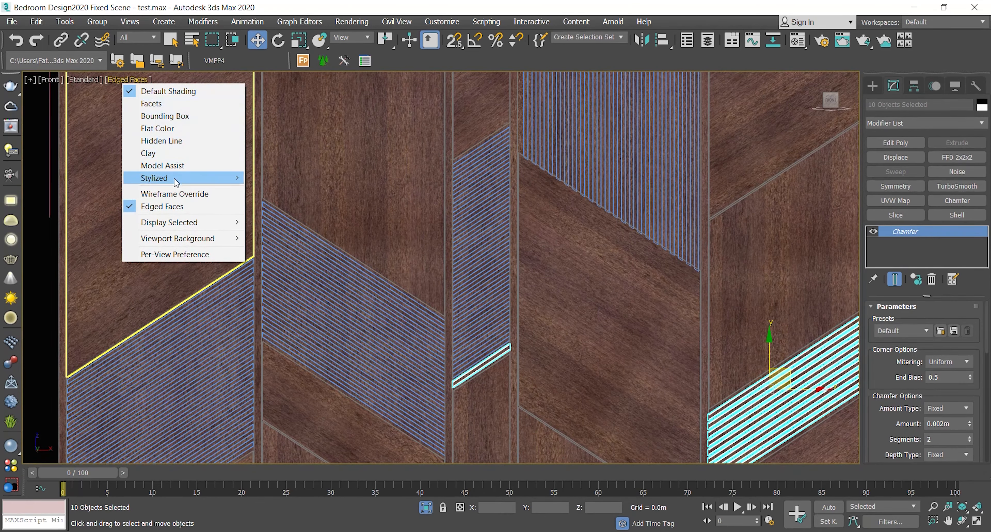
click(175, 193)
scroll(434, 181, down, 2)
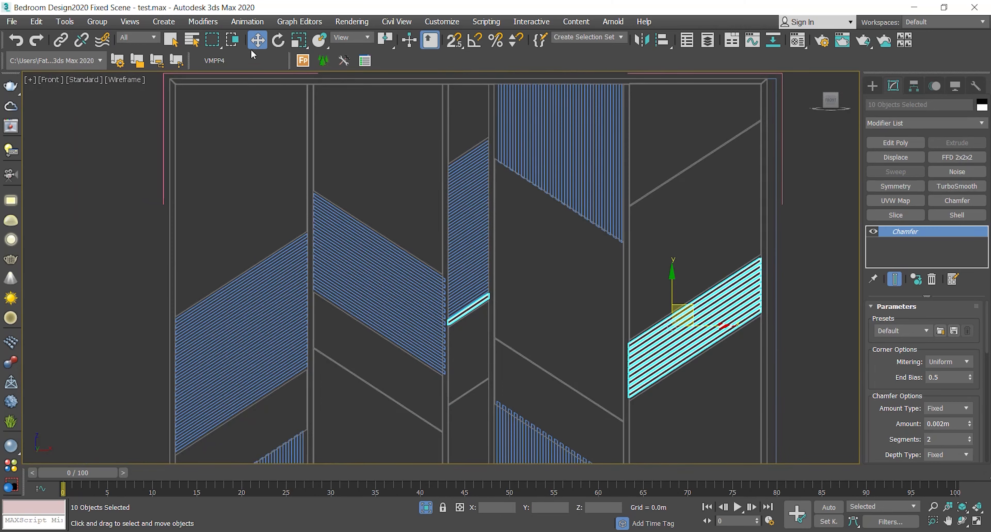
Step: Turn on window selection and add the slanted slats of the narrow middle column and the first column to the selection
click(232, 41)
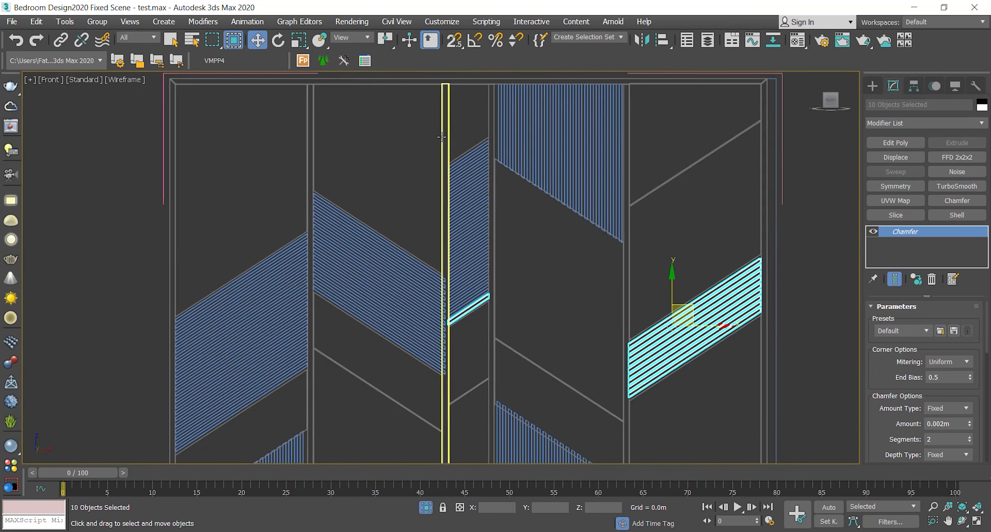
ctrl+drag(515, 328, 514, 329)
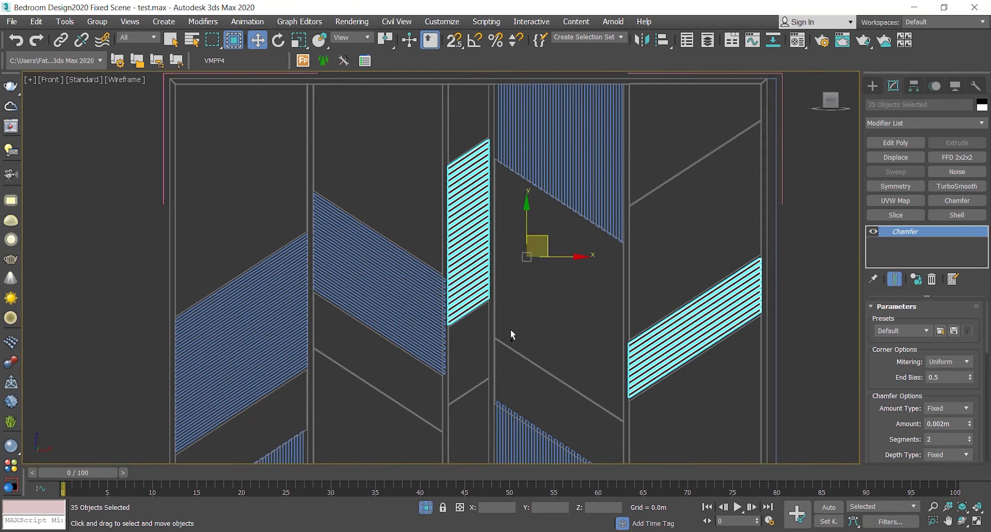
scroll(515, 331, down, 2)
middle_drag(514, 331, 553, 229)
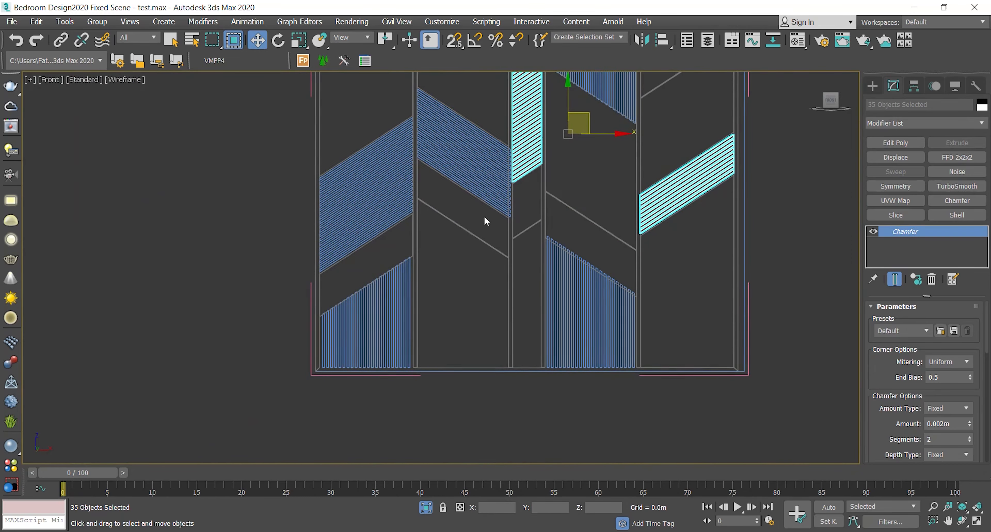
middle_drag(486, 219, 477, 269)
scroll(273, 182, up, 2)
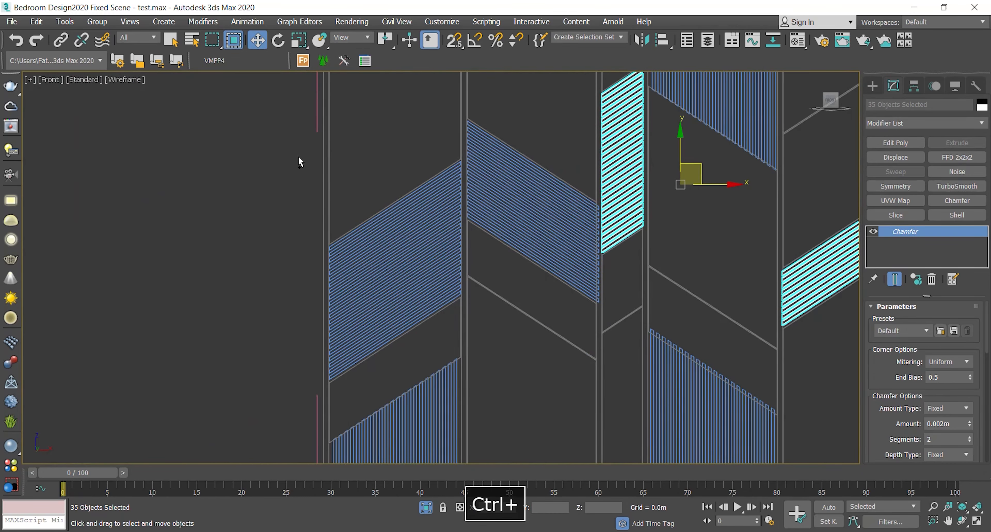
ctrl+drag(469, 356, 472, 386)
scroll(461, 233, down, 2)
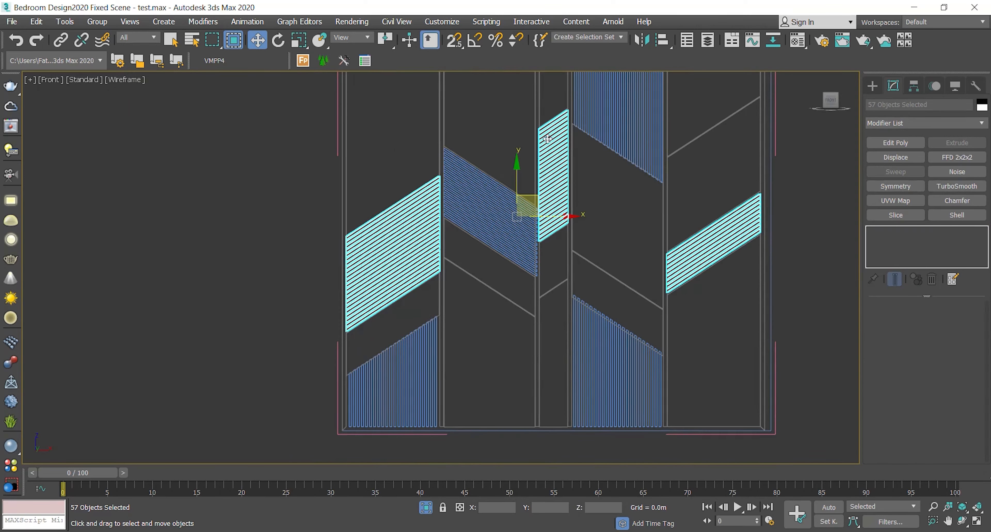
Step: Change the viewport display from wireframe to Facets shading
scroll(554, 115, up, 5)
click(132, 80)
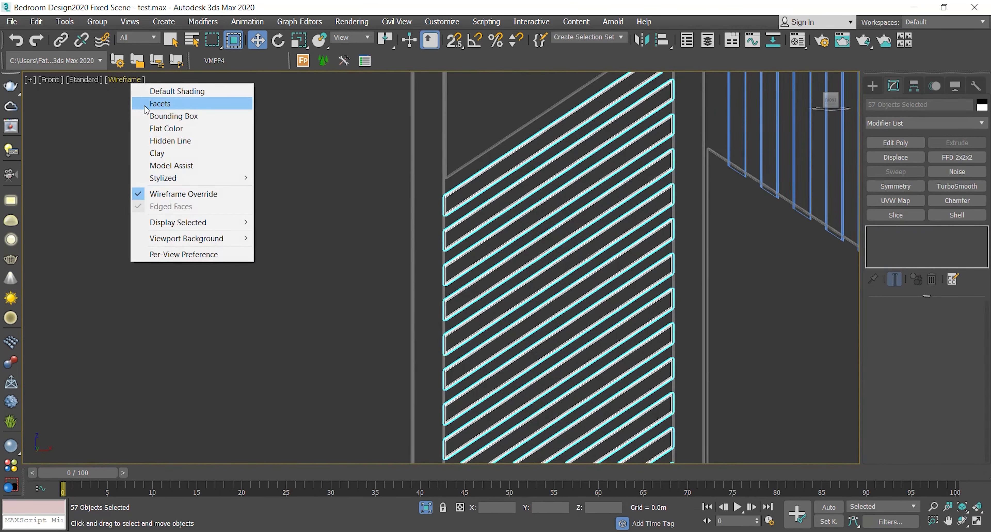
click(160, 103)
scroll(544, 225, up, 2)
scroll(543, 225, down, 4)
scroll(543, 225, up, 2)
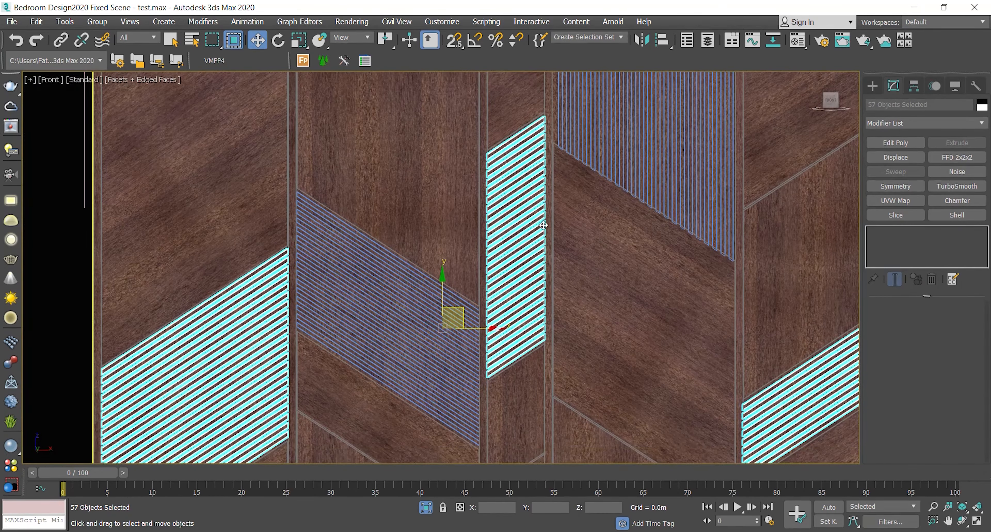
Step: Apply a UVW Map modifier to the selected slats with Box mapping and 0.9 m length, width and height
click(899, 200)
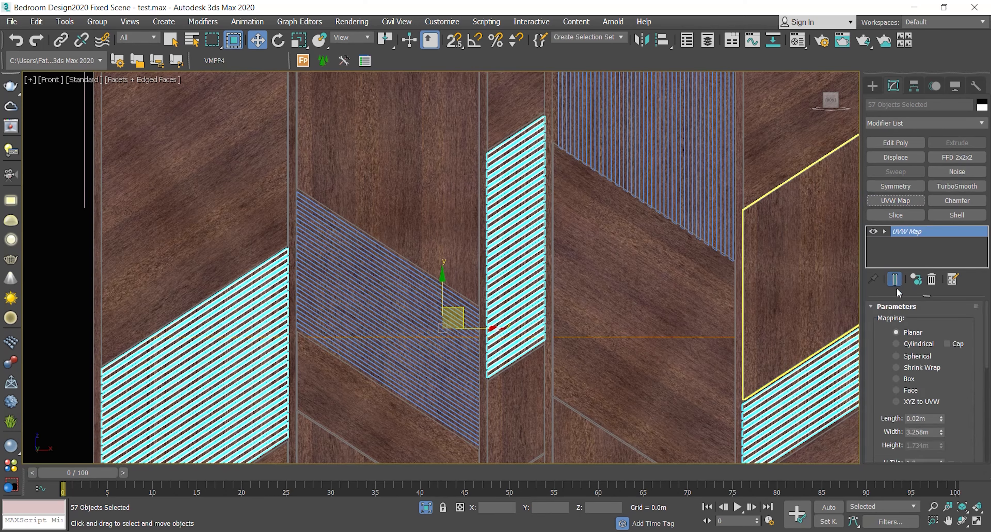
click(901, 381)
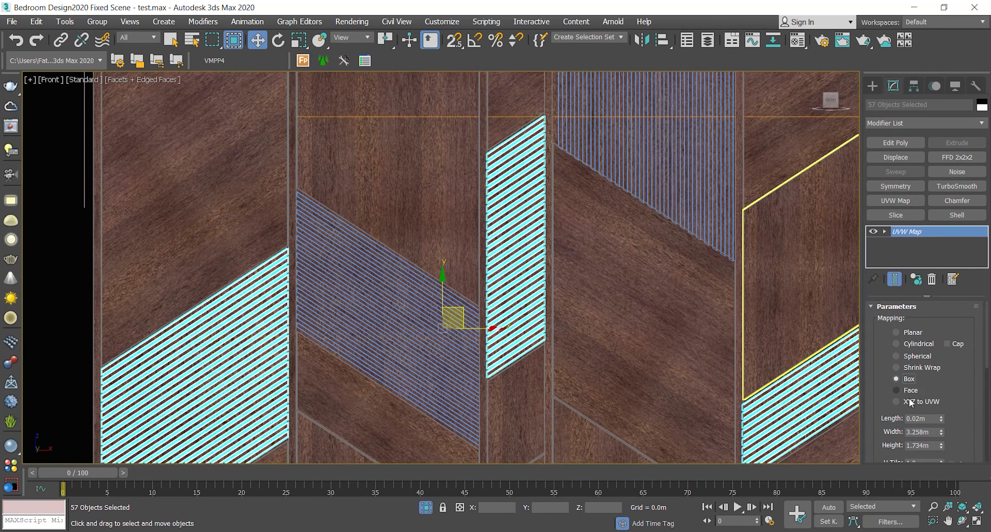
text(0.9)
key(Tab)
text(0.9)
key(Tab)
text(0.9)
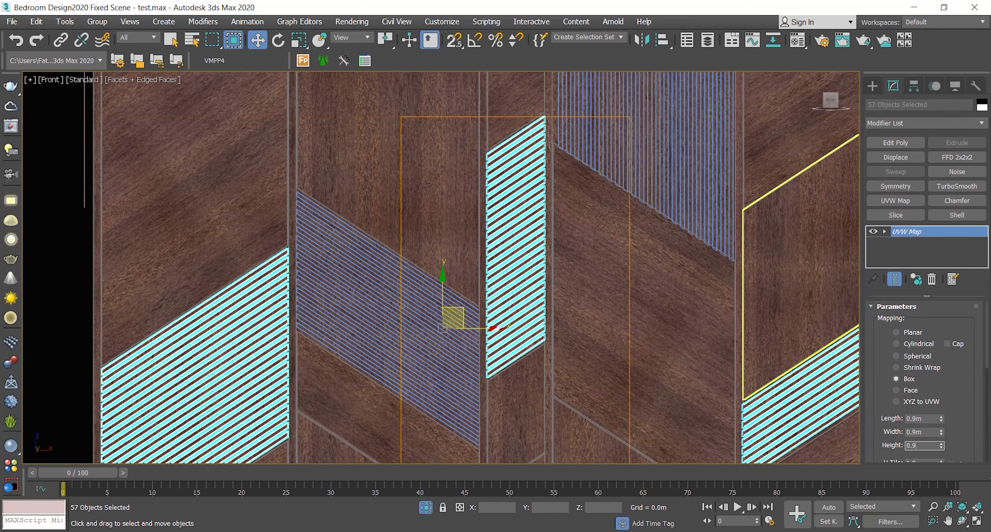
key(Return)
Step: Try to make the slats' UVW Map modifiers unique with respect to each other, and undo it
click(916, 279)
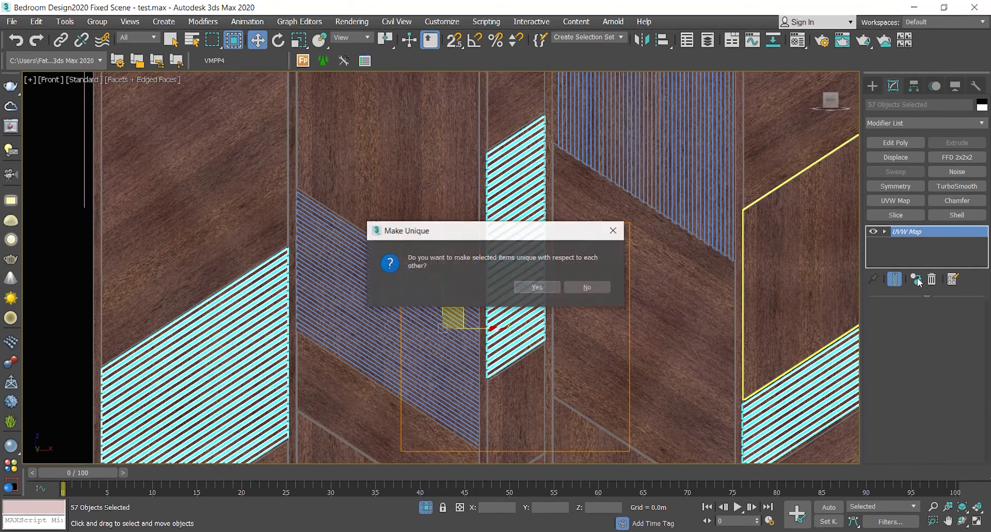
click(539, 289)
key(ctrl+z)
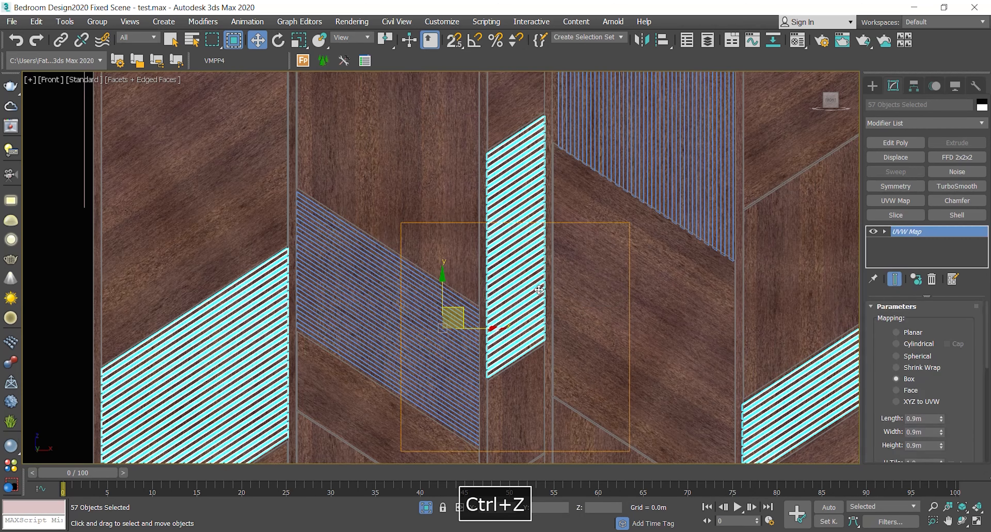
Step: Enter gizmo editing for the slats' shared UVW Map and activate the Rotate tool
scroll(516, 288, up, 10)
click(885, 232)
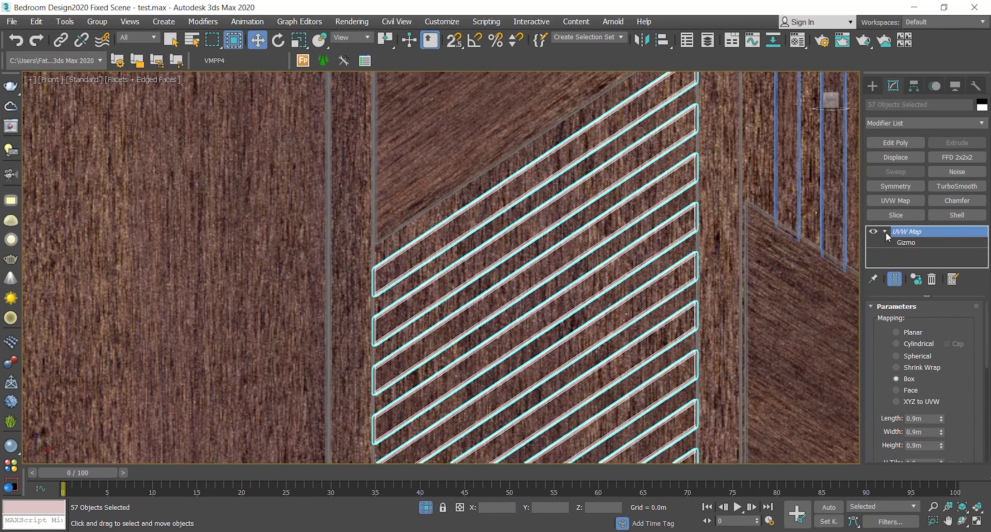
click(907, 242)
scroll(515, 238, down, 8)
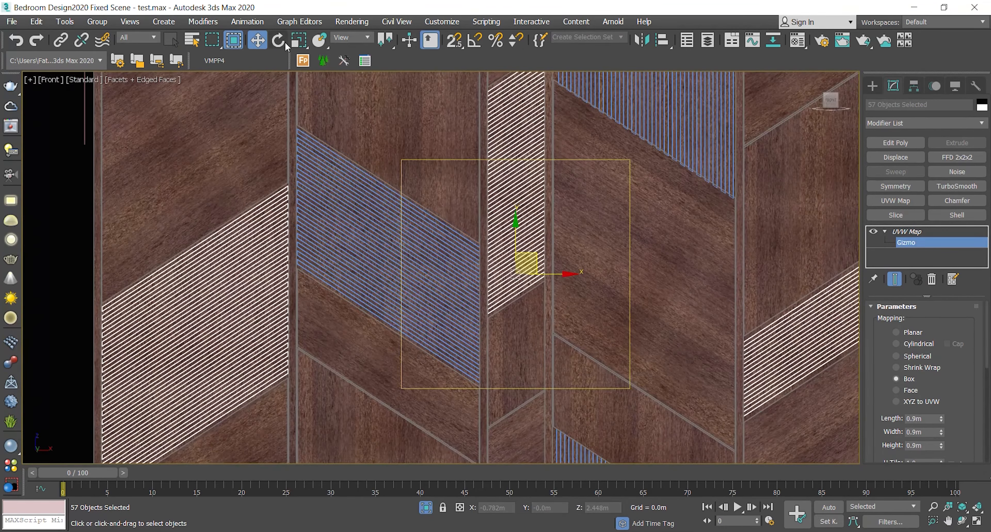
click(279, 40)
Step: Try to rotate the slats' shared UVW gizmo freehand, and undo the rotation
scroll(512, 325, up, 5)
drag(509, 330, 575, 348)
scroll(493, 329, up, 4)
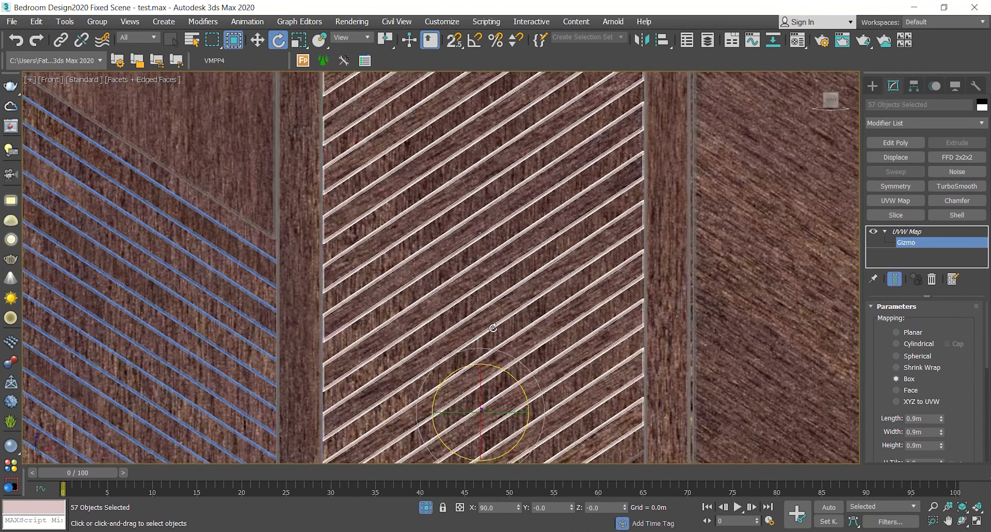
scroll(493, 329, down, 2)
key(ctrl+z)
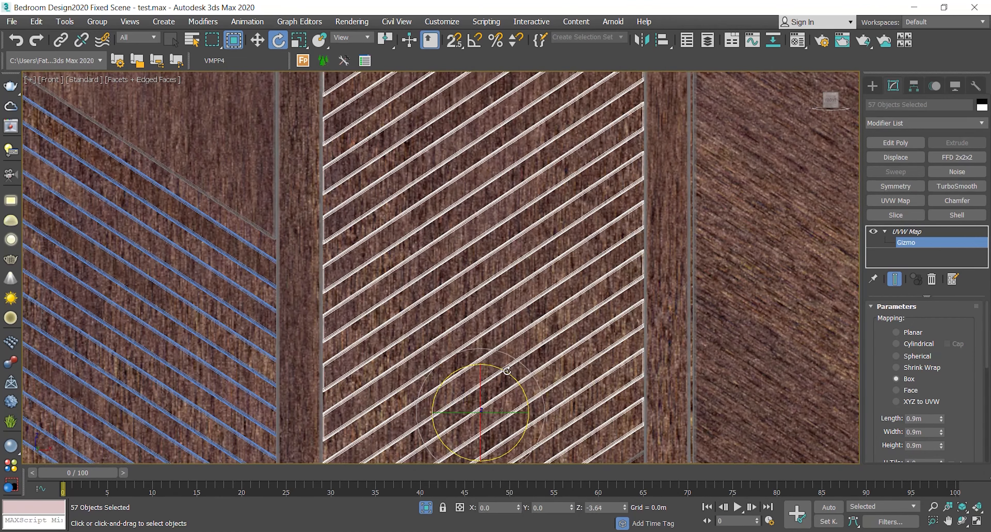
Step: Try to rotate the slats' shared UVW gizmo by 45 degrees on Z, and undo it
click(604, 507)
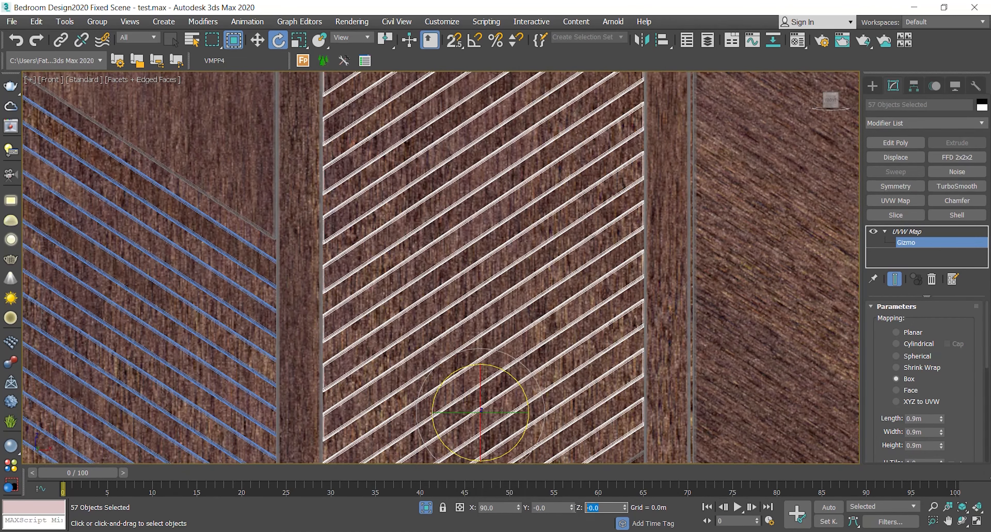
text(45)
key(Return)
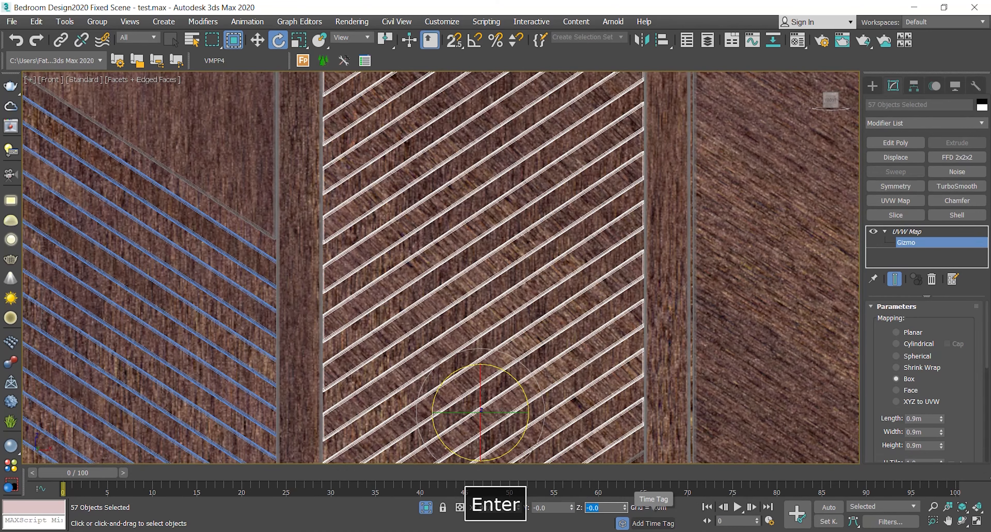
key(ctrl+z)
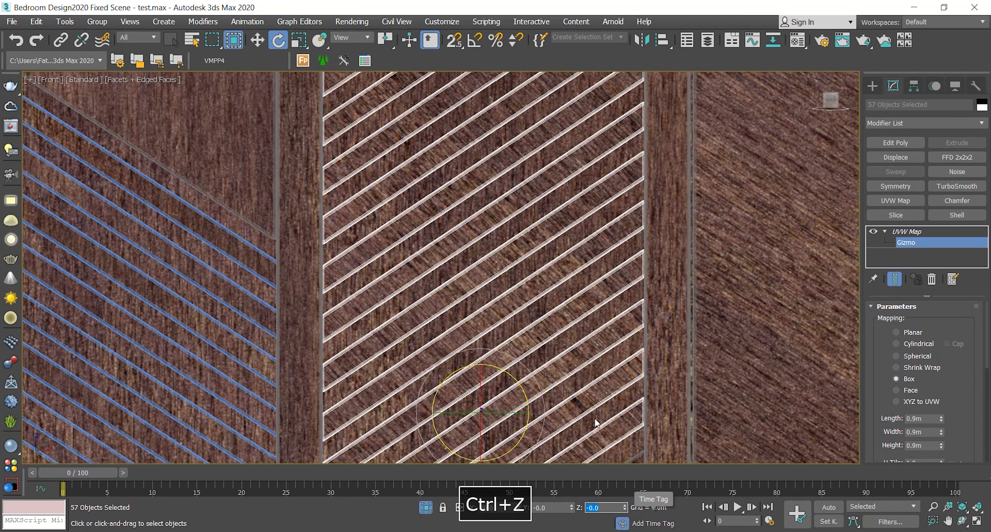
key(ctrl+z)
Step: Rotate the slats' shared UVW gizmo freehand by about -57.6 degrees on Z so the wood grain follows their slant
drag(515, 380, 552, 419)
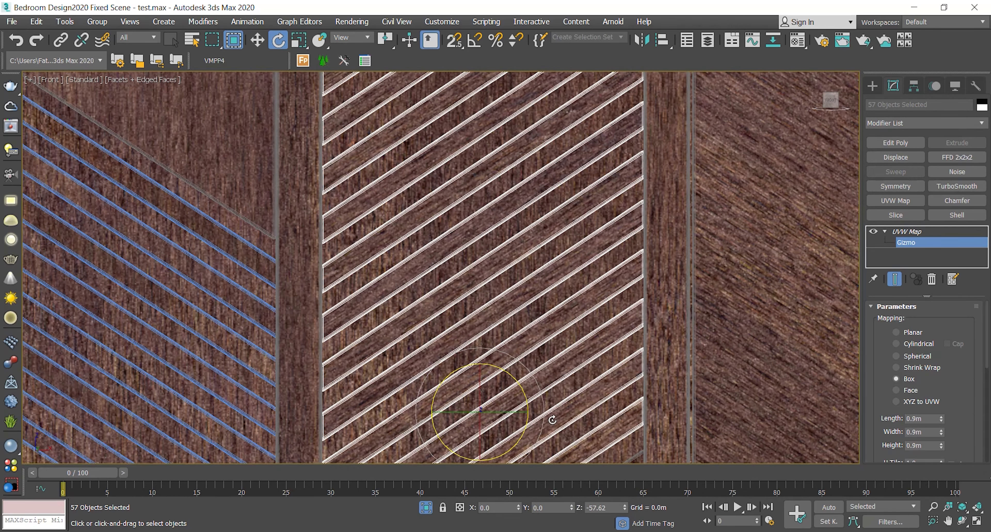
drag(553, 419, 553, 419)
scroll(566, 312, down, 7)
scroll(337, 287, up, 2)
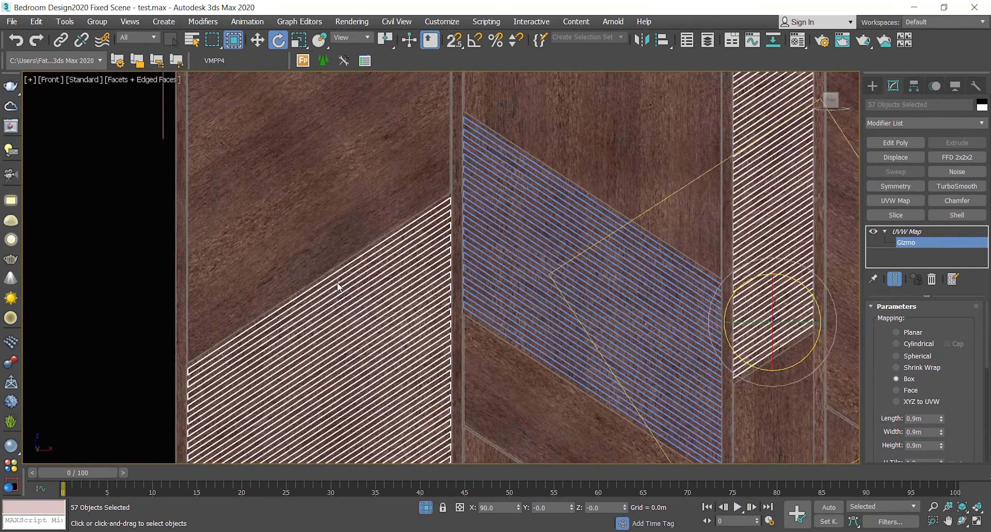
Step: Examine the grain direction on the rotated slats and neighbouring panels from the front and from oblique angles
scroll(337, 286, up, 4)
scroll(368, 255, down, 4)
alt+middle_drag(409, 304, 526, 247)
scroll(535, 322, up, 3)
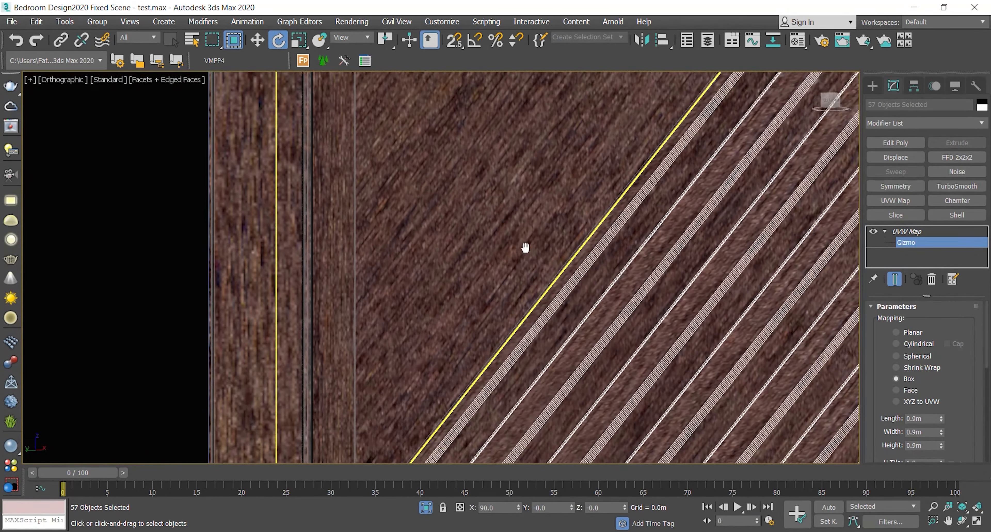
scroll(557, 258, up, 2)
scroll(532, 305, down, 4)
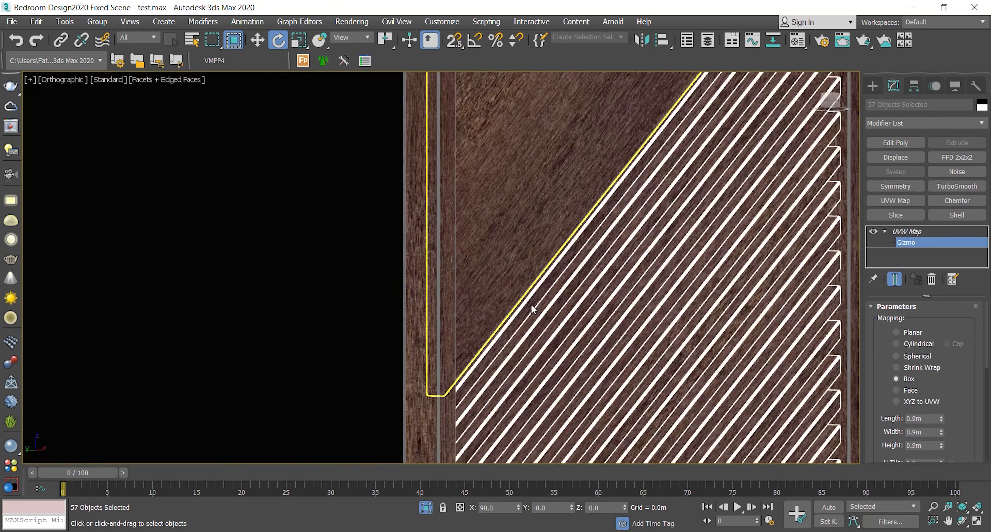
alt+middle_drag(649, 327, 715, 331)
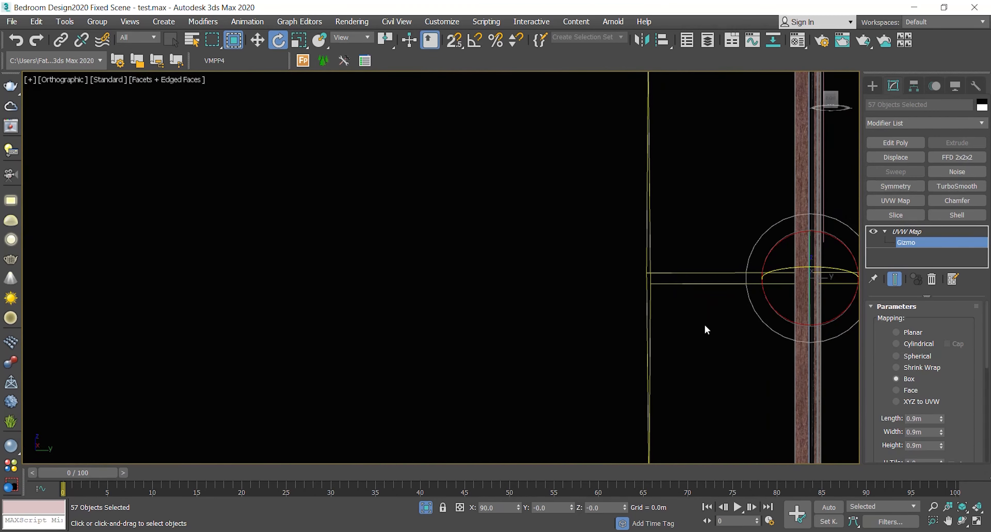
key(f)
key(z)
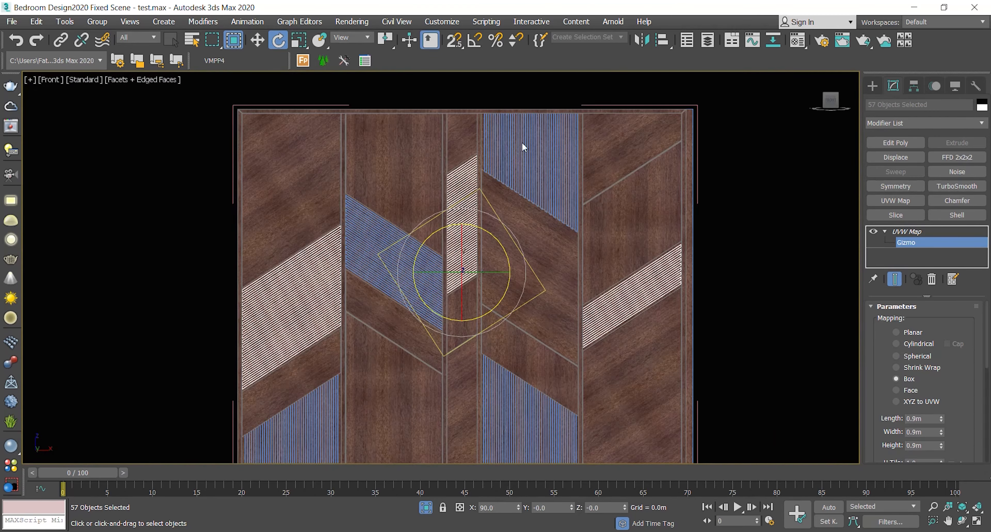
scroll(526, 172, up, 6)
scroll(501, 197, down, 8)
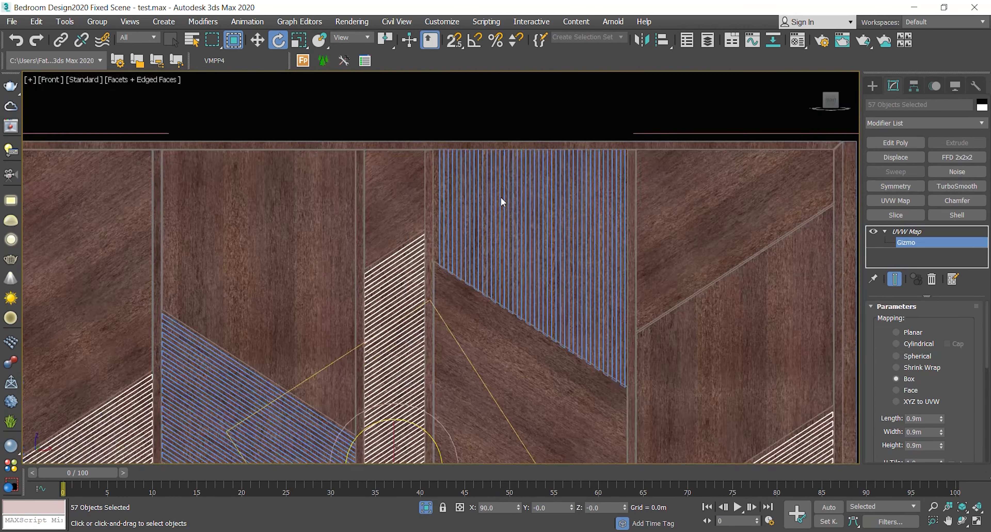
Step: Leave gizmo editing and make the slats' UVW Map modifiers unique with respect to each other
click(884, 232)
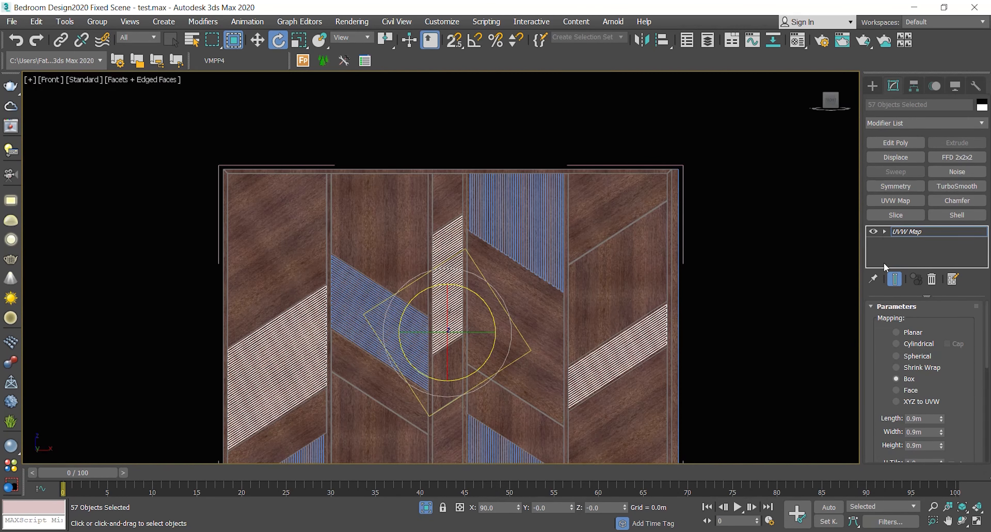
scroll(428, 323, up, 6)
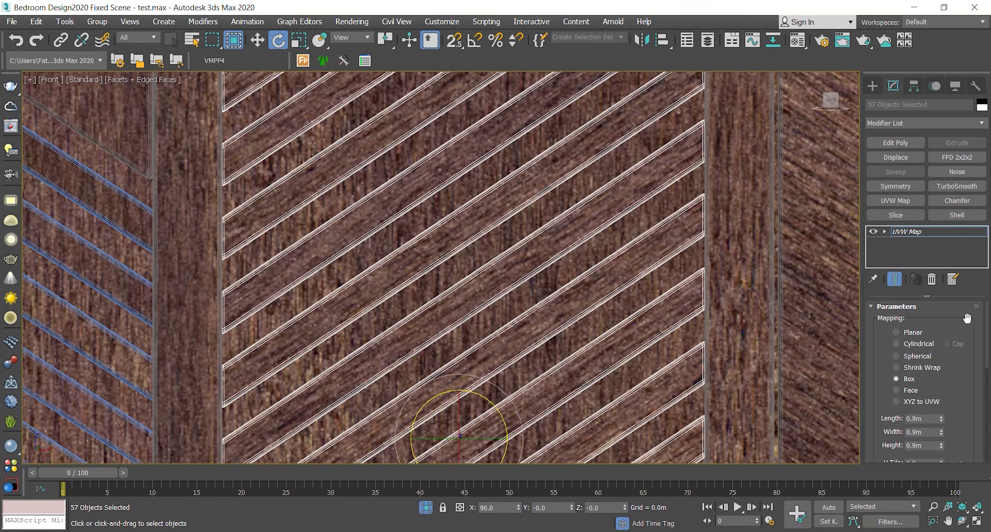
click(912, 232)
click(917, 280)
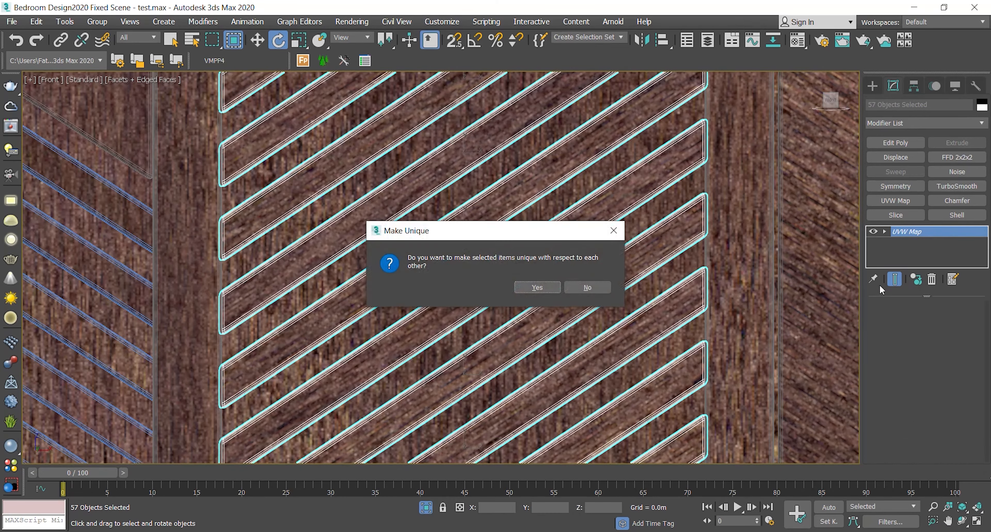
click(531, 289)
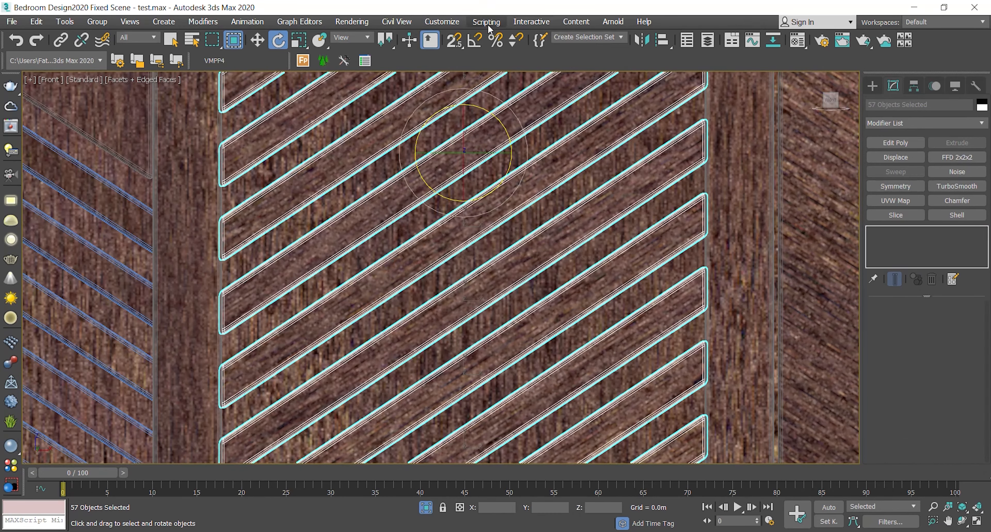
Step: Run the bga_random_uvw_gizmotm_v1.0.ms script on the selected slats
click(451, 24)
mouse_move(486, 22)
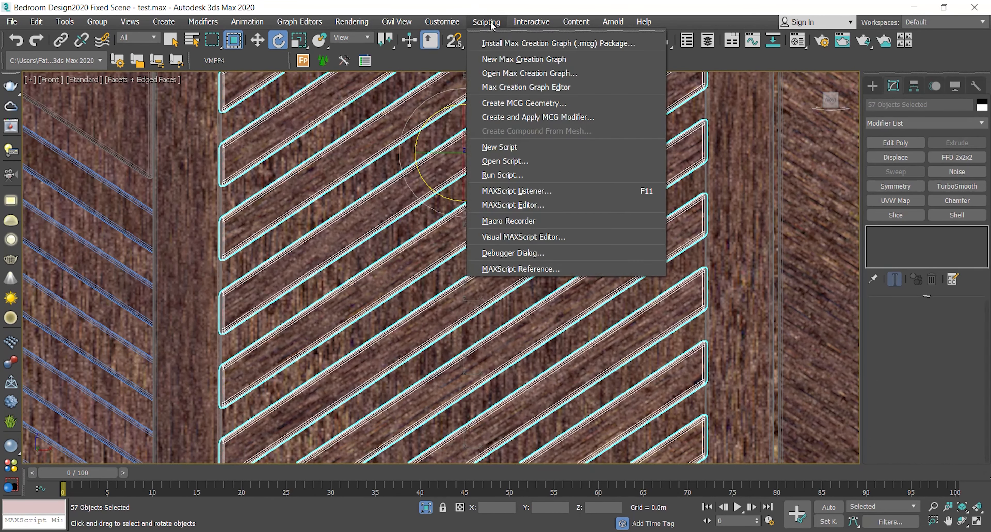
click(519, 181)
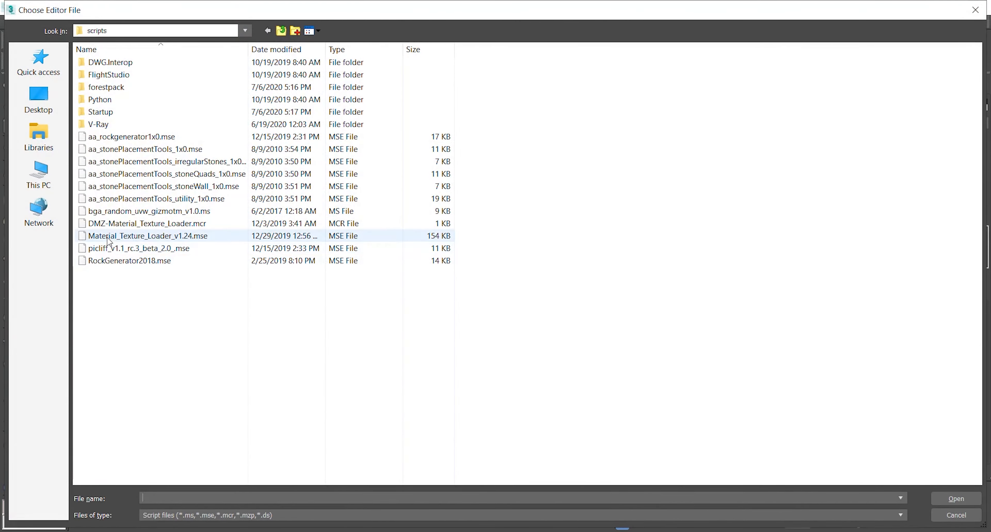
double_click(110, 211)
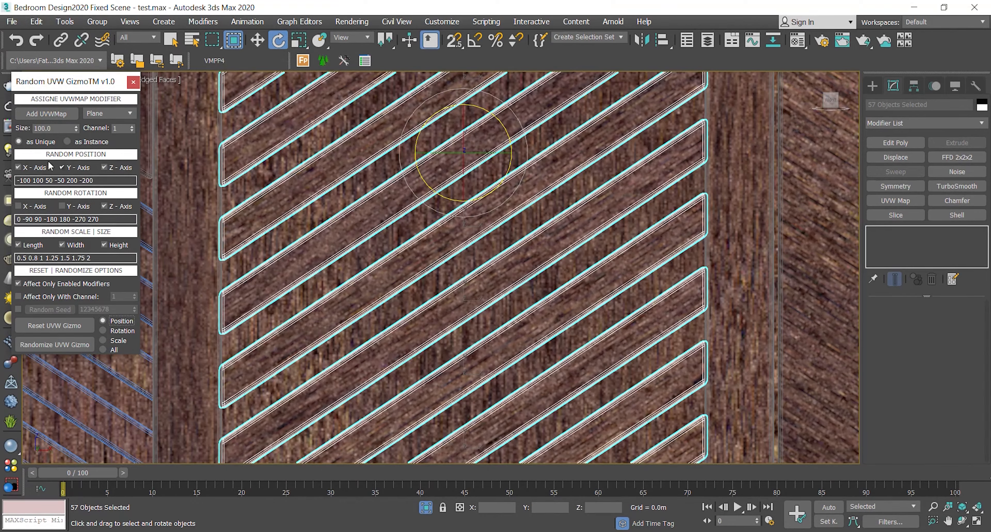
Step: Randomize the position of the slats' UVW gizmos several times on the X, Y and Z axes
click(63, 345)
click(65, 348)
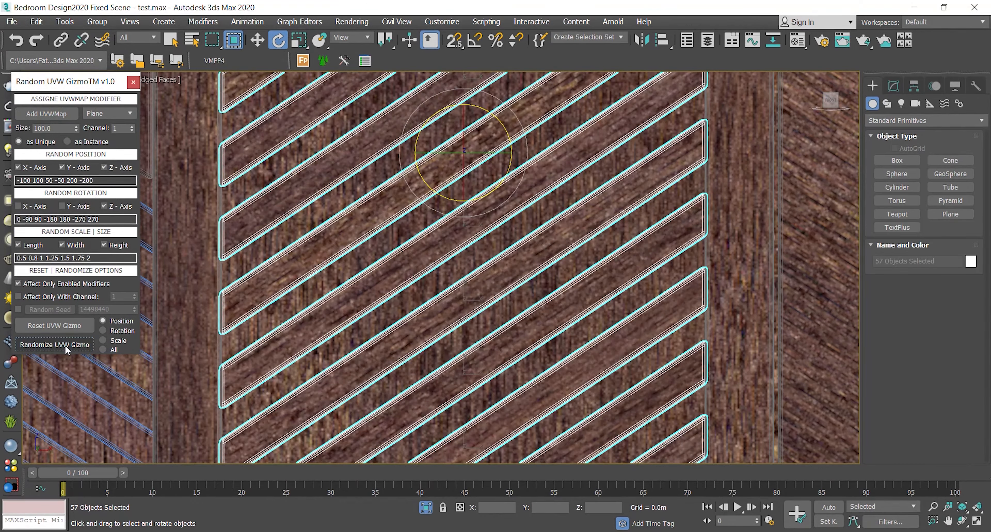
click(67, 348)
Step: Examine the randomized wood grain on the slanted slats across the wall panels
scroll(451, 228, down, 9)
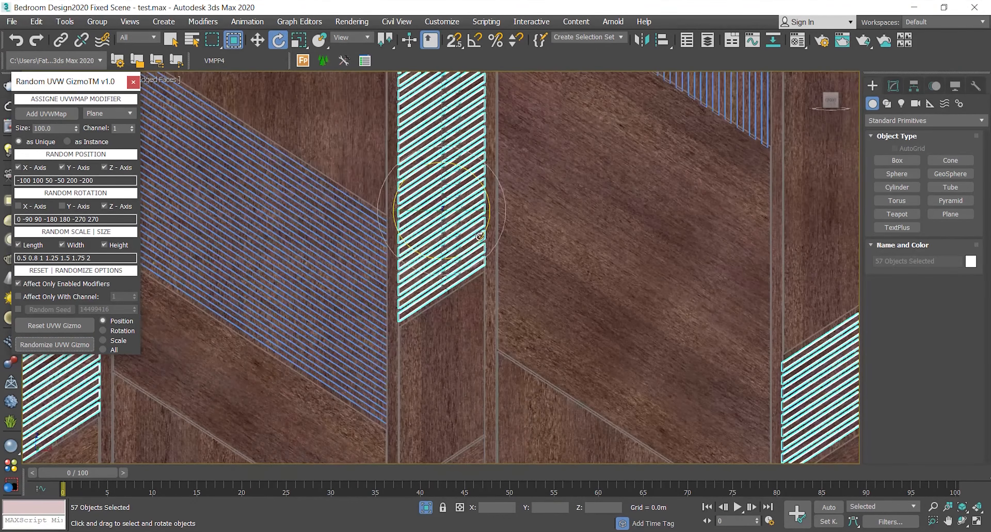
scroll(813, 362, up, 4)
scroll(780, 233, up, 5)
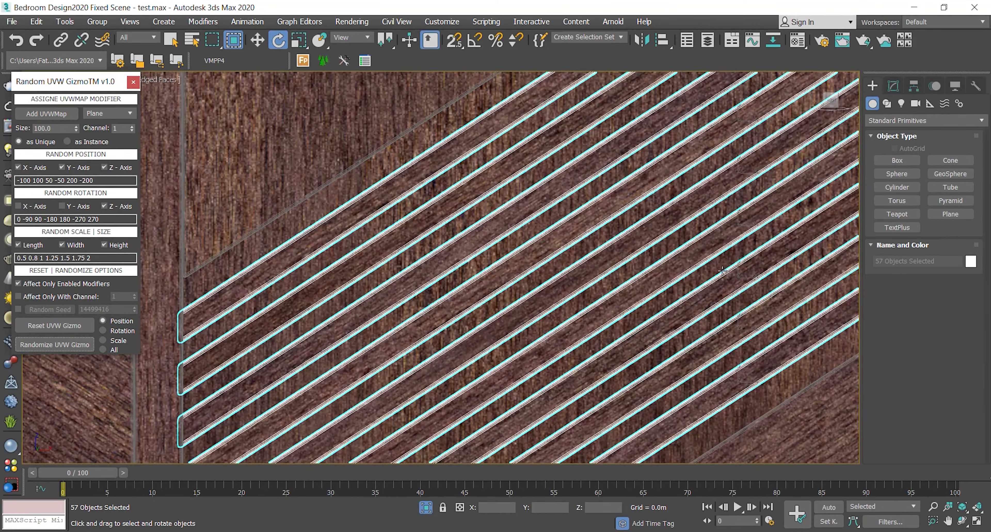
scroll(615, 260, up, 5)
scroll(610, 270, down, 2)
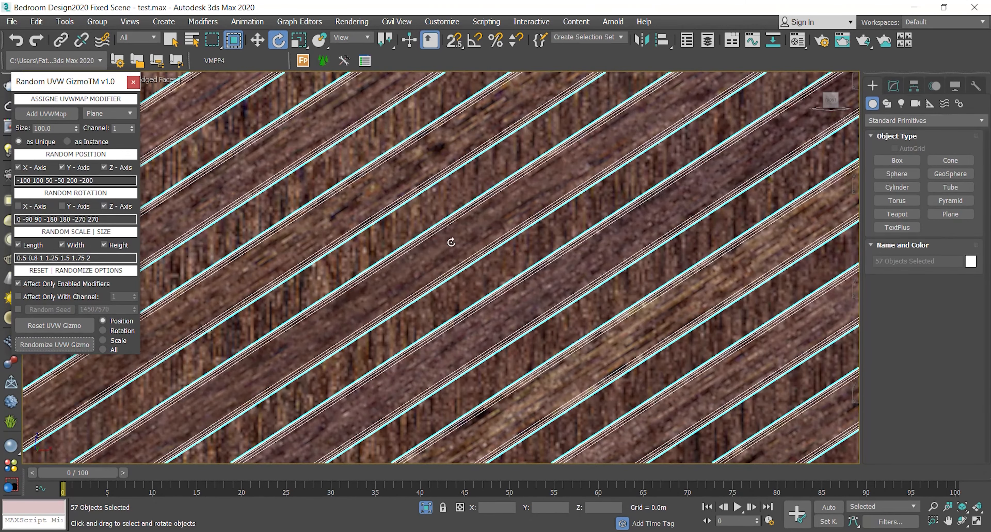
scroll(483, 252, down, 11)
middle_drag(347, 253, 507, 274)
scroll(293, 279, up, 9)
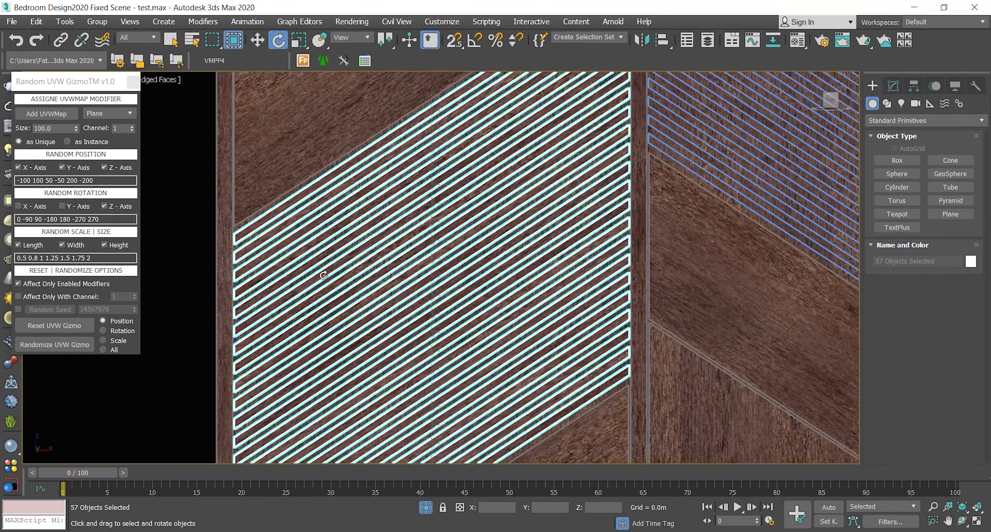
scroll(265, 284, up, 3)
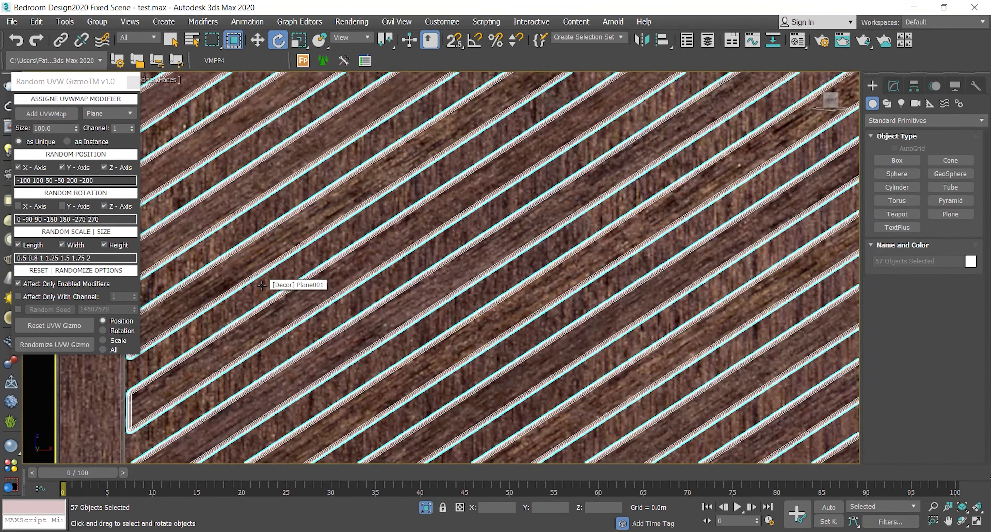
scroll(267, 284, down, 8)
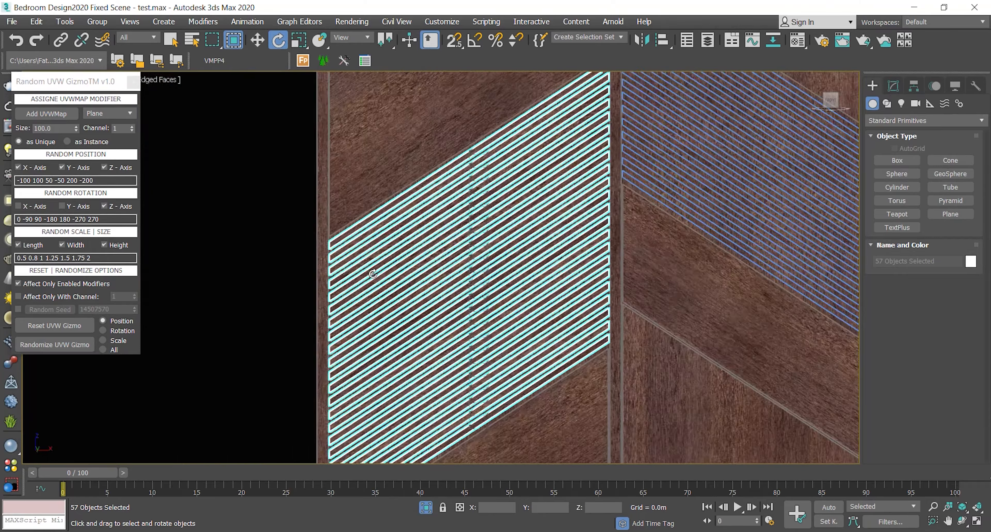
Step: Close the UVW gizmo randomizer, clear the selection, and turn off the edged faces display
click(154, 108)
key(F4)
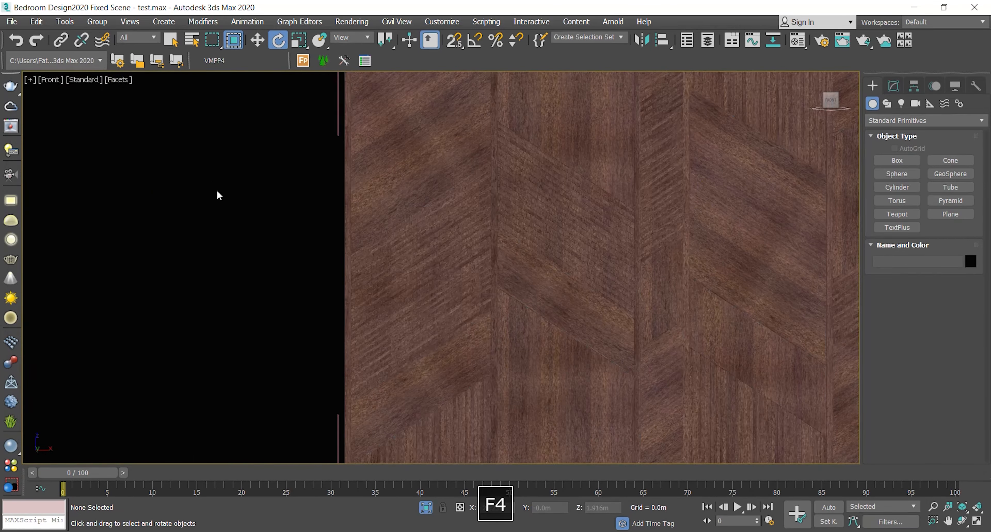
scroll(428, 258, up, 7)
scroll(386, 259, down, 10)
scroll(433, 264, up, 2)
Step: Select all pieces of the wall panel, close their open group, and clear the selection
drag(706, 101, 316, 393)
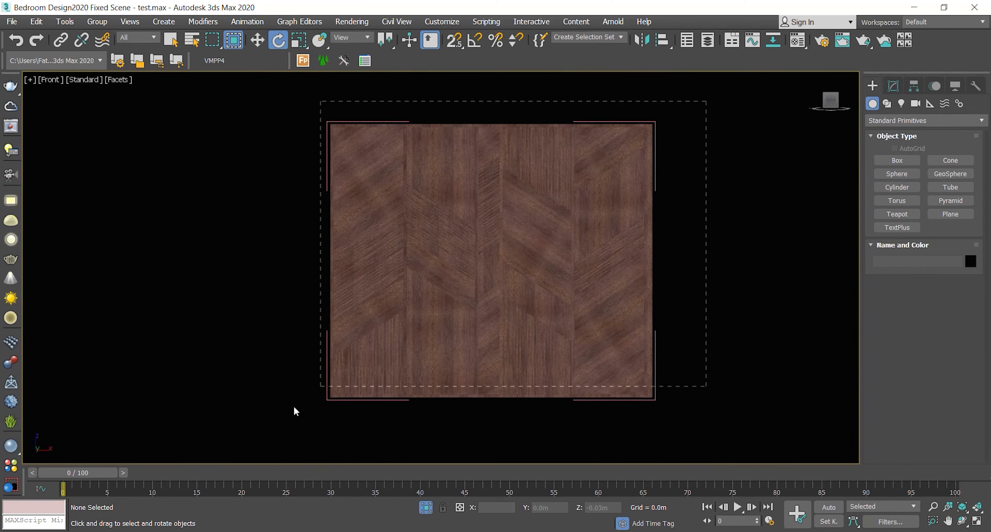
drag(260, 440, 260, 440)
scroll(491, 254, up, 2)
scroll(487, 261, down, 2)
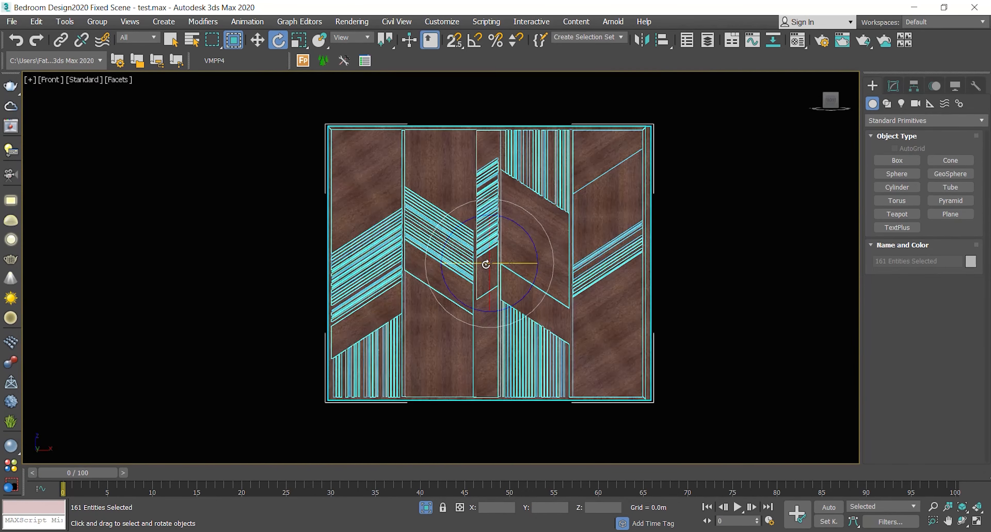
click(97, 21)
click(107, 101)
click(292, 173)
scroll(449, 252, up, 2)
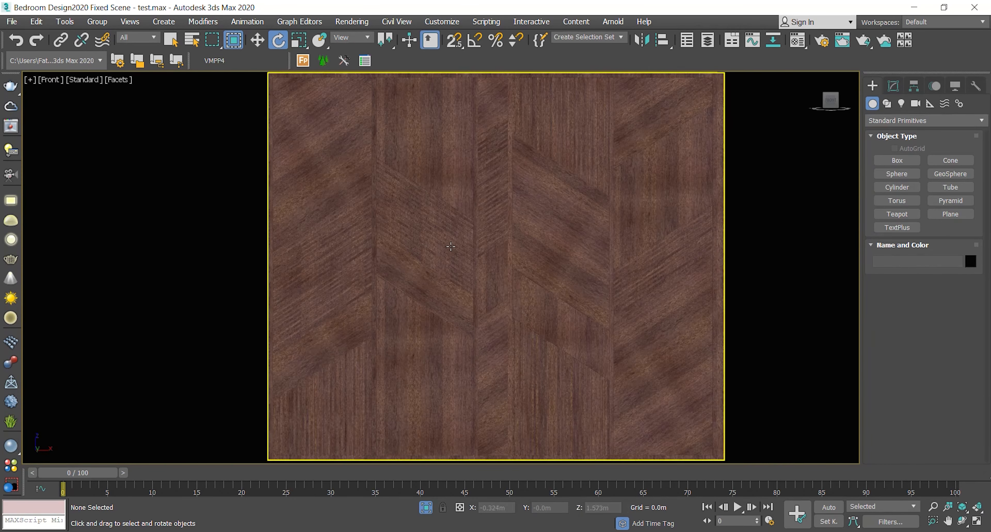
middle_drag(447, 257, 449, 247)
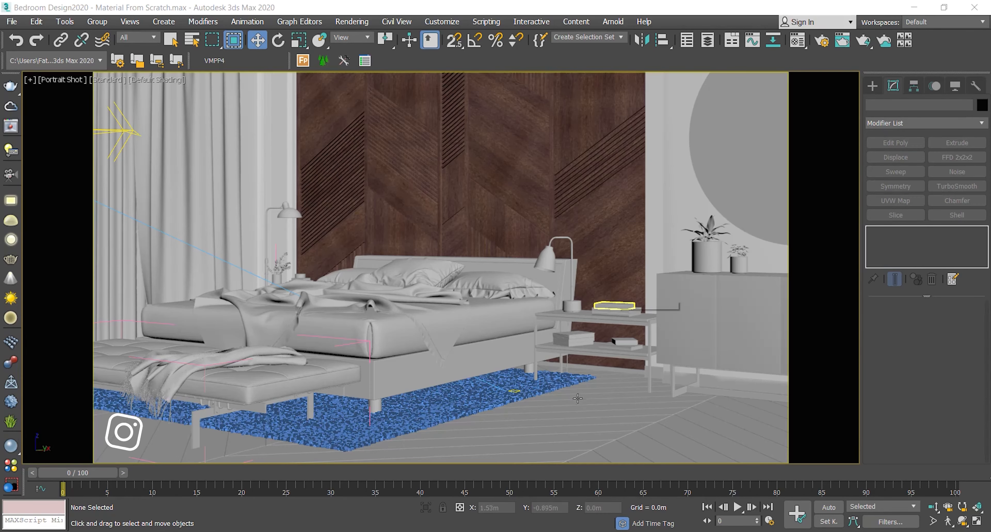
Step: Select the chevron floor, make a copy of the 17 - Default material in the Material Editor, and name it Floor
click(576, 412)
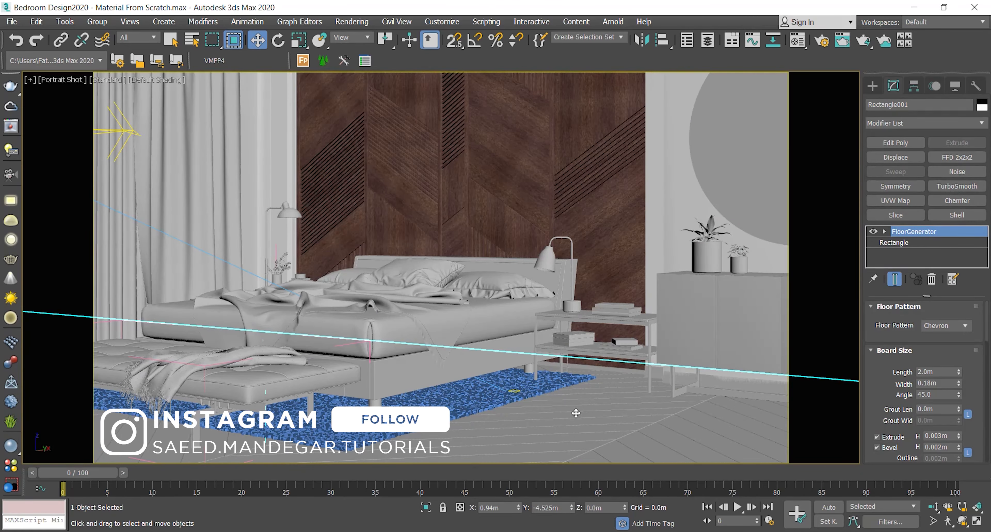
key(m)
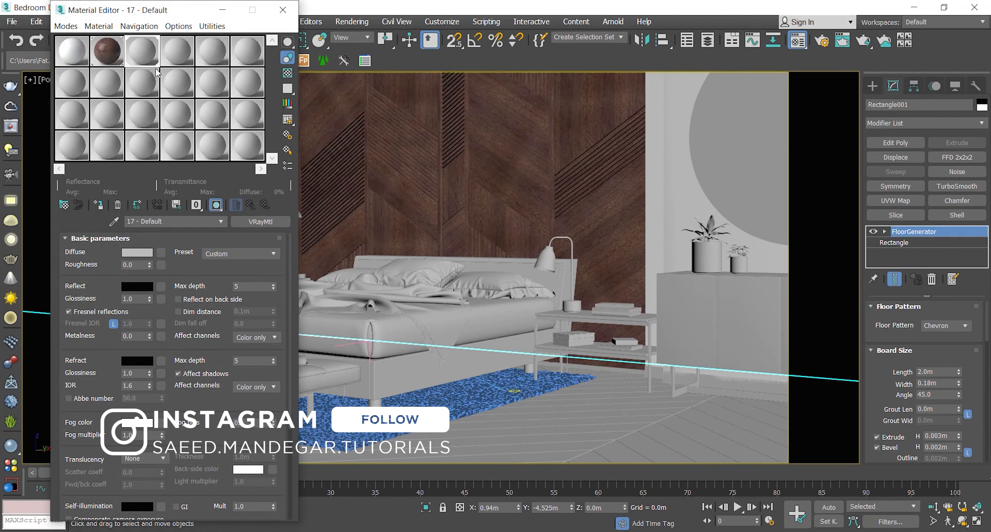
click(137, 205)
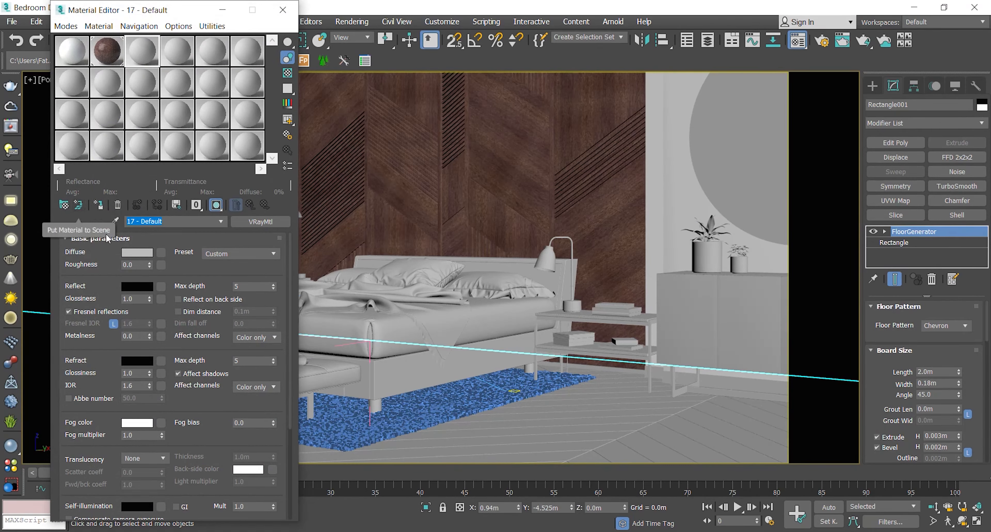
text(Flo)
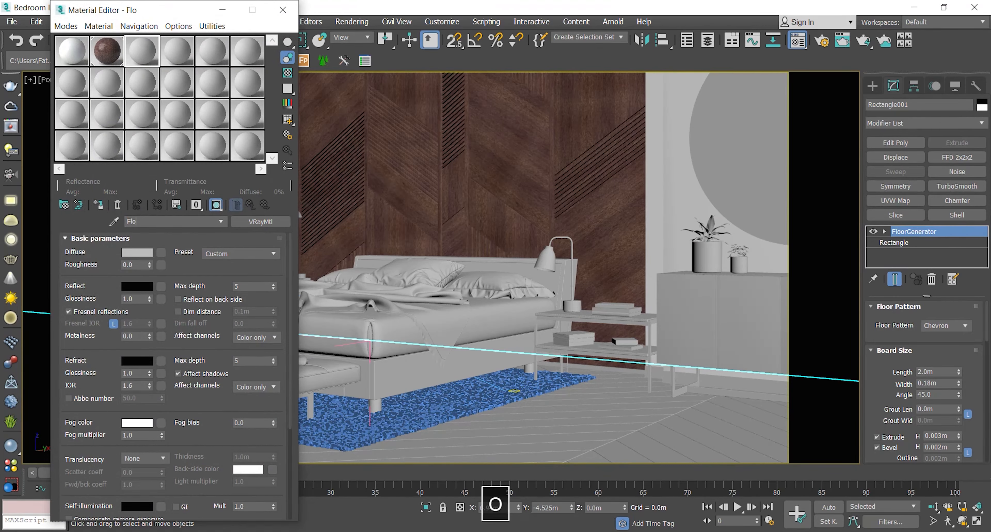
text(or)
key(Return)
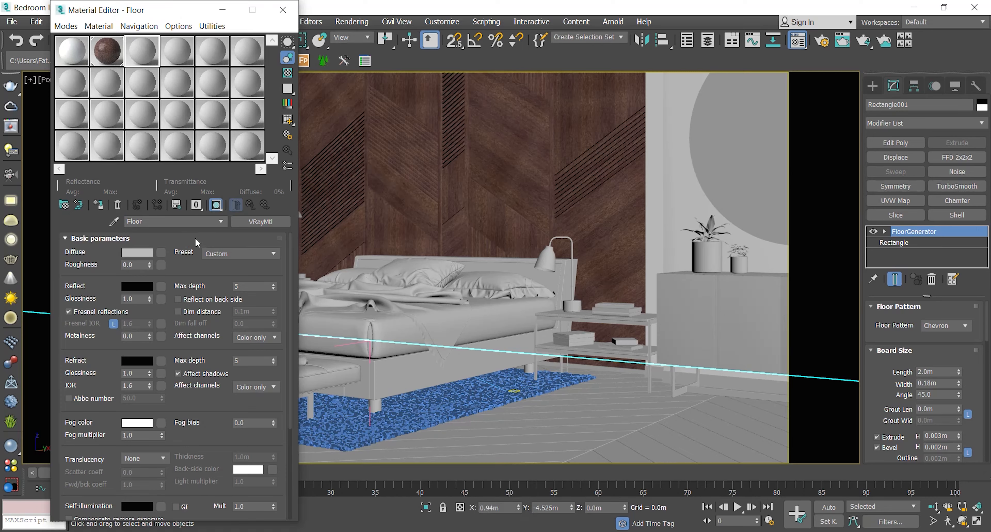
Step: Put a MultiTexture map in the Floor material's diffuse slot and start adding bitmaps to it
click(165, 254)
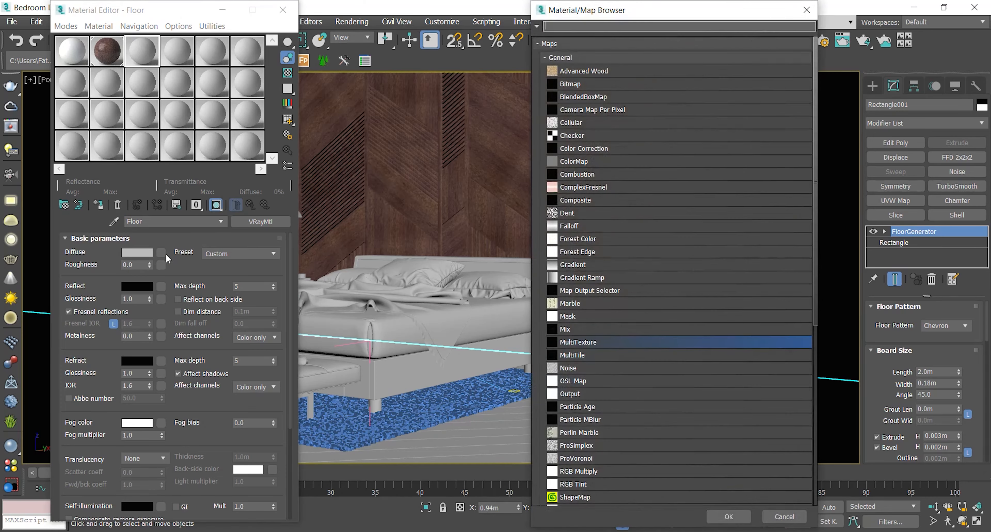
double_click(581, 342)
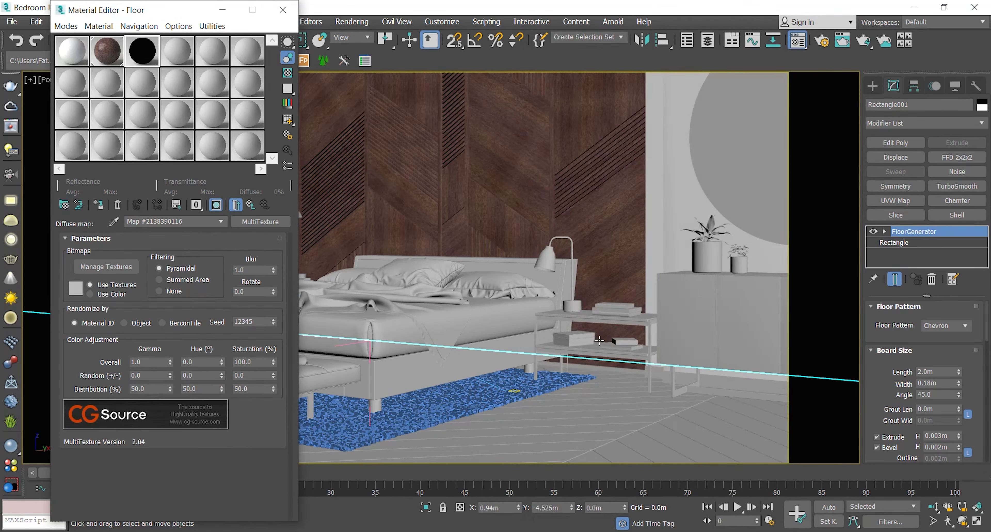
click(119, 266)
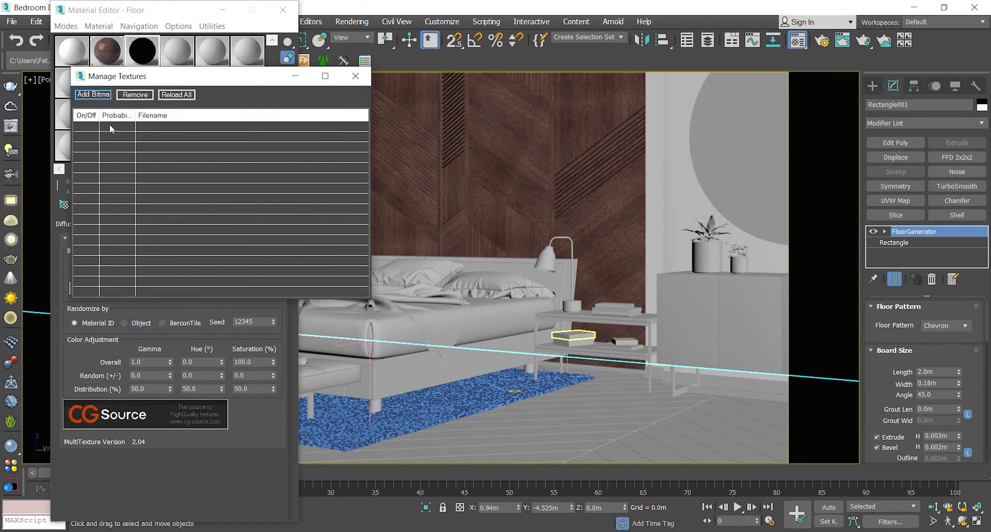
click(90, 95)
Step: Look through the oak_0024-00 and spruce_0017-01 floorboard textures in the CG-Source Multitextures folder
drag(961, 430, 138, 69)
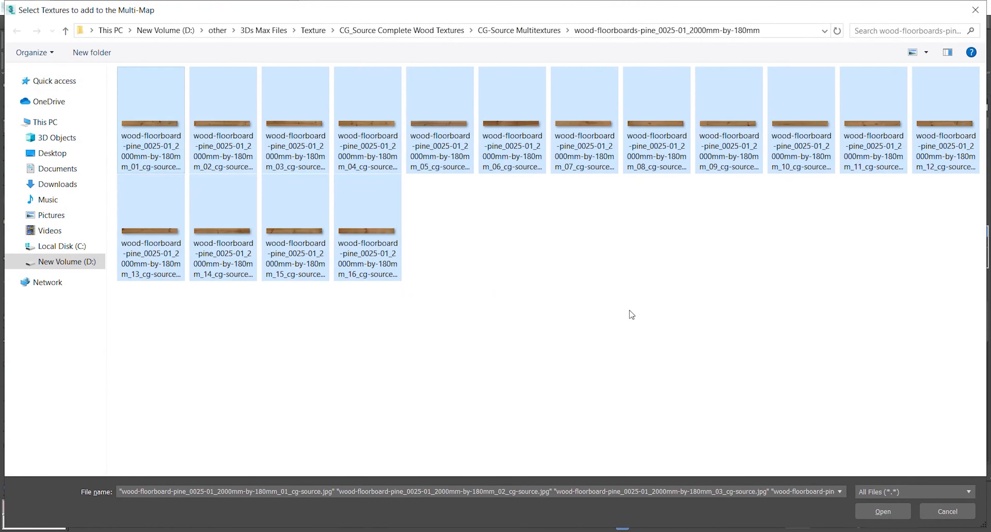
click(519, 30)
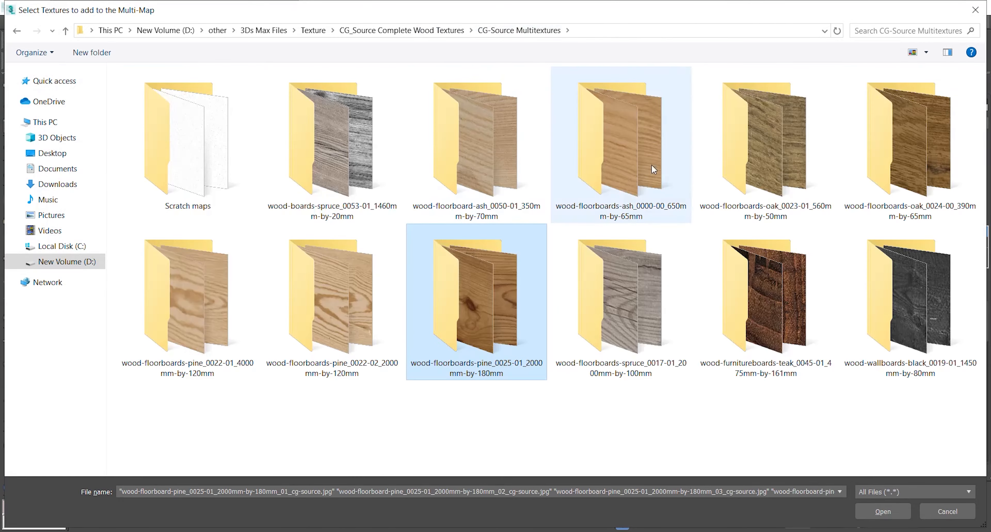
double_click(894, 167)
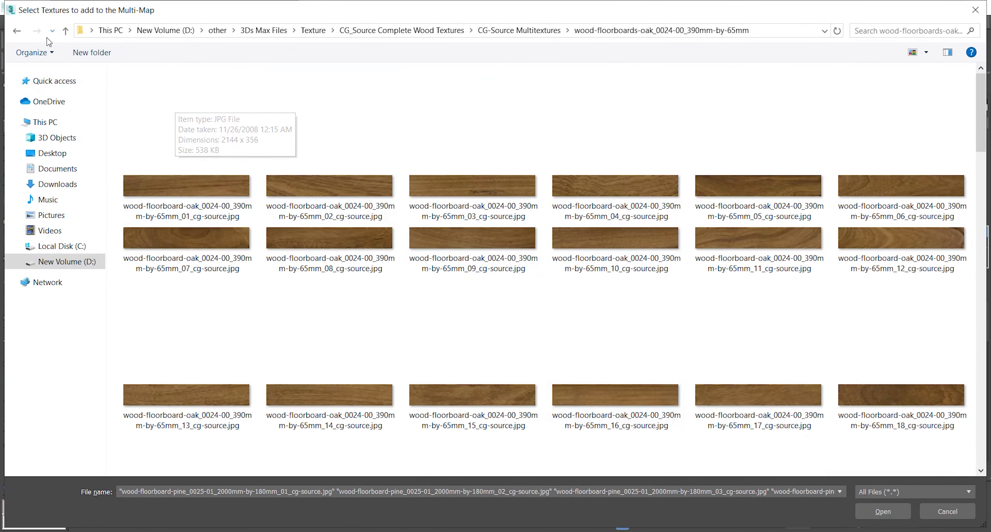
click(17, 31)
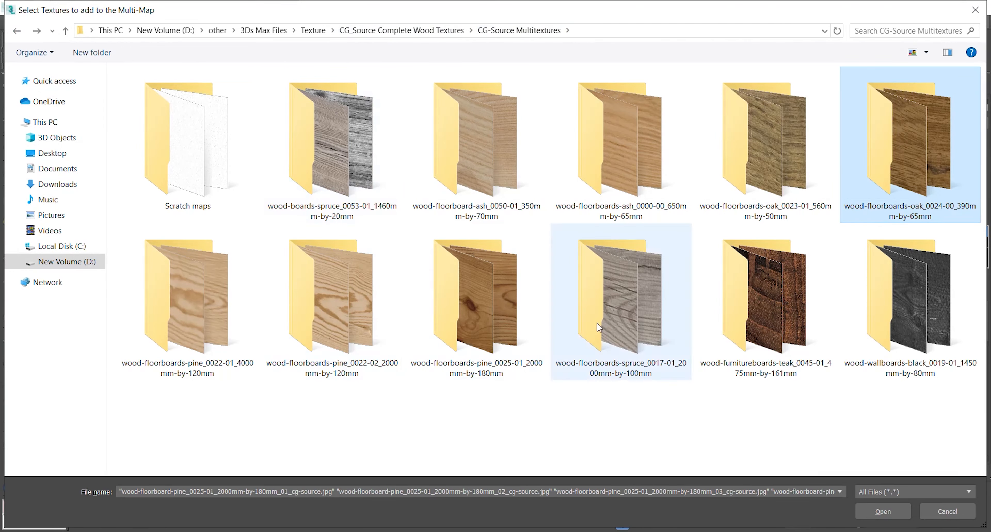
click(649, 324)
double_click(650, 325)
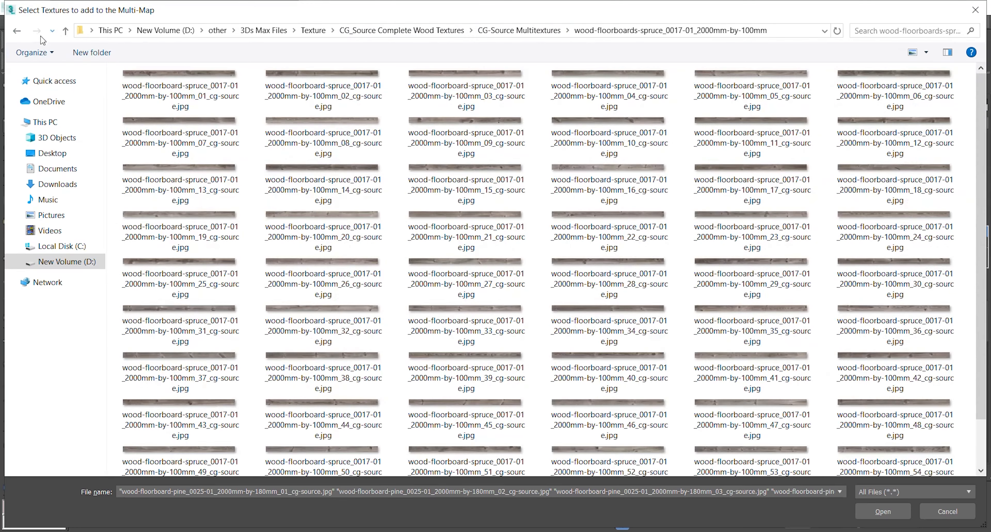
click(17, 31)
Step: Load every texture from the wood-floorboards-pine_0025-01_2000mm-by-180mm folder into the MultiTexture map and move the texture list aside
double_click(507, 316)
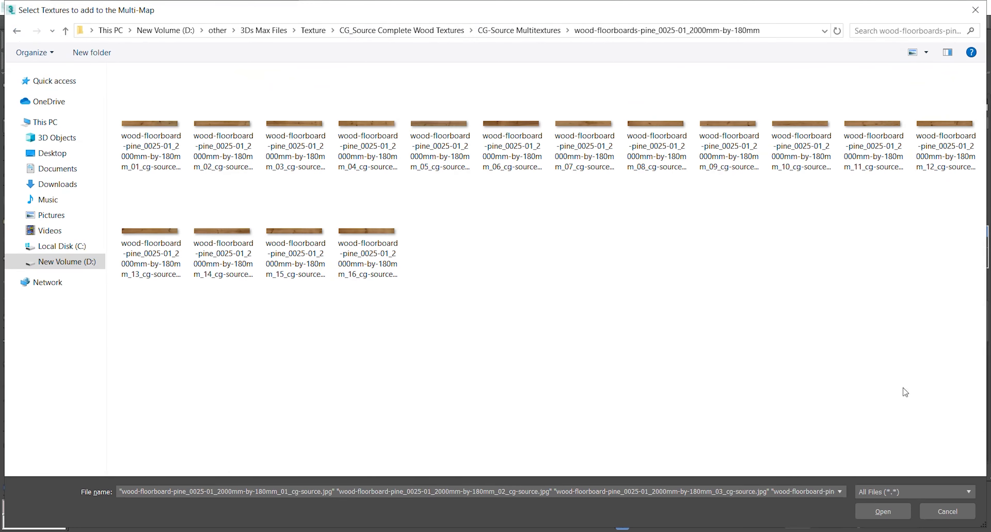
drag(963, 411, 117, 67)
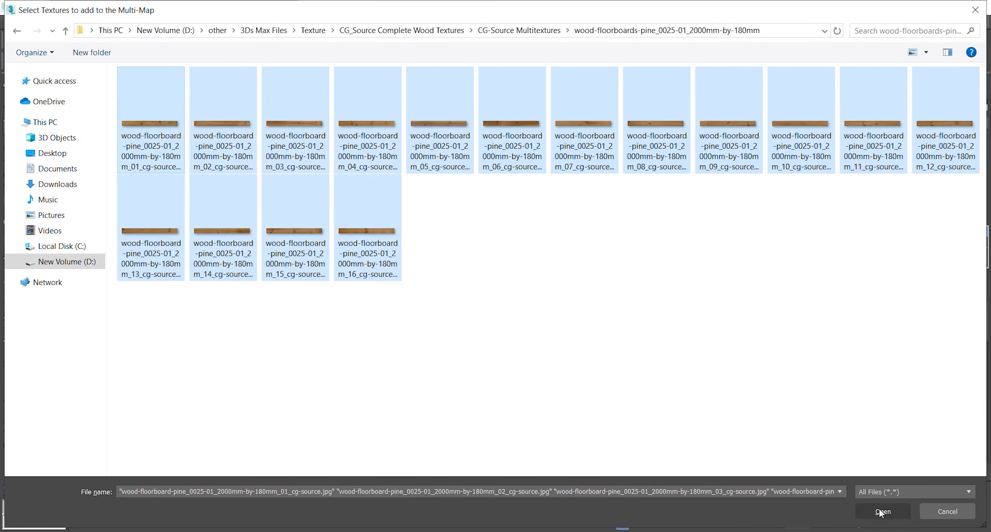
click(881, 511)
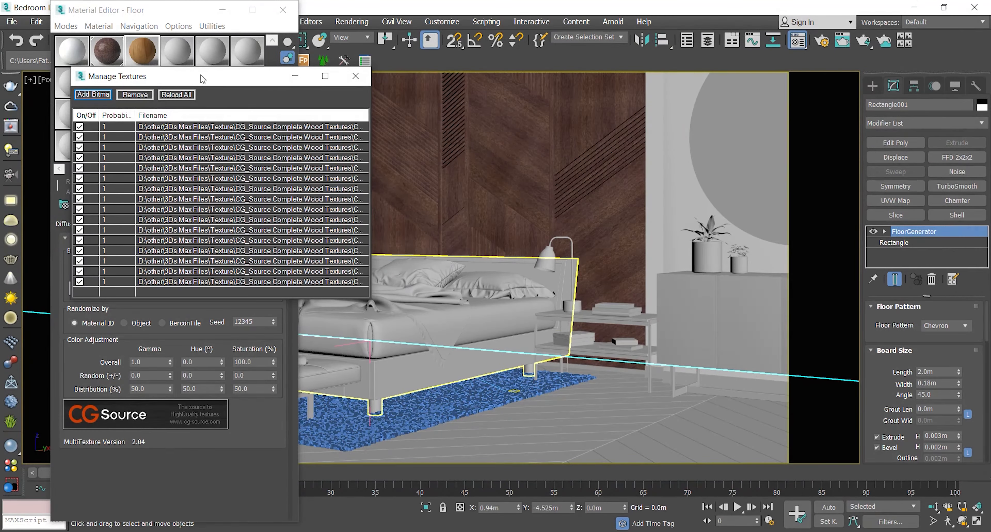
drag(203, 80, 454, 99)
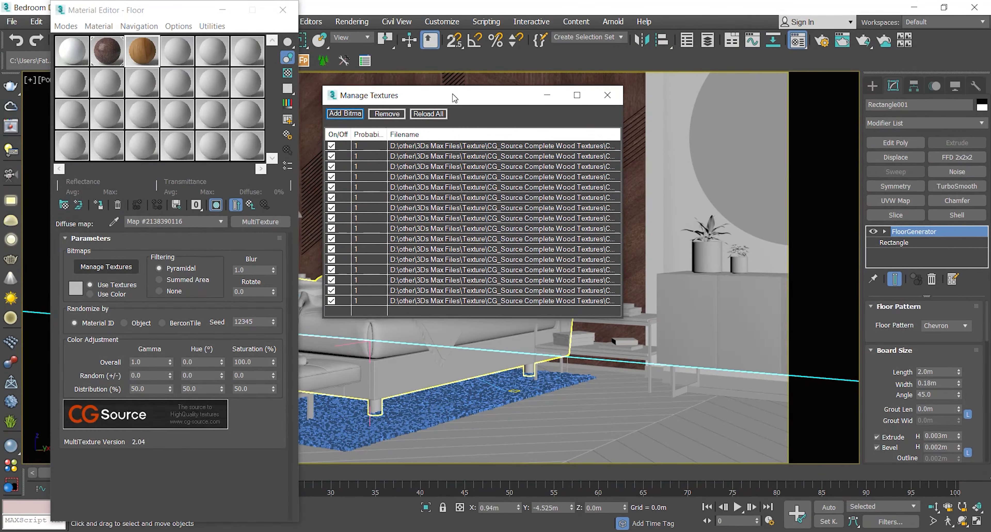
Step: Set the MultiTexture map's overall gamma to 1.2, random gamma to 0.2, and blur to 0.2
click(138, 361)
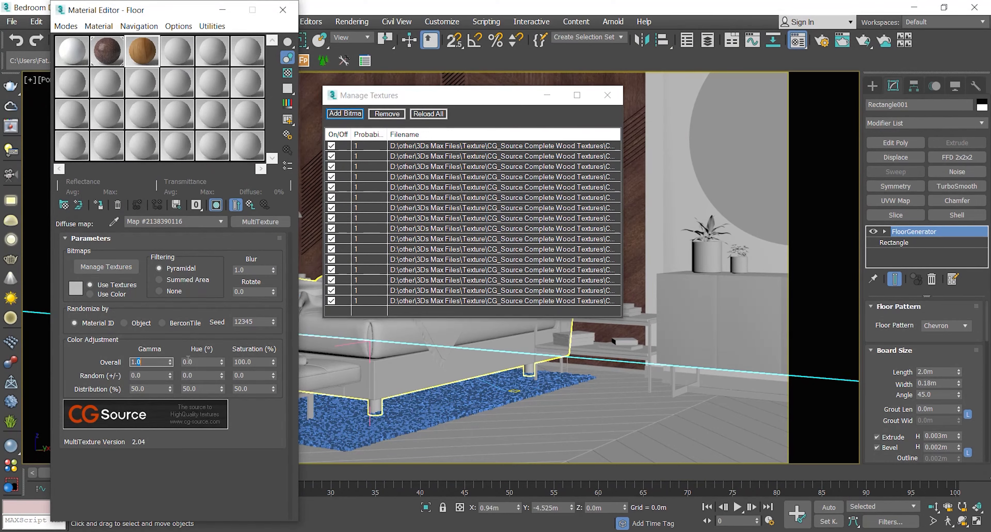
text(1.2)
key(Return)
click(145, 374)
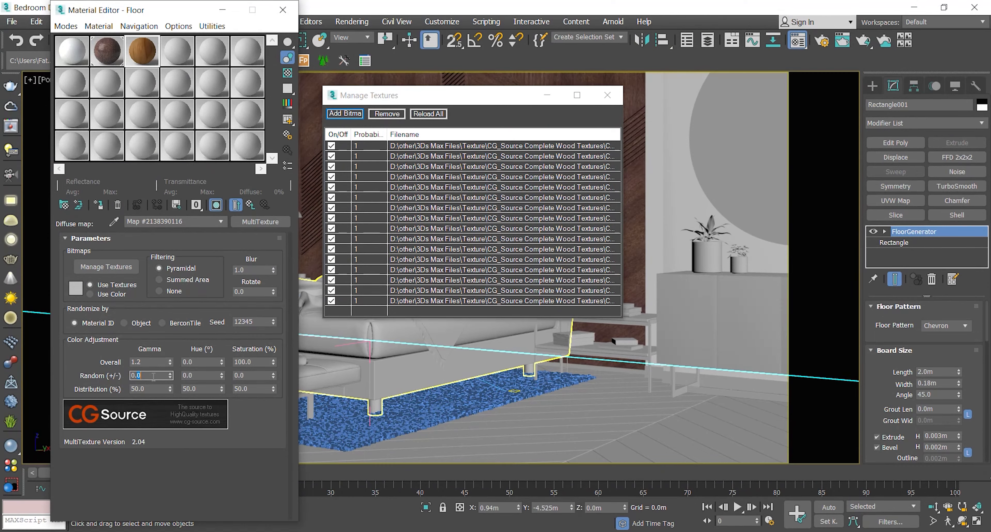
text(0.2)
key(Return)
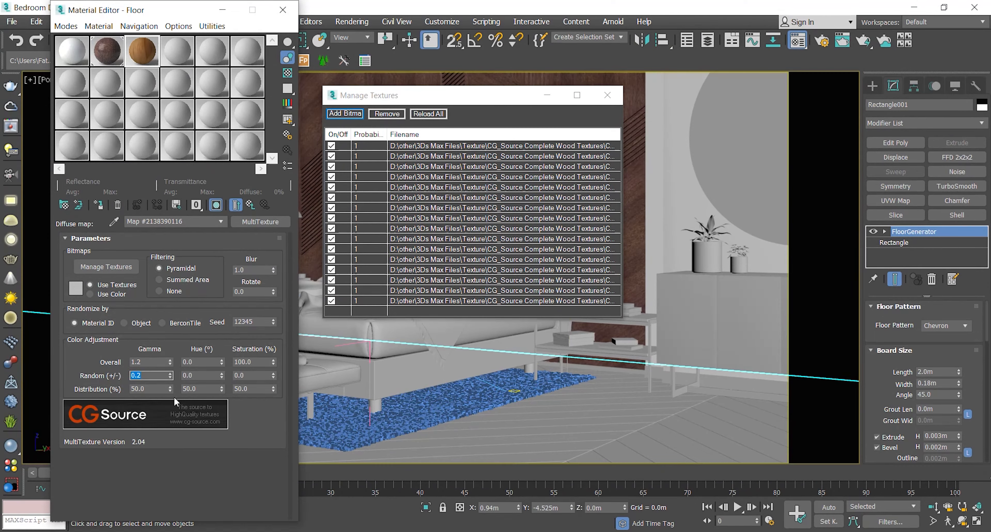
click(252, 269)
text(0.2)
key(Return)
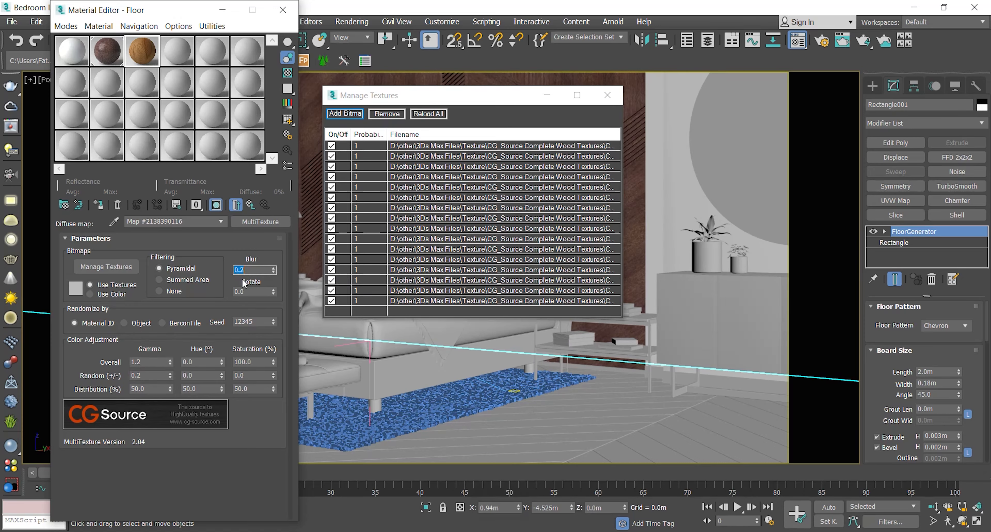
Step: Close the texture list, assign the Floor material to the selected chevron floor, and return to the material's basic parameters
click(615, 96)
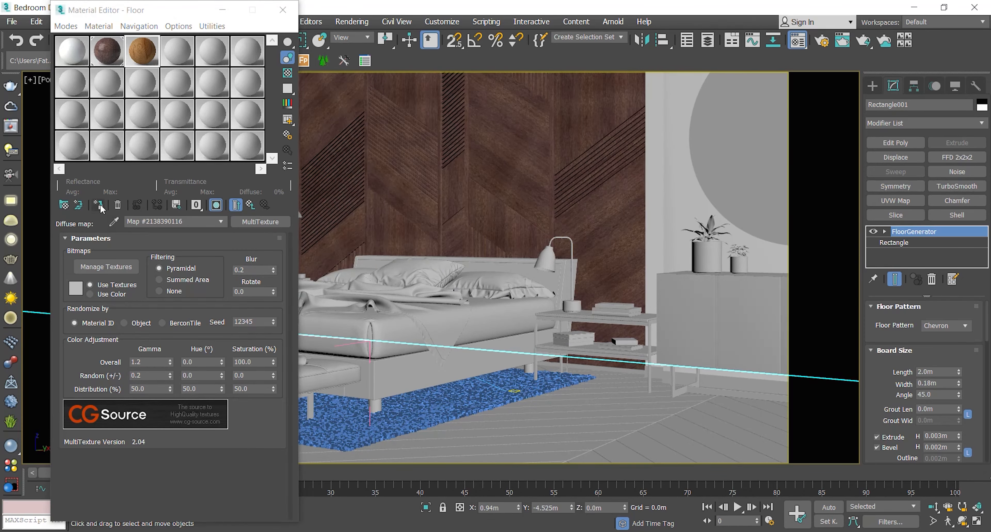
click(100, 206)
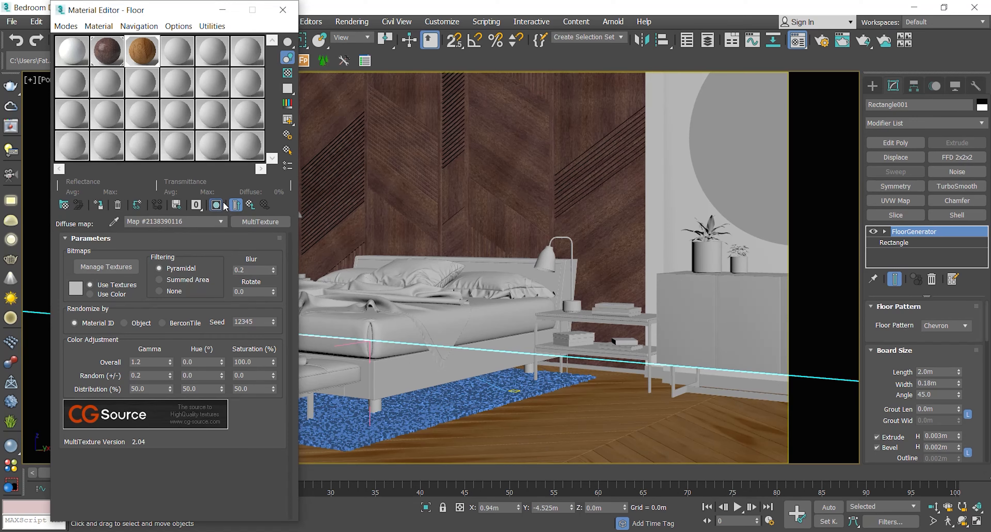
click(249, 205)
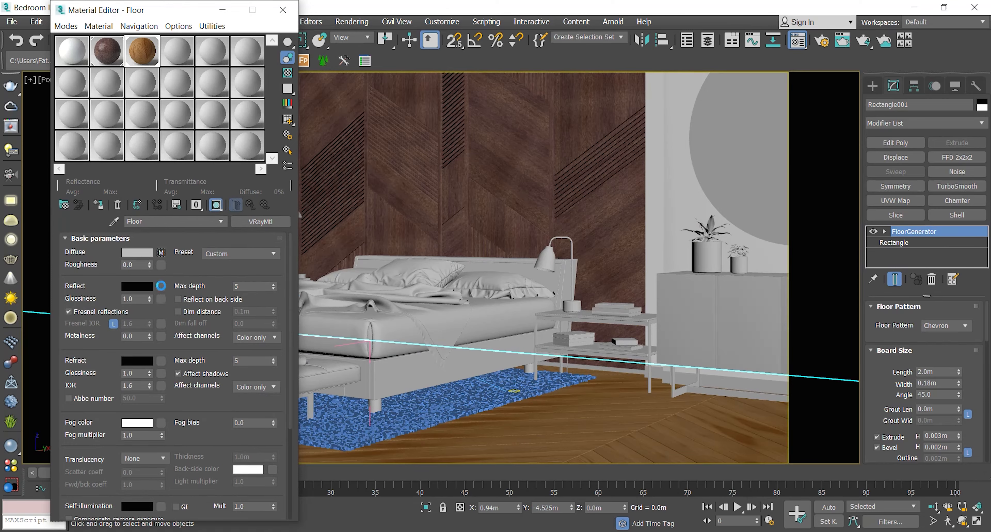
Step: Duplicate the diffuse MultiTexture map into the Reflect slot as a copy and set the copy's blur to 1.0
drag(161, 290, 162, 288)
click(147, 266)
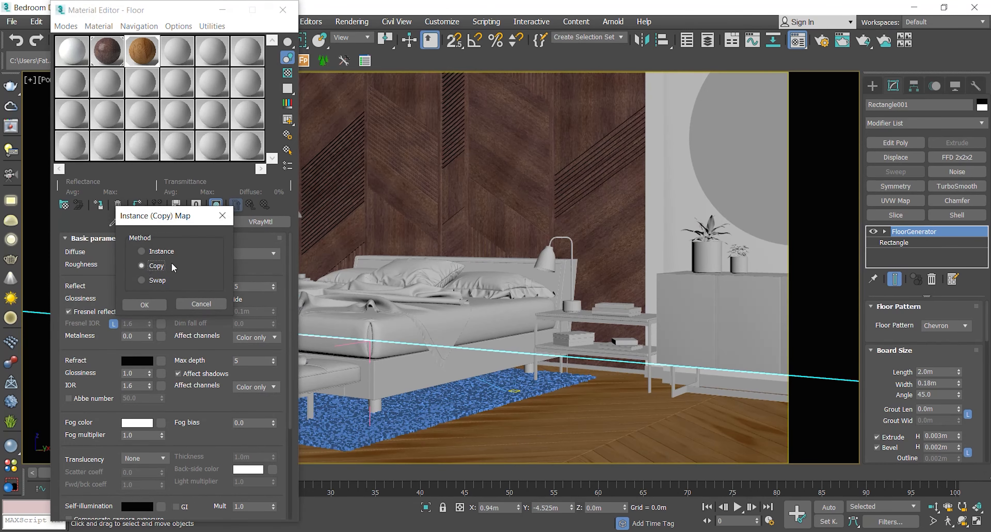
click(149, 304)
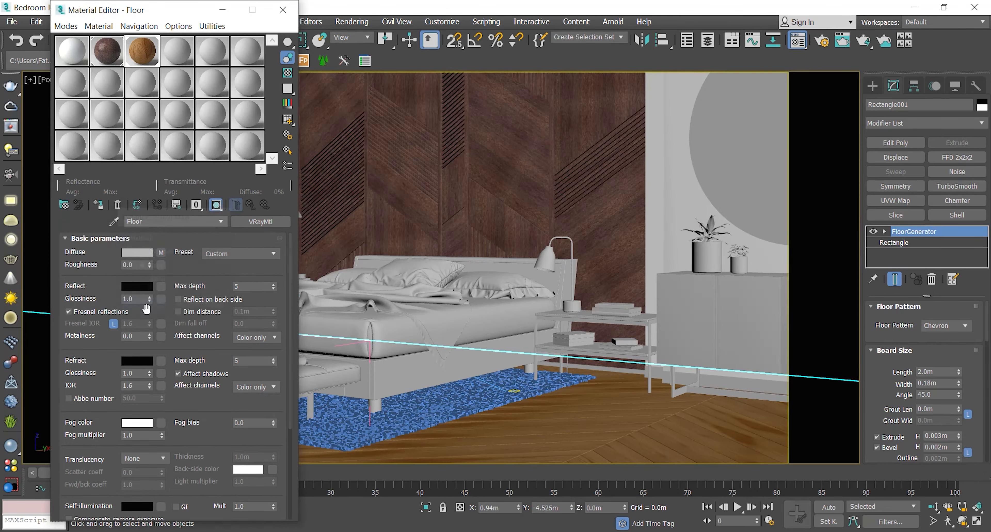
click(162, 287)
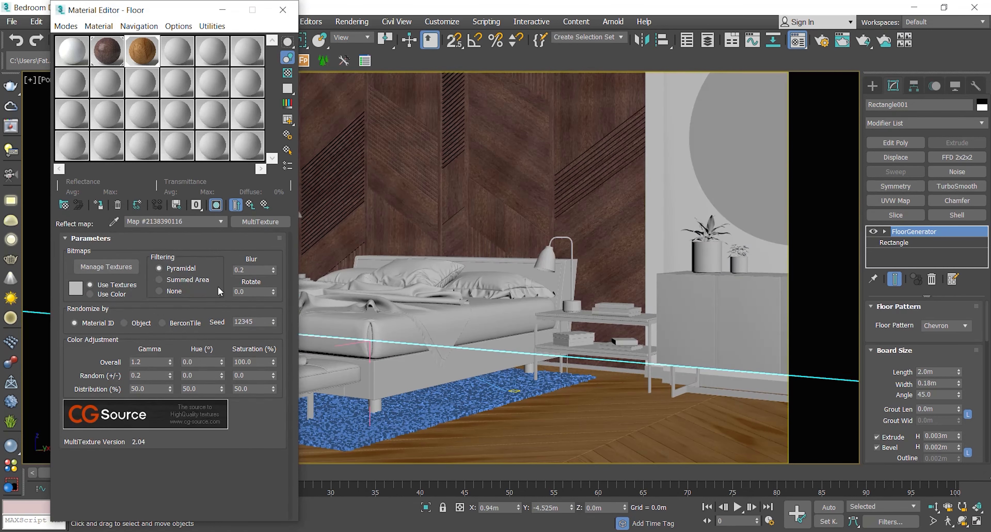
text(1)
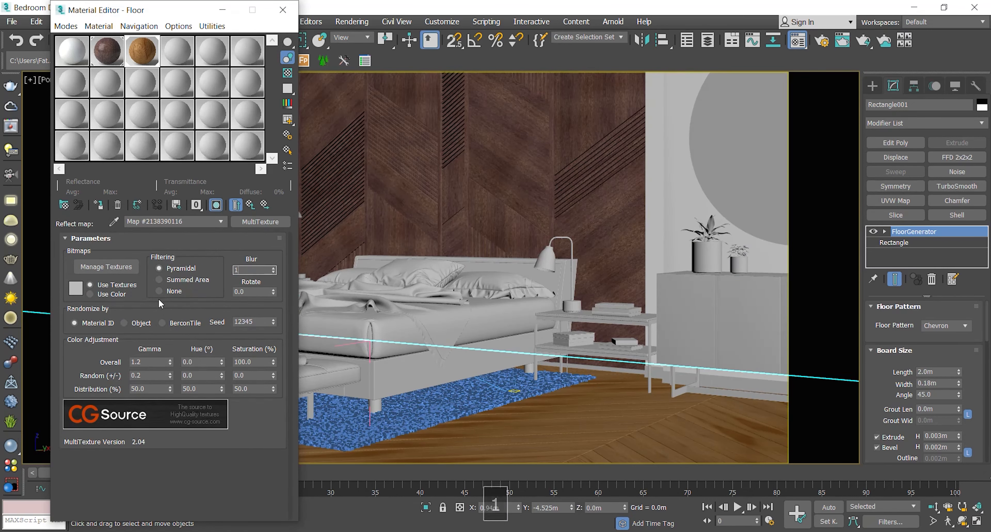
Step: Wrap the reflection map in a Color Correction map, keeping the old map as a sub-map, and set its channels to Monochrome
click(260, 221)
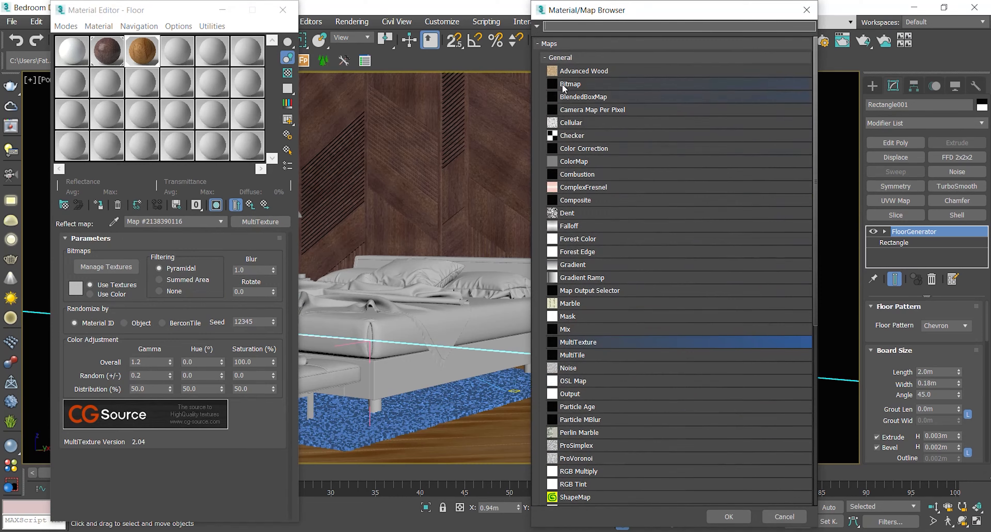
double_click(596, 148)
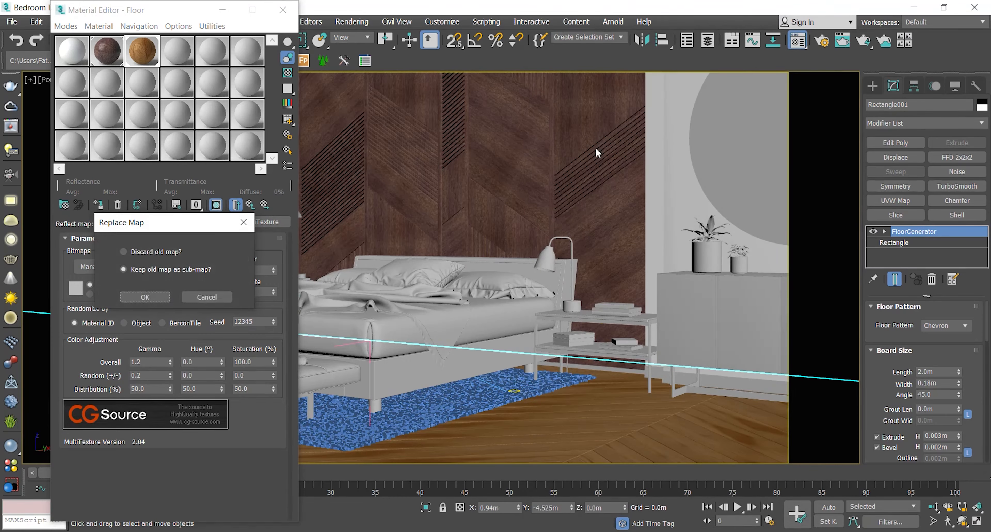
click(133, 298)
click(93, 300)
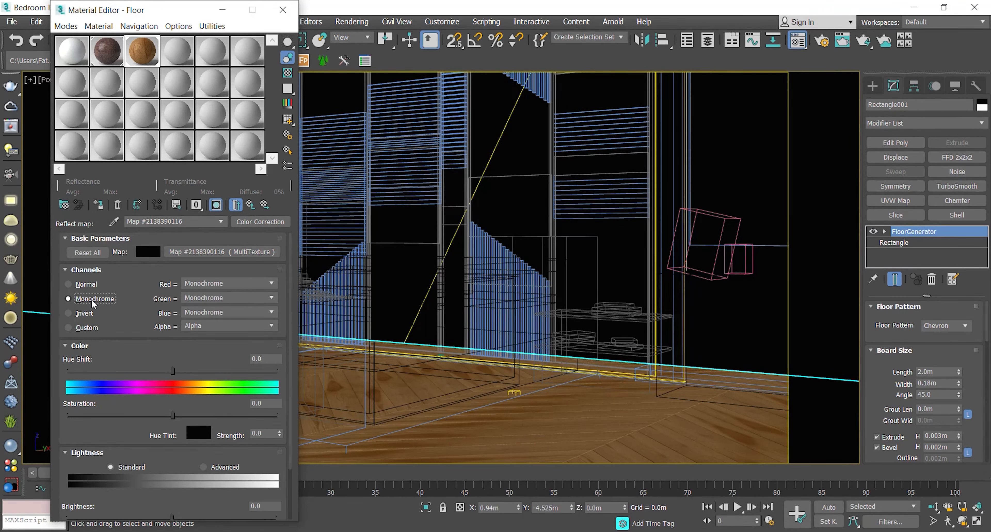
Step: Preview the reflection's Color Correction map on the floor in Normal and Monochrome, and restore the diffuse map's viewport display
click(235, 205)
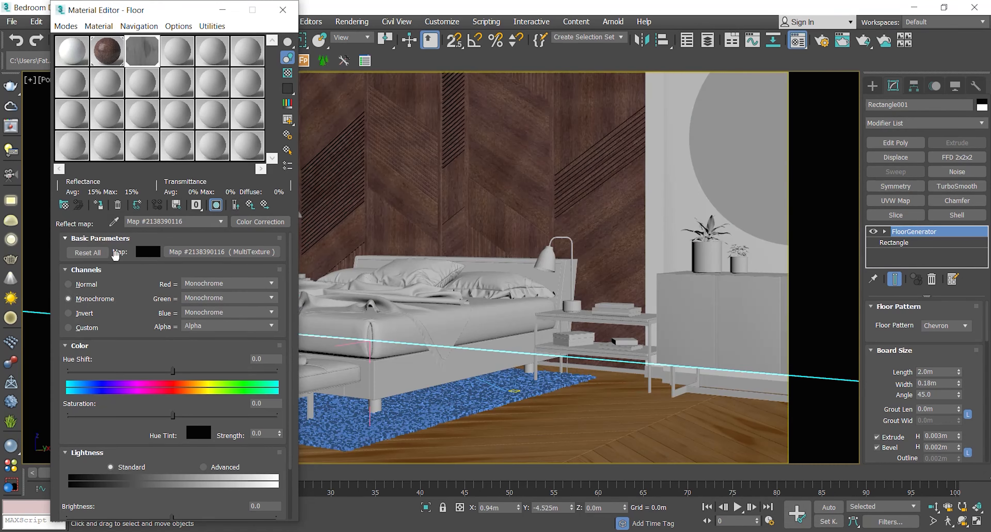
click(217, 206)
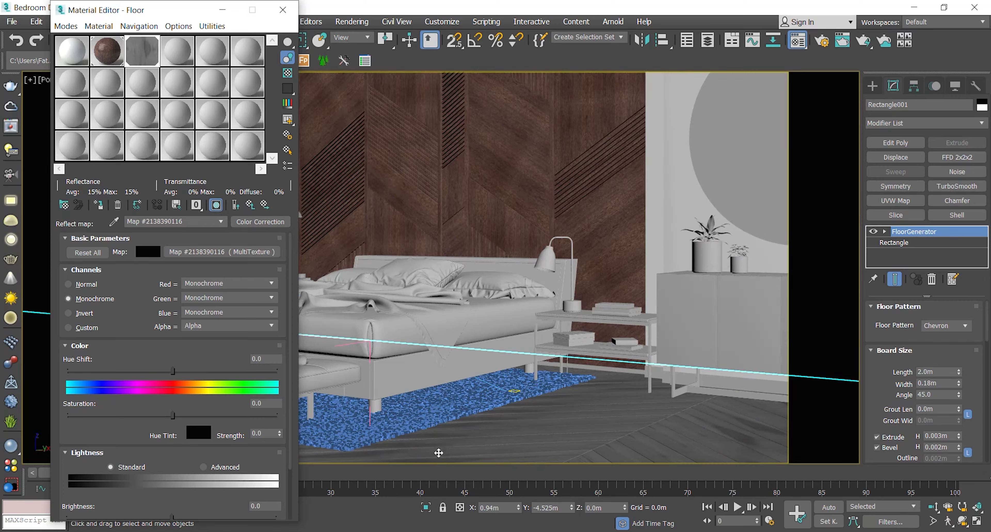
click(68, 284)
click(82, 299)
click(236, 204)
click(251, 204)
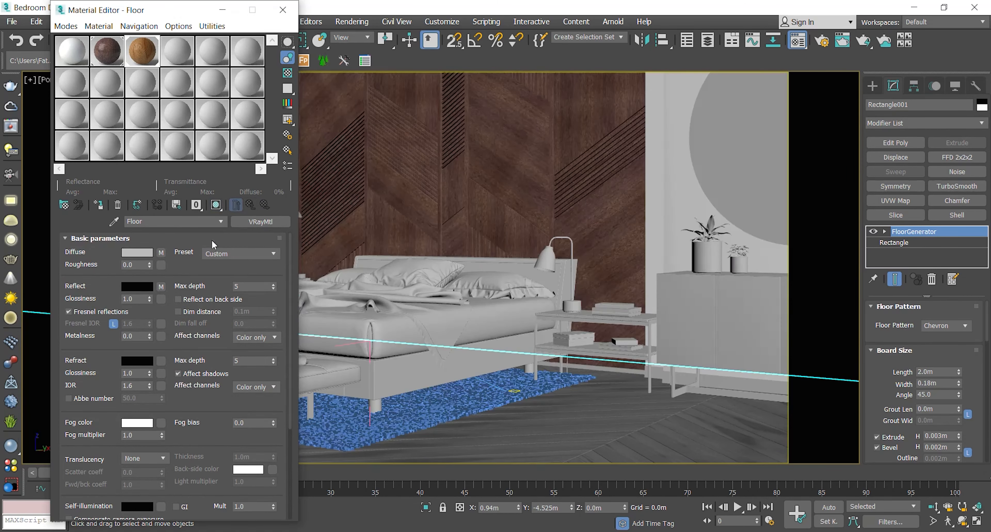
click(161, 253)
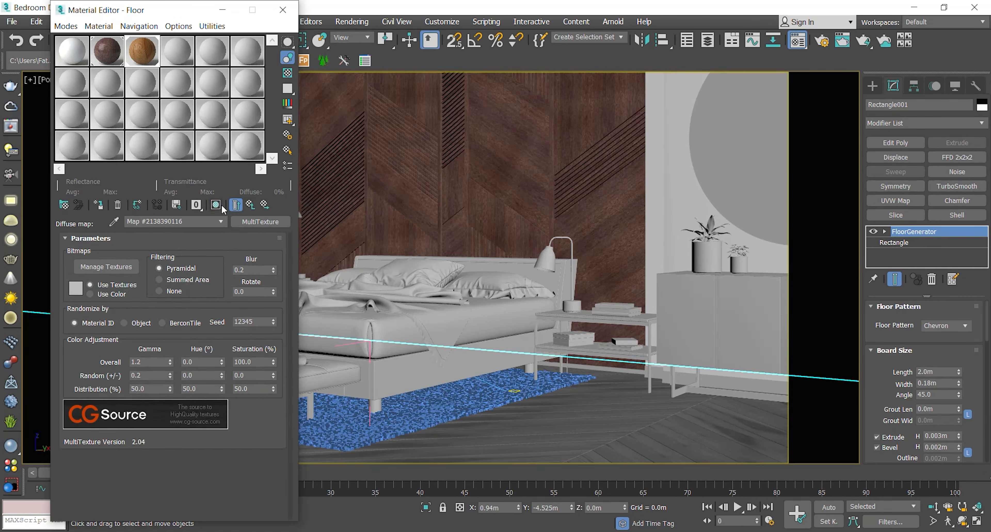
click(250, 205)
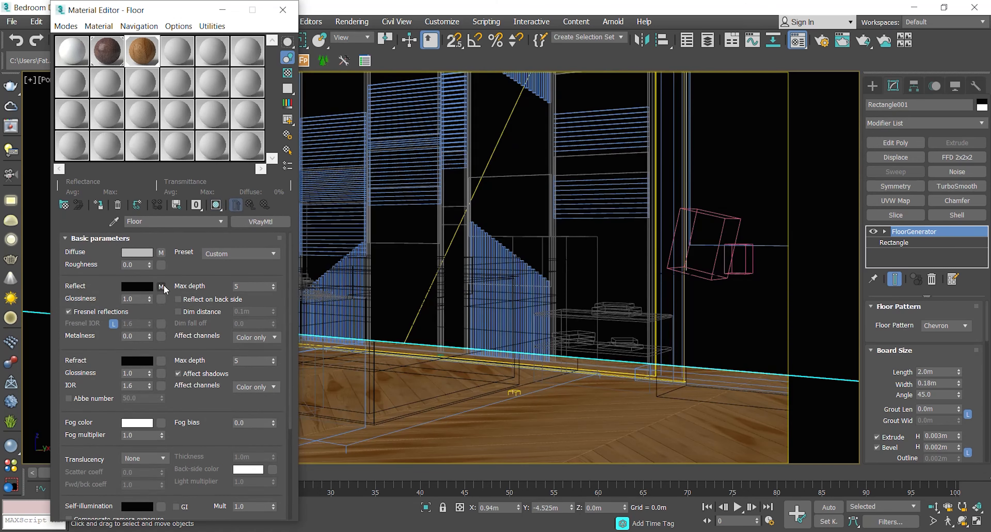
Step: Duplicate the Reflect map into the reflection Glossiness slot as a copy
drag(163, 300, 162, 298)
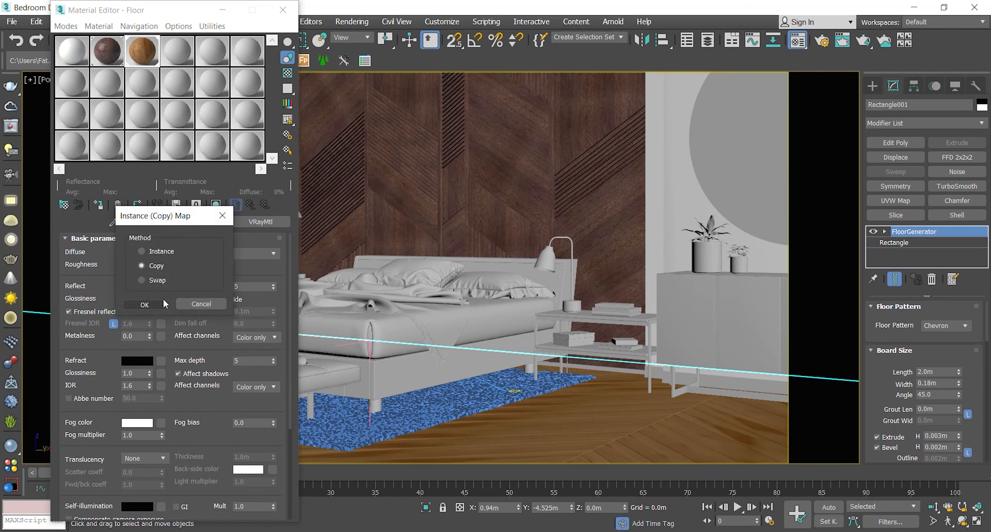
click(145, 304)
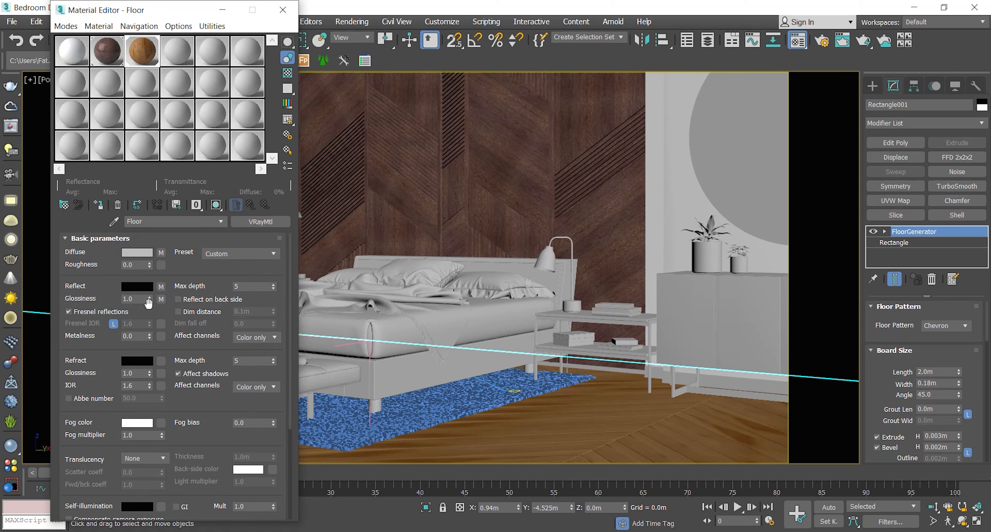
Step: Set the Floor material's reflection glossiness to 0.74 and unlock its Fresnel IOR for editing
double_click(135, 299)
text(0.74)
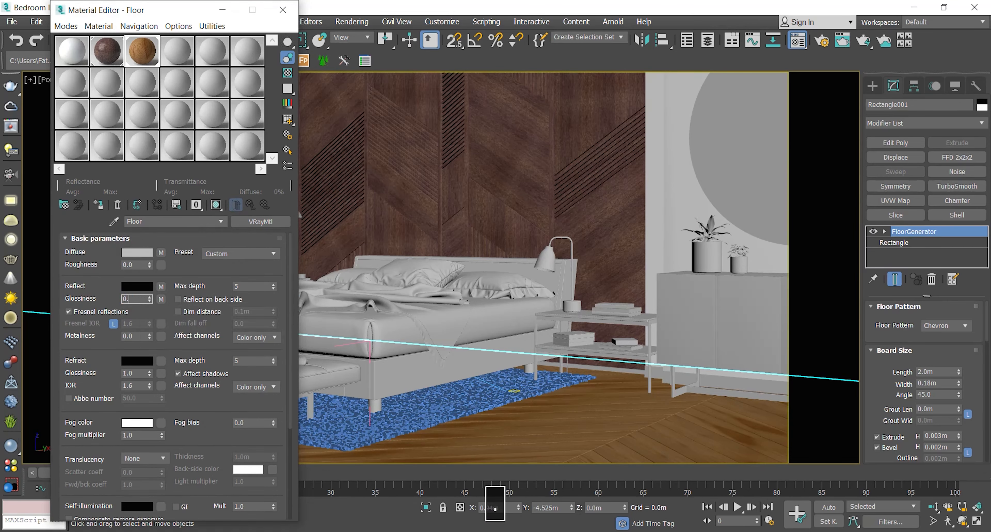
key(Return)
click(114, 324)
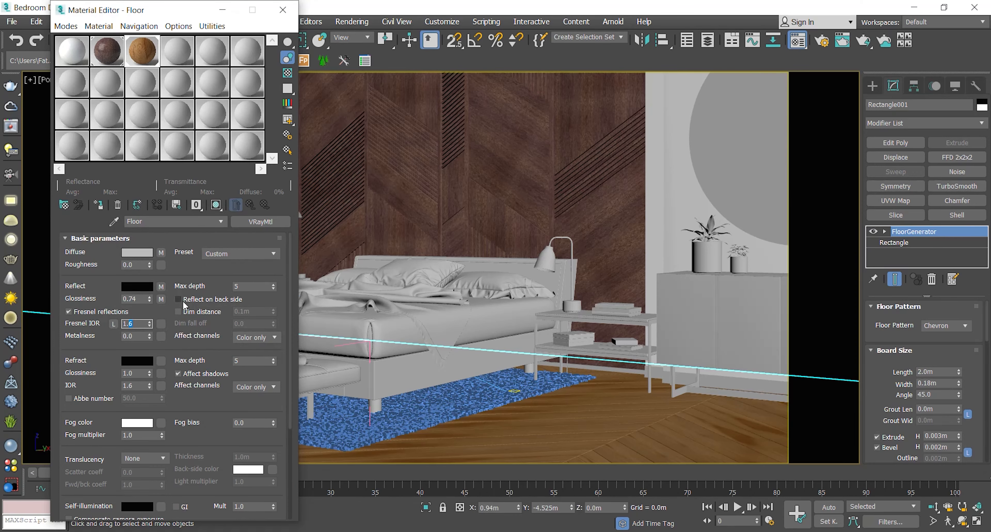
Step: Set the Floor material's Fresnel IOR to 1.5, and its map amounts to 65 for Reflect and 35 for Glossiness
text(5)
scroll(94, 349, down, 1)
scroll(101, 369, up, 1)
scroll(118, 182, down, 5)
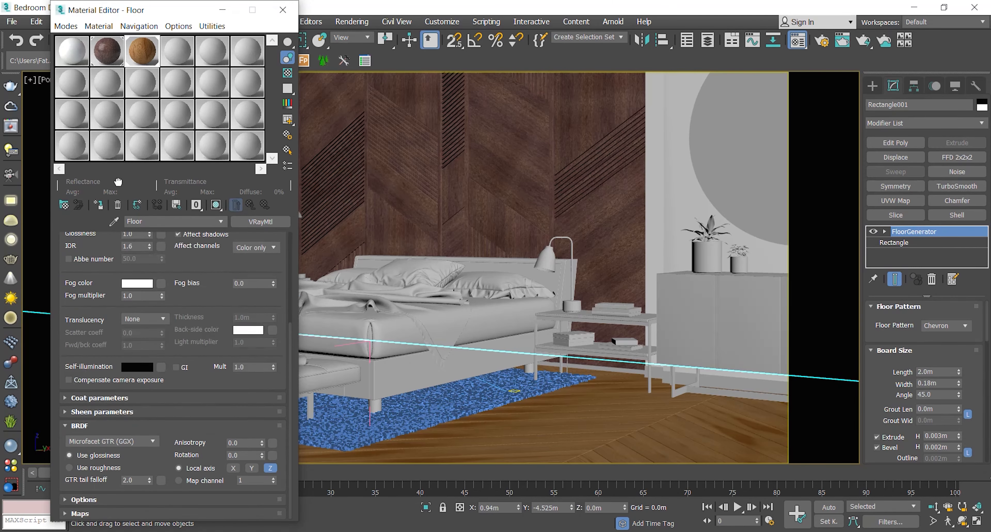
click(79, 513)
scroll(72, 285, up, 3)
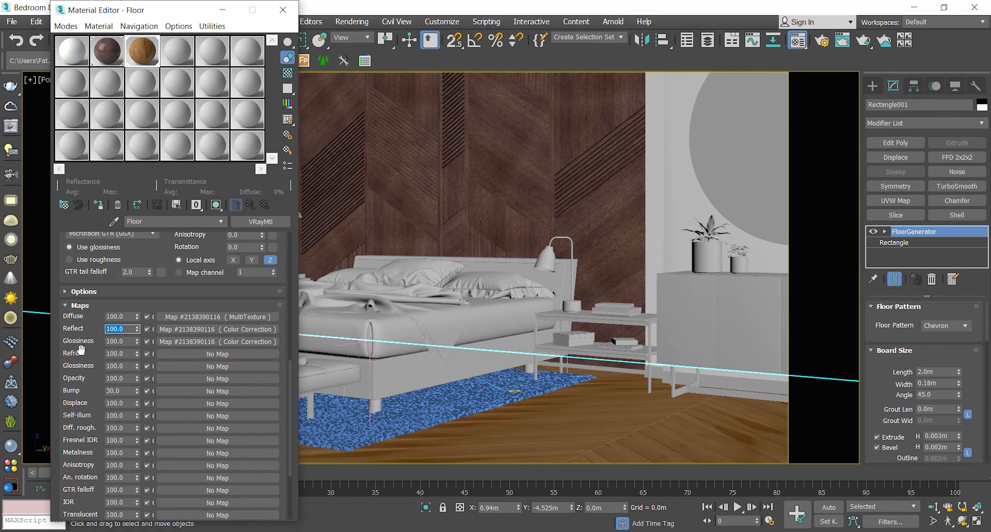
text(65)
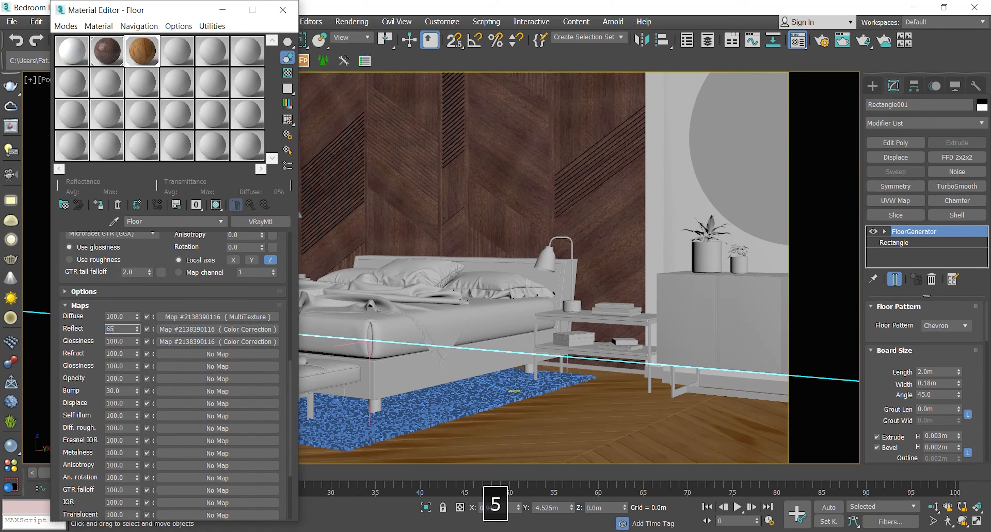
key(Return)
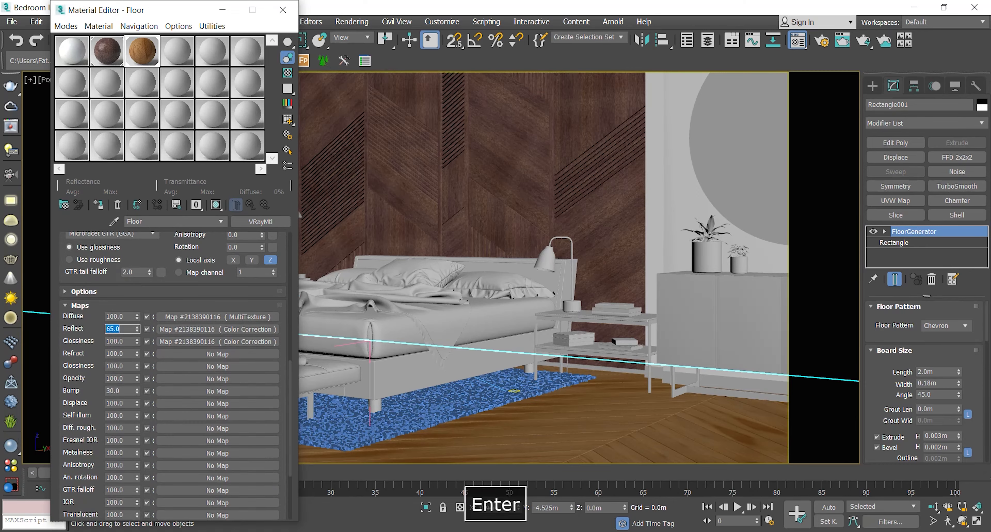
click(129, 342)
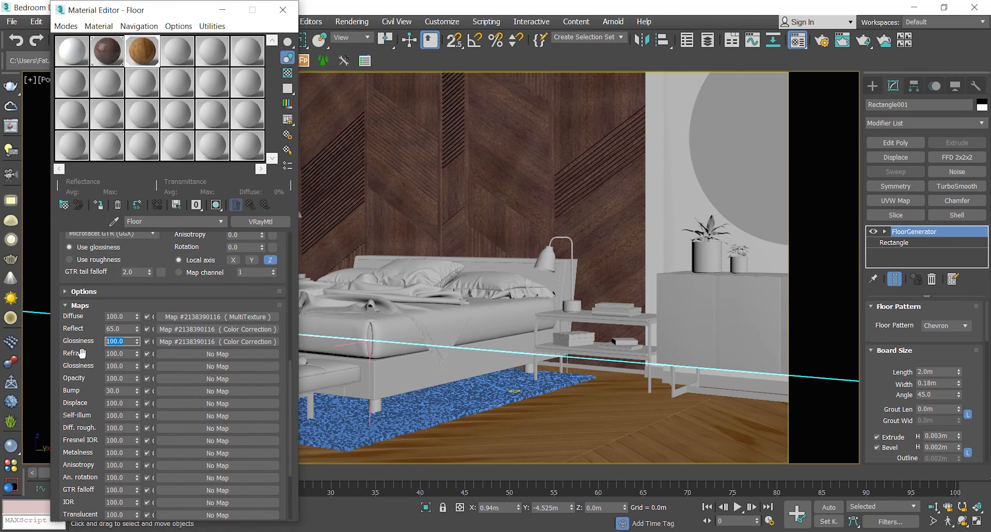
text(35)
key(Return)
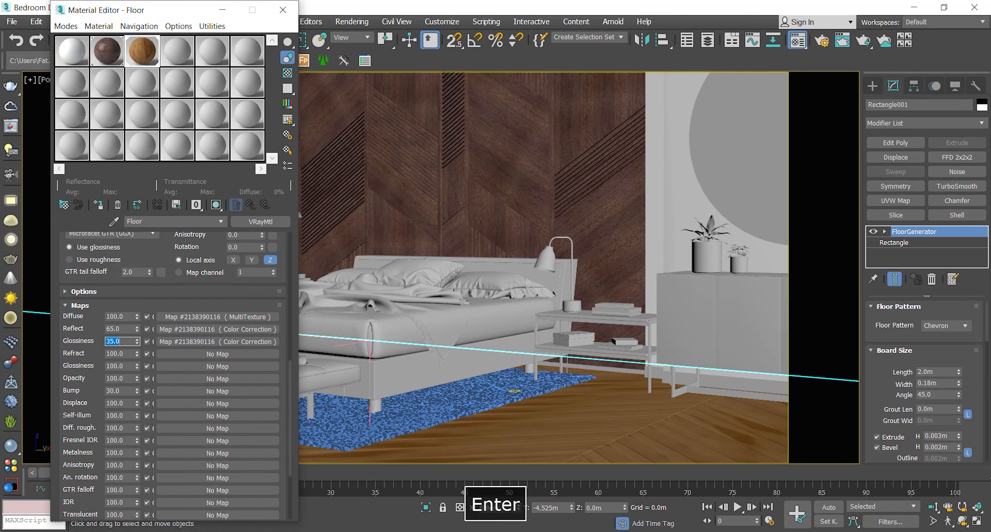
Step: Duplicate the Floor material's reflection Glossiness map into its Bump slot
drag(79, 362, 79, 358)
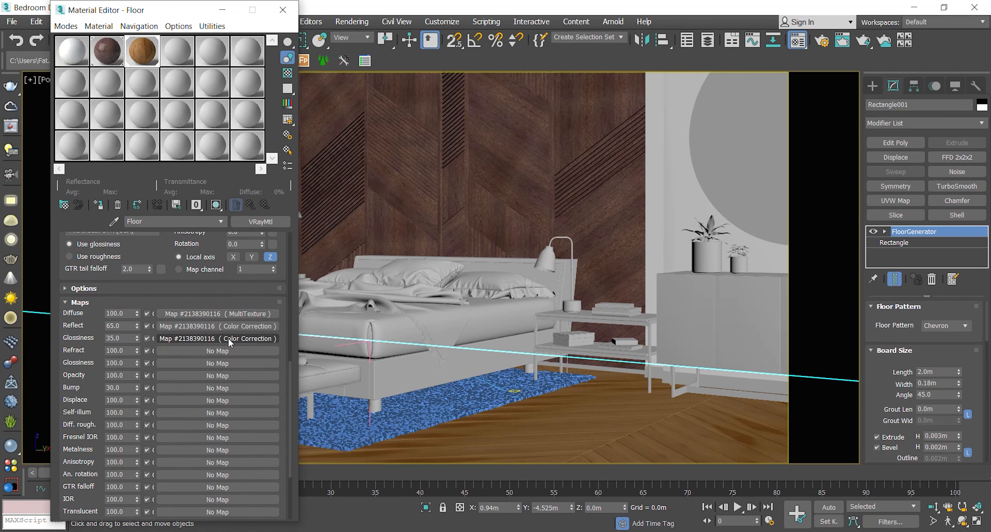
drag(228, 338, 229, 388)
click(143, 251)
click(148, 303)
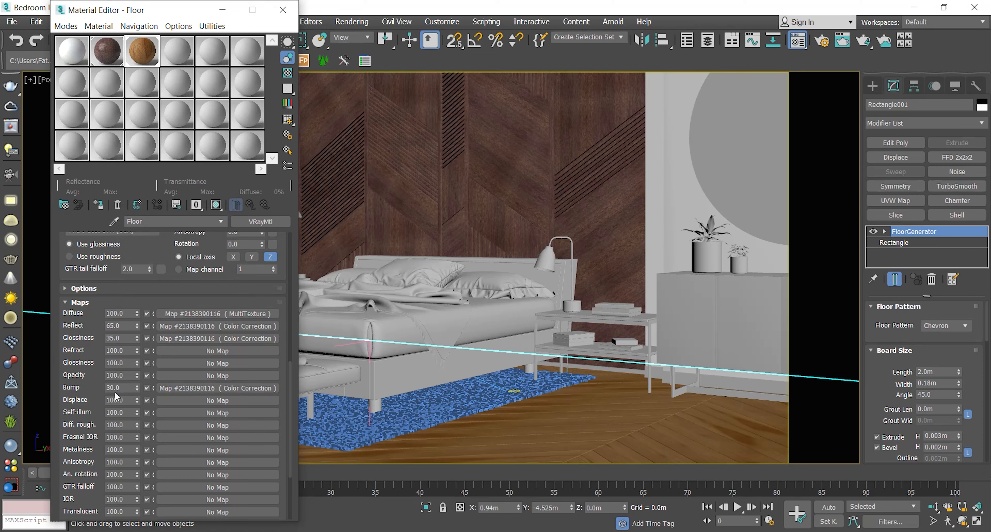
drag(121, 388, 102, 387)
drag(77, 391, 79, 466)
Step: Convert the Floor material to a VRayBlendMtl, keeping the old material as sub-material, and add a VRayMtl as the first coat
click(250, 224)
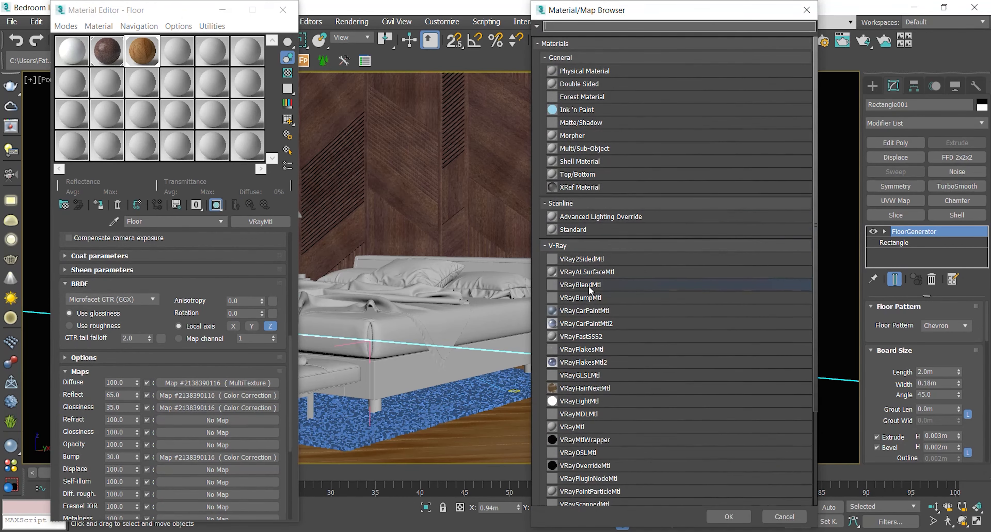
double_click(570, 286)
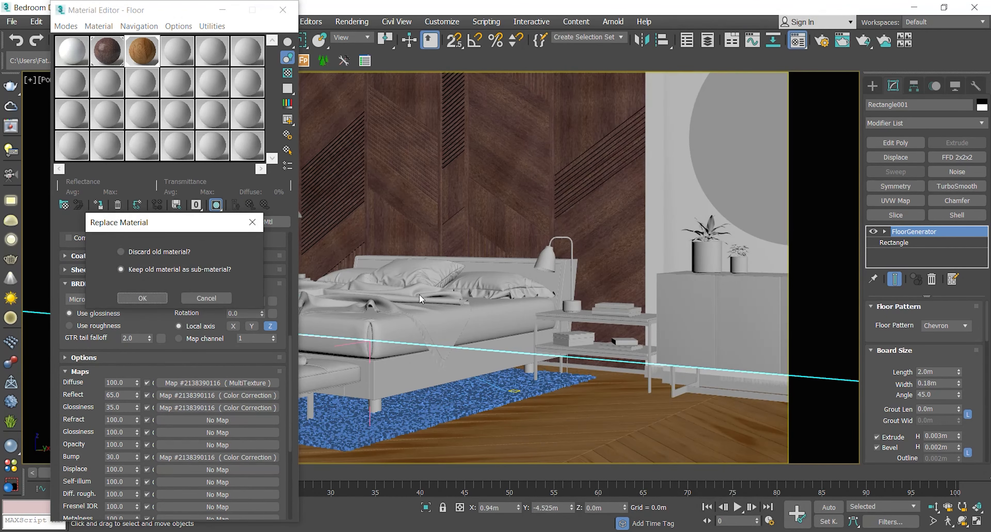
click(153, 298)
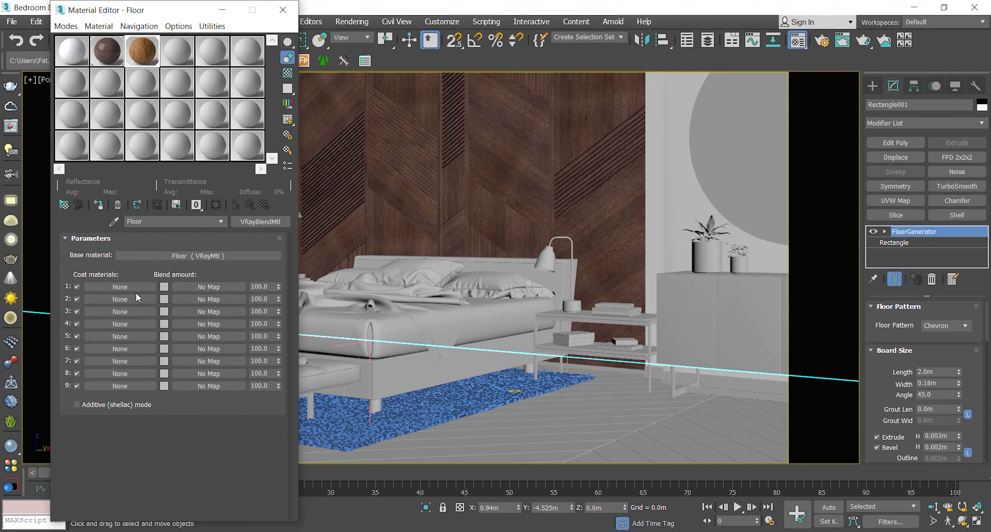
click(128, 286)
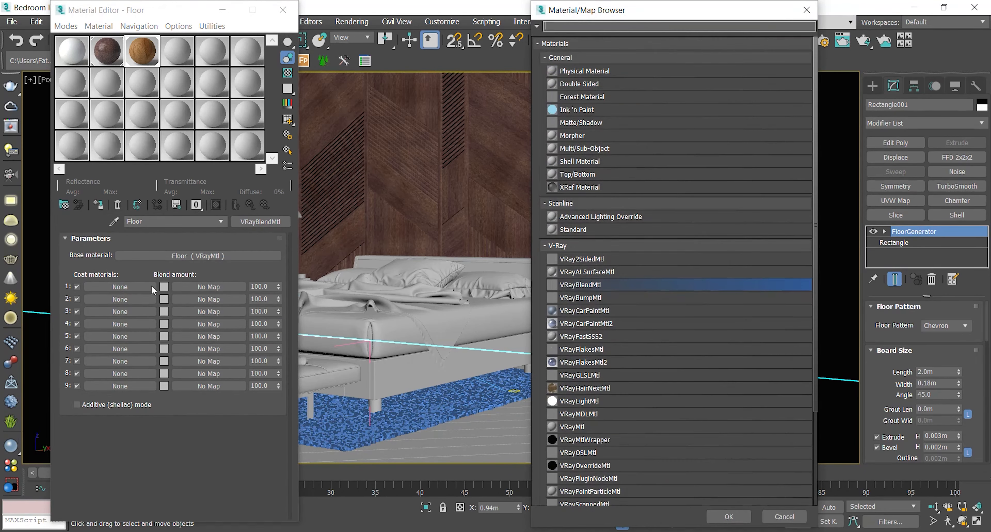
double_click(582, 426)
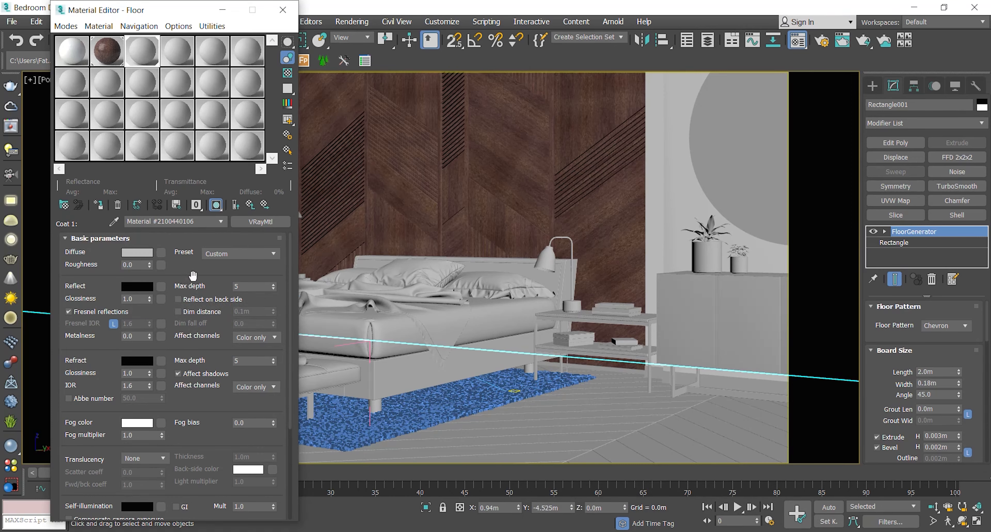
Step: Assign a map to the coat material's Reflect slot and set its reflection glossiness to 0.74
key(F8)
drag(364, 509, 161, 287)
drag(138, 298, 105, 298)
text(0.74)
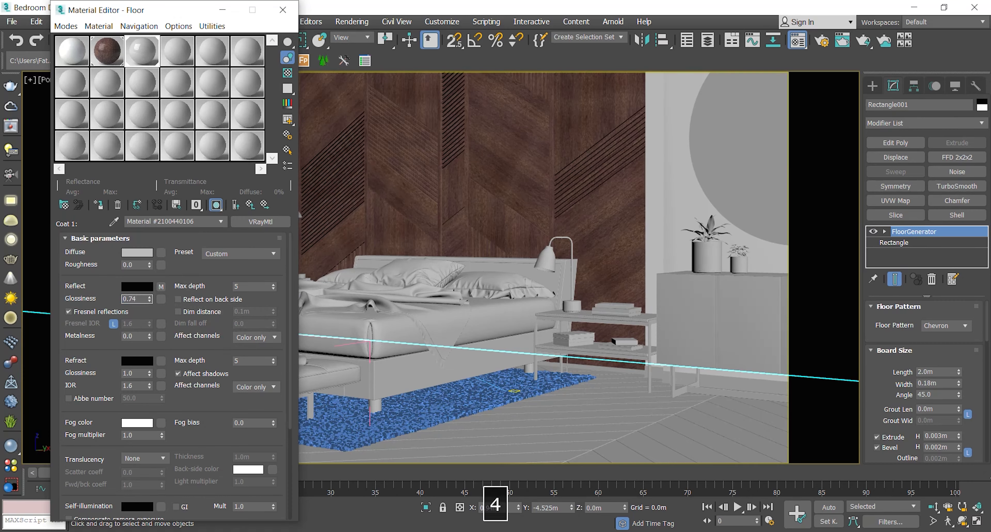
key(Return)
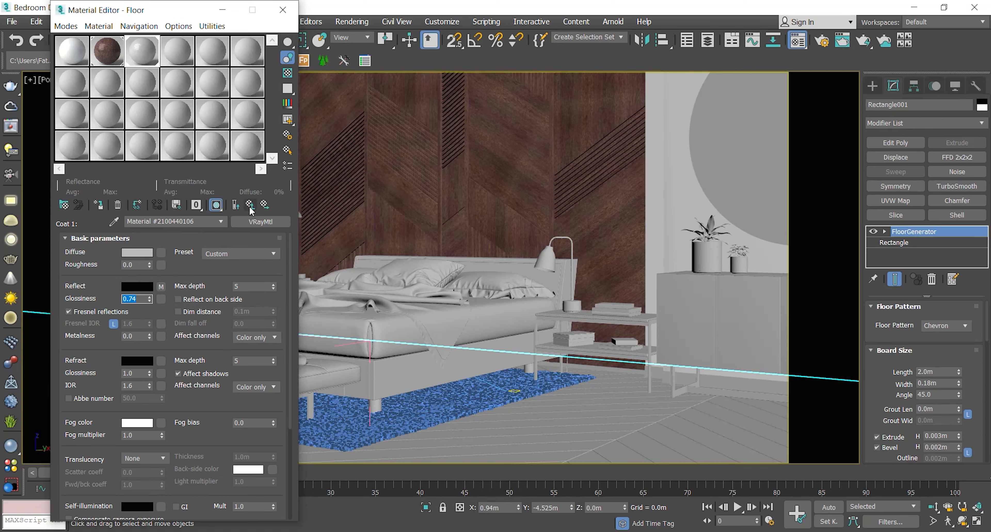
Step: Set the coat material's diffuse color to black and return to the parent blend material
click(150, 253)
drag(338, 125, 339, 76)
click(443, 186)
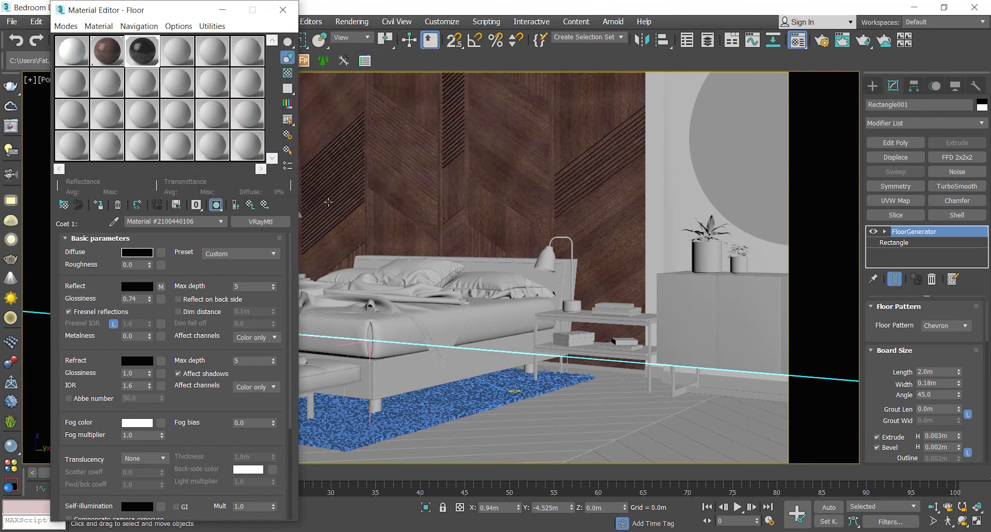
click(250, 205)
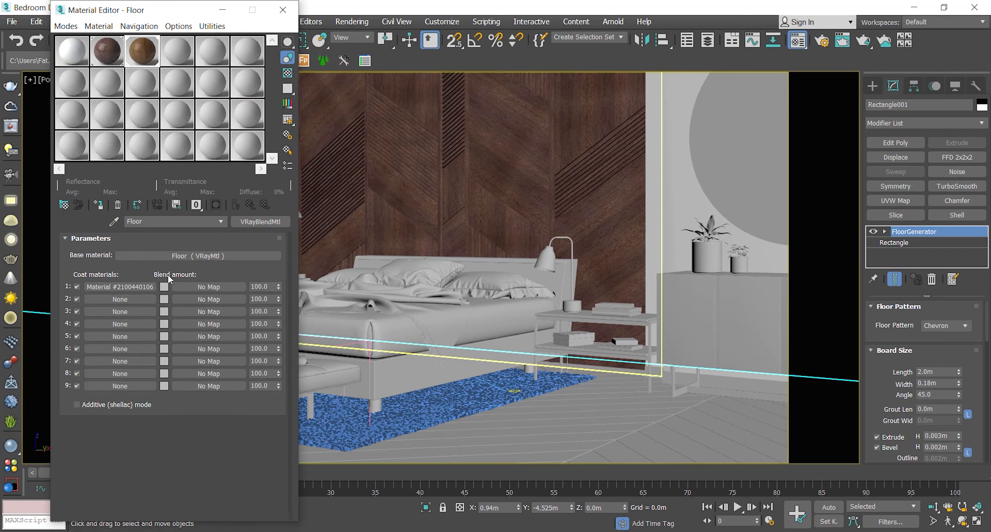
Step: Enable Additive (shellac) mode, set the first coat's blend amount color to white, and check the enlarged Floor preview
click(77, 405)
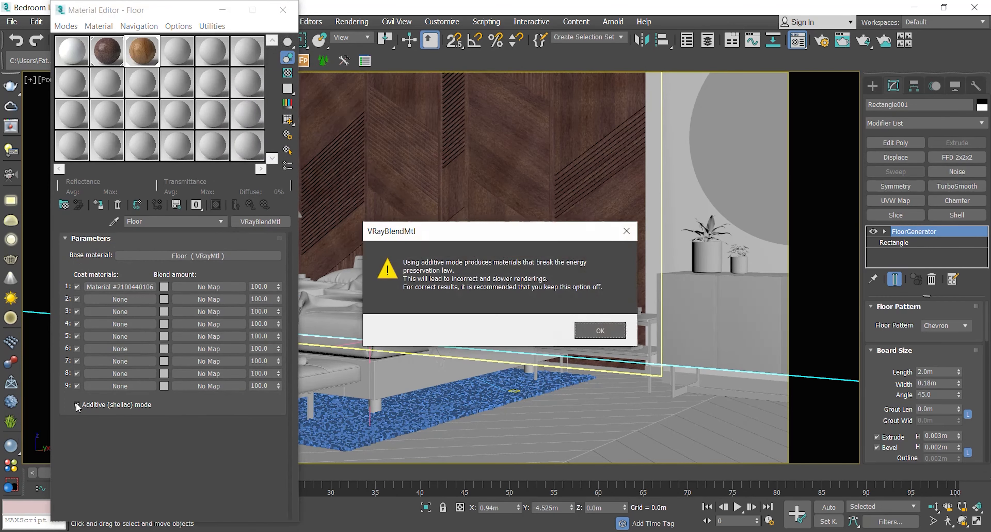
click(599, 330)
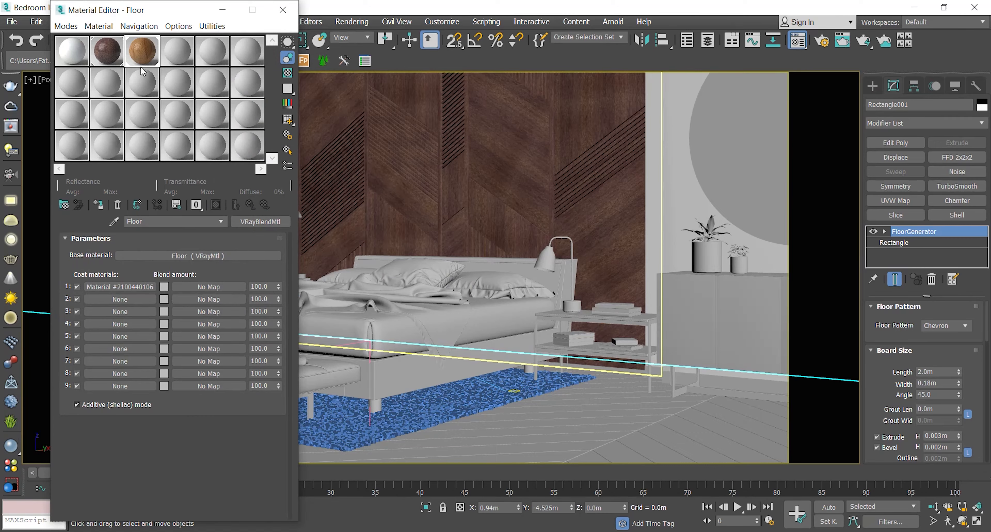
click(164, 287)
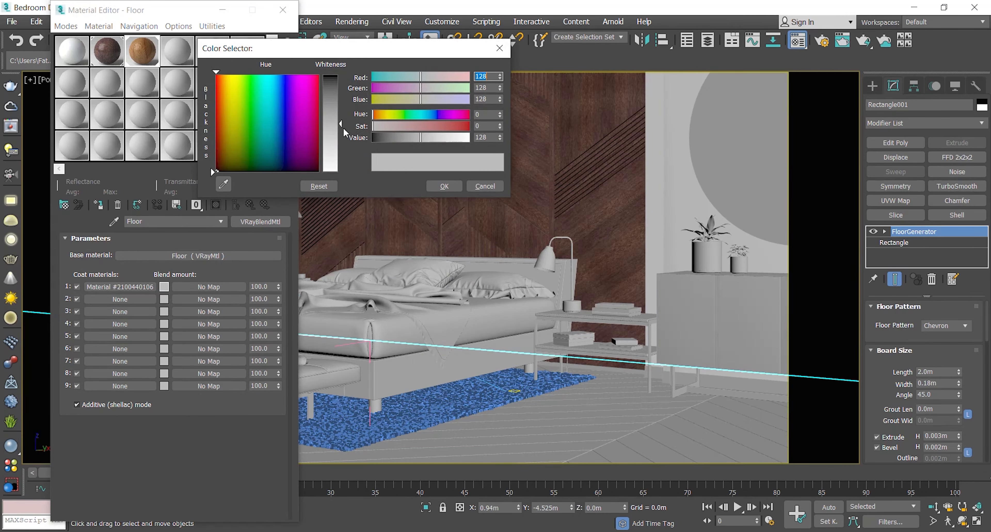
drag(336, 53, 441, 17)
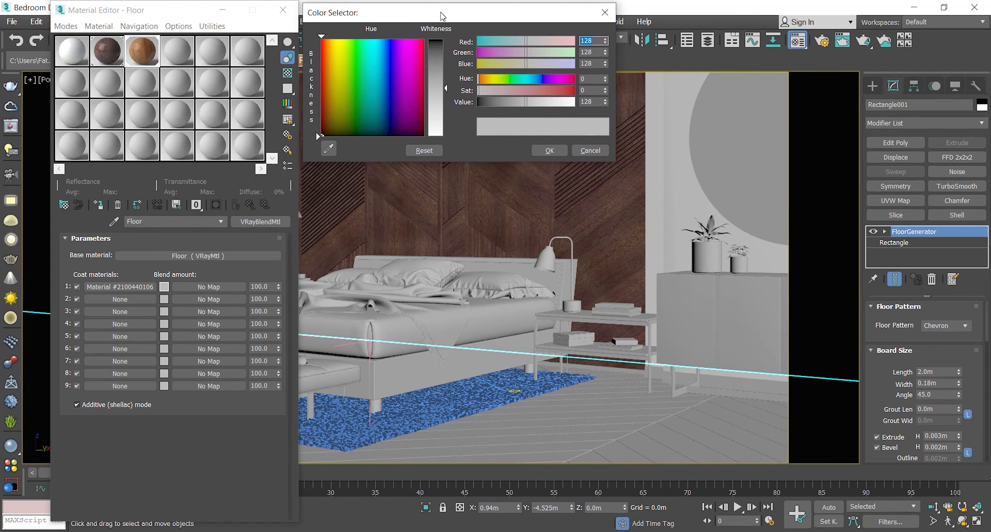
drag(447, 88, 446, 136)
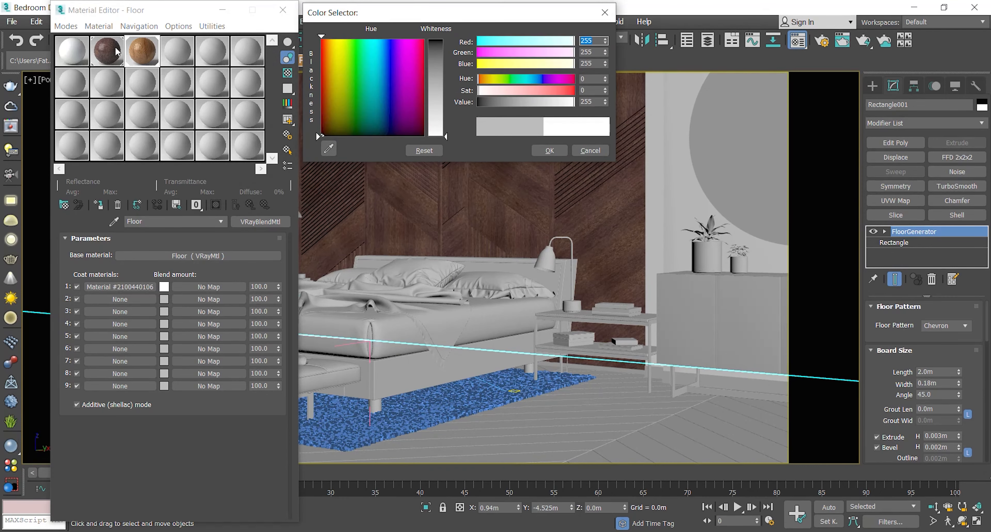
double_click(154, 44)
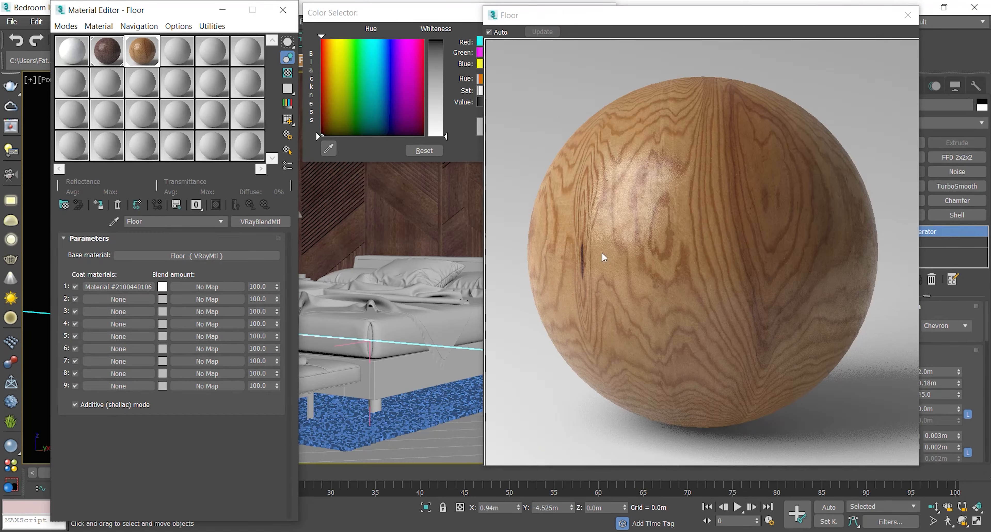
click(908, 15)
click(550, 152)
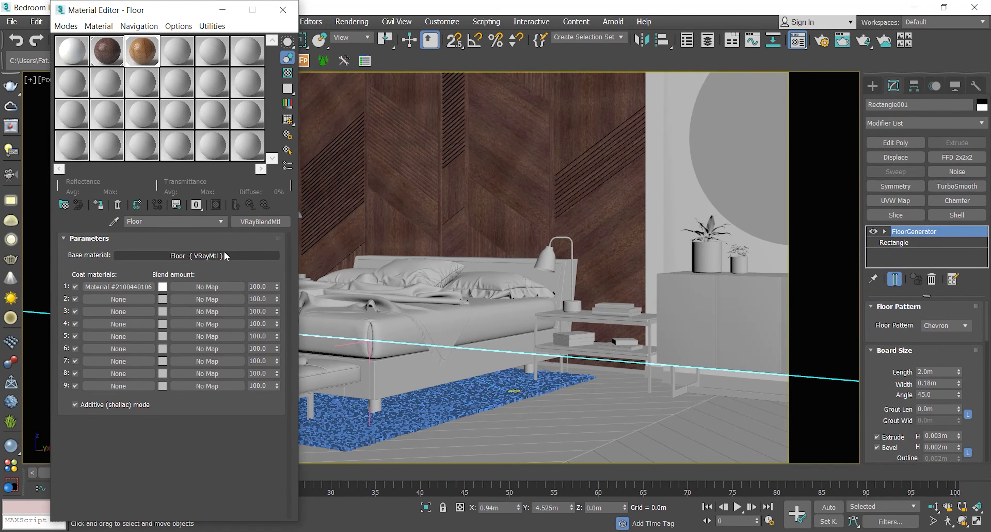
Step: Show the blend's base wood material on the floor in the viewport, and close the Material Editor
click(609, 401)
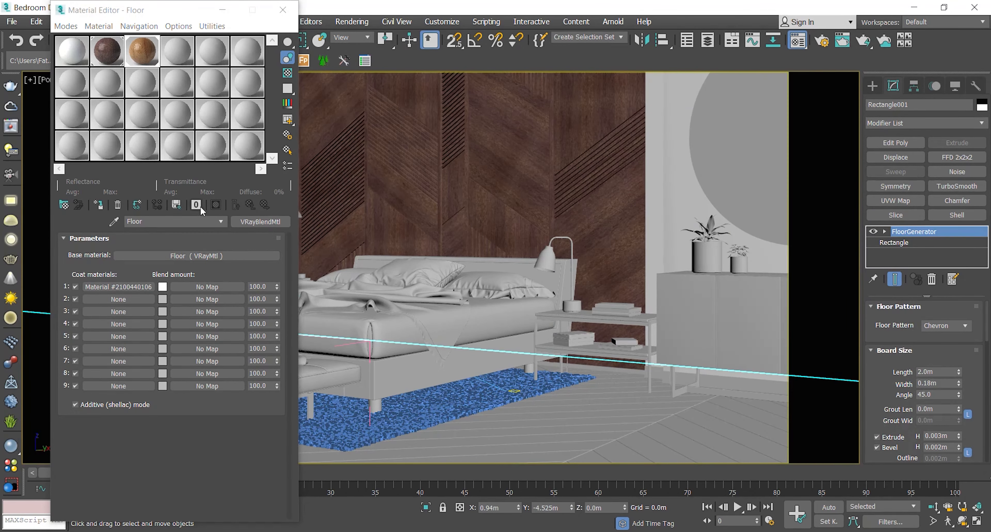
click(188, 256)
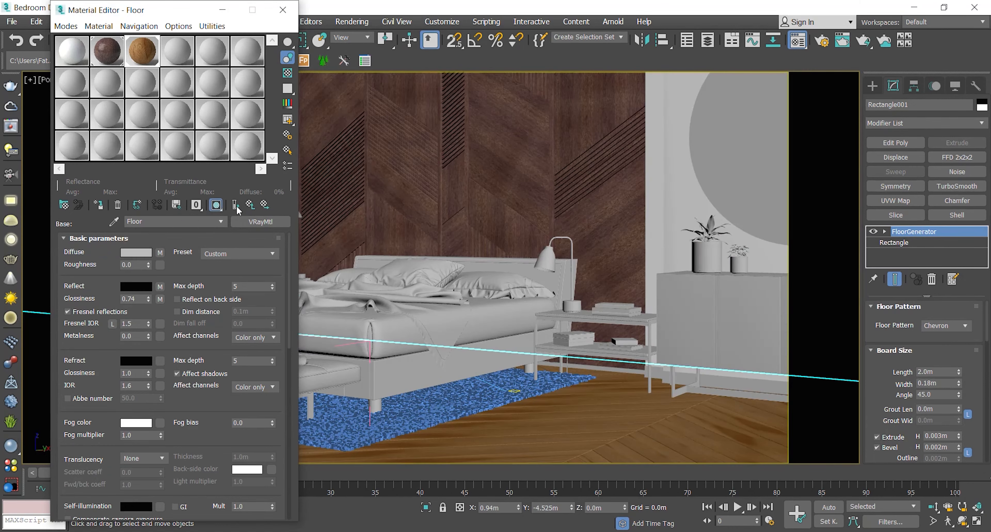
click(236, 205)
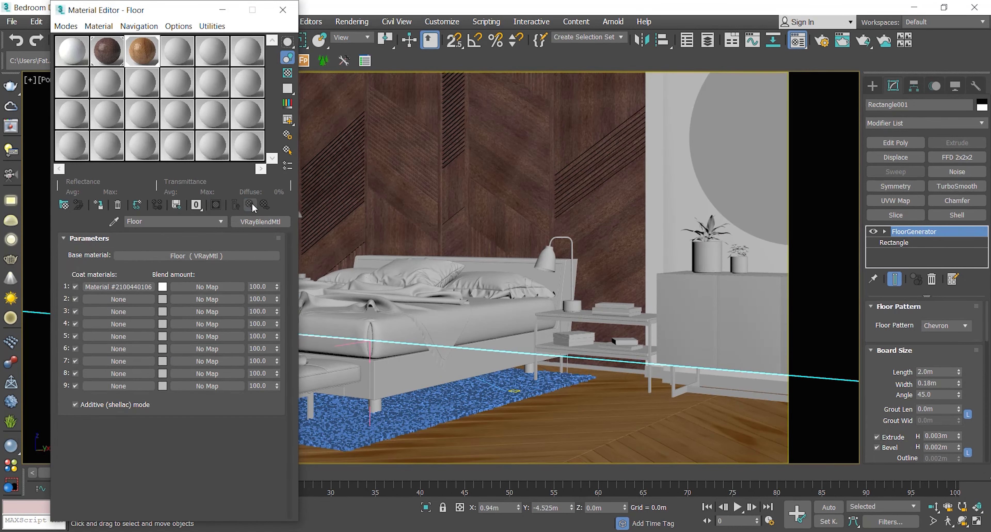
mouse_move(185, 12)
mouse_down()
mouse_move(225, 18)
mouse_move(181, 18)
mouse_up()
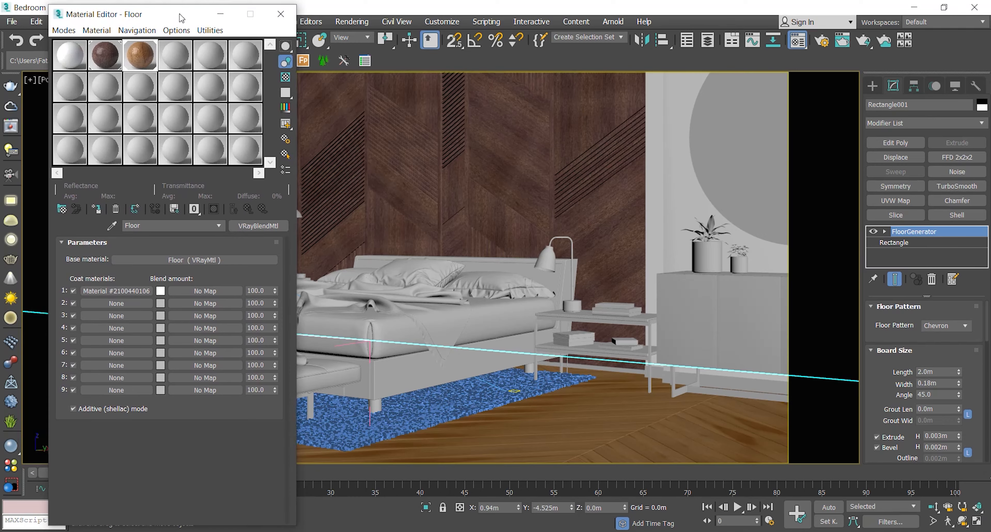
click(281, 14)
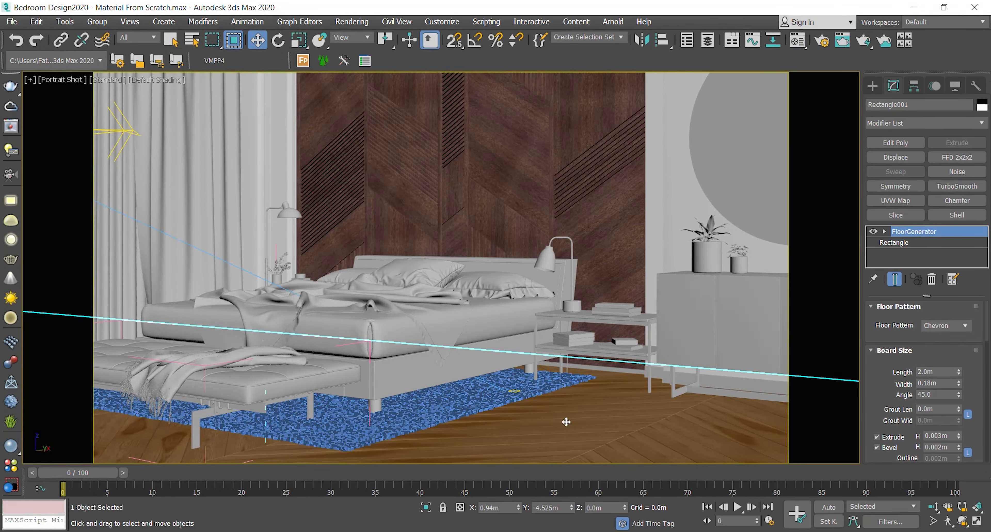
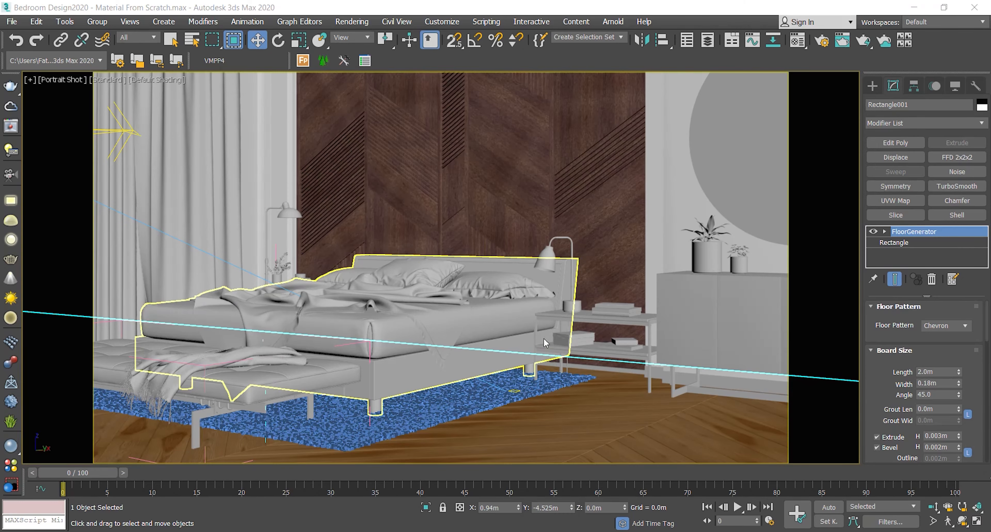
Step: Select the round wall mirror and name the next unused VRayMtl material Mirror
click(716, 180)
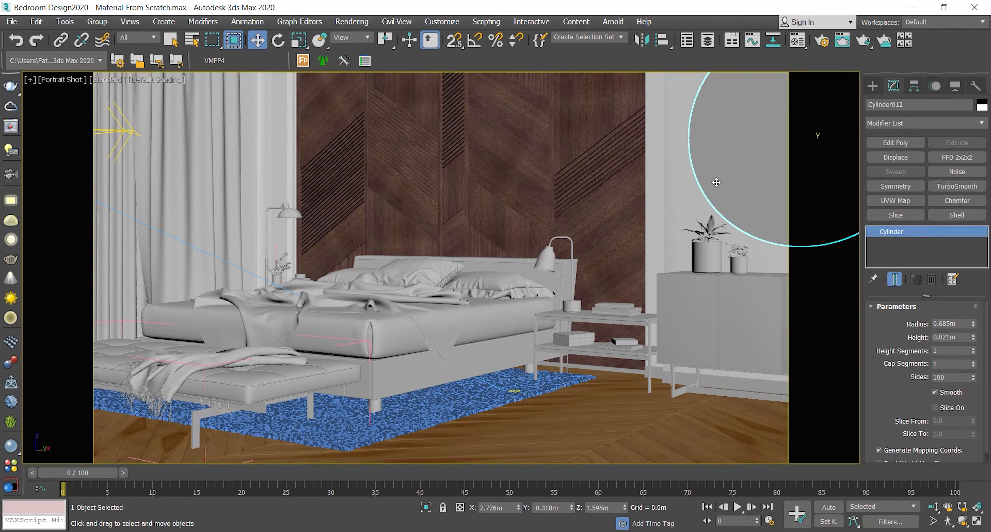
key(m)
click(175, 57)
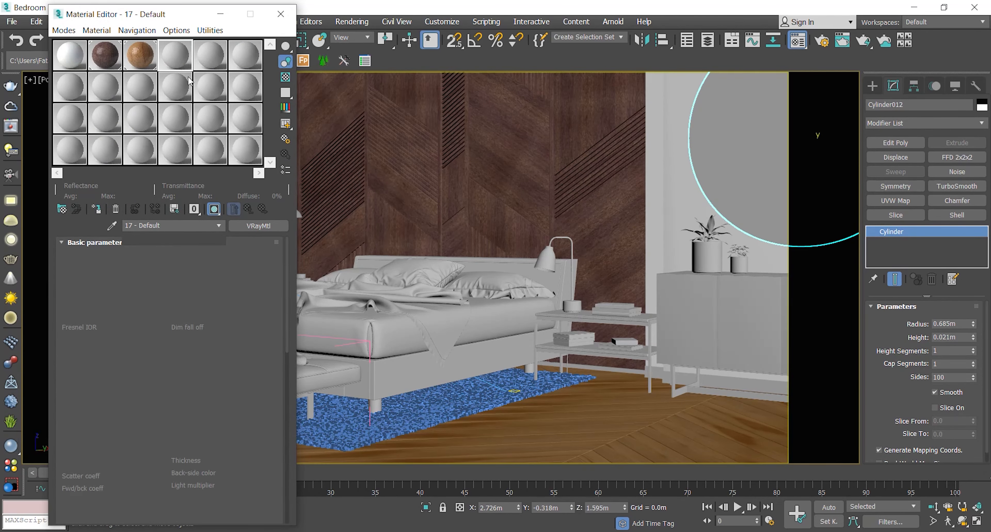
text(Mirror)
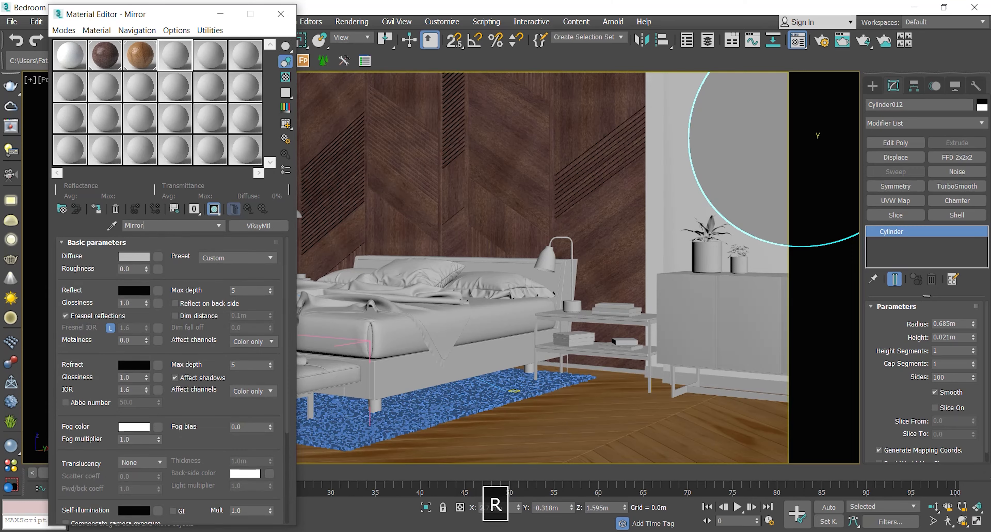
key(Return)
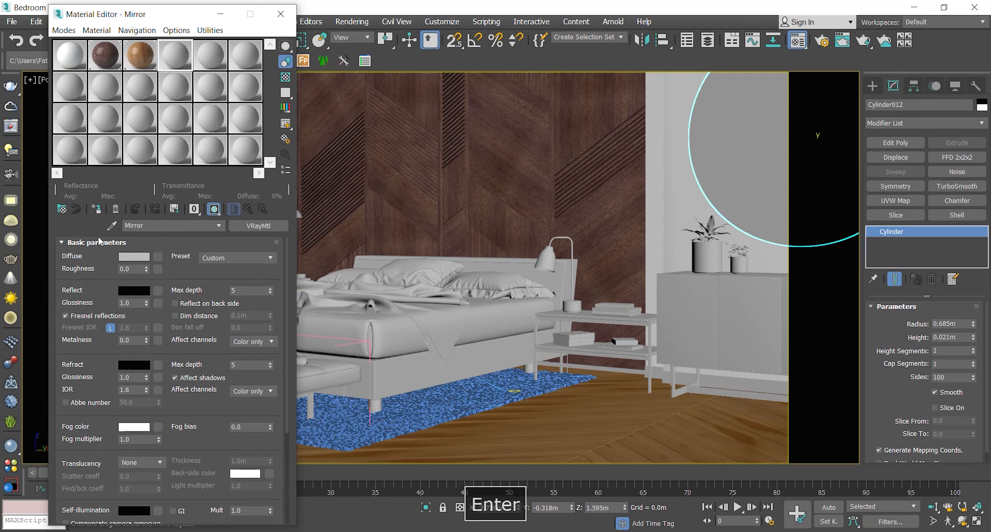
Step: Set the Mirror material's diffuse color to black
click(134, 256)
drag(434, 103, 434, 38)
click(550, 151)
Step: Set the Mirror material's reflection color to near-white with a value of 248
click(132, 292)
click(581, 102)
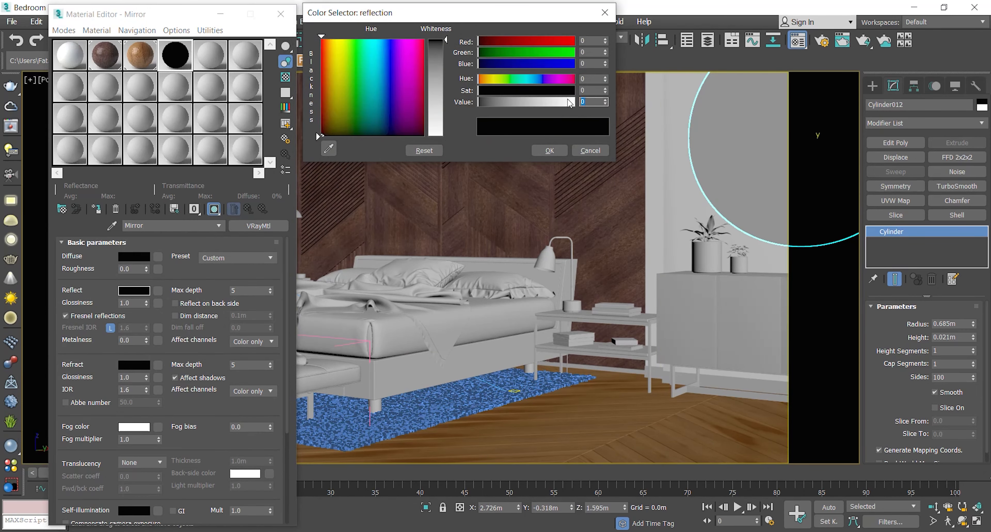
text(248)
key(Tab)
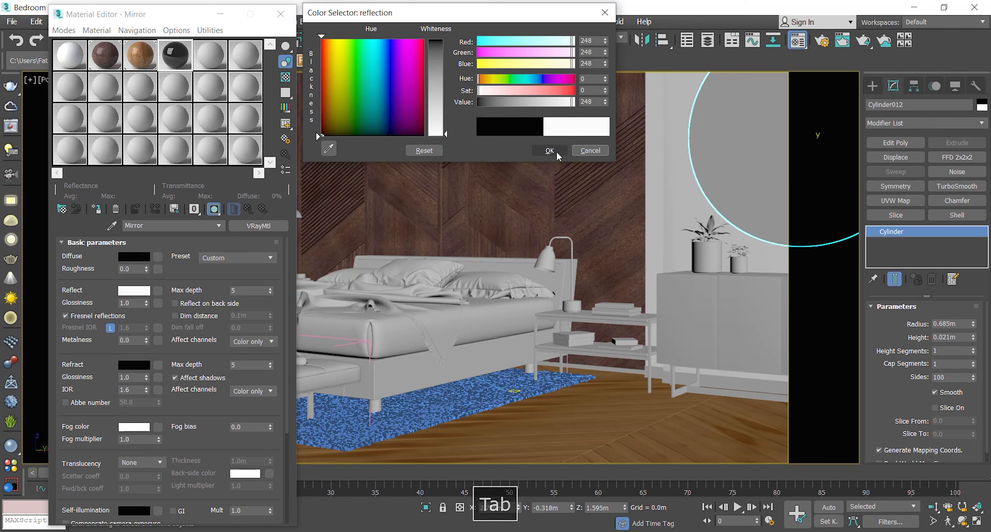
click(549, 151)
Step: Set the Mirror material's reflection glossiness to 0.99 and assign the material to the selected wall mirror
click(130, 303)
text(0.99)
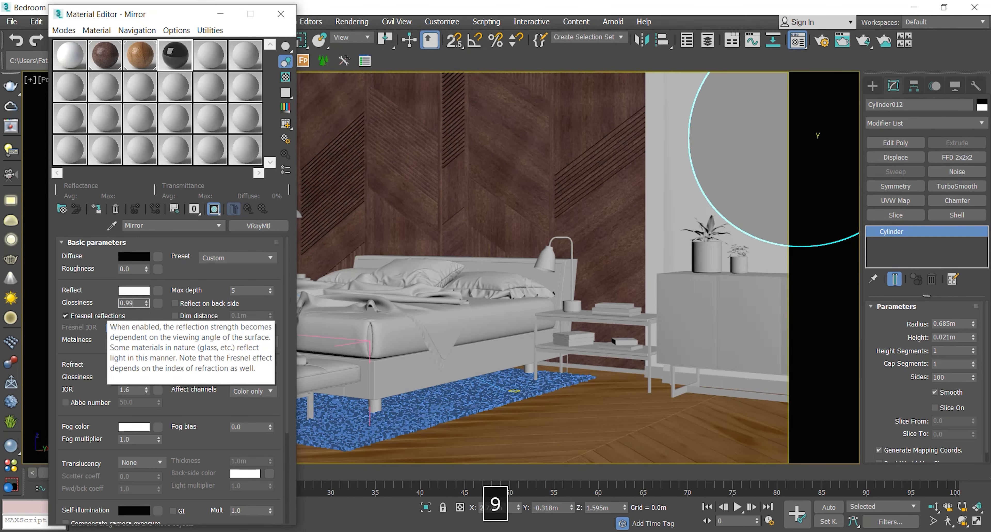
key(Return)
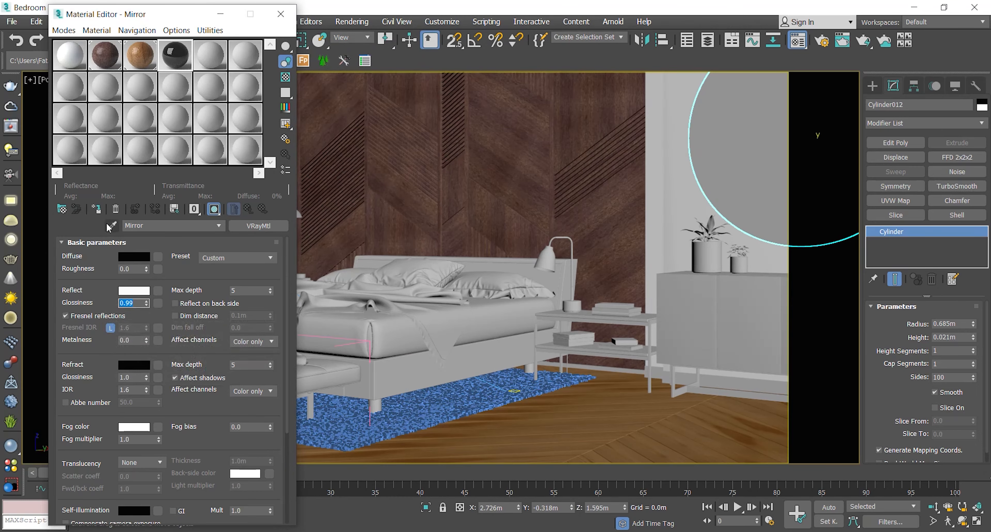
click(97, 209)
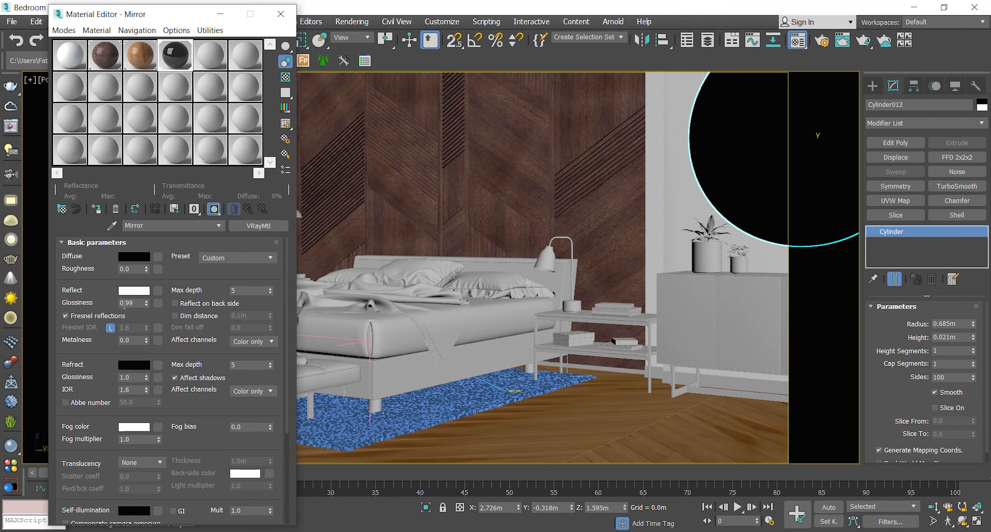
Step: Inspect the Mirror material's Fresnel IOR lock and its enlarged sample preview
click(111, 327)
click(110, 327)
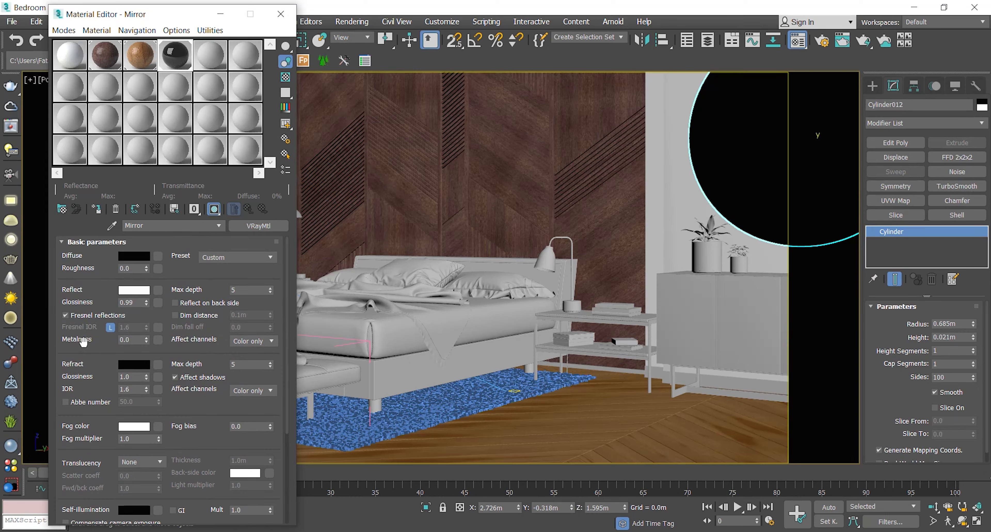
double_click(180, 54)
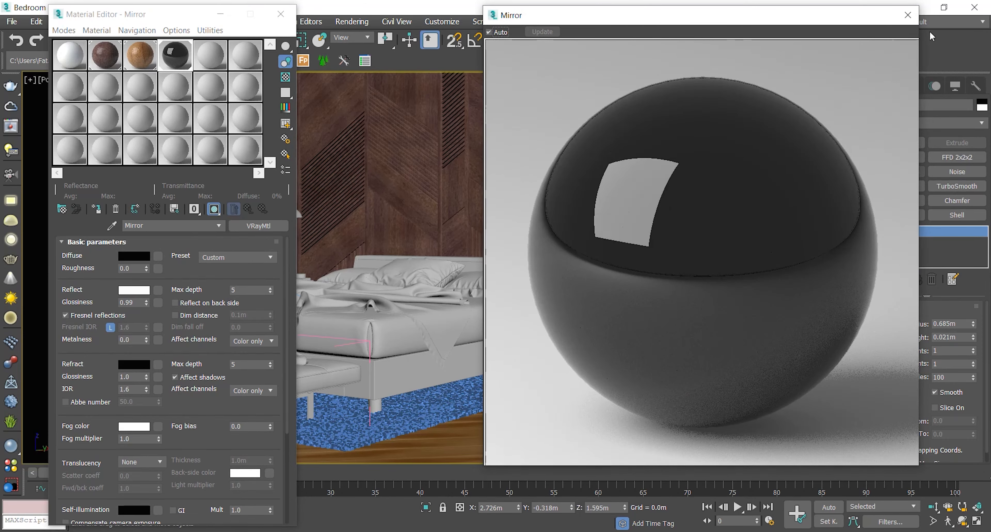
click(906, 17)
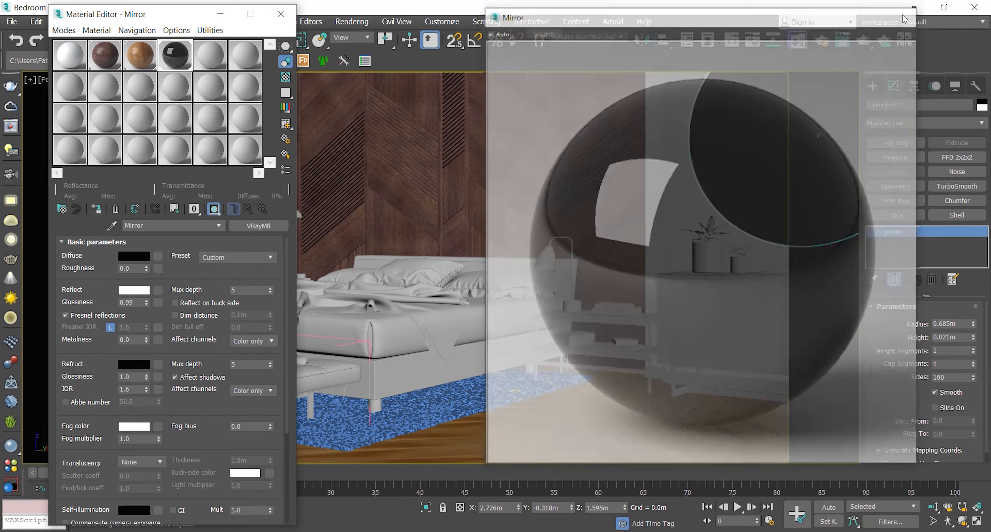
Step: In the perspective view, isolate the casement window behind the curtains and display it with edged faces
drag(167, 17, 660, 29)
key(p)
middle_drag(316, 241, 472, 237)
middle_drag(127, 296, 277, 298)
click(277, 298)
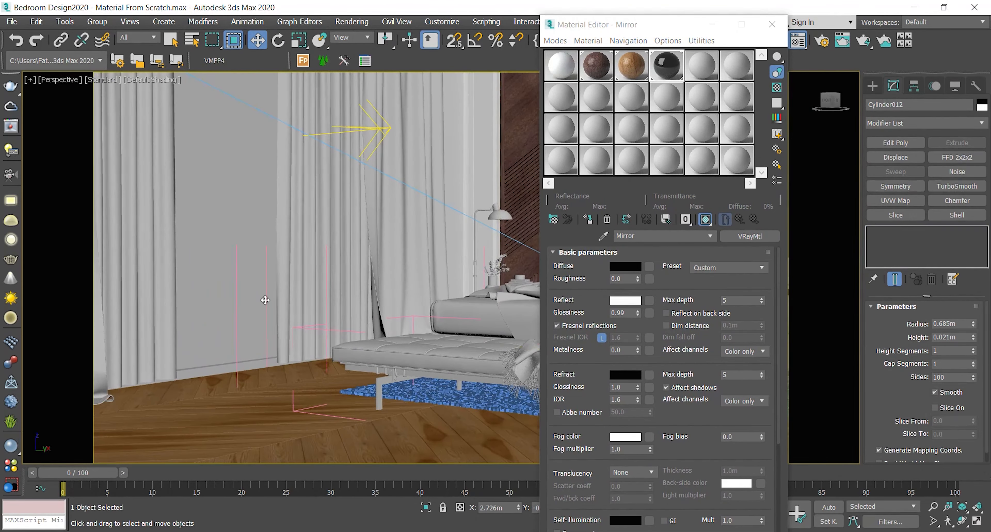
click(252, 301)
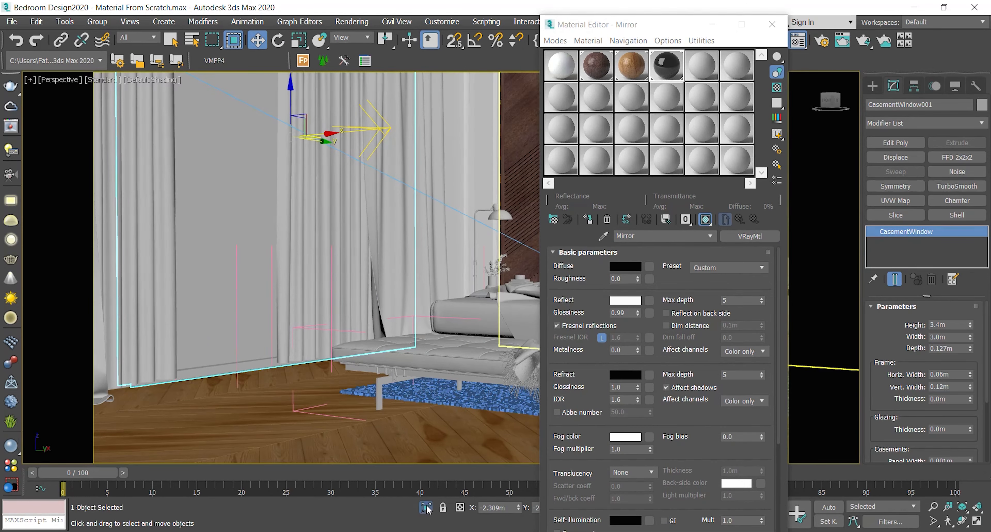
click(428, 510)
mouse_move(427, 301)
alt+middle_down()
mouse_move(372, 321)
mouse_move(419, 314)
alt+middle_up()
middle_drag(419, 315, 290, 347)
key(F4)
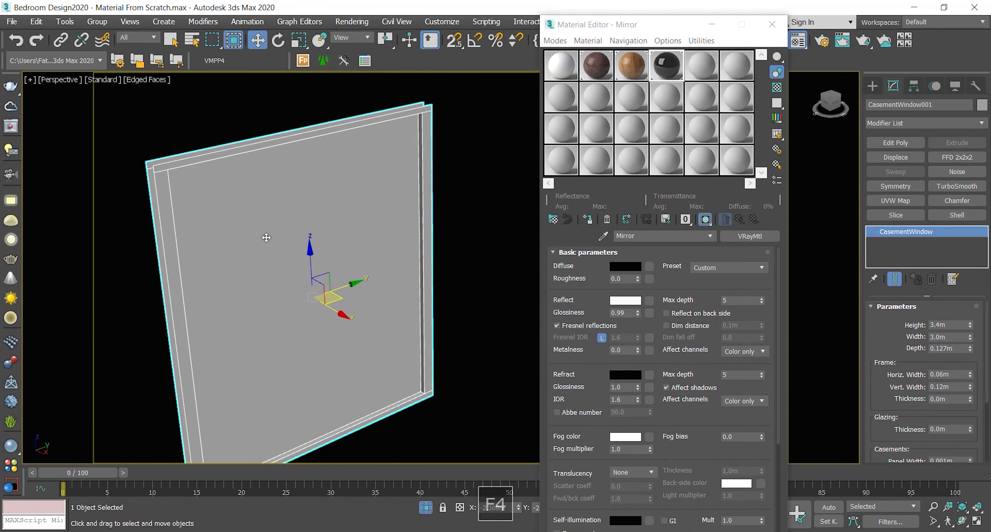
Step: Name the next unused VRayMtl material Window
click(702, 64)
click(658, 235)
text(Window)
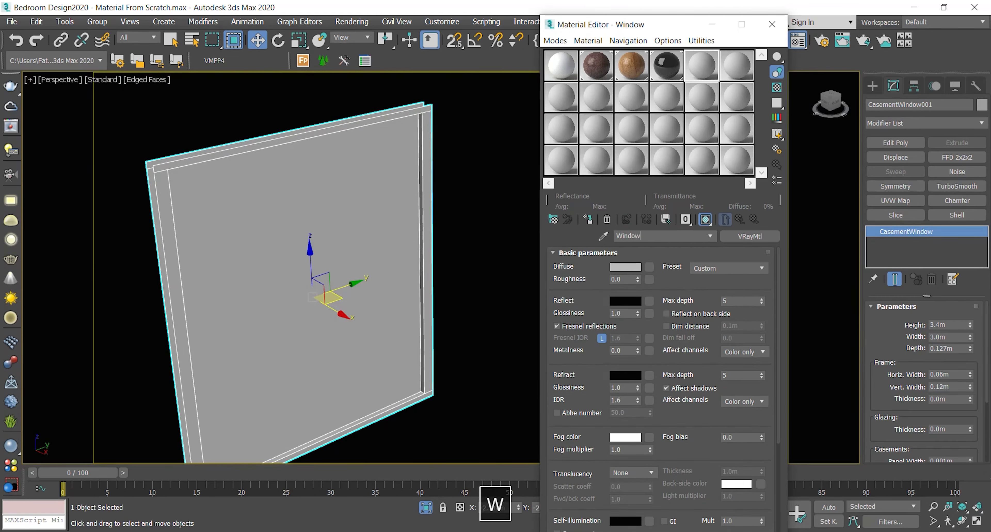
key(Return)
middle_drag(346, 214, 341, 246)
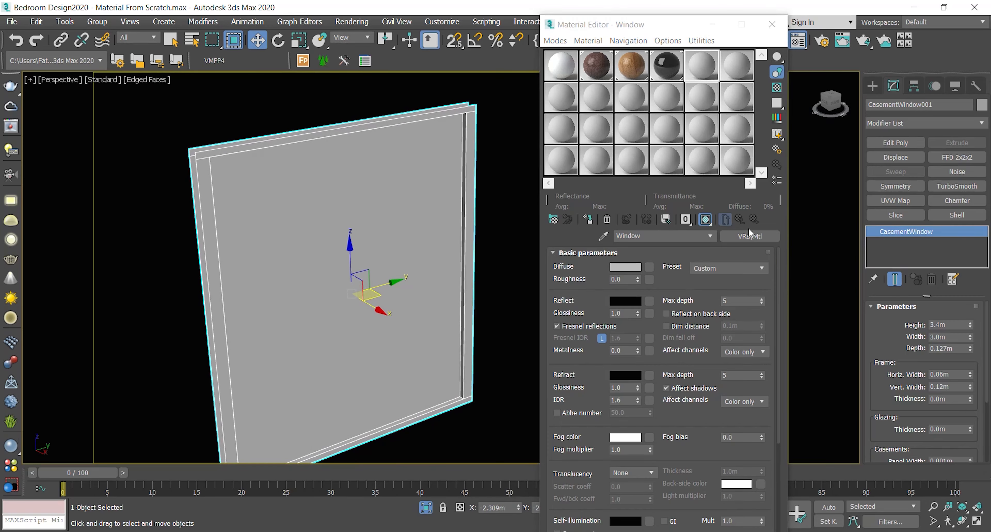
Step: Convert the Window material to Multi/Sub-Object, keeping the old material as a sub-material
click(748, 236)
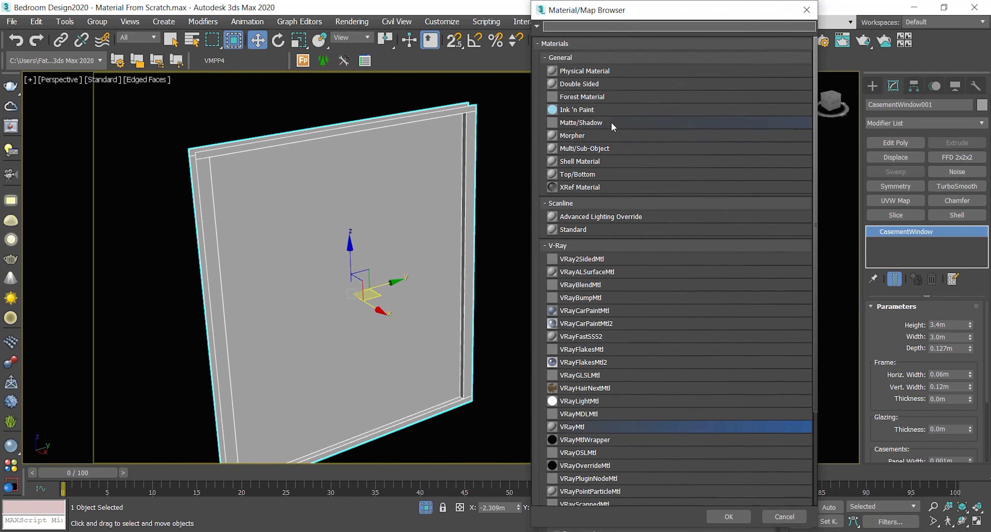
double_click(611, 148)
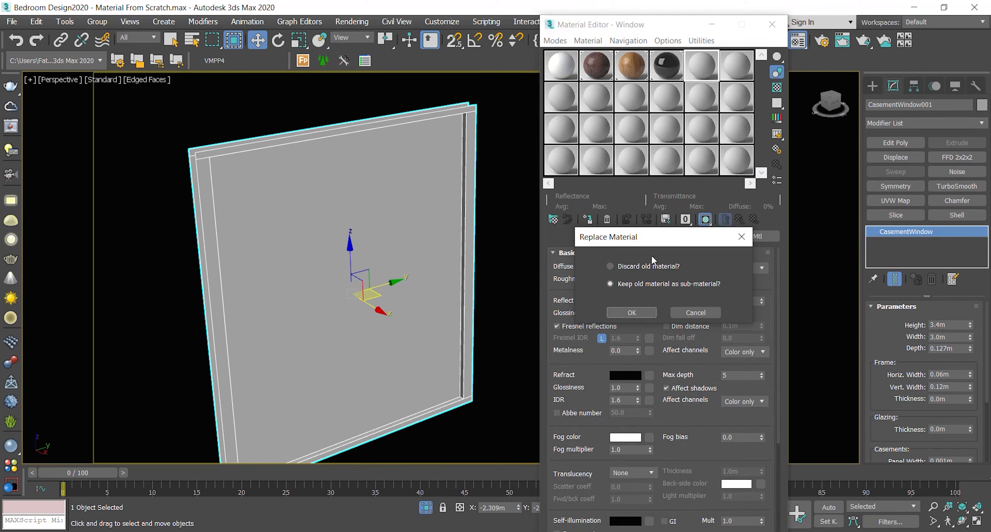
click(647, 314)
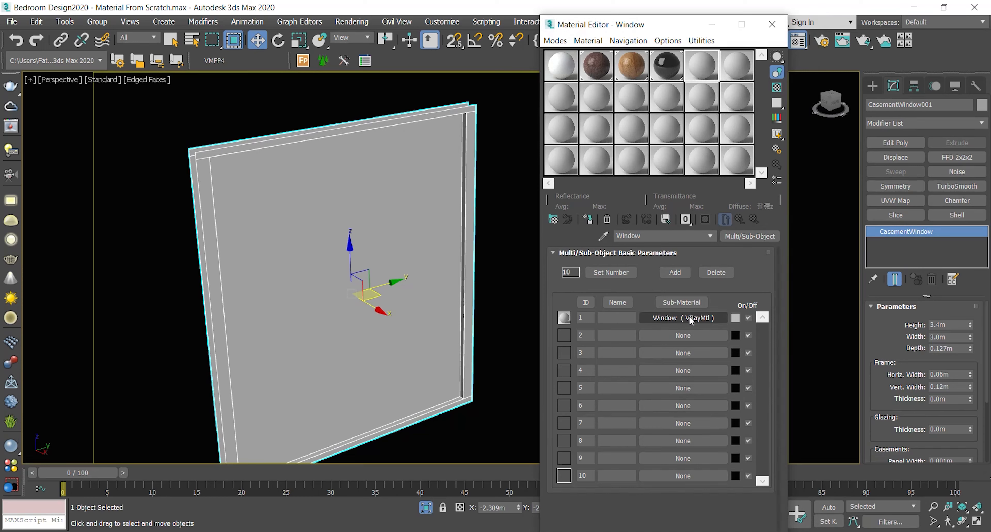
Step: Load the Oil Rubbed Venetian Bronze special finish metal from the SIGERSHADERS preset library into the next unused material slot
click(736, 64)
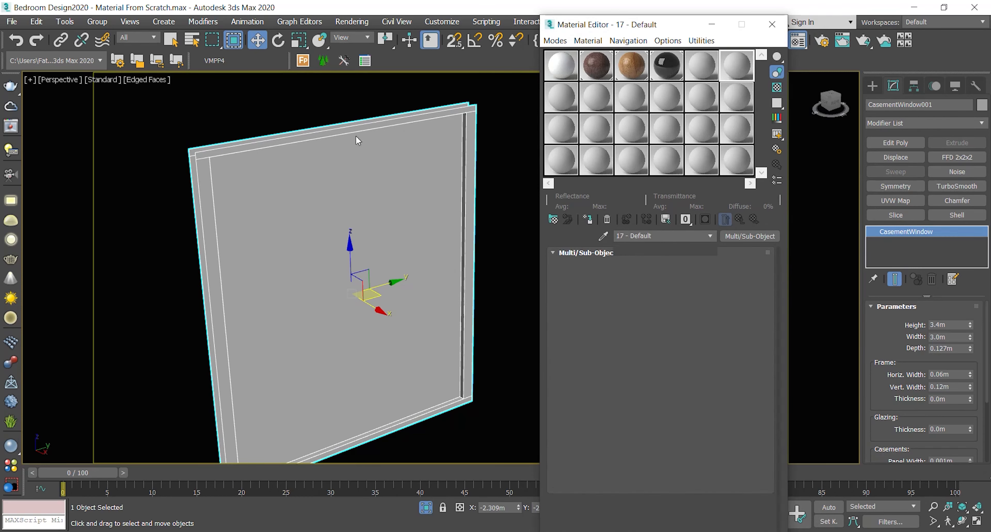
click(218, 61)
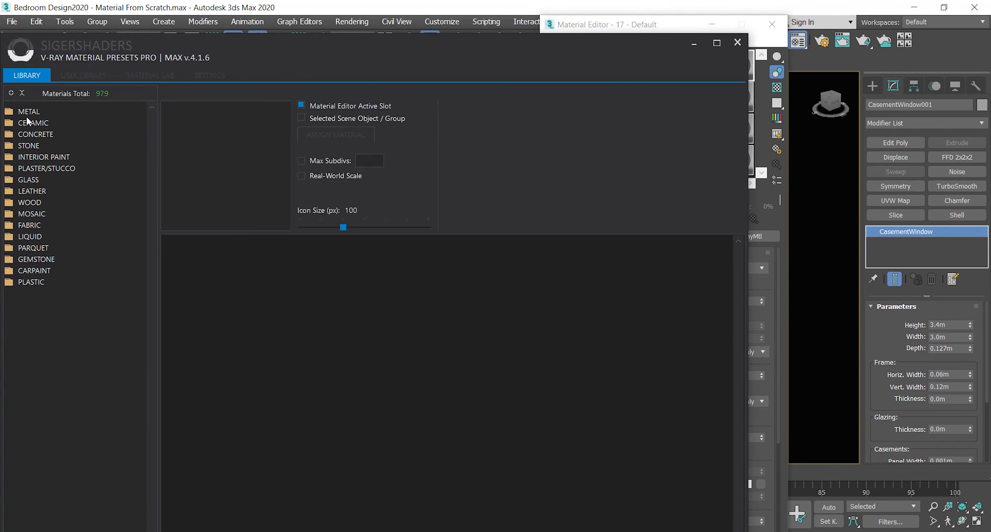
drag(199, 58, 248, 25)
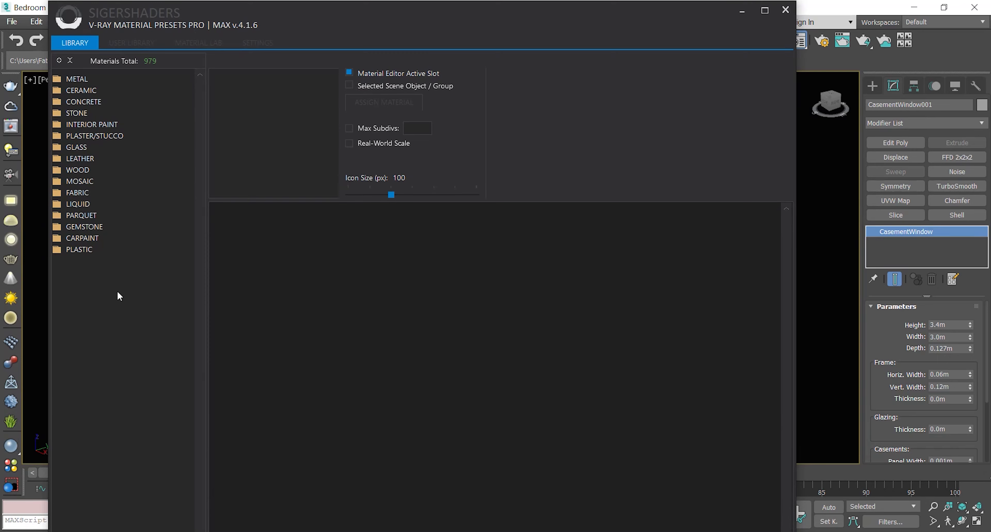
click(58, 79)
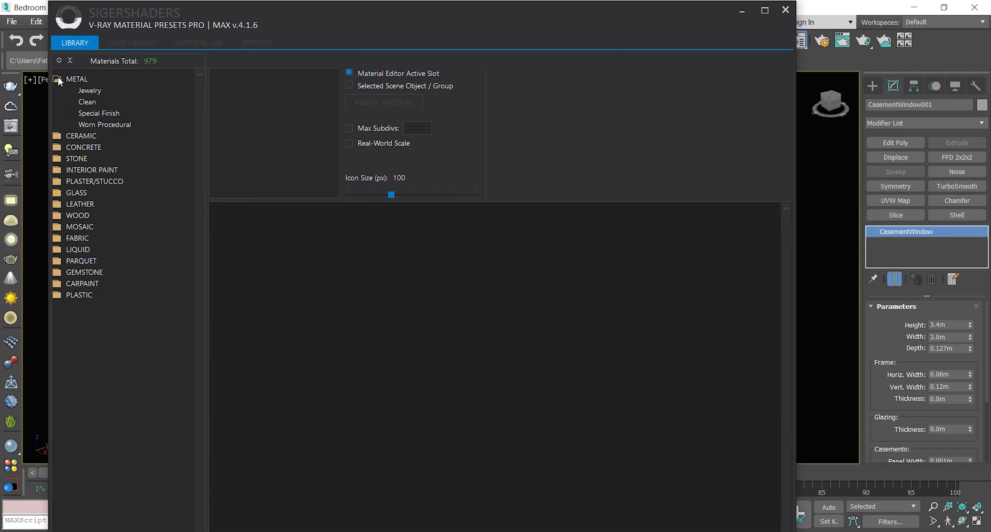
click(104, 114)
click(245, 393)
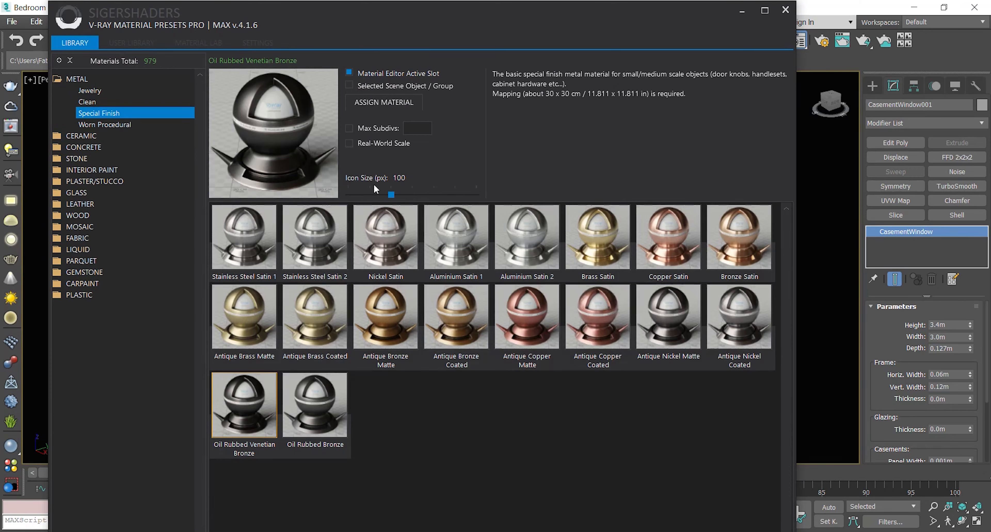
click(412, 101)
drag(401, 15, 239, 25)
click(625, 20)
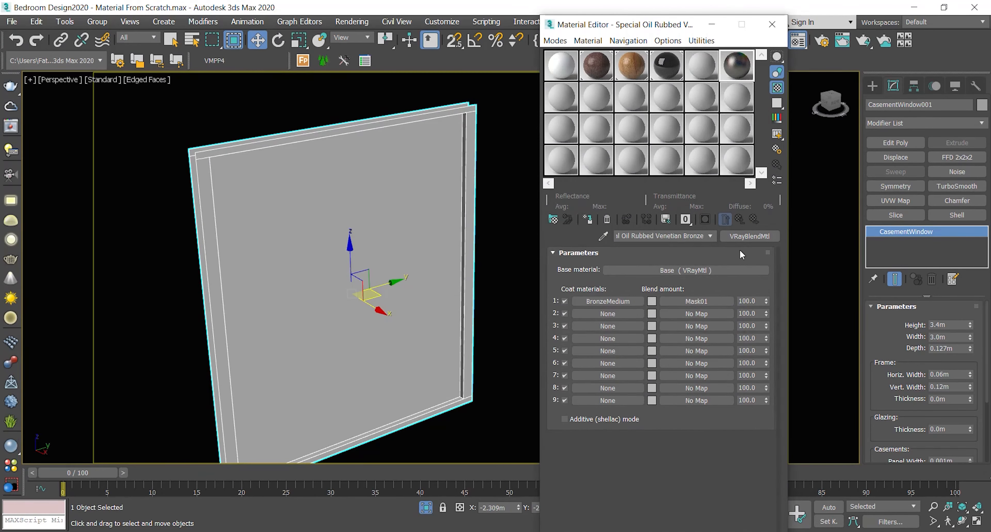
Step: Copy the Oil Rubbed Venetian Bronze blend material and paste it as a copy into the Window material's sub-material 1
right_click(748, 236)
click(763, 253)
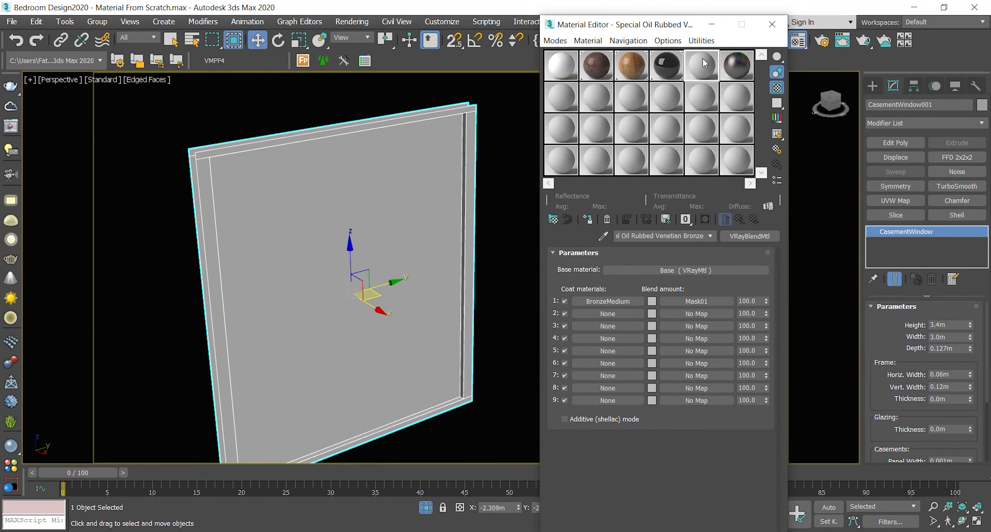
click(702, 58)
right_click(694, 317)
click(721, 349)
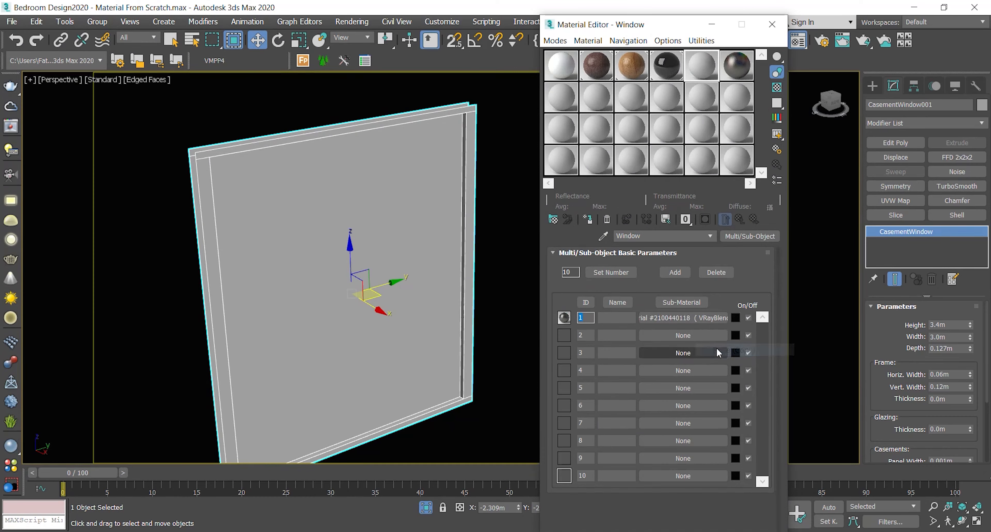
Step: Instance the bronze sub-material into IDs 2, 4 and 5 of the Window material
drag(682, 317, 680, 335)
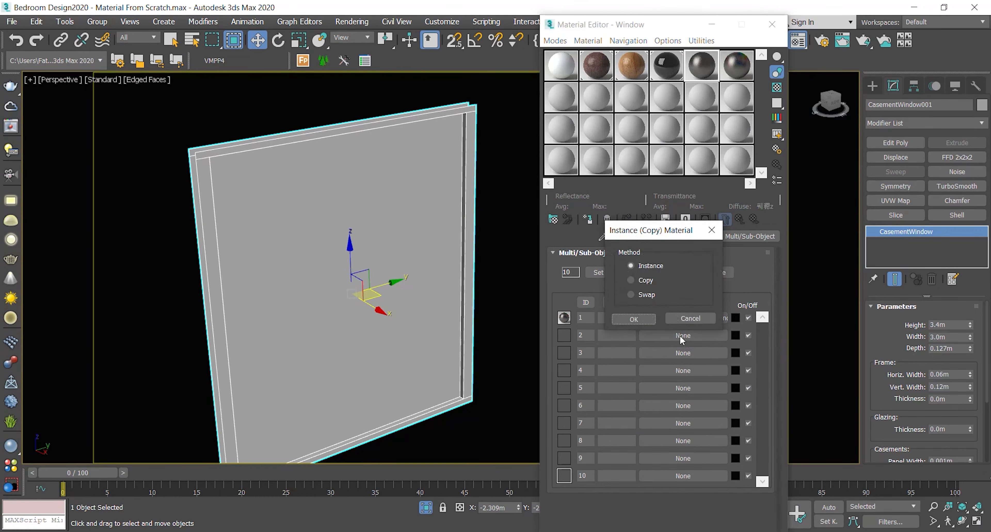
click(641, 319)
drag(684, 370, 674, 389)
click(639, 319)
click(635, 319)
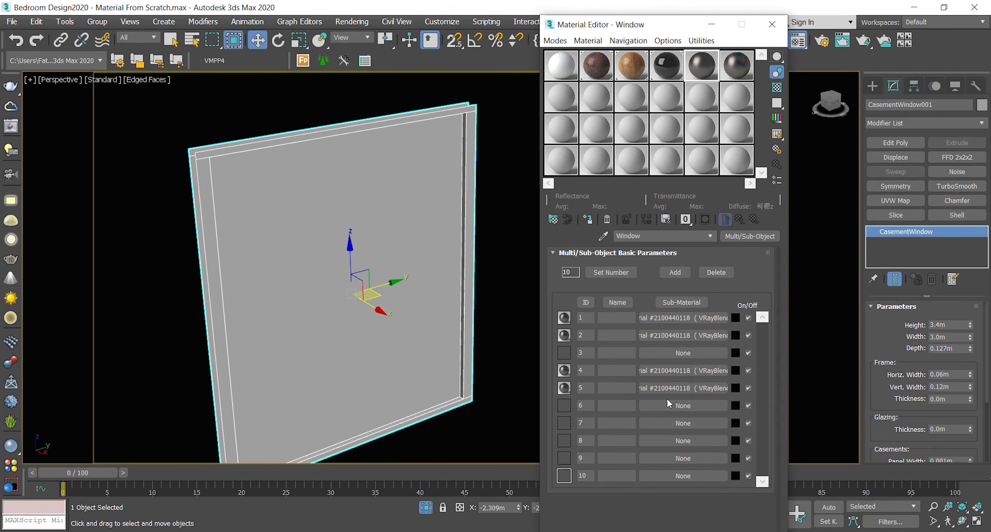
Step: Set the Window material's number of sub-materials to 5
click(611, 272)
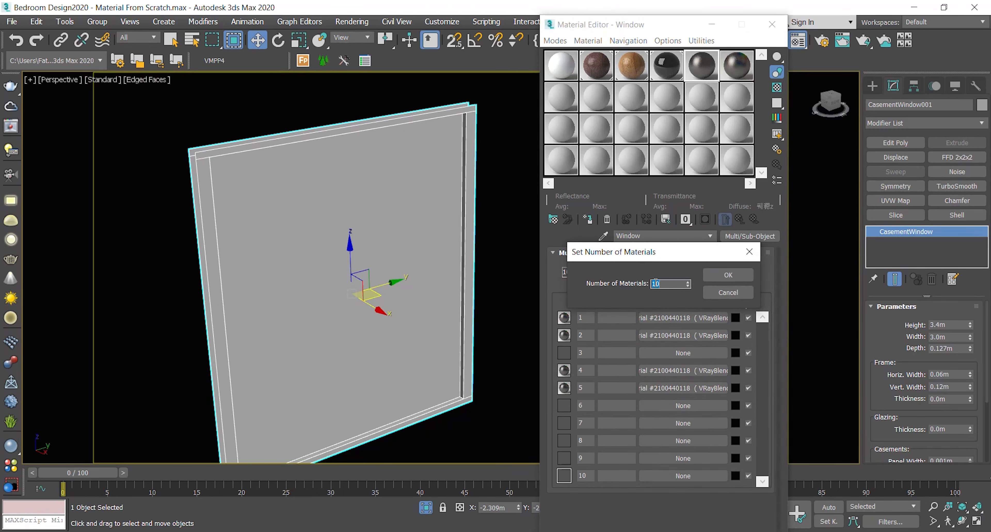
text(5)
click(729, 275)
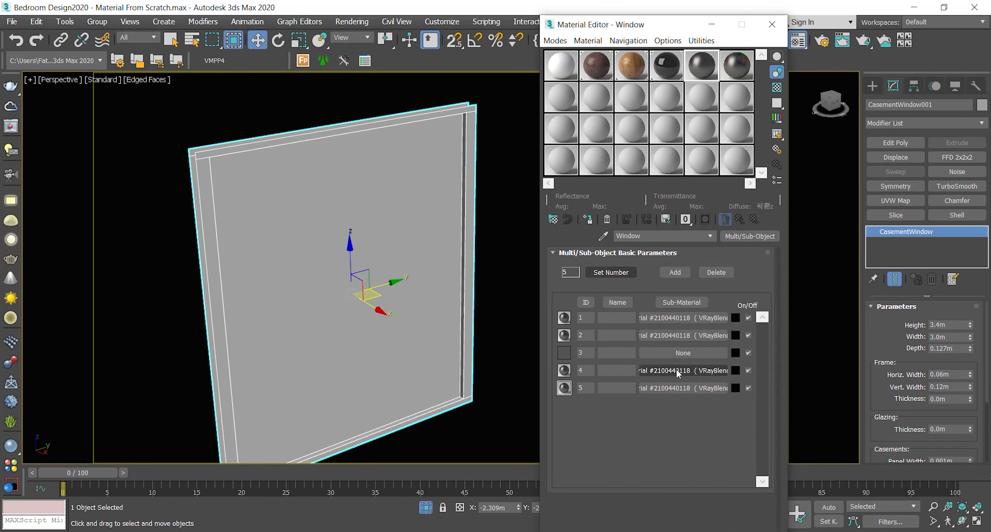
Step: Create a VRayMtl in the Window material's sub-material ID 3 and set its diffuse color to black
click(677, 355)
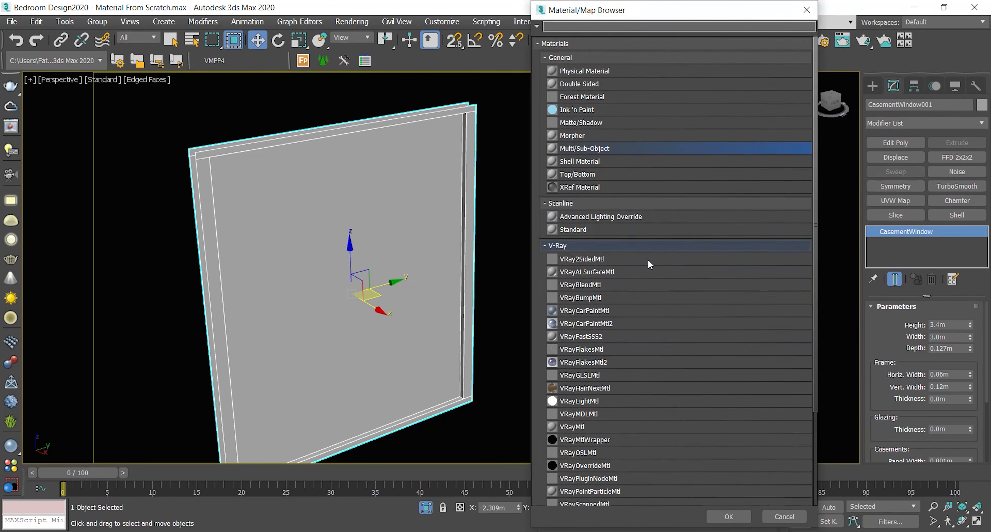
double_click(573, 427)
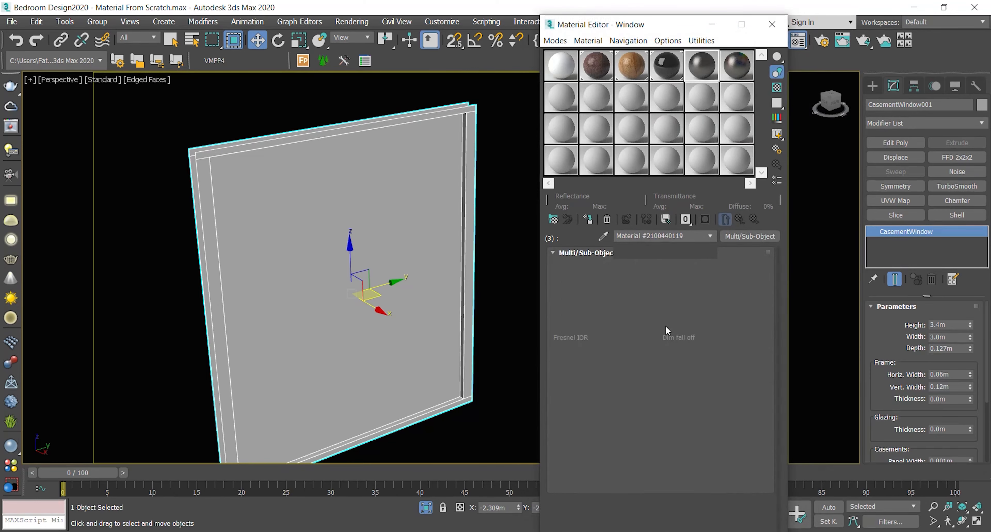
click(627, 267)
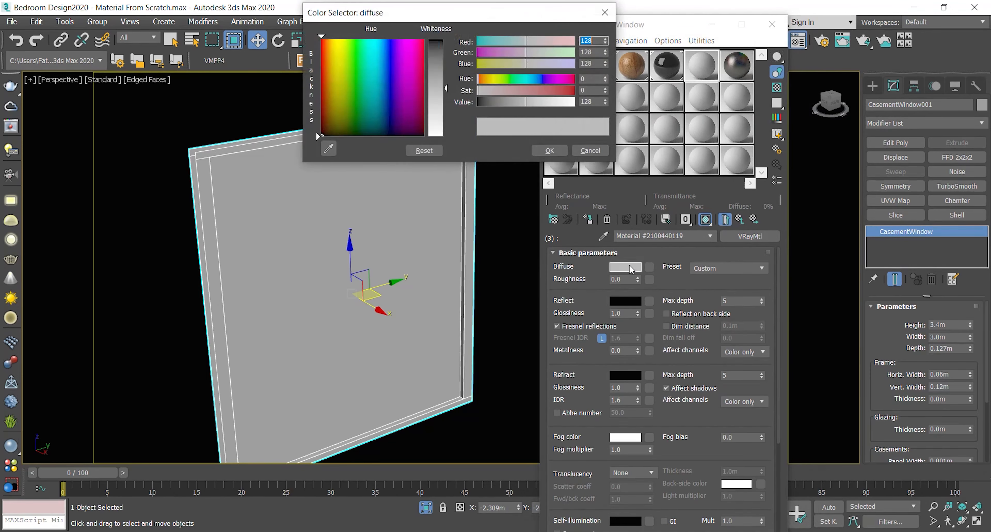
drag(448, 89, 446, 40)
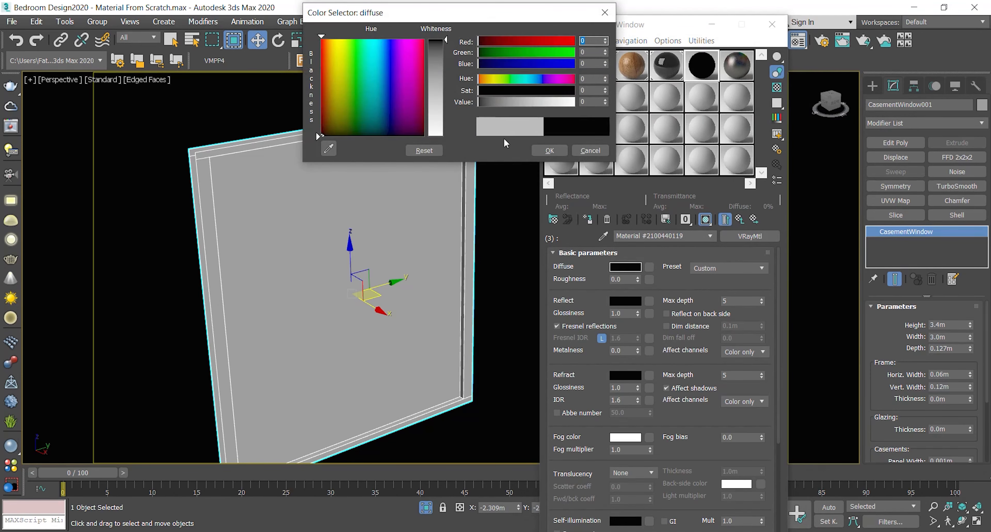
click(550, 150)
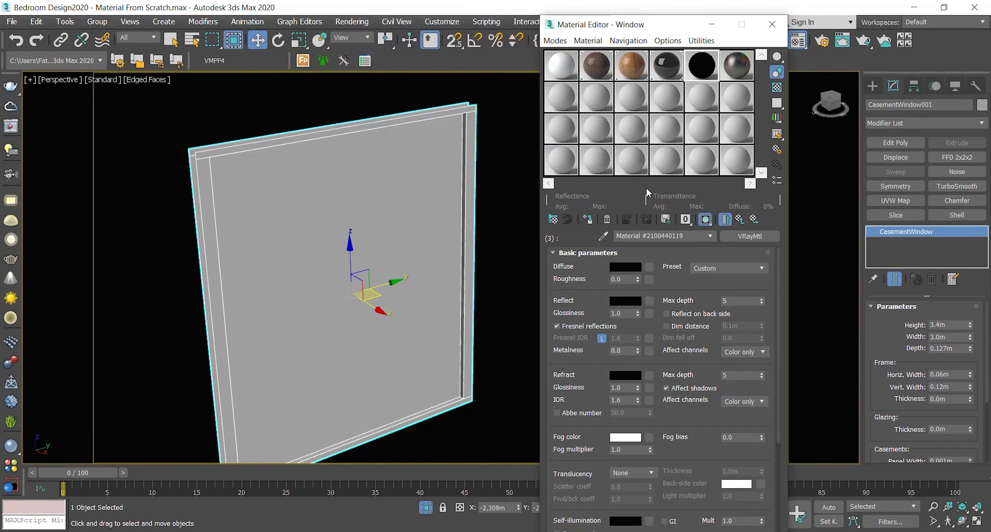
Step: Rename the Window material's third sub-material as Glass
drag(689, 236, 555, 234)
text(Glass)
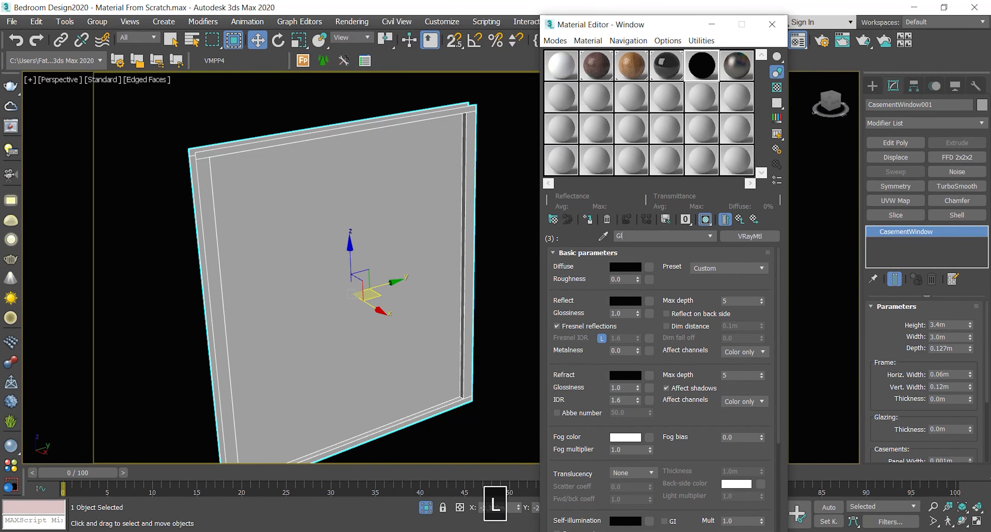
key(Return)
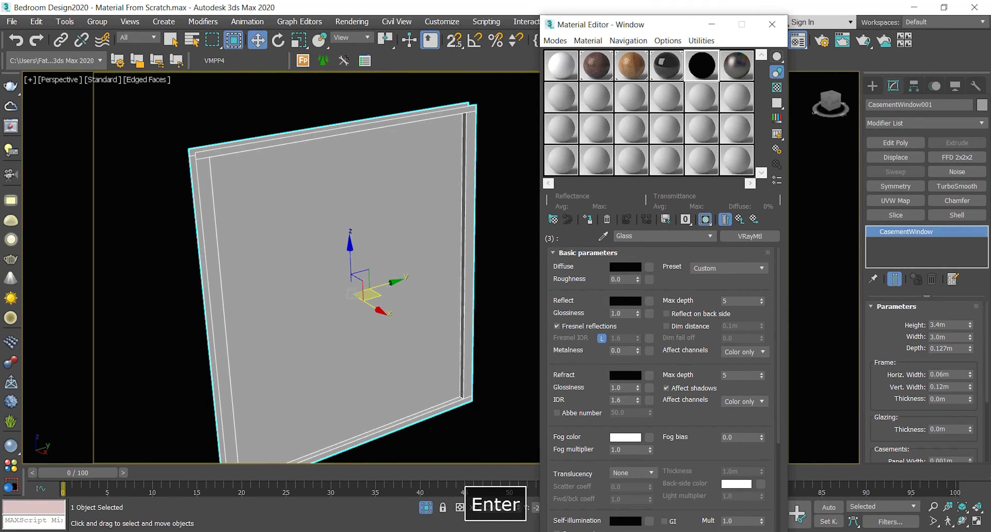
Step: Set the Glass sub-material's reflection color to a value of 254 and its reflection glossiness to 0.99
click(625, 301)
click(586, 102)
text(254)
key(Return)
click(558, 151)
drag(626, 314, 596, 313)
text(0.99)
key(Return)
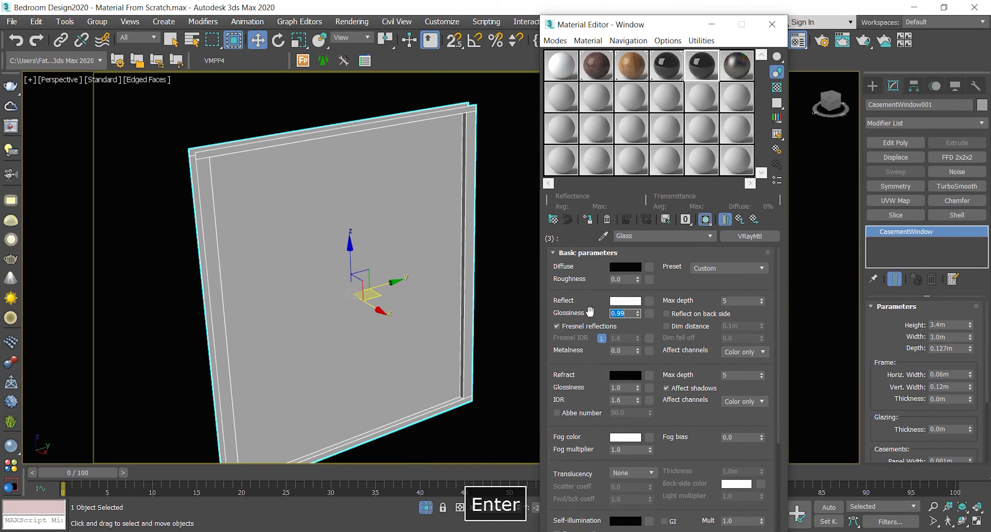
Step: Set the Glass sub-material's refraction color to a value of 248 and its refraction glossiness to 0.99
click(625, 375)
drag(591, 102, 565, 101)
text(240)
key(Return)
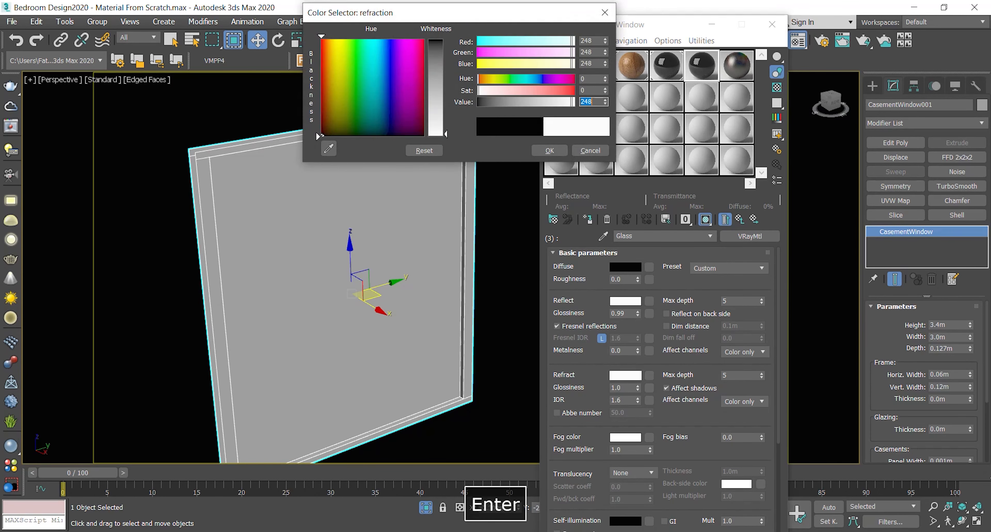
click(555, 149)
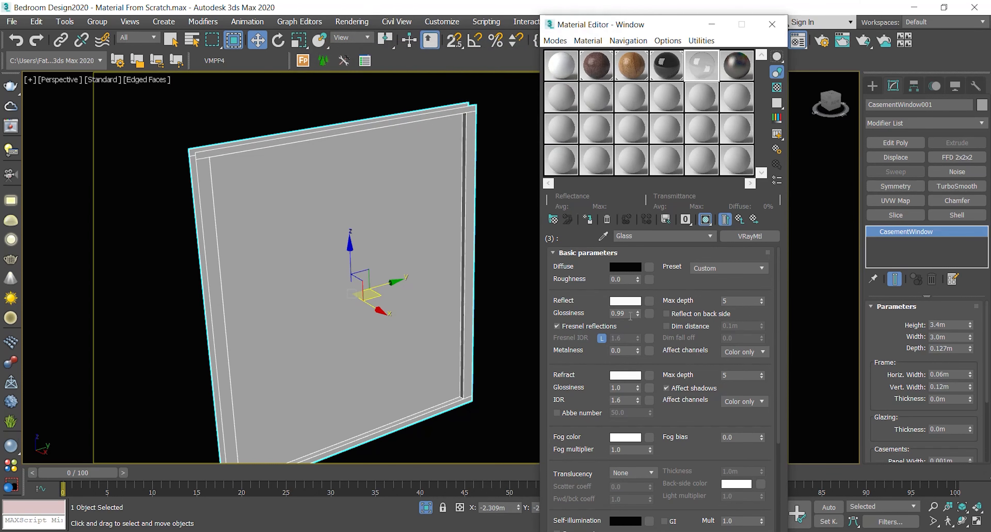
drag(628, 388, 582, 385)
text(0.99)
key(Return)
Step: Make both the reflection and the refraction of the Glass sub-material affect all channels
click(739, 351)
click(745, 377)
click(744, 401)
click(747, 427)
drag(581, 391, 580, 353)
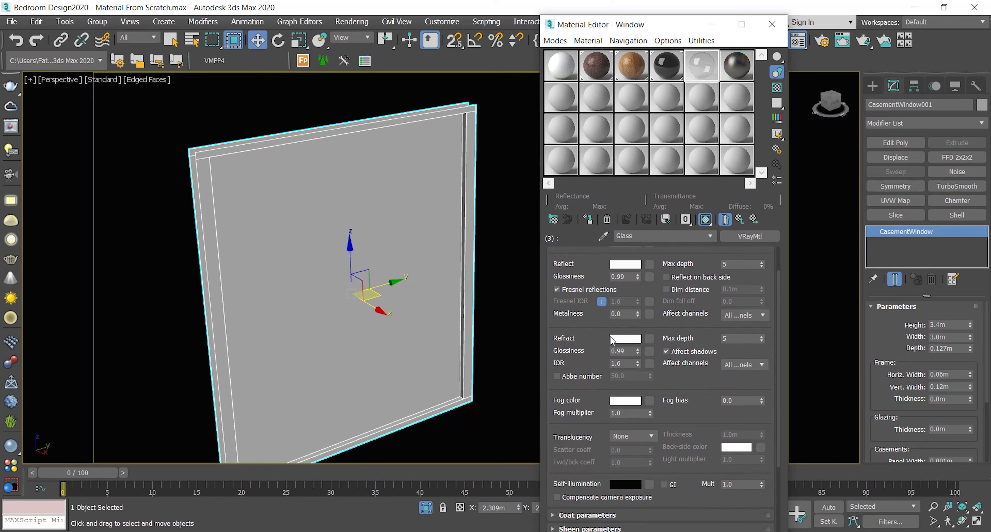
drag(576, 323, 579, 359)
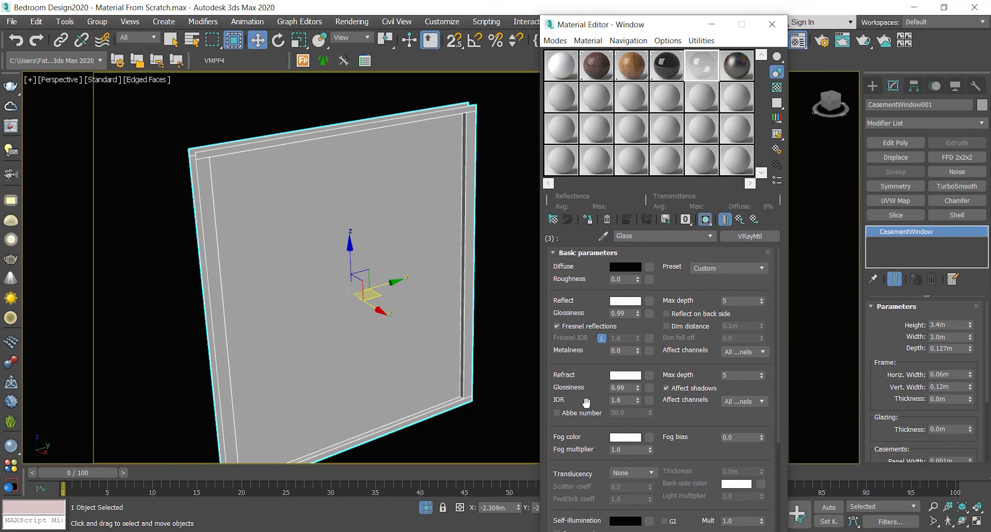
Step: Assign the Window Multi/Sub-Object material to the casement window, then leave isolation and return to the camera view
click(739, 218)
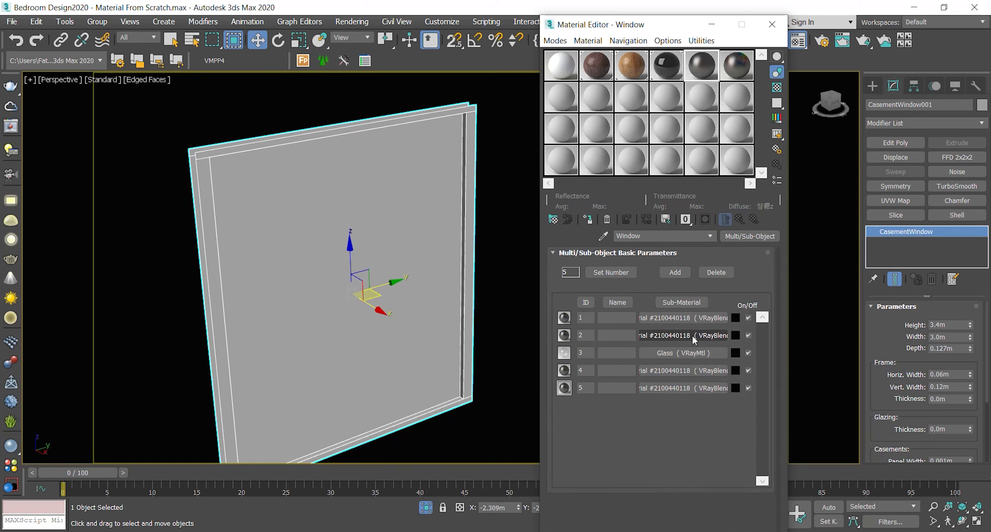
click(588, 220)
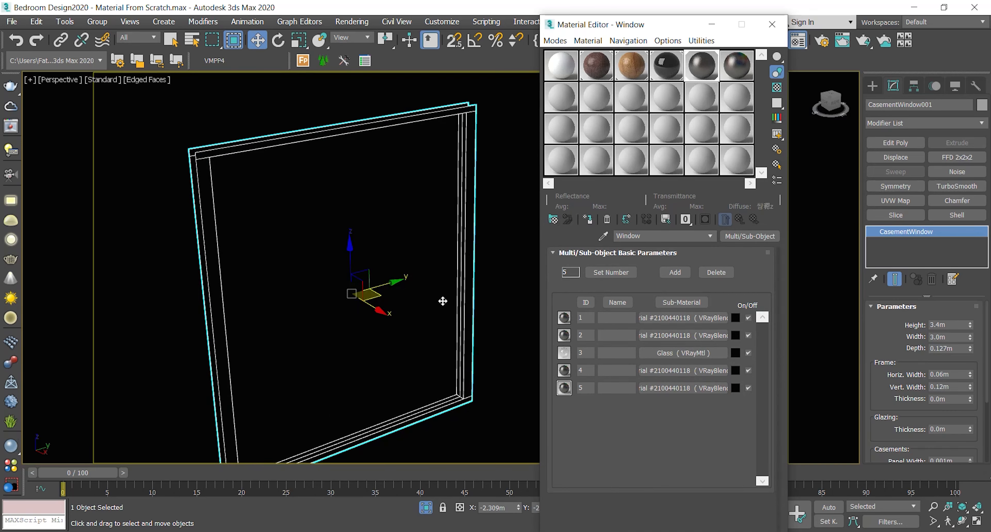
alt+middle_drag(443, 299, 393, 306)
key(alt+q)
alt+middle_drag(269, 344, 292, 335)
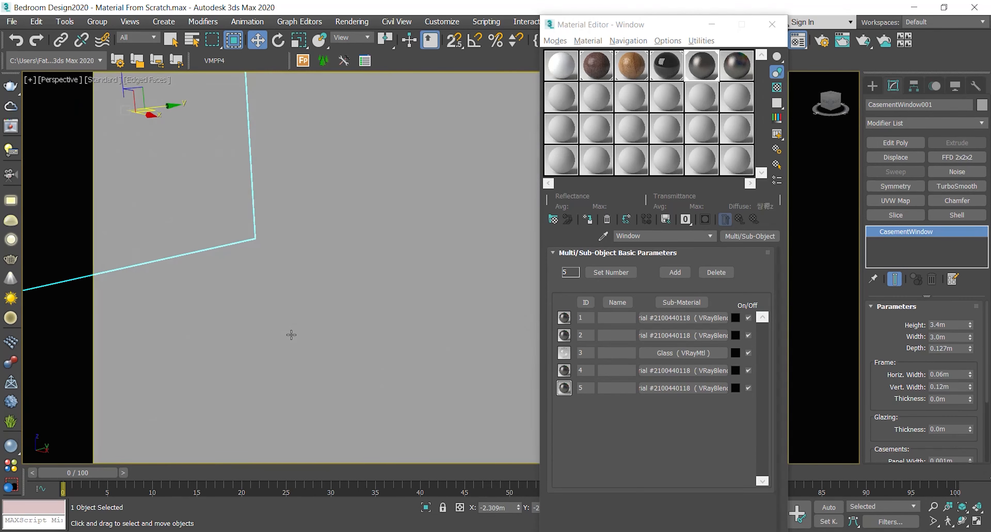
key(c)
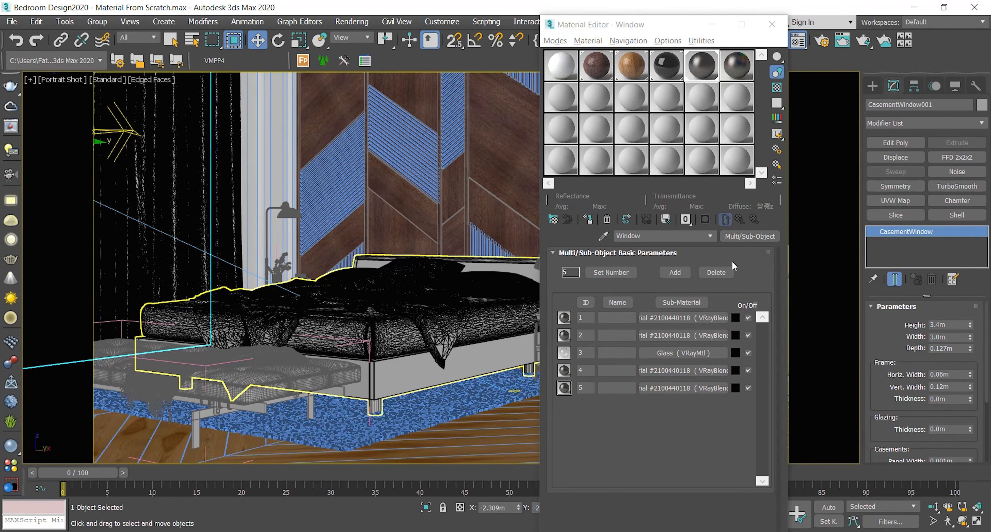
Step: Overwrite the Special Oil Rubbed Venetian Bronze sample with a blank default material and rename the Window's bronze sub-material as Frame
drag(735, 103, 736, 68)
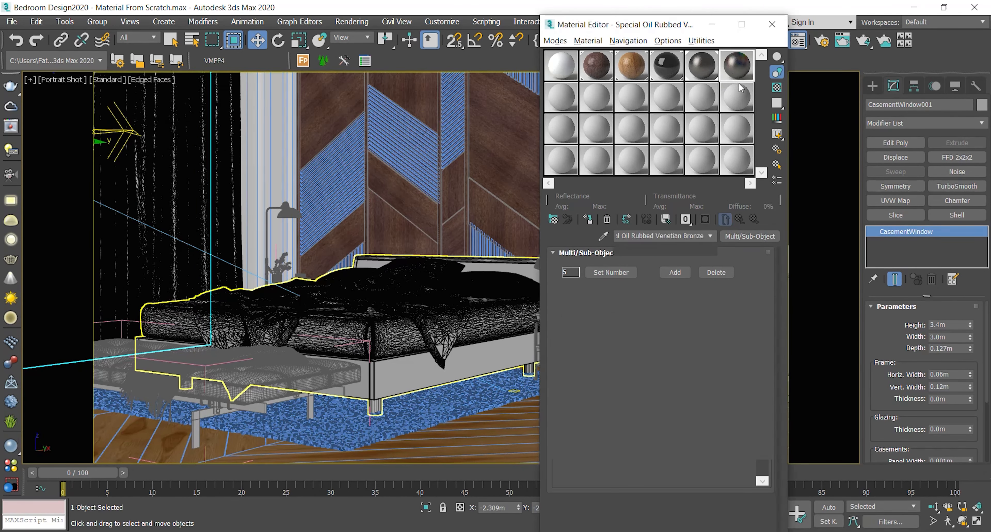
click(706, 75)
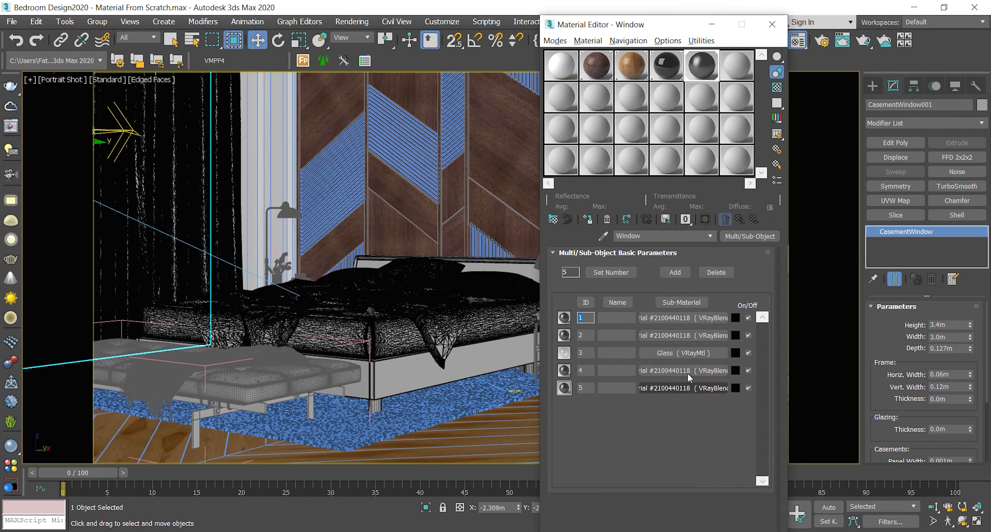
click(685, 318)
text(F)
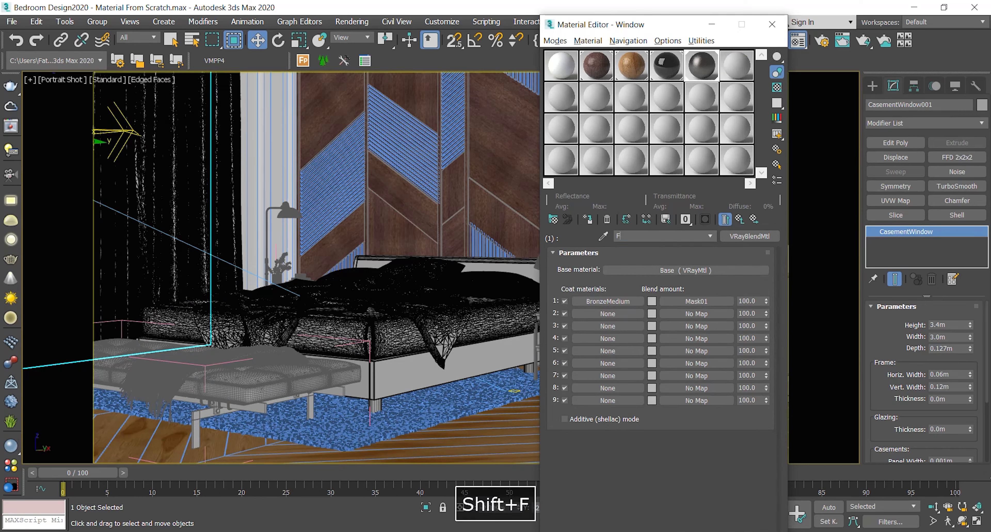
key(BackSpace)
text(Window)
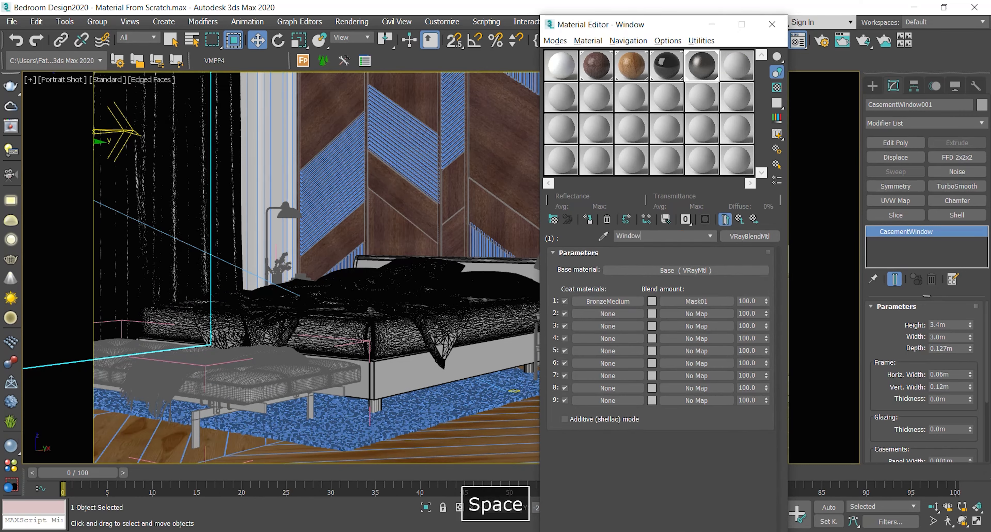
text( Frame)
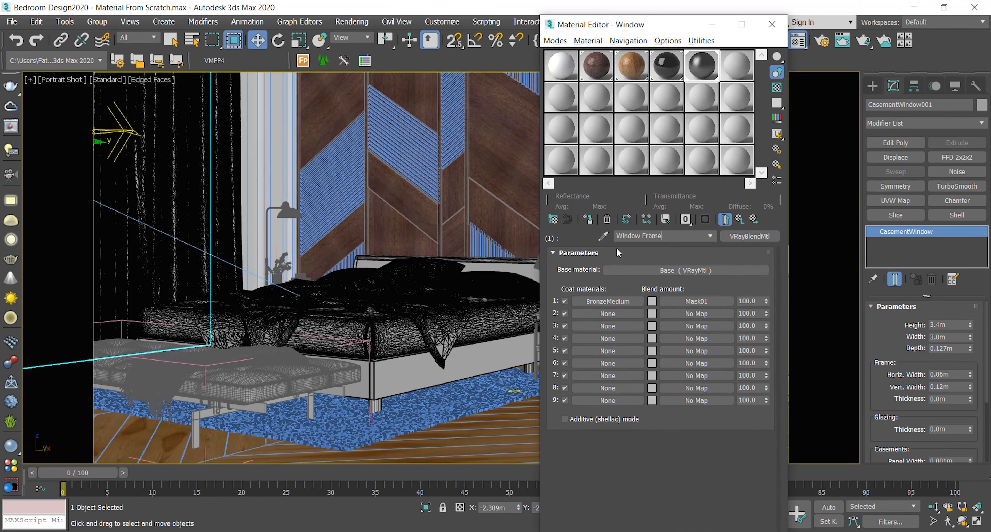
key(BackSpace)
key(Return)
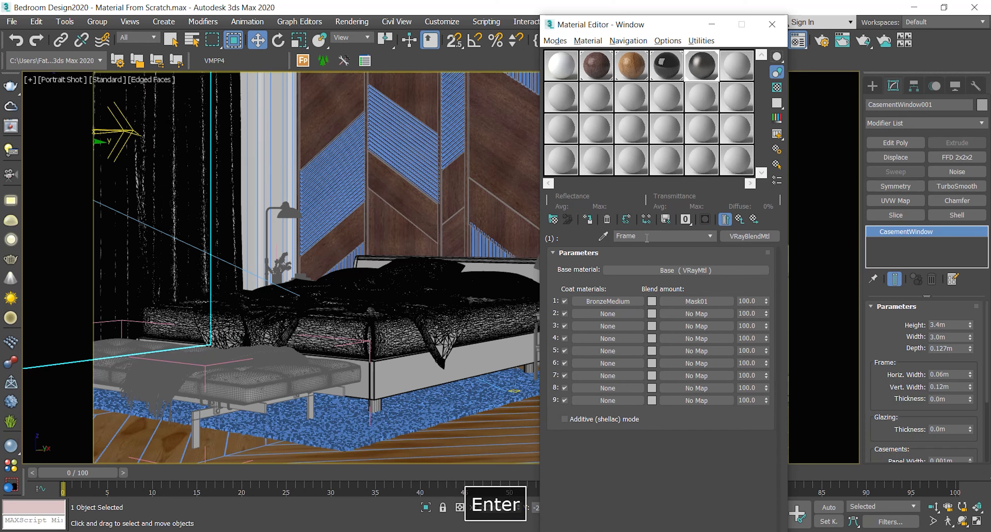
click(725, 218)
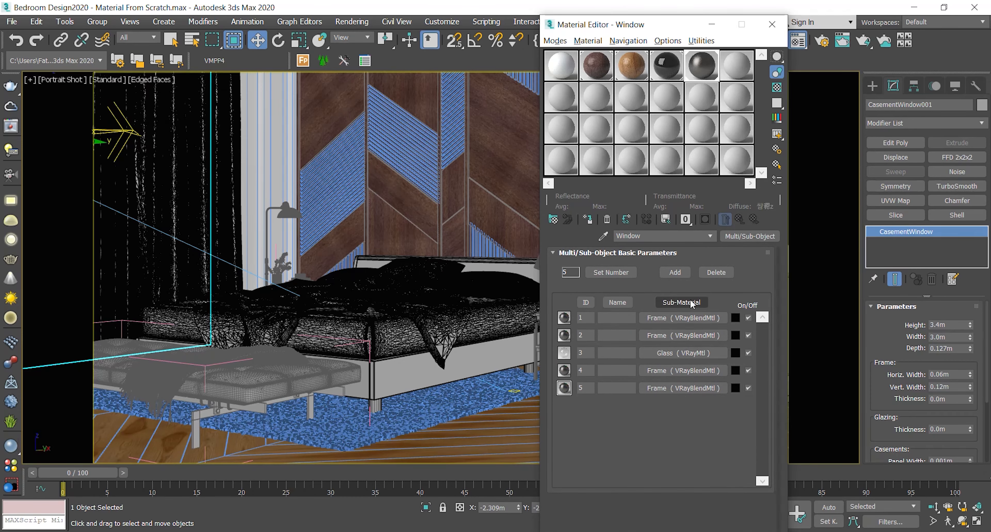
Step: Isolate the window and add a UVW Map with Box mapping and length, width and height of 0.3 m, then leave isolation
click(426, 507)
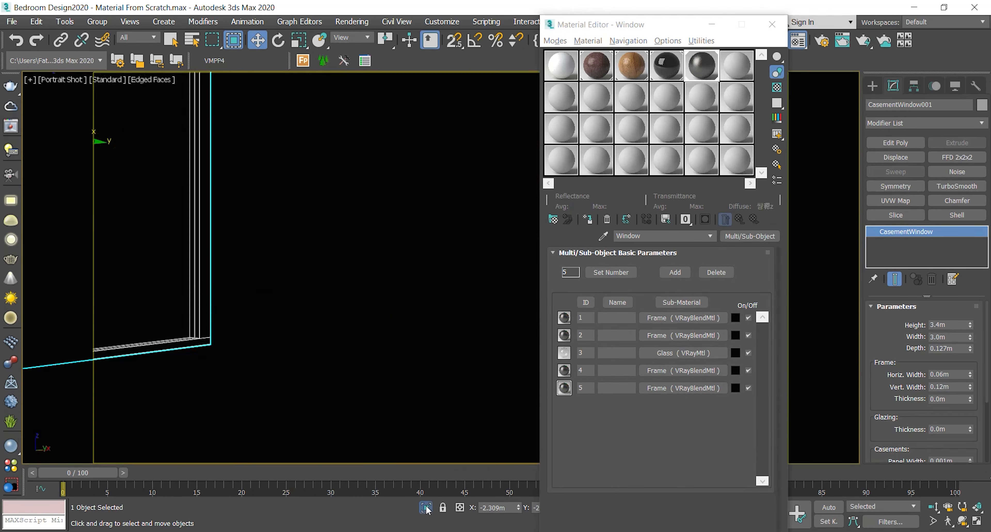
click(896, 201)
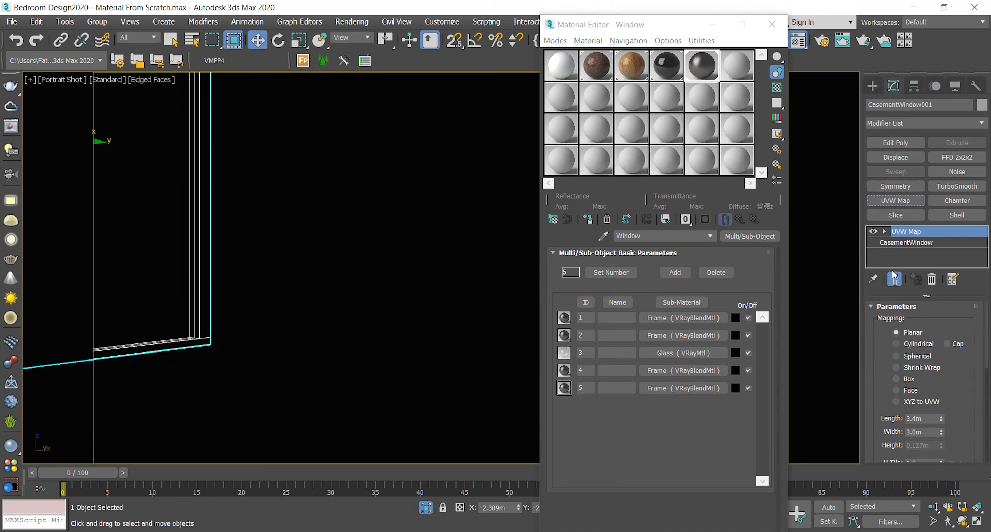
click(909, 378)
double_click(921, 419)
text(0.3)
key(Tab)
click(426, 508)
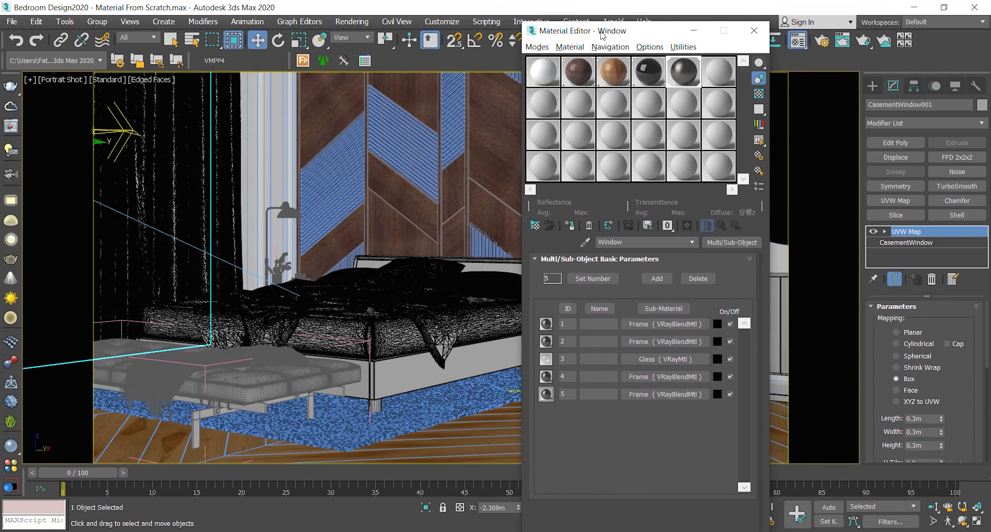
Step: Turn off edged faces and isolate the bedside table's frame and two shelves in the perspective view
key(F4)
mouse_move(620, 29)
mouse_down()
mouse_move(615, 73)
mouse_move(135, 34)
mouse_move(107, 18)
mouse_move(149, 11)
mouse_up()
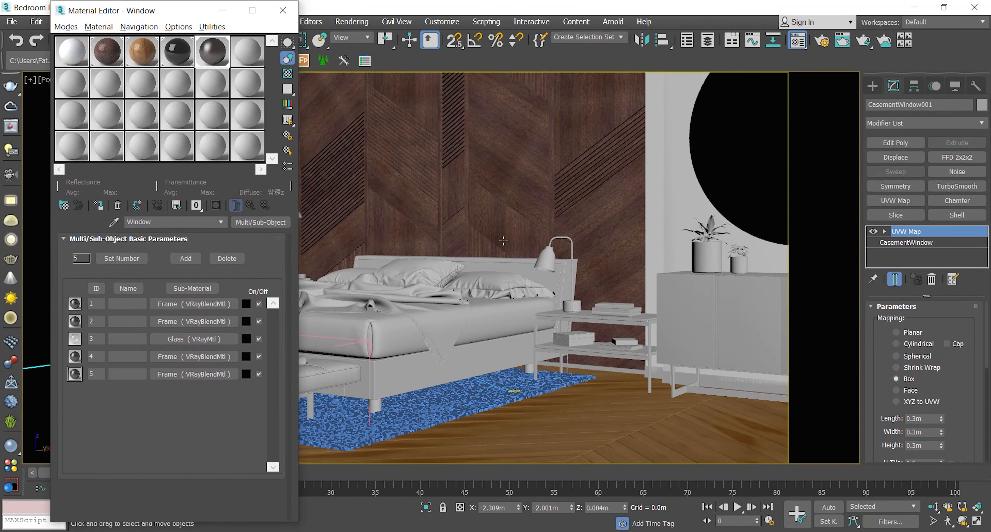
click(573, 318)
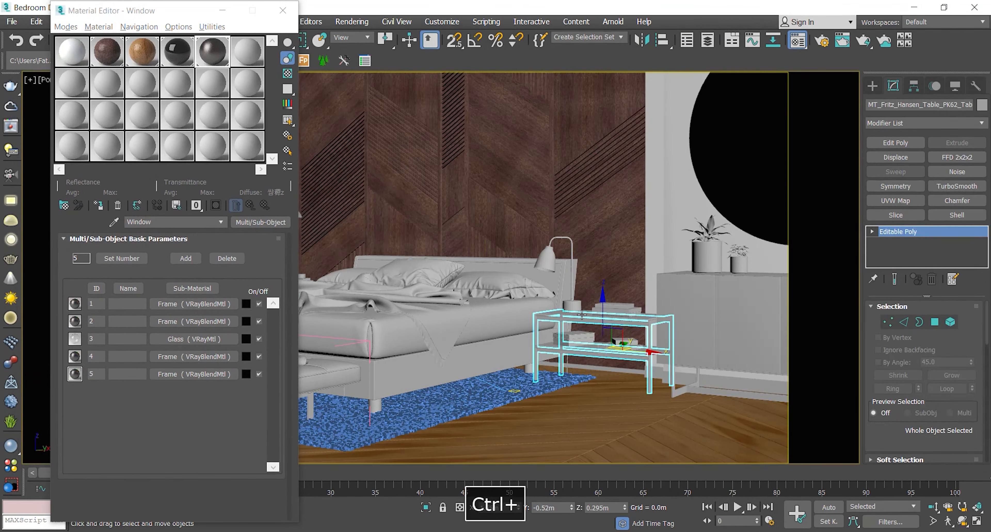
ctrl+click(580, 332)
ctrl+click(579, 346)
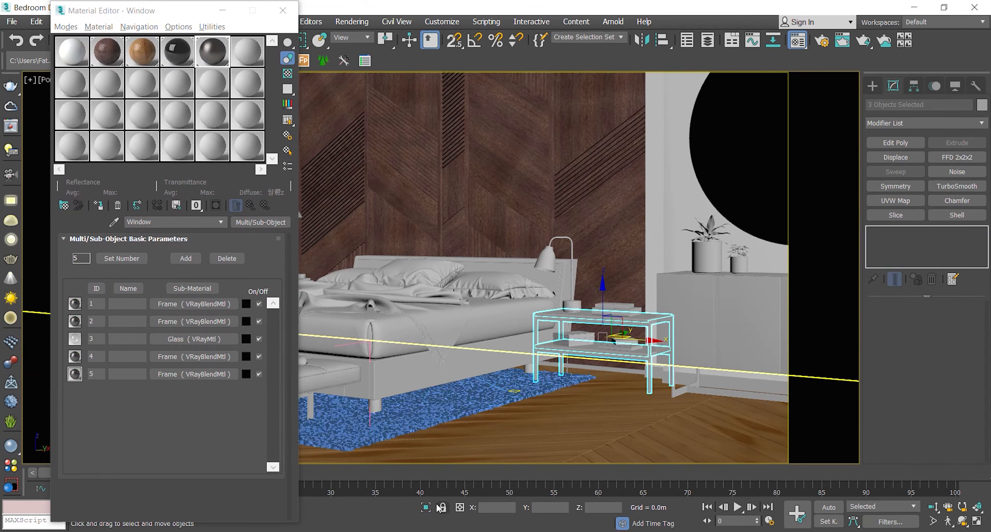
key(alt+q)
key(p)
alt+middle_drag(527, 376, 577, 299)
scroll(575, 358, up, 5)
Step: Select the bedside table's upper and lower shelf slabs and name an unused VRayMtl as Marble
click(608, 225)
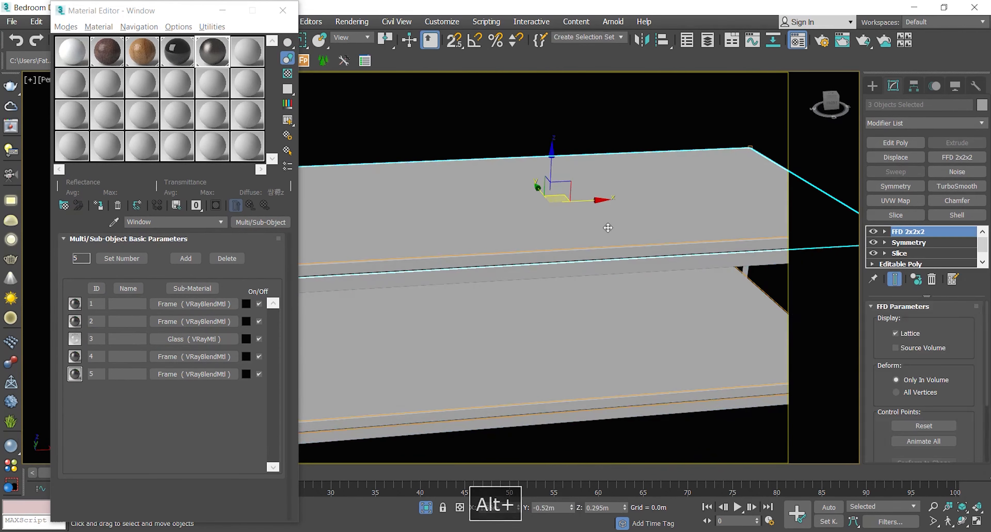
ctrl+click(621, 350)
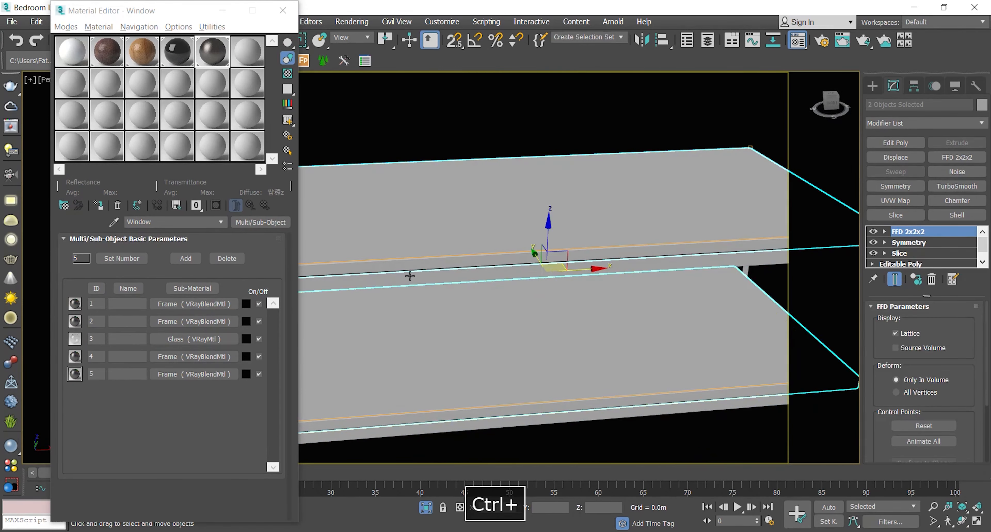
click(74, 88)
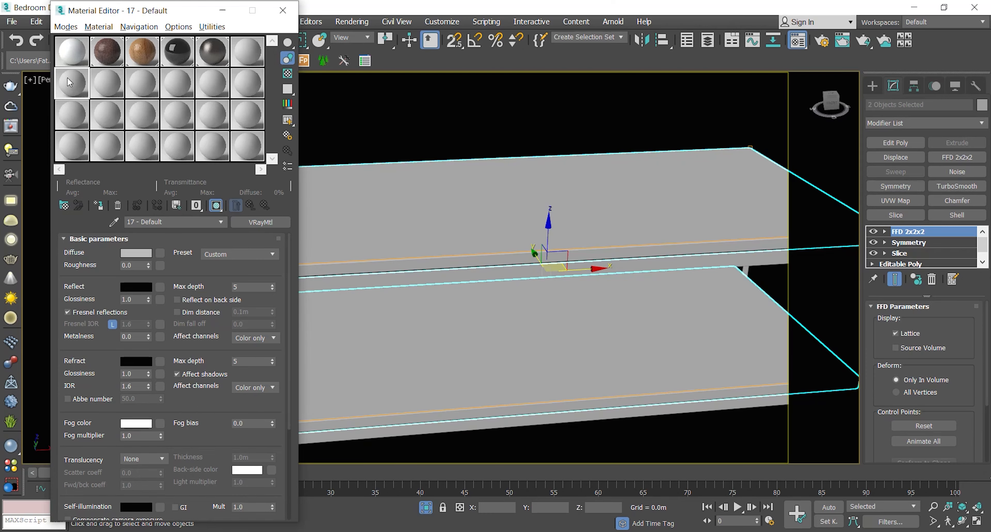
key(F8)
text(Marble)
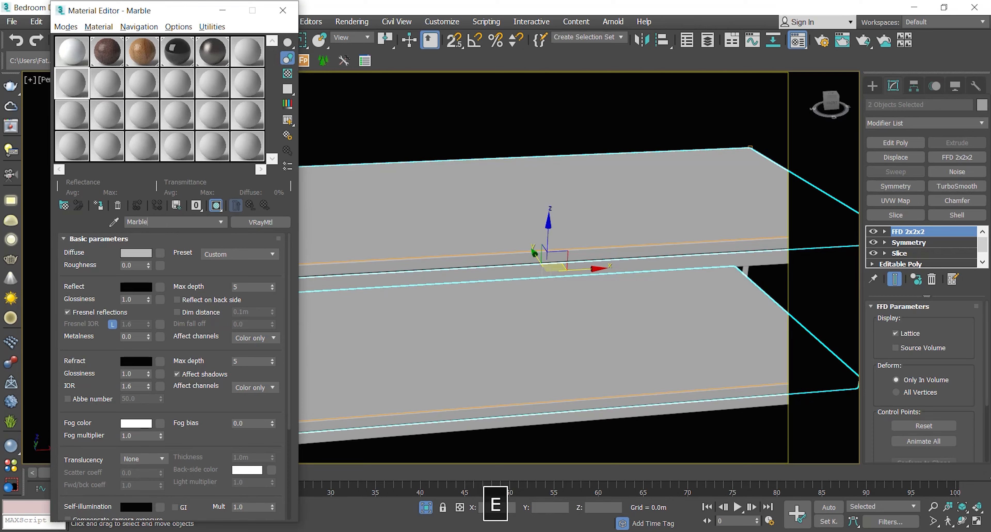
key(Return)
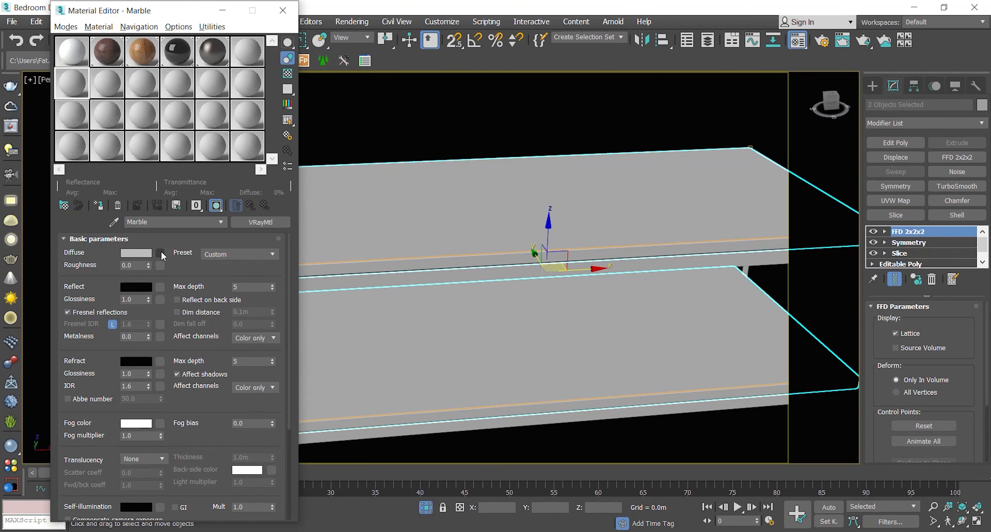
Step: Load the MT_marble_017_diff.jpg texture as the Marble material's diffuse map and assign the material to both selected shelves
drag(384, 531, 160, 257)
click(136, 207)
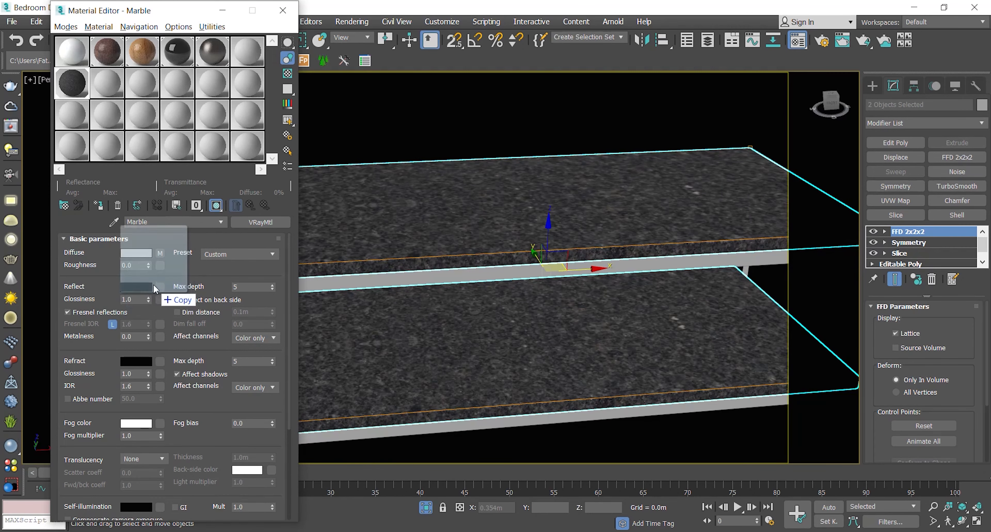
Step: Load MT_marble_017_ref.jpg as Marble's reflect map and MT_marble_017_gloss.jpg as its reflection glossiness map, and check the enlarged material preview
drag(161, 290, 161, 288)
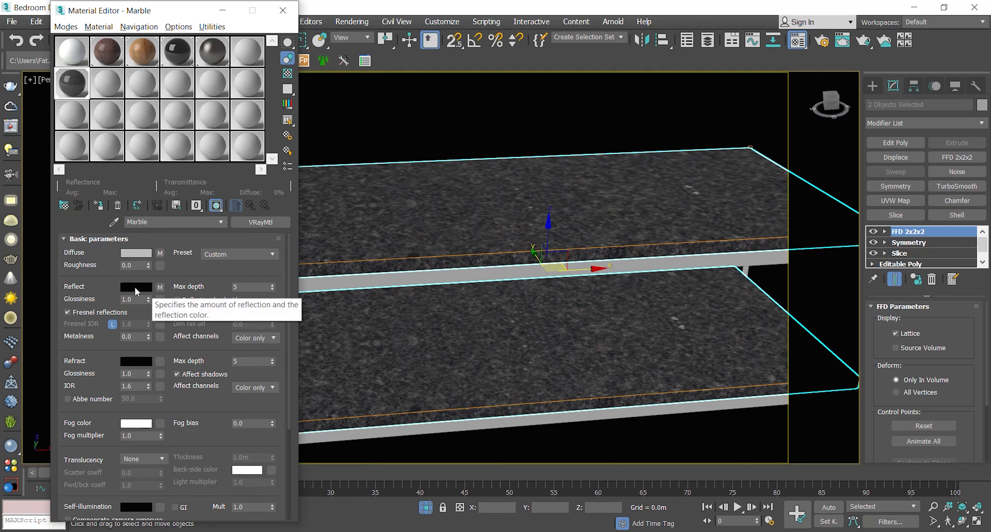
drag(98, 288, 98, 271)
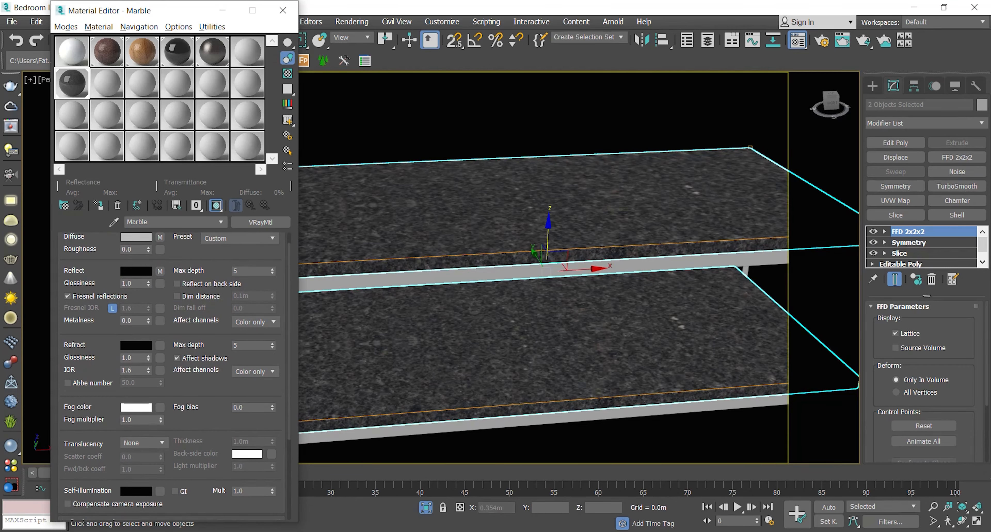
drag(369, 531, 172, 293)
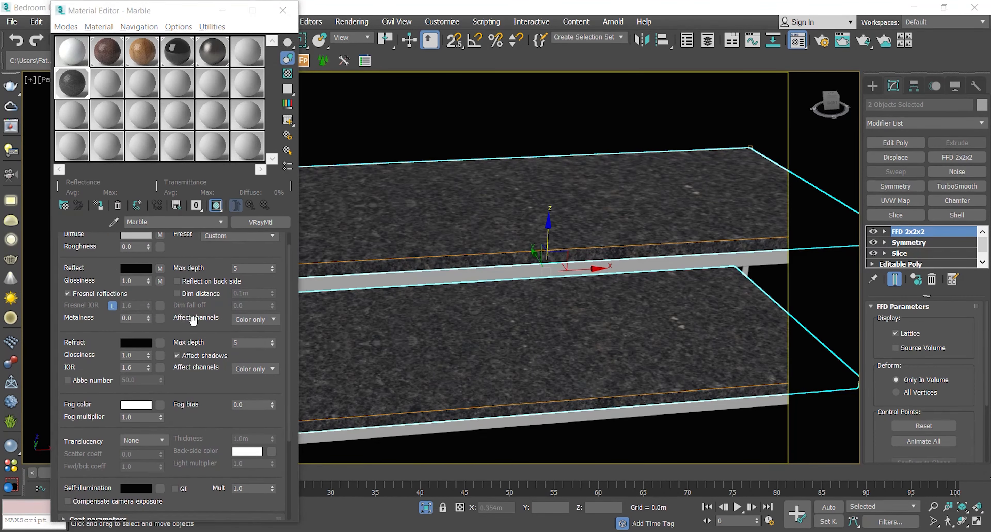
drag(193, 321, 193, 331)
double_click(82, 94)
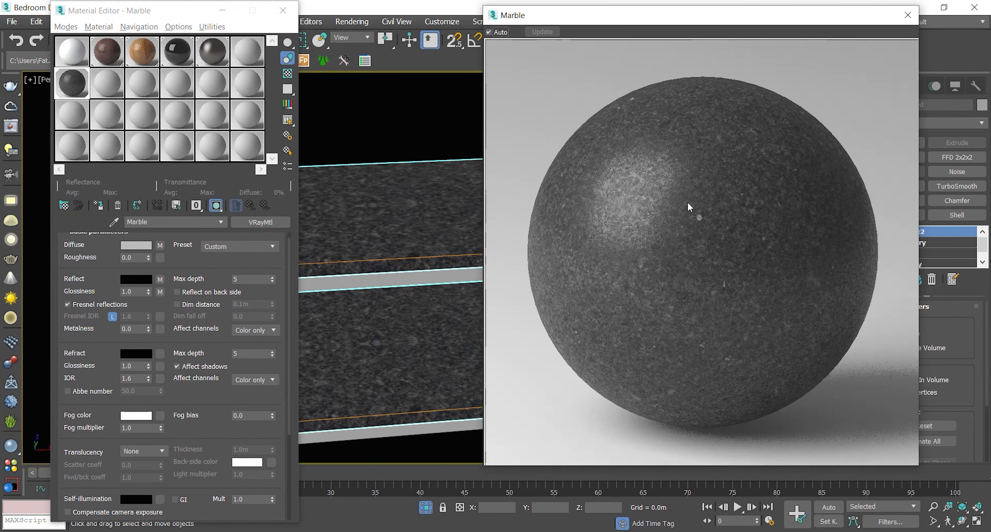
click(908, 15)
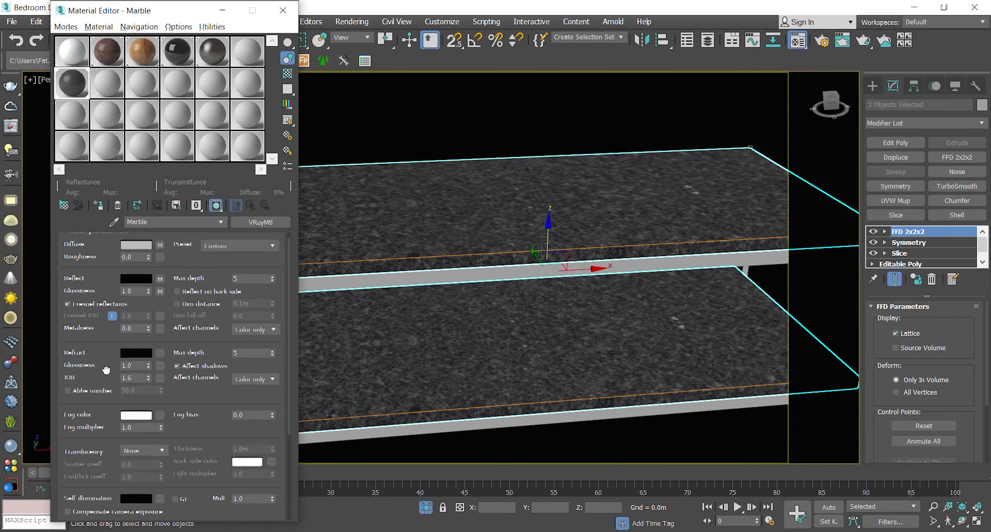
Step: Instance Marble's reflect map, MT_marble_017_ref.jpg, into the material's bump map
scroll(104, 370, down, 5)
click(78, 513)
scroll(77, 350, down, 8)
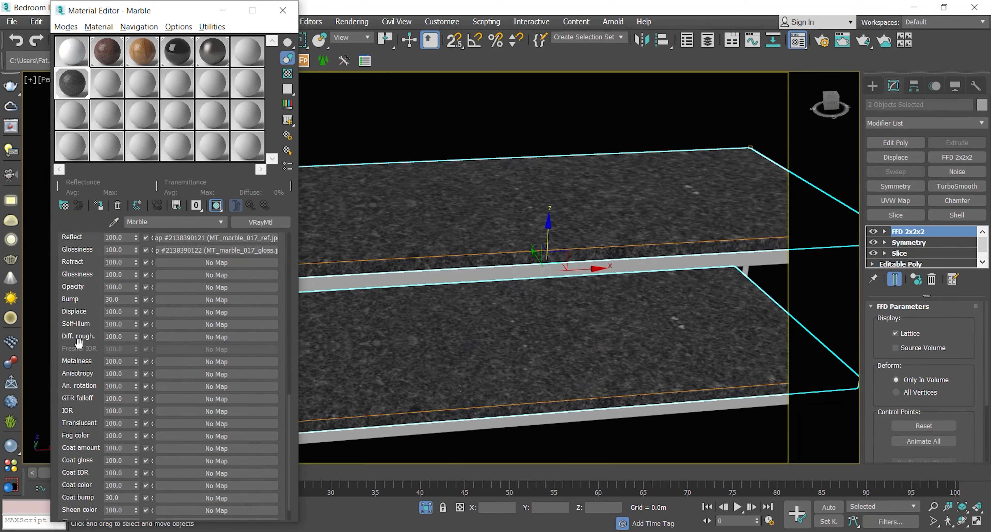
drag(208, 270, 220, 334)
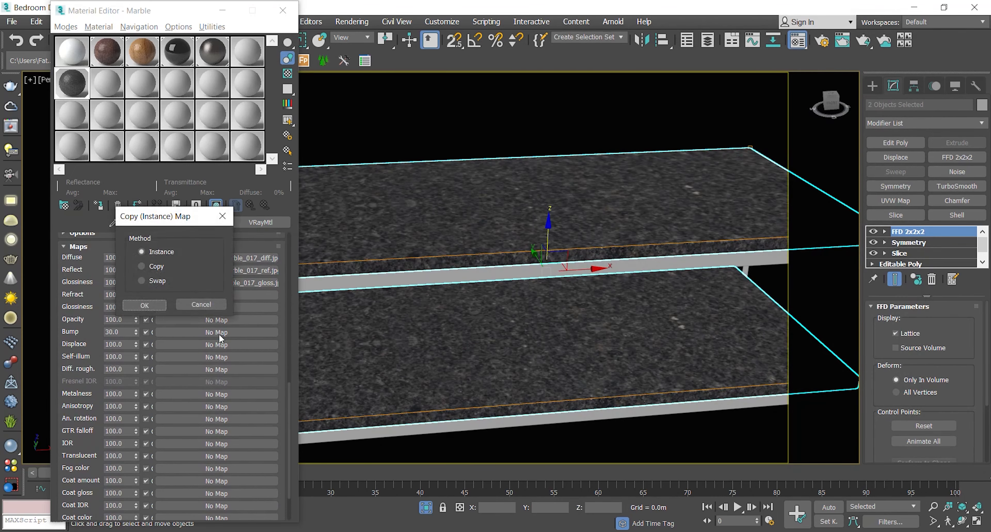
click(146, 305)
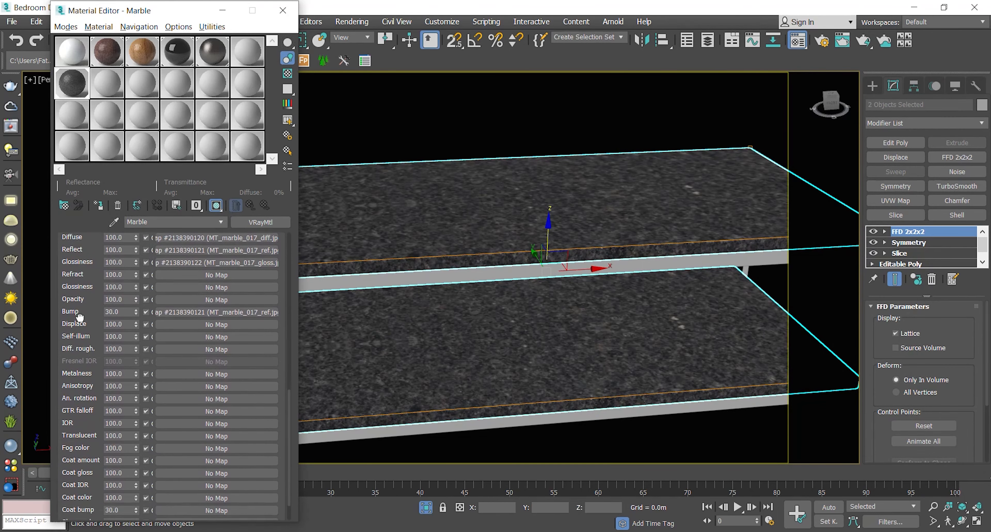
key(F8)
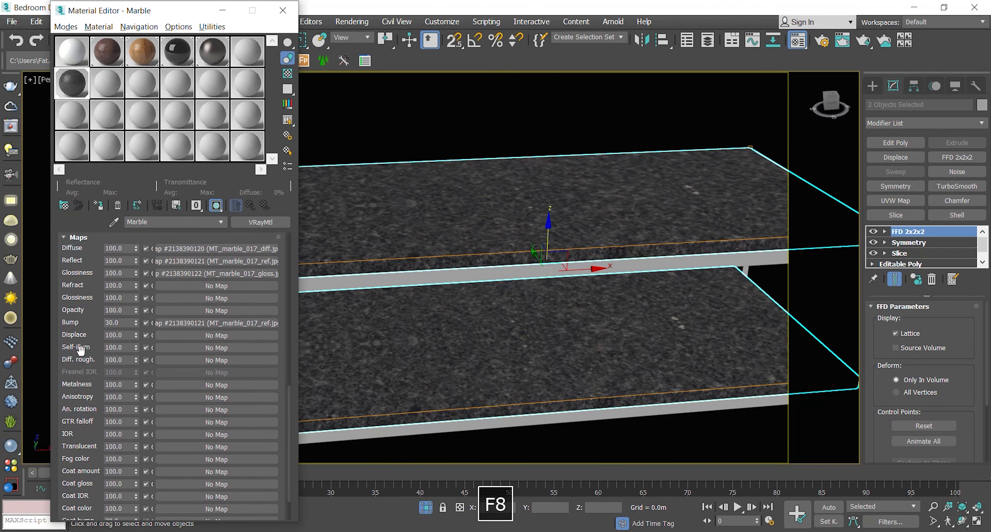
Step: Select the bedside table's metal frame and name an unused VRayMtl as Structure
click(404, 280)
alt+middle_drag(504, 356, 532, 345)
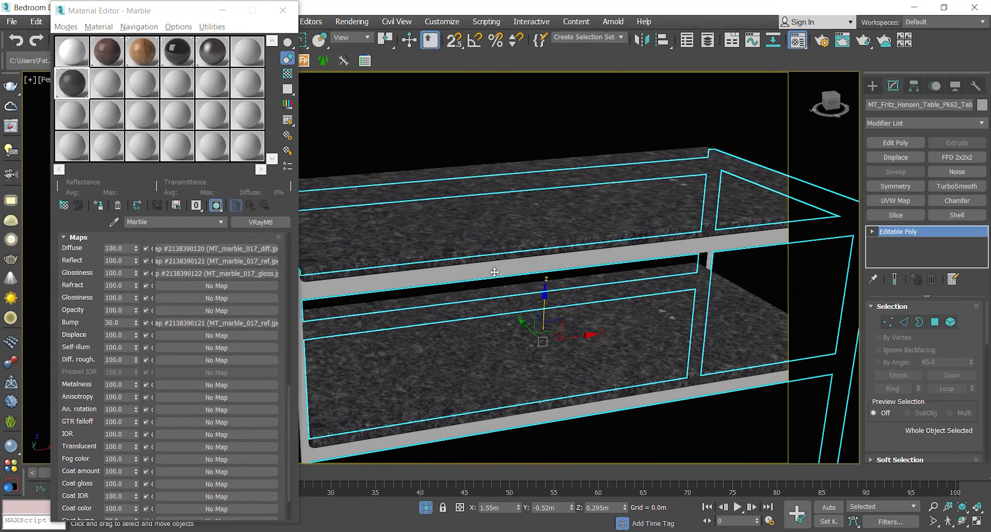
click(107, 82)
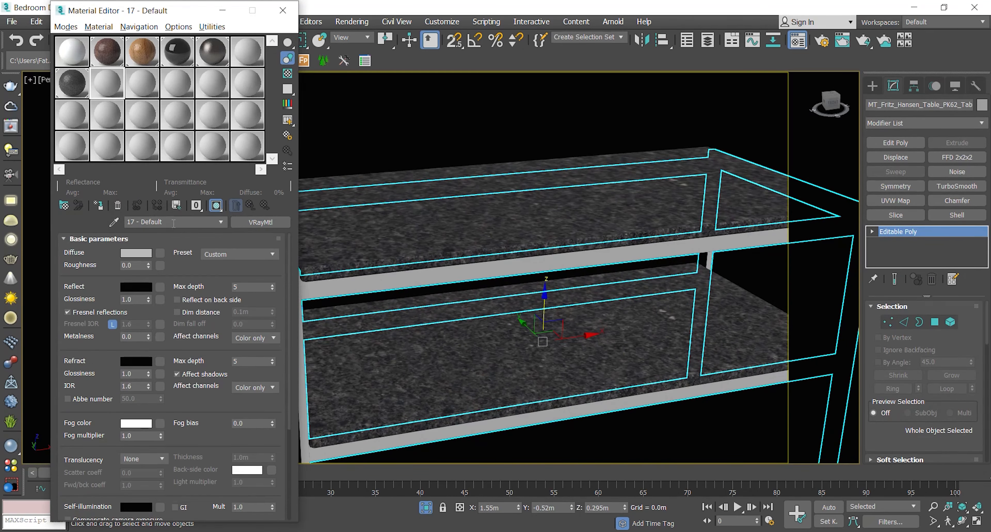
text(T)
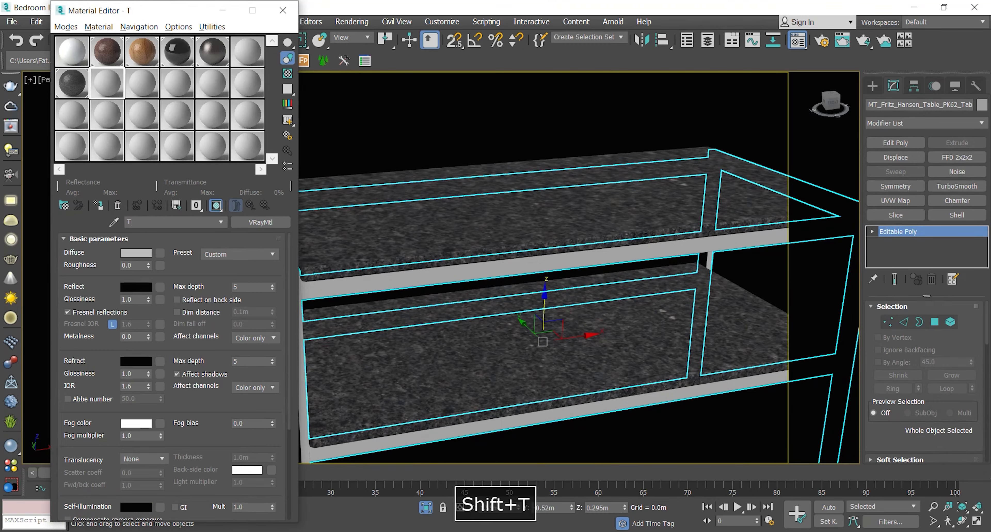
key(BackSpace)
text(Structure)
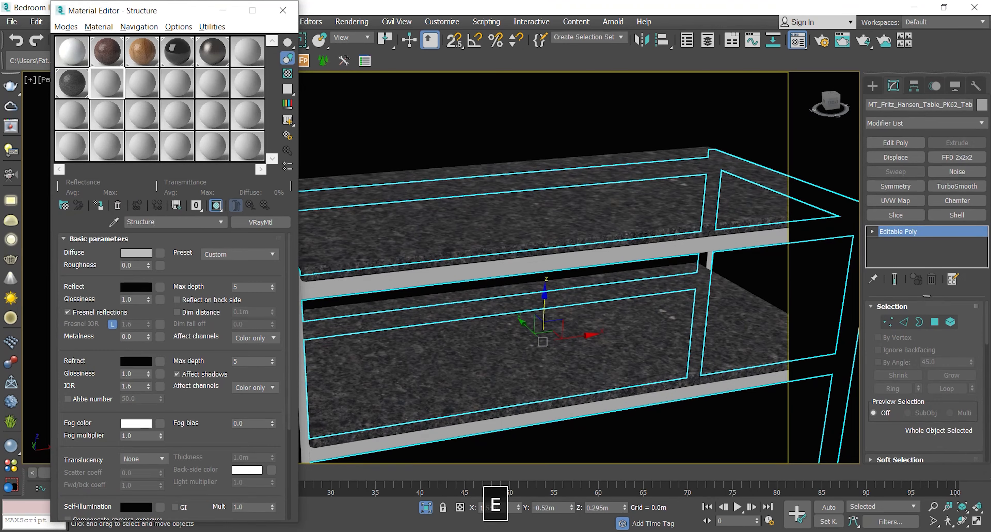
key(Return)
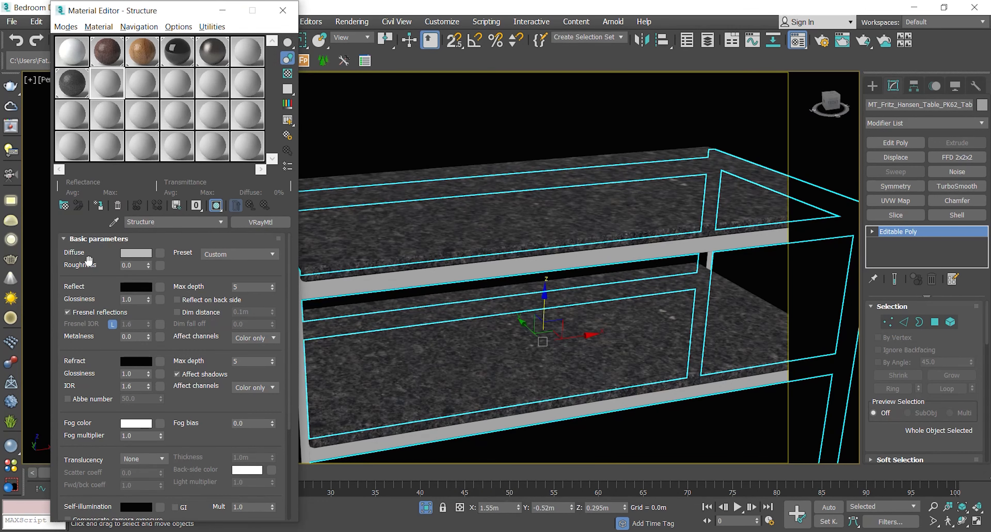
Step: Assign Structure to the table frame with MT_Dirt_Metal_BrushedSteel_001.jpg as both its diffuse and reflect maps
drag(363, 531, 161, 254)
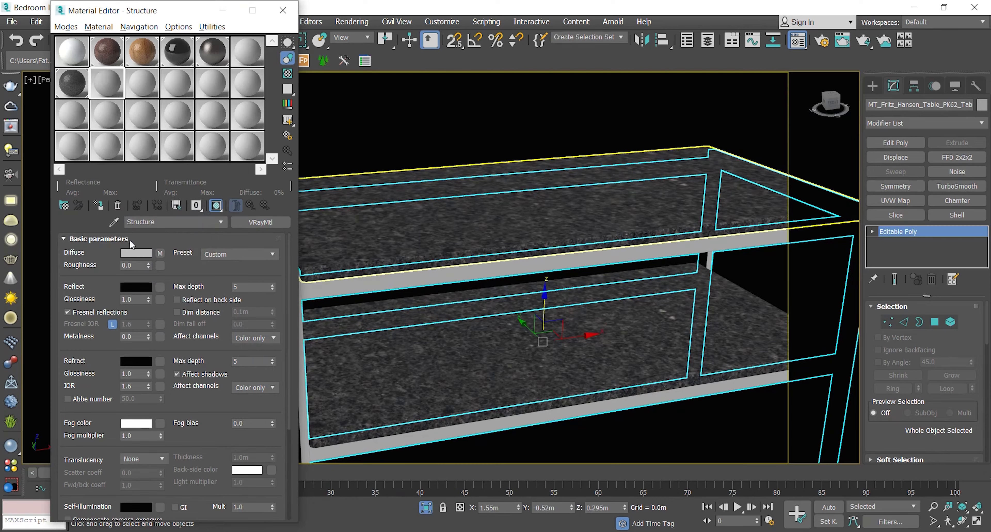
click(98, 205)
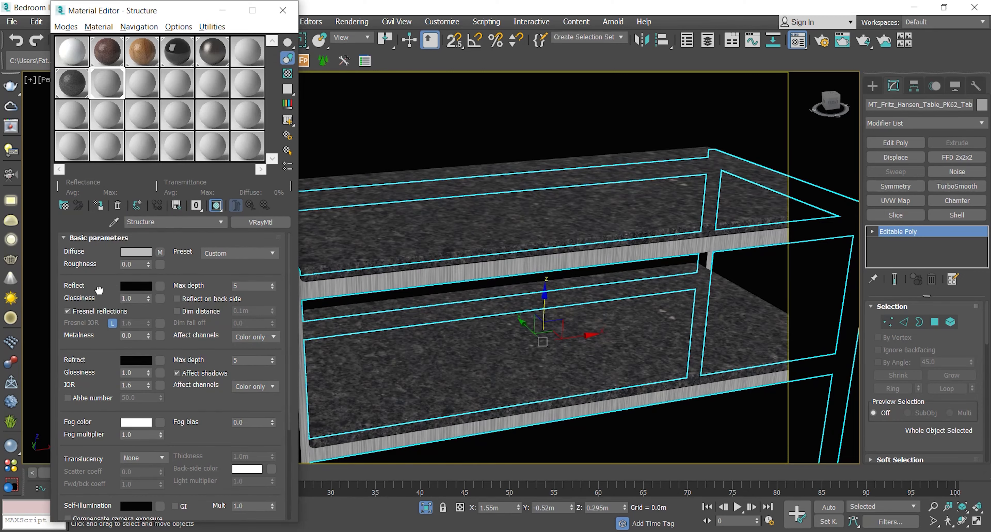
drag(160, 253, 159, 288)
click(151, 304)
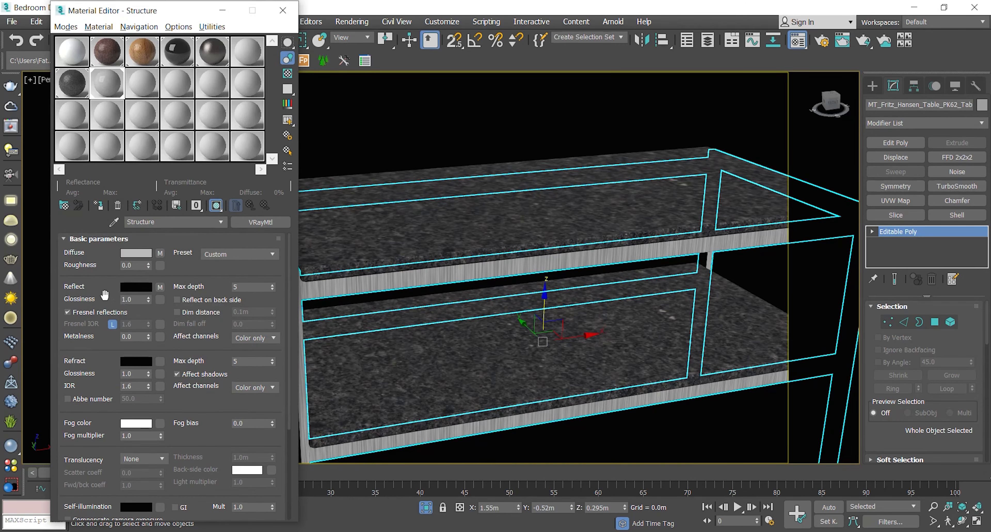
Step: Copy Structure's reflect map to its reflection glossiness and convert that copy to a Composite map, keeping the old map as a sub-map
drag(161, 287, 160, 299)
click(151, 266)
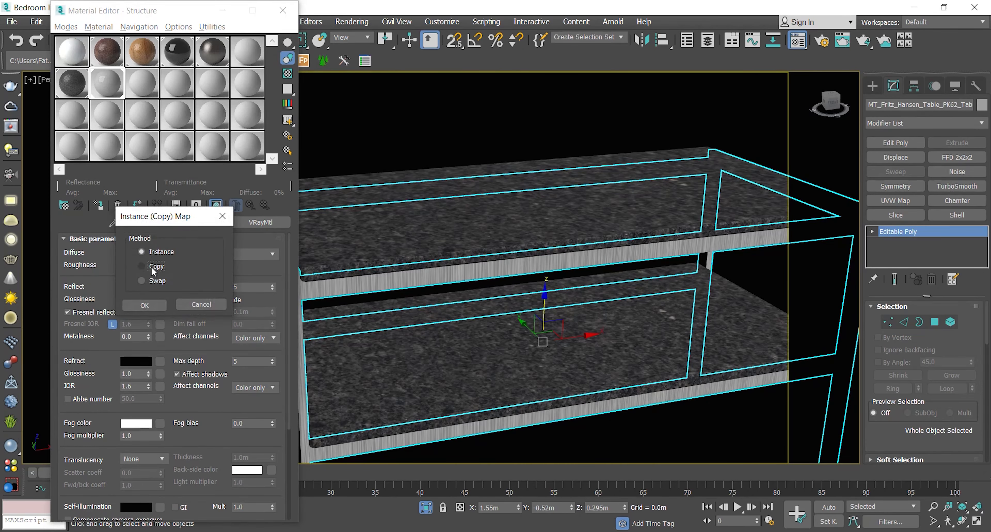
click(154, 305)
click(160, 300)
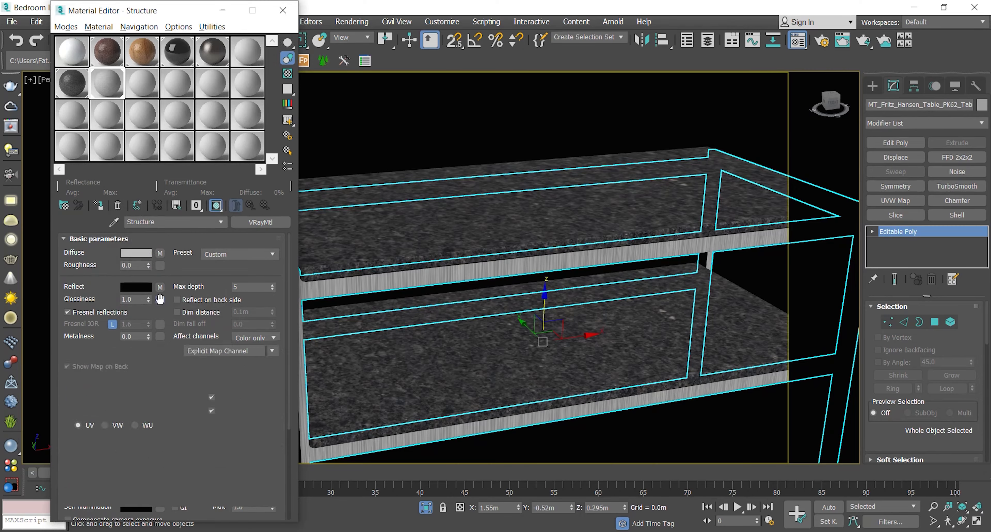
click(268, 224)
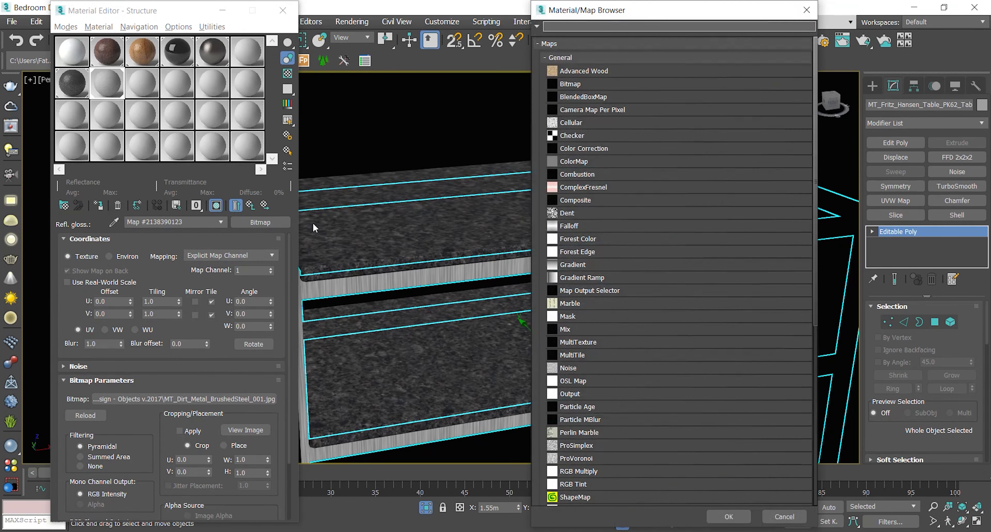
double_click(576, 200)
click(146, 296)
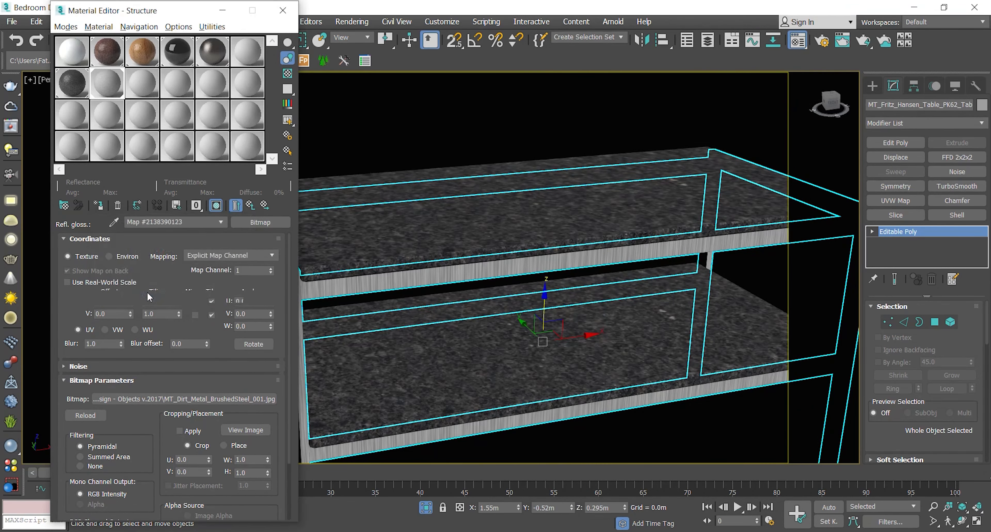
Step: Add a second layer to the glossiness Composite map and load MT_Dirt_Metal_Gloss_002.jpg as its texture
click(272, 253)
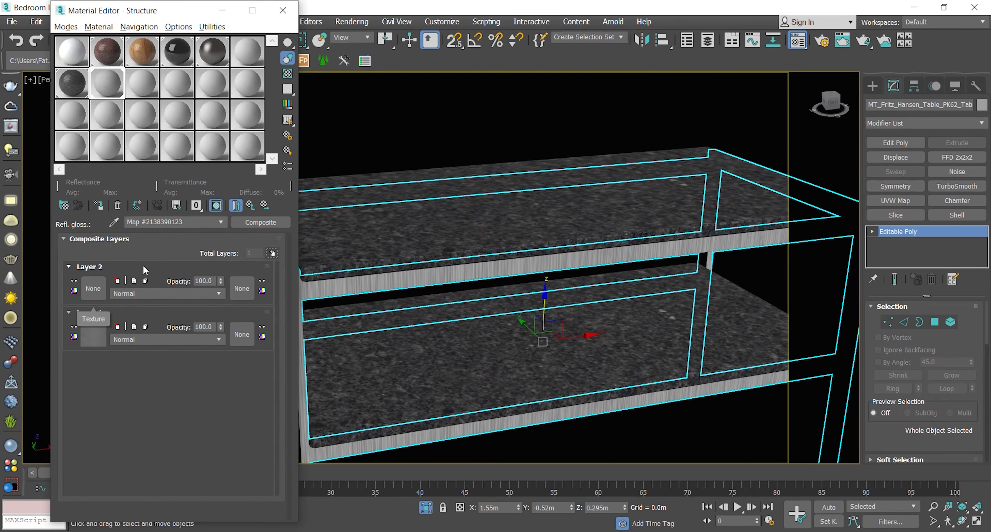
click(96, 290)
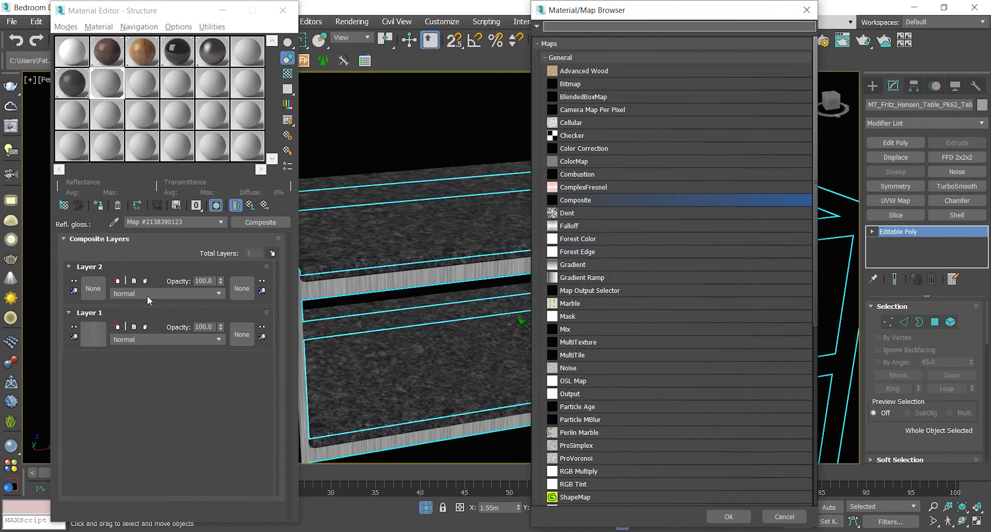
click(560, 57)
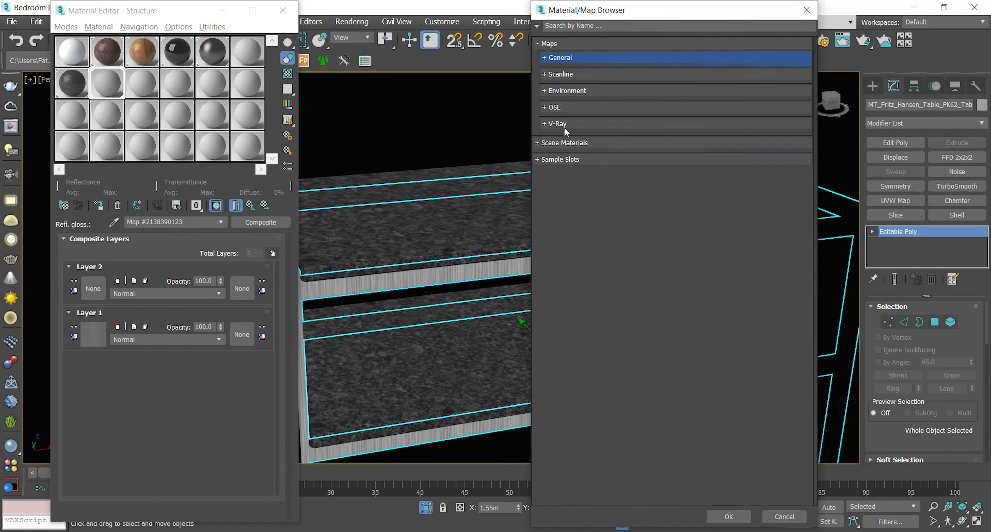
click(556, 124)
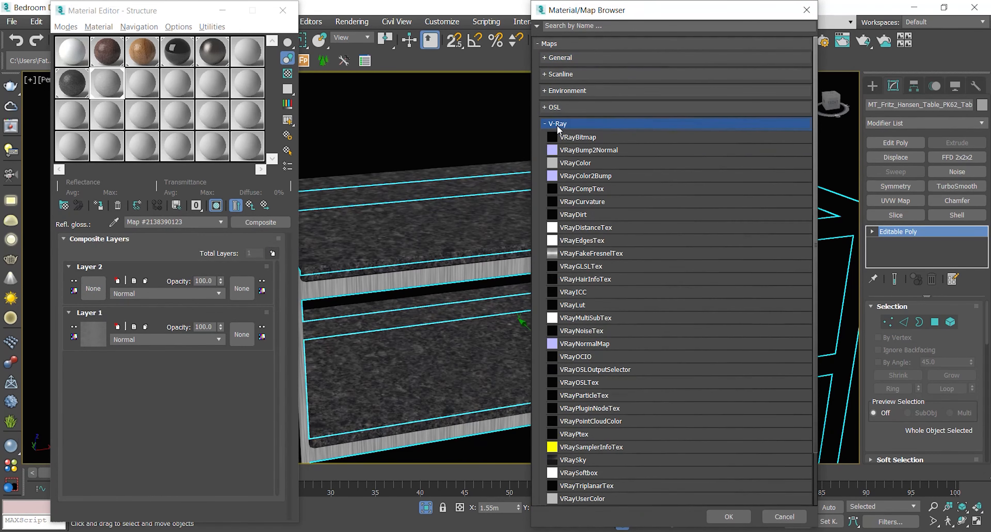
click(556, 125)
click(560, 58)
click(570, 85)
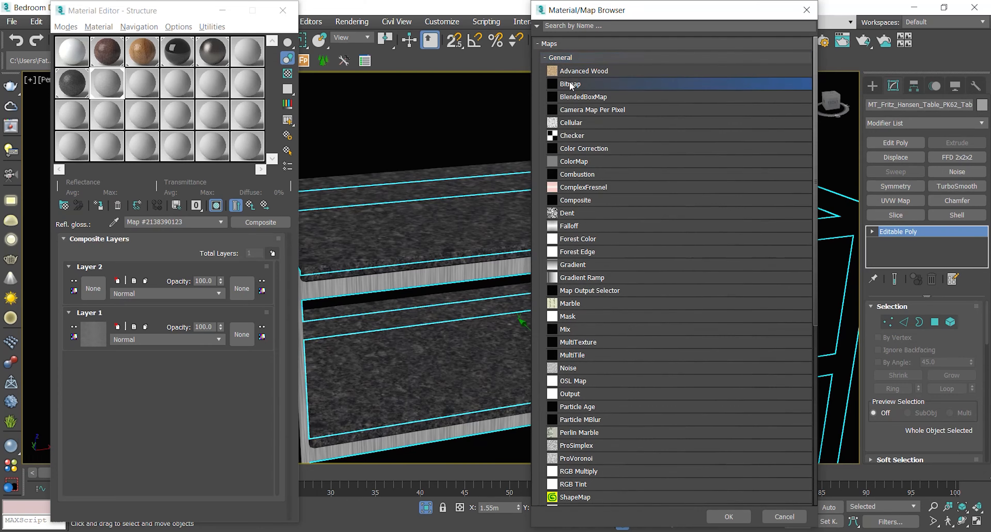
double_click(570, 85)
drag(348, 510, 182, 399)
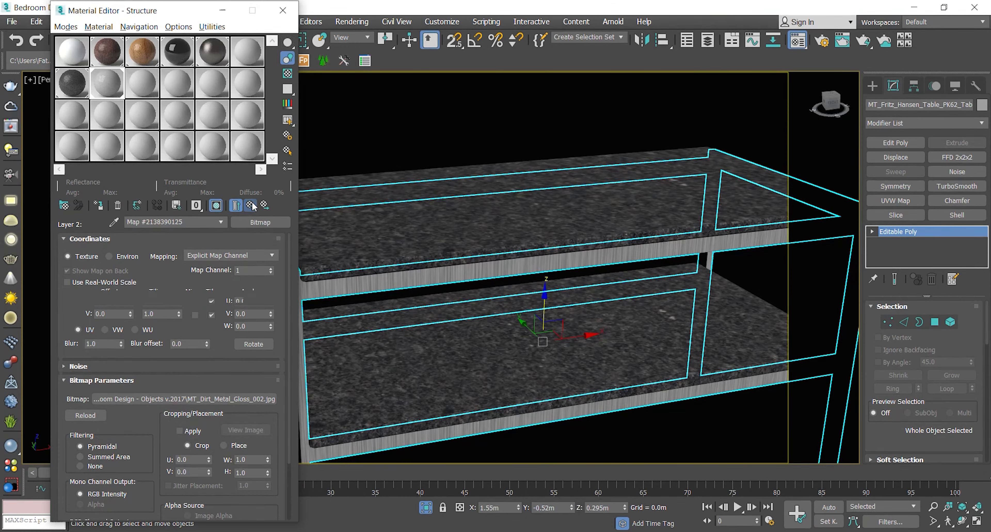
Step: Set Layer 2's blending mode to Multiply in the glossiness Composite map and check its enlarged preview
click(236, 205)
click(166, 294)
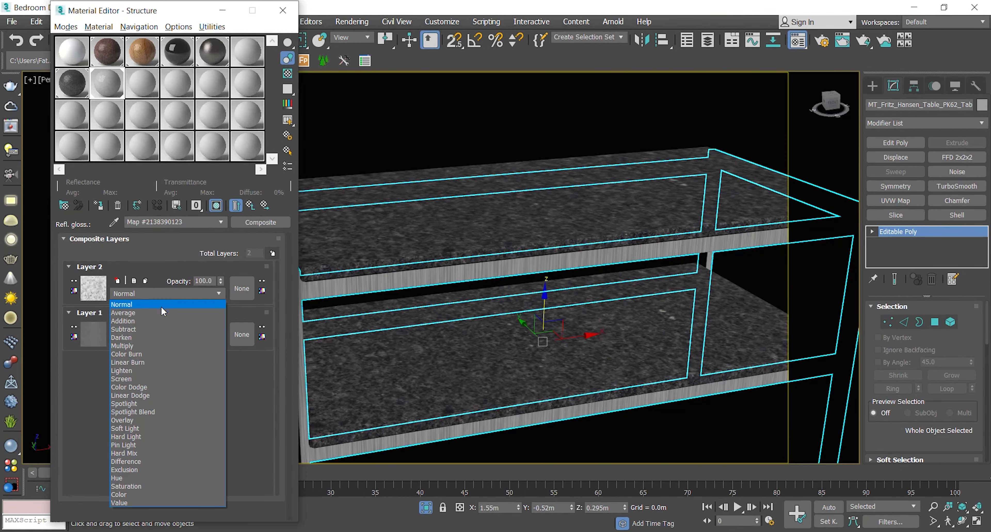
click(151, 346)
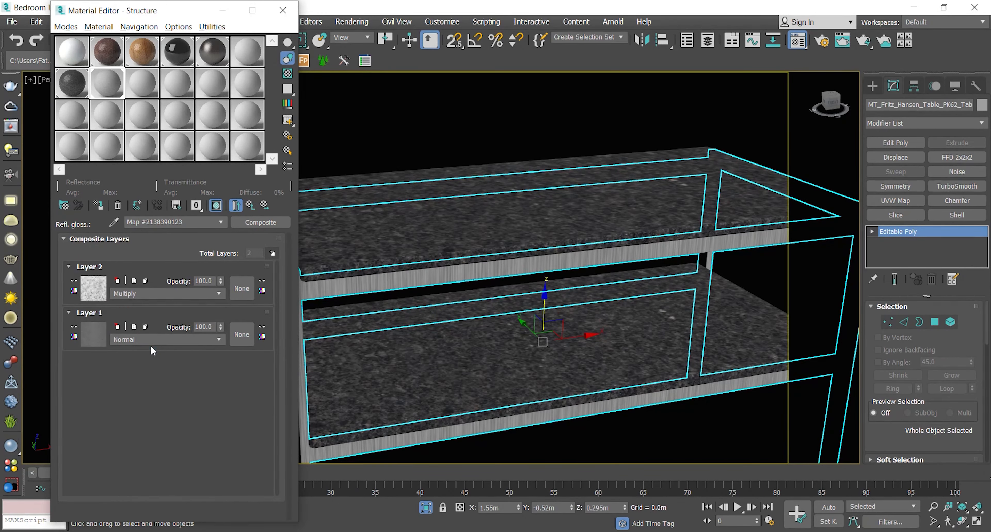
double_click(114, 93)
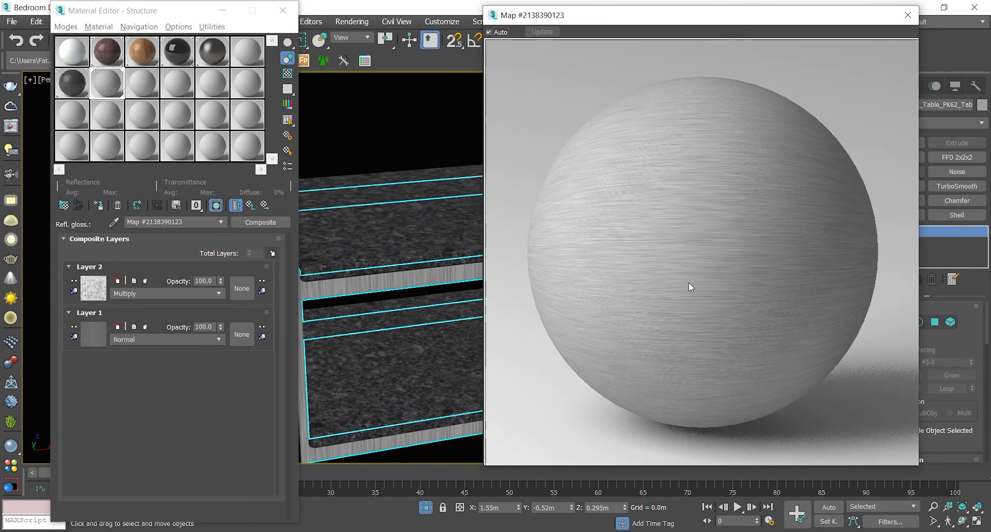
click(909, 15)
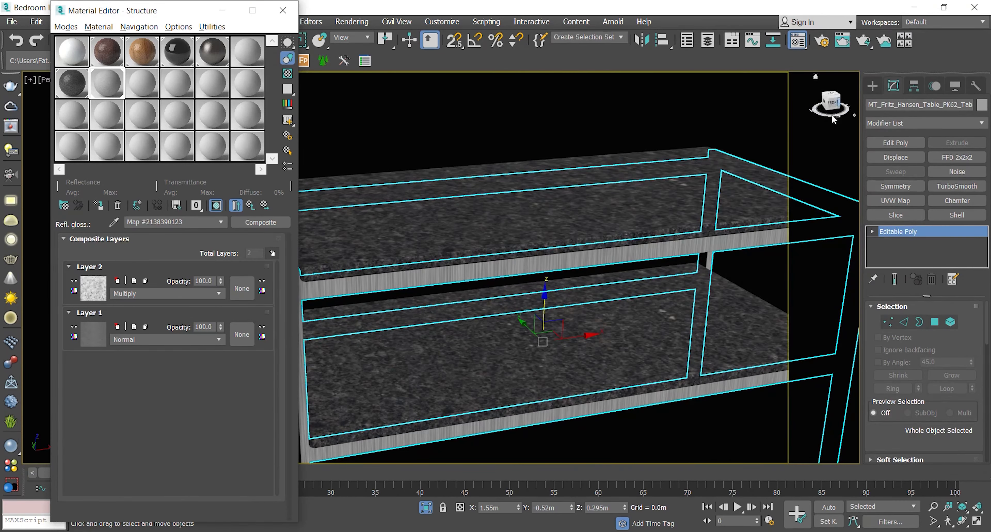
Step: Reuse Structure's reflect map as its bump map and set the bump amount to 5
click(253, 208)
drag(194, 317, 259, 82)
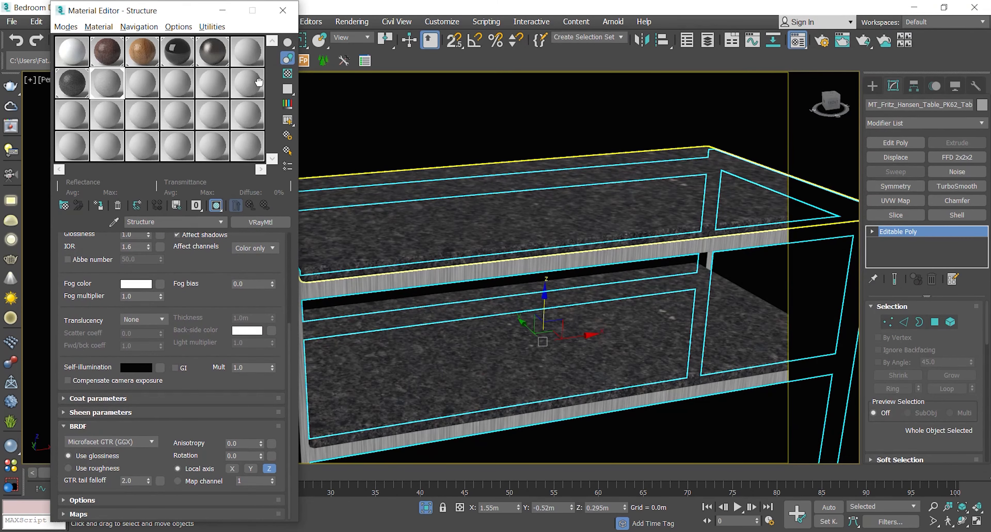
click(107, 514)
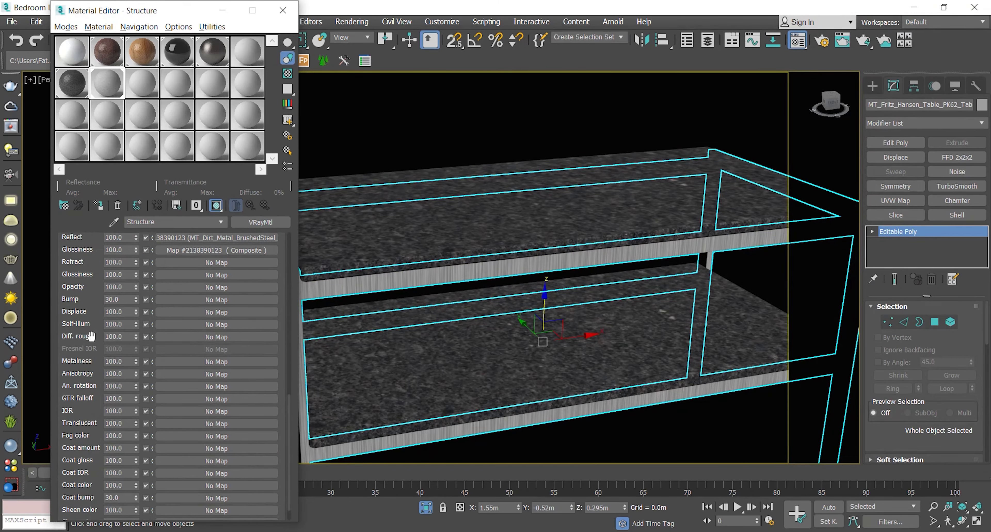
scroll(88, 352, down, 5)
drag(259, 277, 225, 334)
click(145, 306)
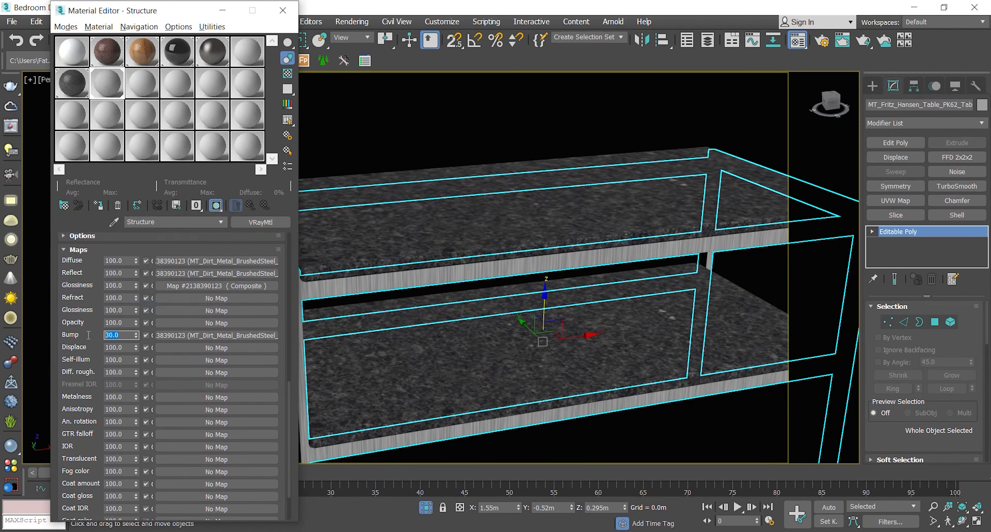
text(5)
key(Return)
scroll(79, 346, up, 1)
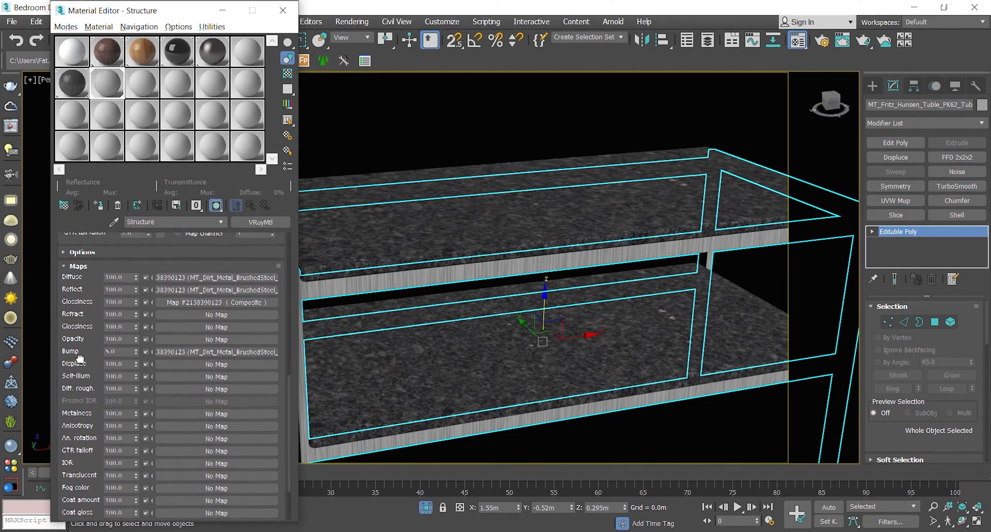
drag(80, 364, 80, 345)
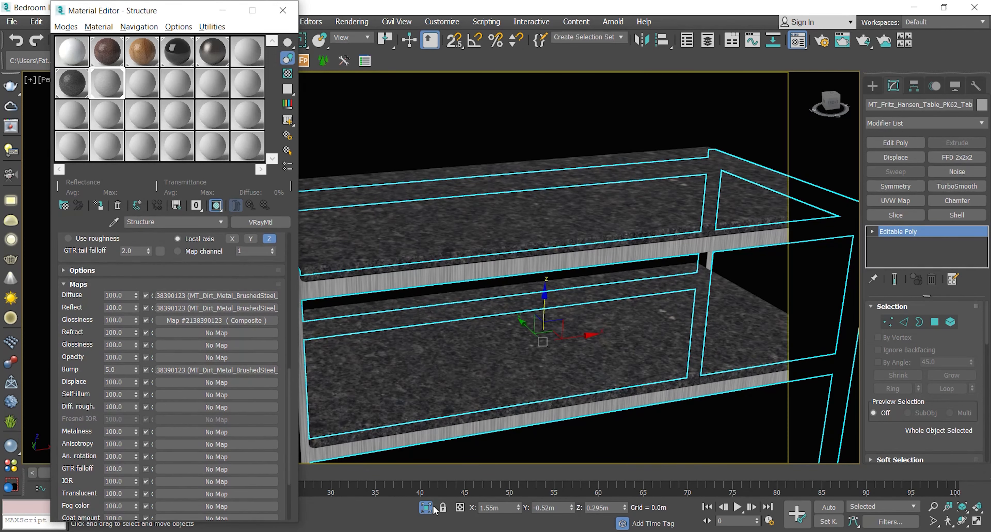
Step: Exit isolation of the bedside table, switch to the Portrait Shot camera view and close the Material Editor
click(425, 505)
alt+middle_drag(629, 363, 641, 341)
key(c)
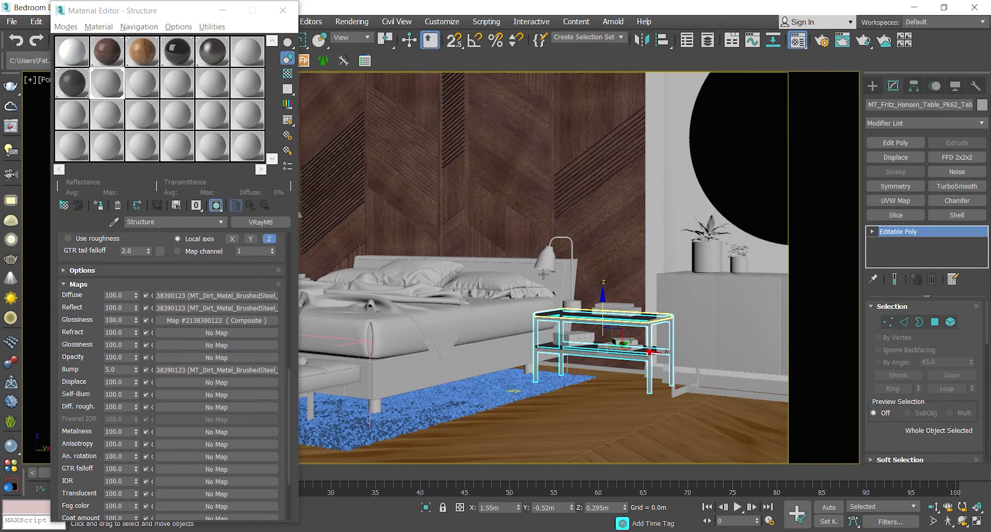
mouse_move(168, 17)
mouse_down()
mouse_move(156, 24)
mouse_move(162, 18)
mouse_up()
click(277, 16)
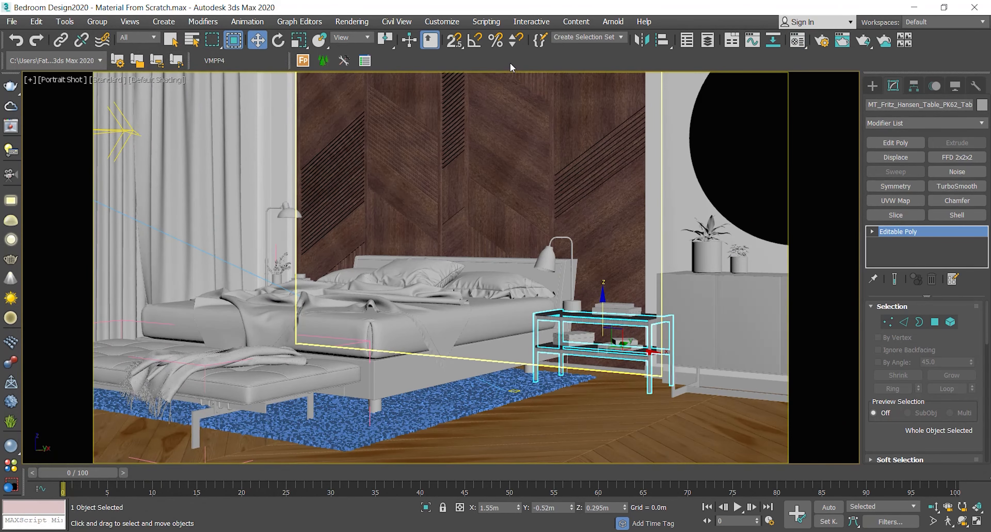
Step: Assign the existing wood material to the skirting board that runs behind the cabinet
key(F8)
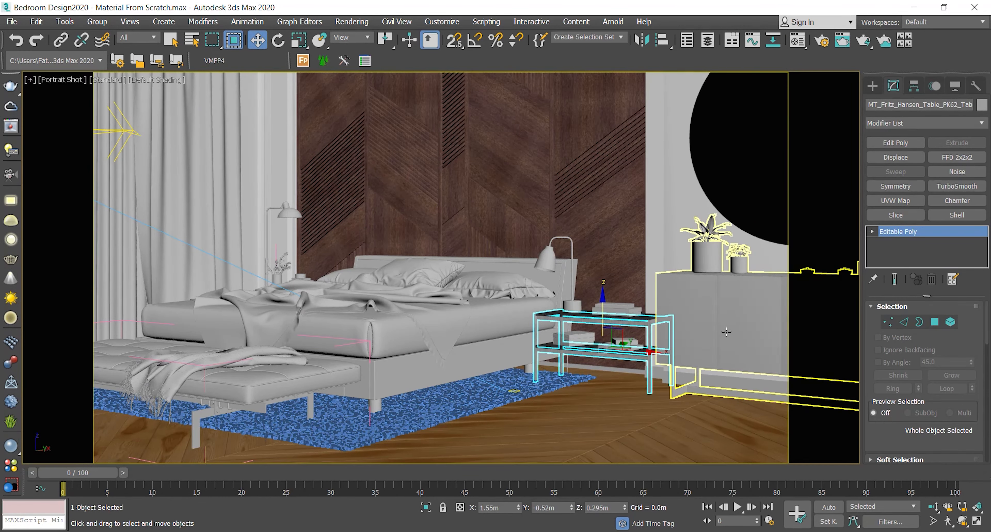
click(722, 378)
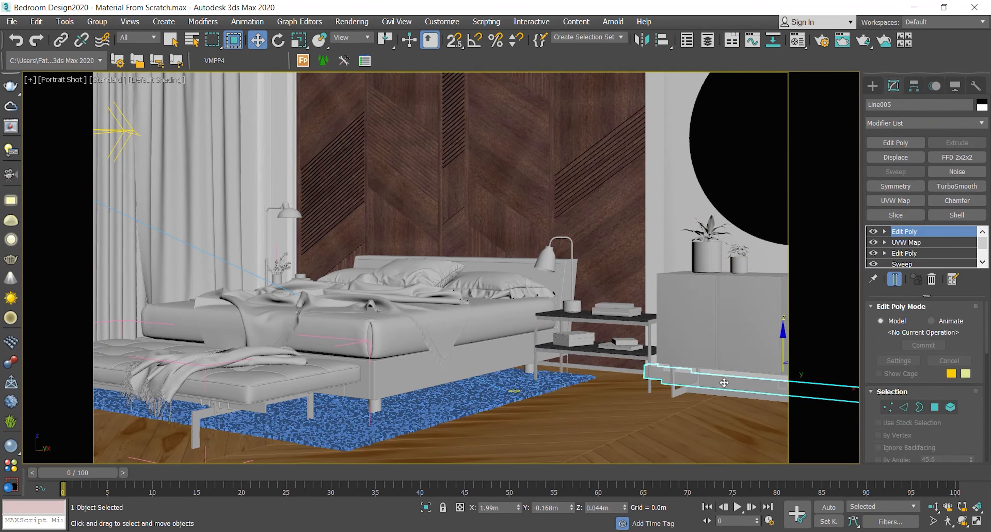
key(m)
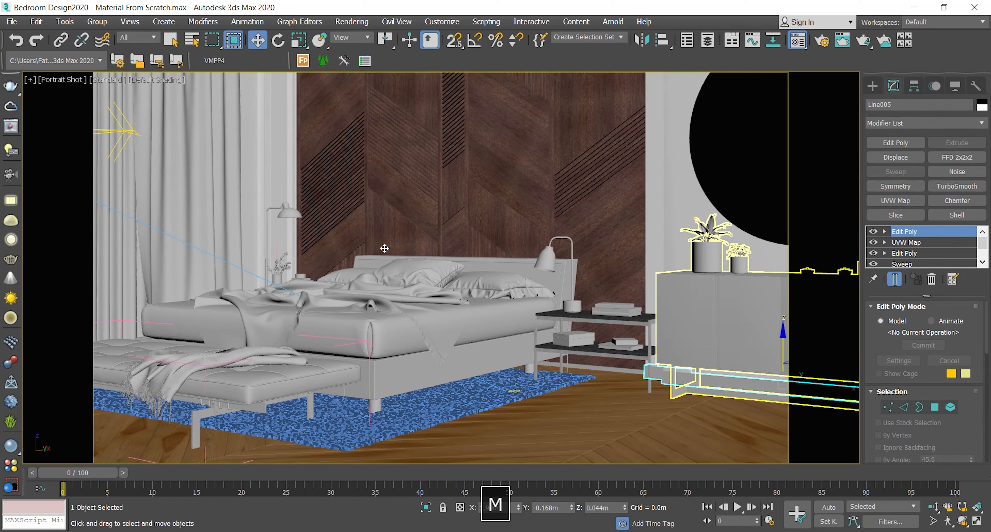
click(116, 55)
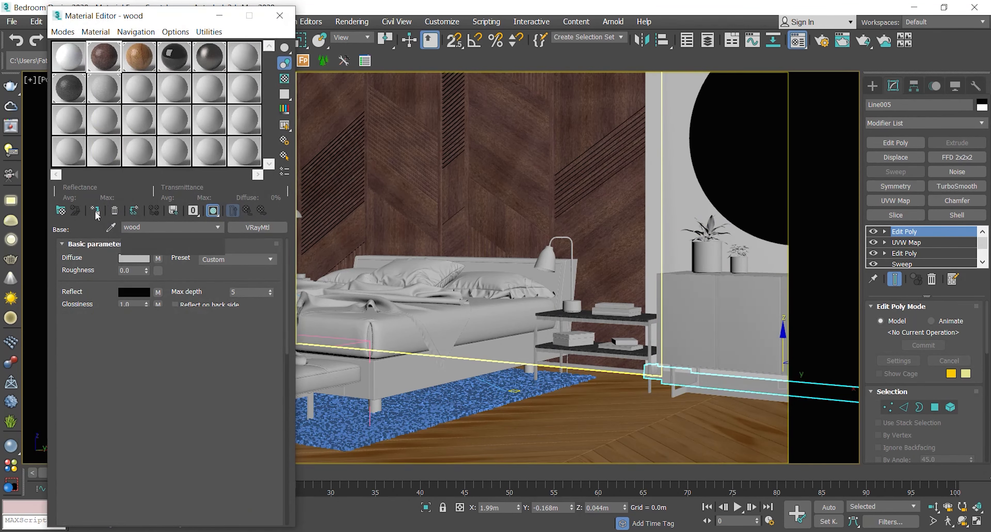
Step: Isolate the skirting board and move its UVW Map modifier to the top of the modifier stack
click(426, 507)
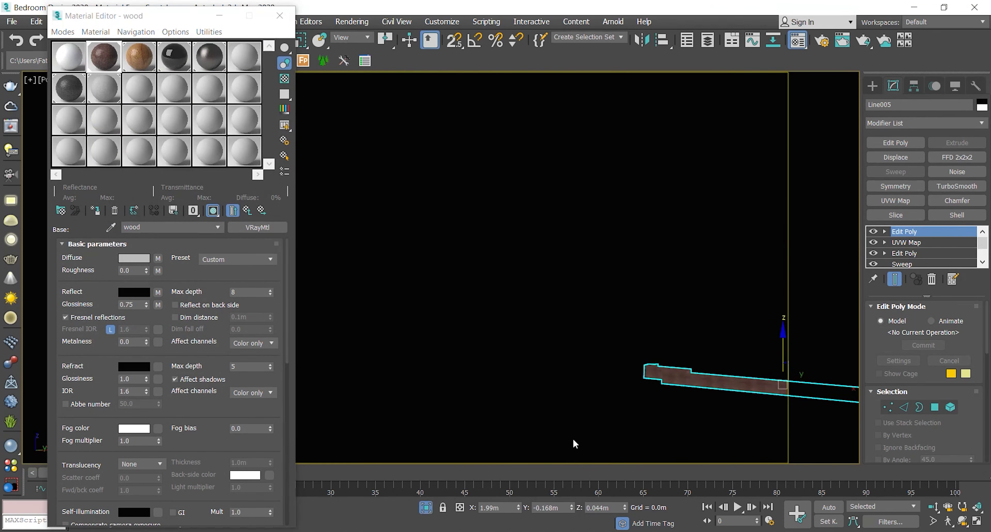
key(z)
alt+middle_drag(456, 305, 462, 317)
middle_drag(462, 317, 517, 339)
scroll(440, 296, up, 6)
alt+middle_drag(442, 319, 423, 438)
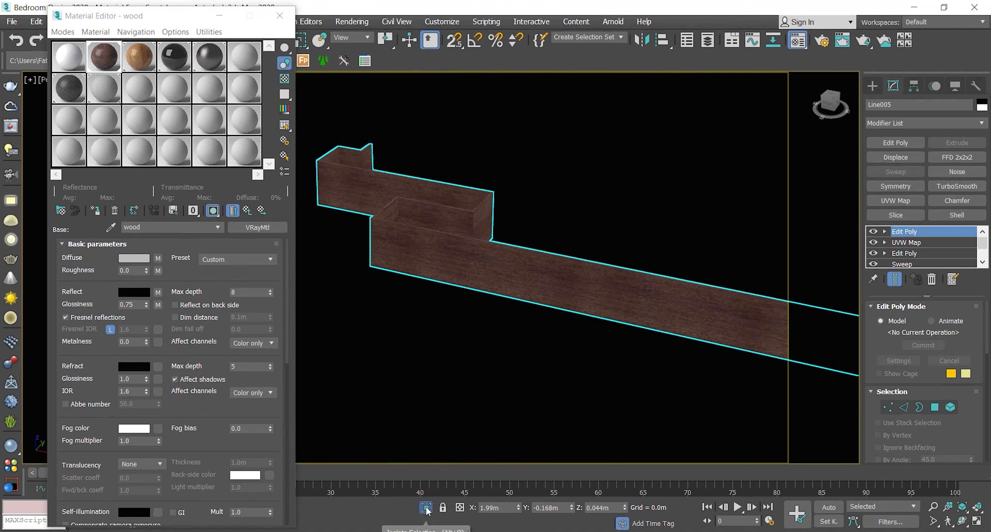
click(425, 508)
drag(888, 244, 893, 230)
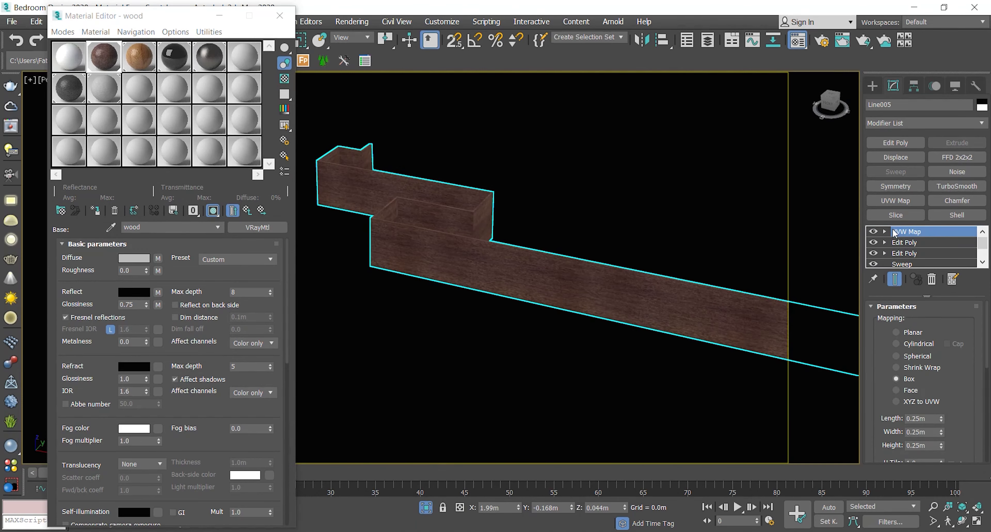
Step: Set the length, width and height of the skirting board's box UVW mapping to 0.9 m each
drag(880, 390, 879, 353)
alt+middle_drag(578, 346, 626, 316)
click(923, 381)
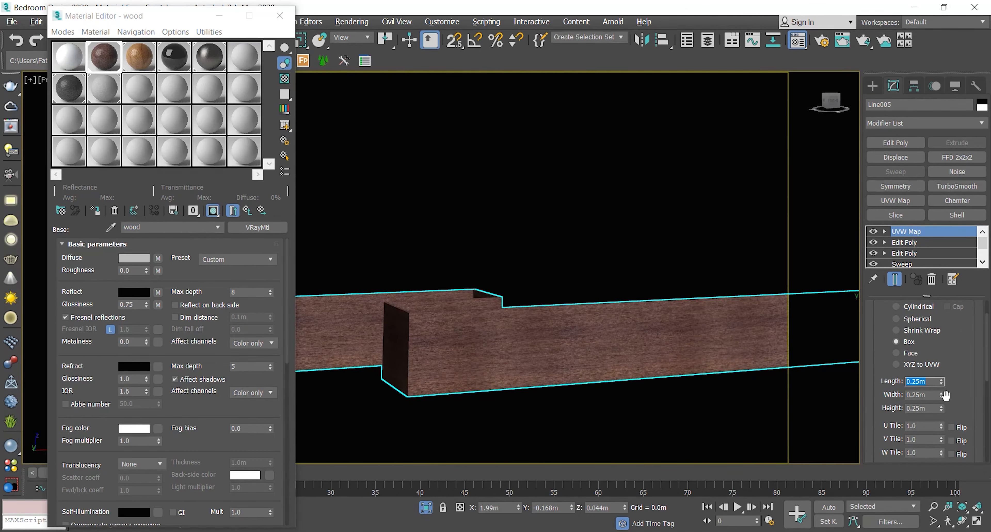
text(0.9)
key(Tab)
text(0.9)
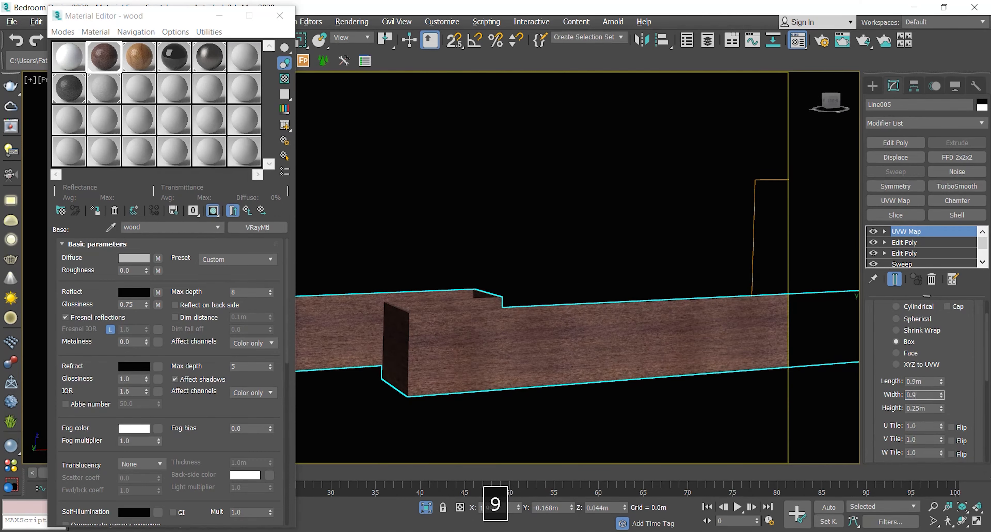
key(Tab)
text(0.9)
key(Tab)
mouse_move(511, 383)
alt+middle_down()
mouse_move(511, 354)
mouse_move(527, 347)
mouse_move(554, 383)
mouse_move(522, 374)
alt+middle_up()
scroll(523, 356, down, 4)
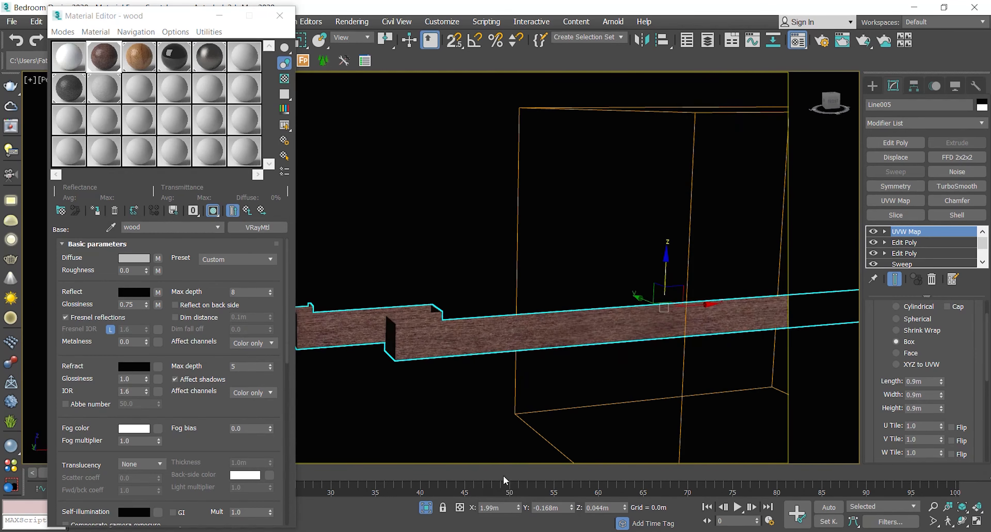
Step: Exit isolation of the skirting board, return to the Portrait Shot camera view and close the Material Editor
click(426, 507)
alt+middle_drag(517, 411, 473, 412)
key(c)
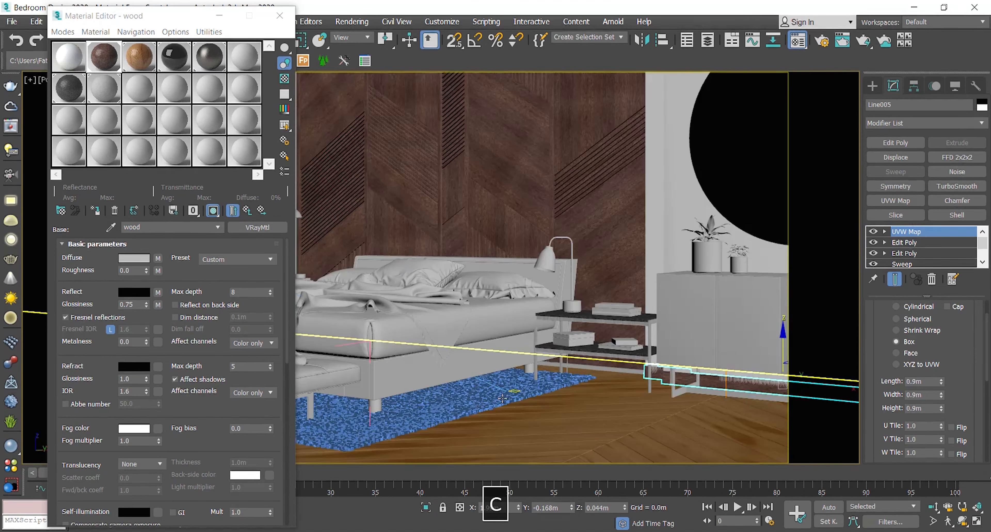
click(280, 16)
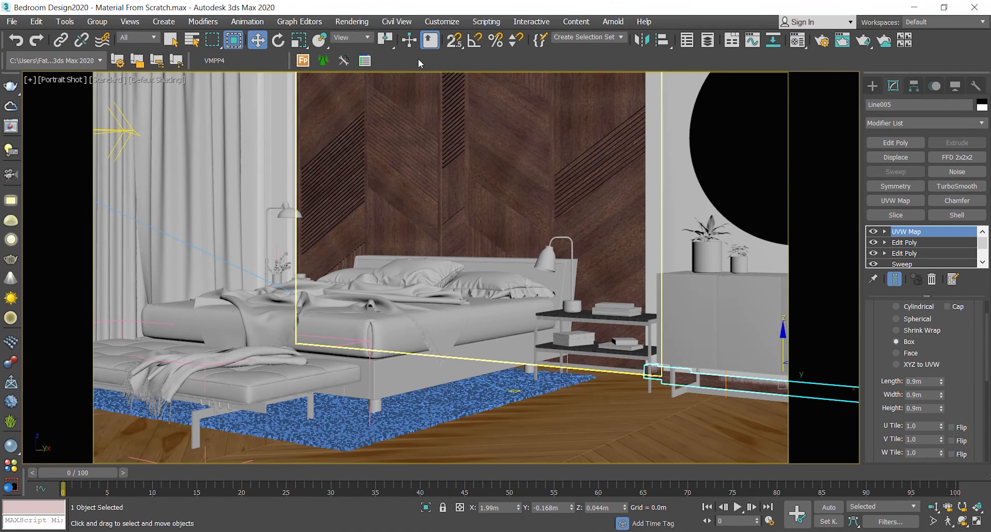
Step: Select the Decor 1 group, the Bed group and the bench in turn to look over the remaining objects
click(687, 321)
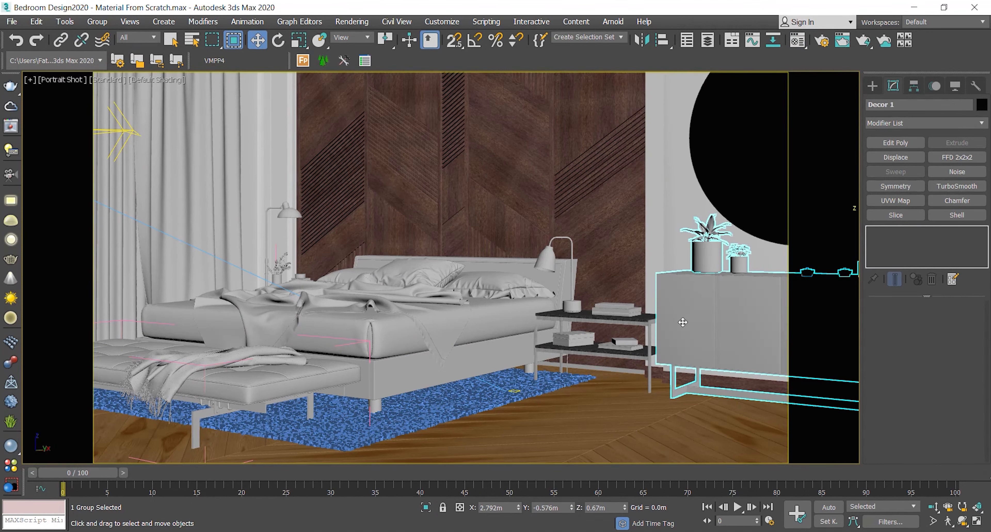
click(457, 320)
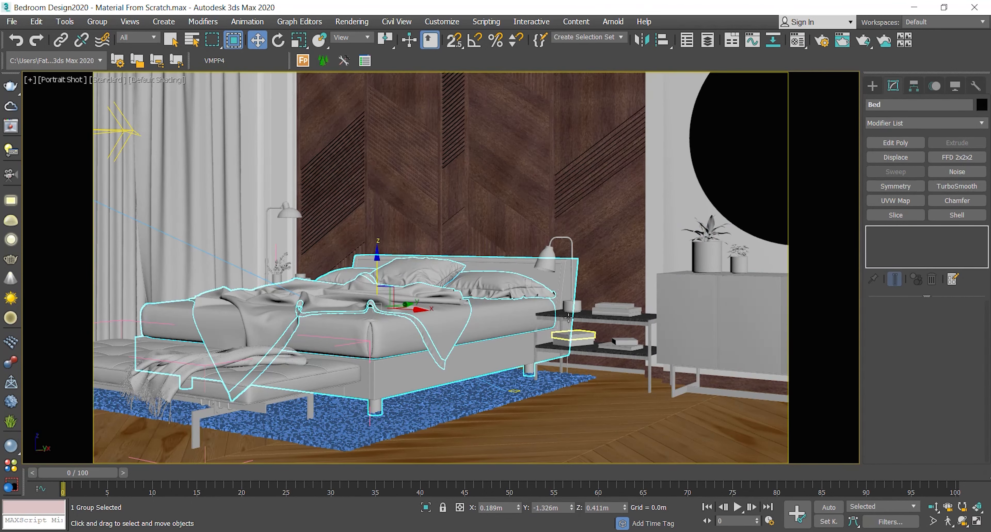
click(218, 385)
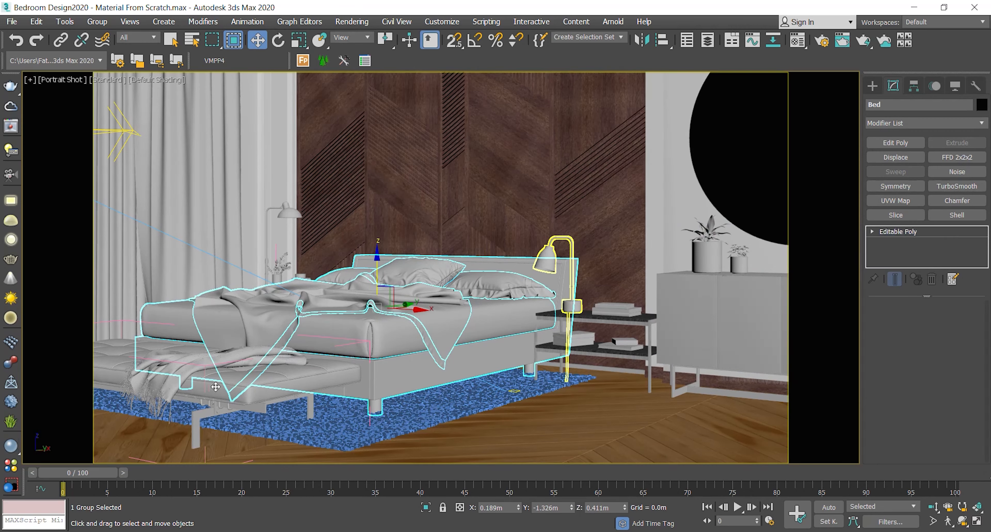